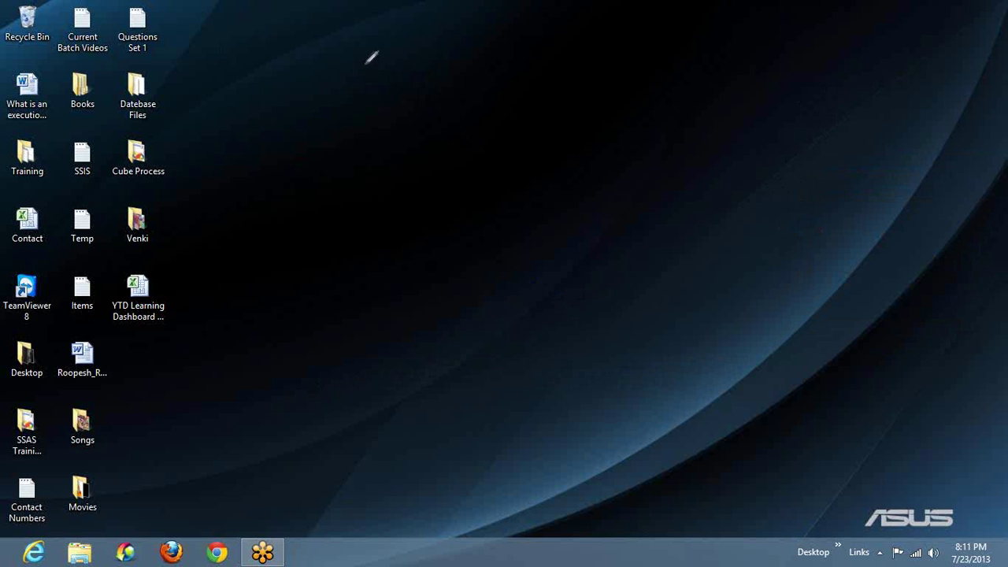
# Step: Draw a rough magenta box near the top centre with a downward line beneath it
pyautogui.moveTo(366, 61)
pyautogui.mouseDown()
pyautogui.moveTo(558, 90)
pyautogui.moveTo(401, 29)
pyautogui.moveTo(370, 52)
pyautogui.mouseUp()
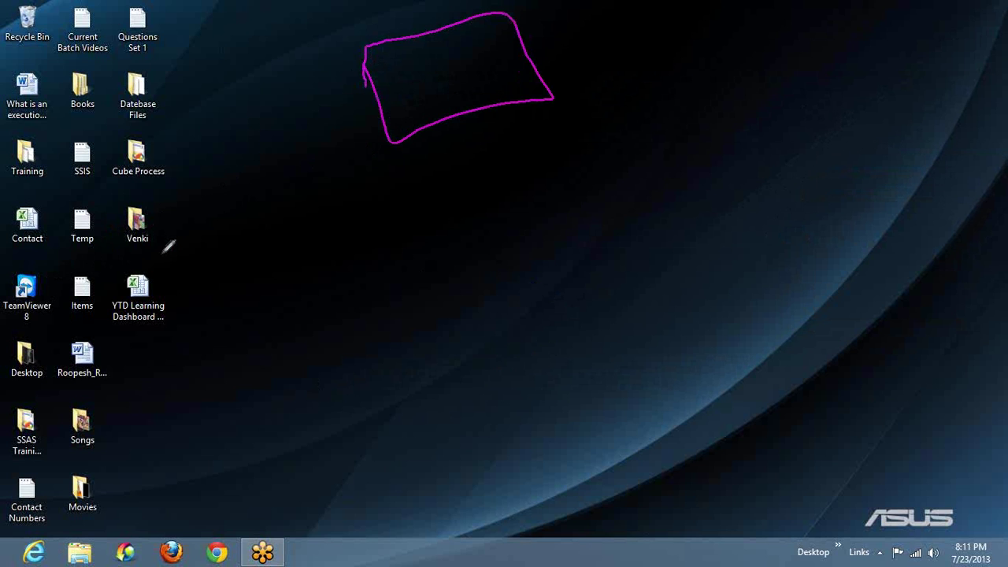
pyautogui.moveTo(422, 148)
pyautogui.mouseDown()
pyautogui.moveTo(423, 135)
pyautogui.moveTo(432, 333)
pyautogui.moveTo(449, 319)
pyautogui.mouseUp()
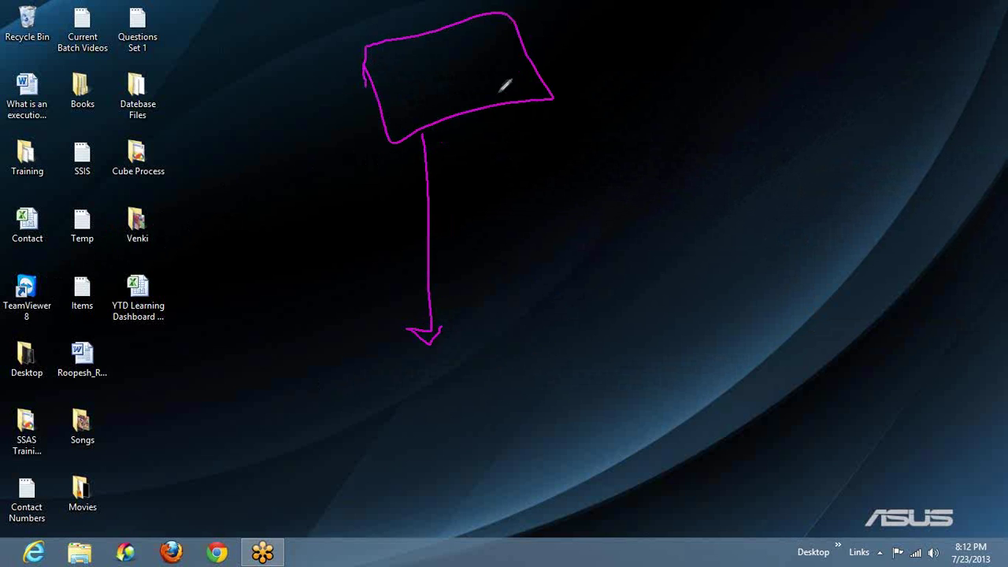
# Step: Write a label in the box and draw arrows down-left and down-right from it
pyautogui.moveTo(415, 57)
pyautogui.mouseDown()
pyautogui.moveTo(425, 80)
pyautogui.moveTo(463, 38)
pyautogui.moveTo(514, 29)
pyautogui.mouseUp()
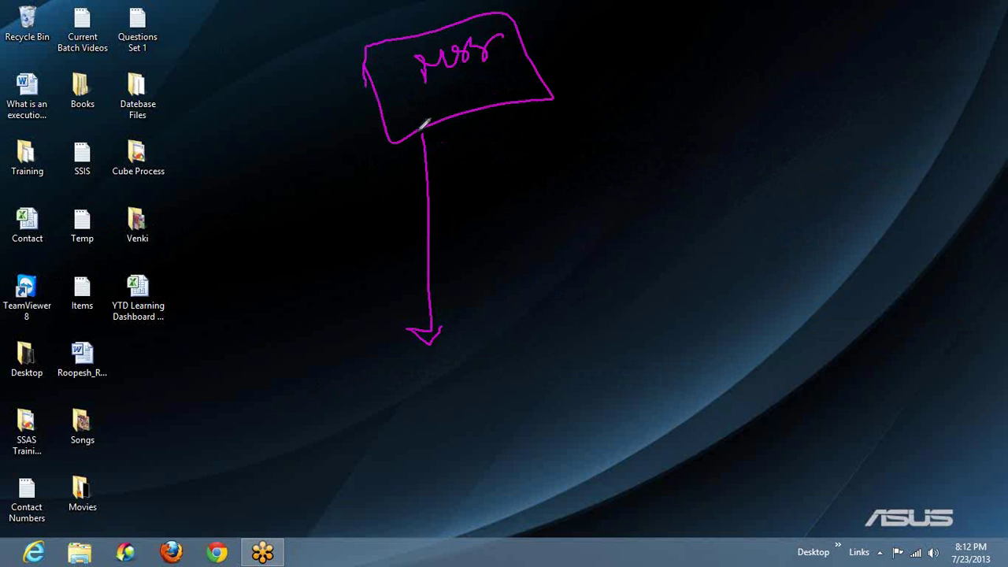
pyautogui.moveTo(416, 134); pyautogui.dragTo(294, 328)
pyautogui.moveTo(301, 289); pyautogui.dragTo(323, 332)
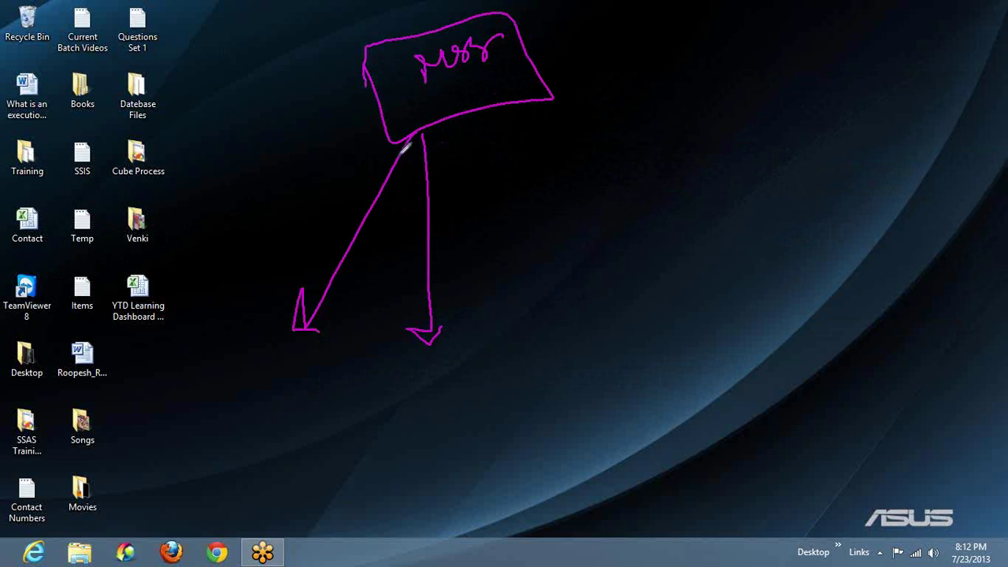
pyautogui.moveTo(423, 135); pyautogui.dragTo(542, 265)
pyautogui.moveTo(624, 370); pyautogui.dragTo(645, 386)
pyautogui.moveTo(581, 374)
pyautogui.mouseDown()
pyautogui.moveTo(645, 386)
pyautogui.moveTo(626, 340)
pyautogui.mouseUp()
# Step: Add a rightward arrow, then link the arrowheads with a curve and loop the left tip
pyautogui.moveTo(423, 135)
pyautogui.mouseDown()
pyautogui.moveTo(699, 228)
pyautogui.moveTo(662, 225)
pyautogui.mouseUp()
pyautogui.moveTo(687, 189); pyautogui.dragTo(699, 230)
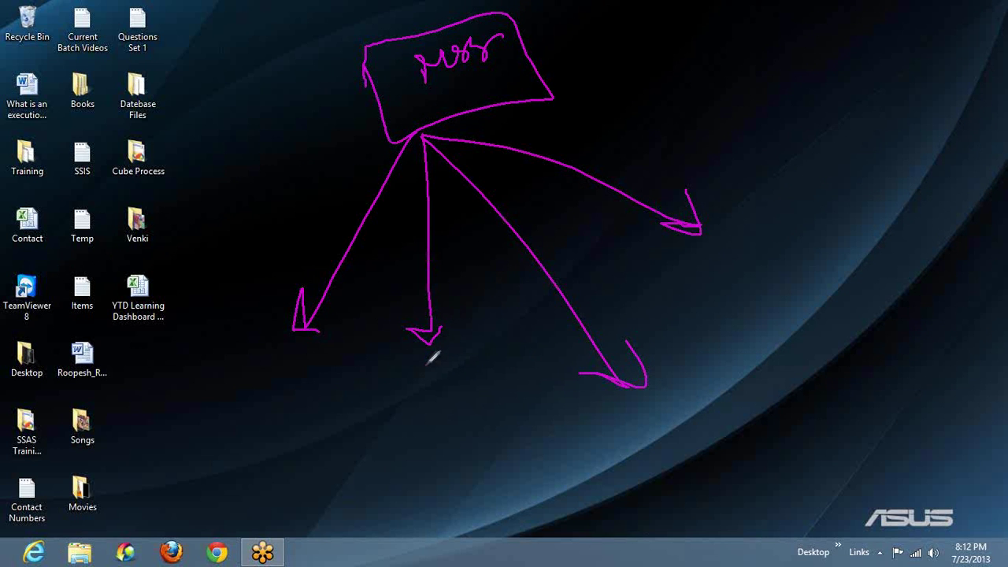
pyautogui.moveTo(425, 365)
pyautogui.mouseDown()
pyautogui.moveTo(565, 415)
pyautogui.moveTo(638, 405)
pyautogui.moveTo(701, 172)
pyautogui.moveTo(700, 274)
pyautogui.mouseUp()
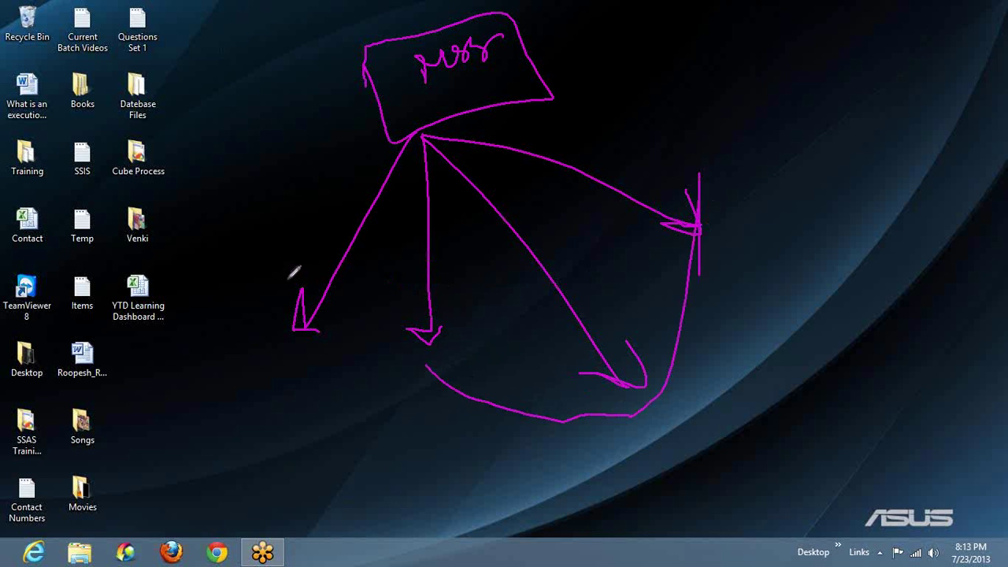
pyautogui.moveTo(275, 281)
pyautogui.mouseDown()
pyautogui.moveTo(230, 291)
pyautogui.moveTo(335, 355)
pyautogui.moveTo(230, 307)
pyautogui.mouseUp()
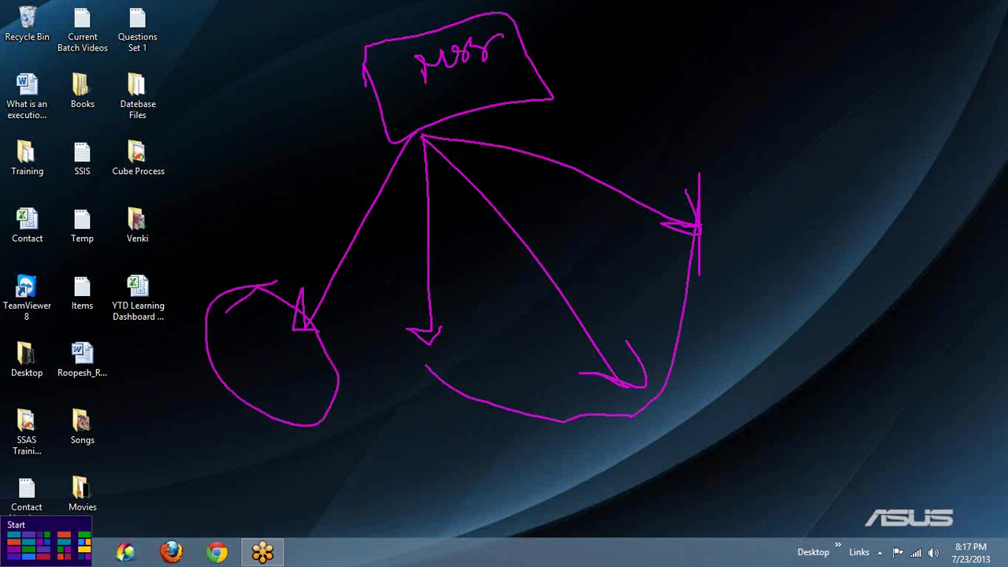
# Step: Launch SQL Server Configuration Manager from the SQL Server tiles on the Start screen
pyautogui.click(4, 563)
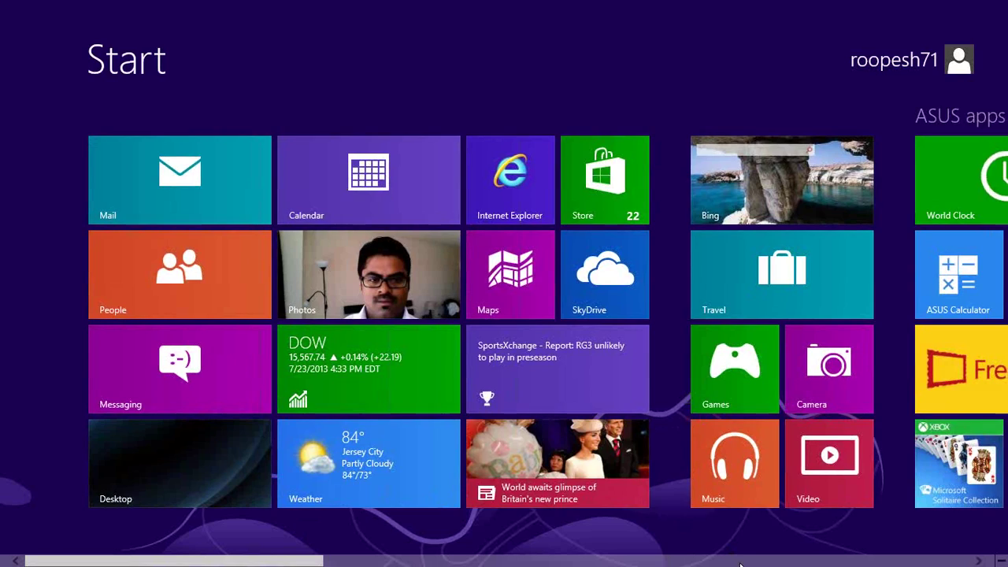
pyautogui.hscroll(6, 741, 564)
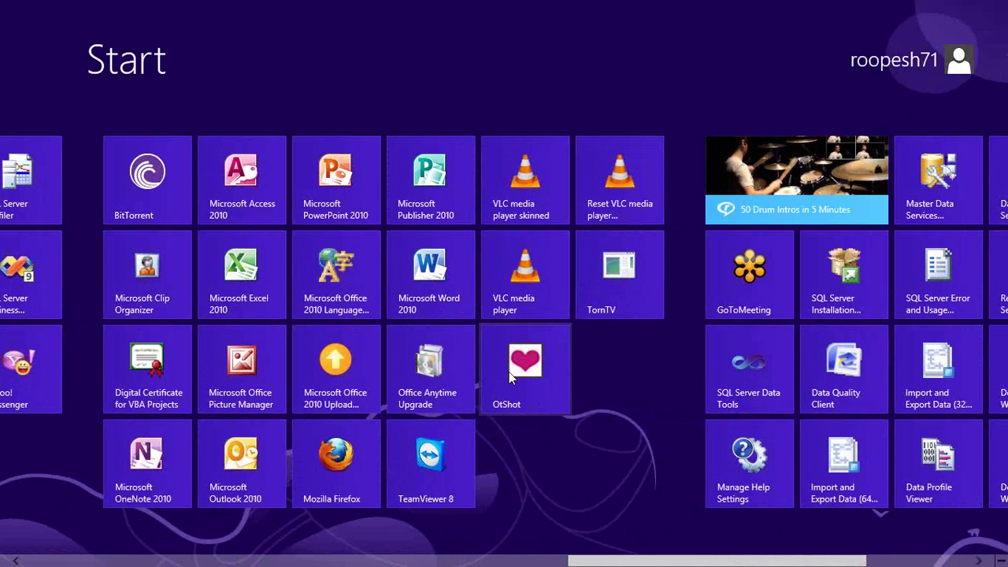
pyautogui.click(421, 562)
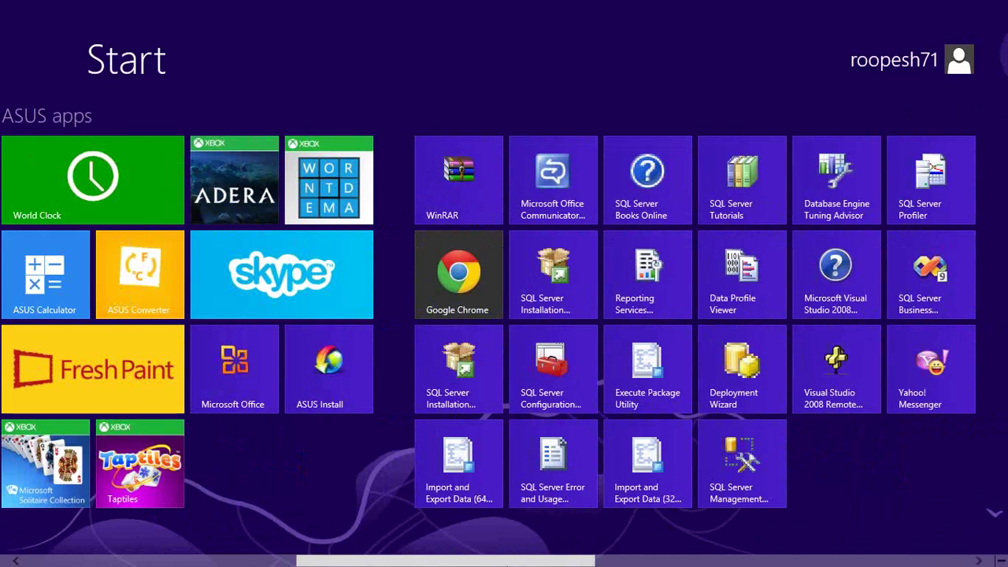
pyautogui.moveTo(546, 561); pyautogui.dragTo(919, 564)
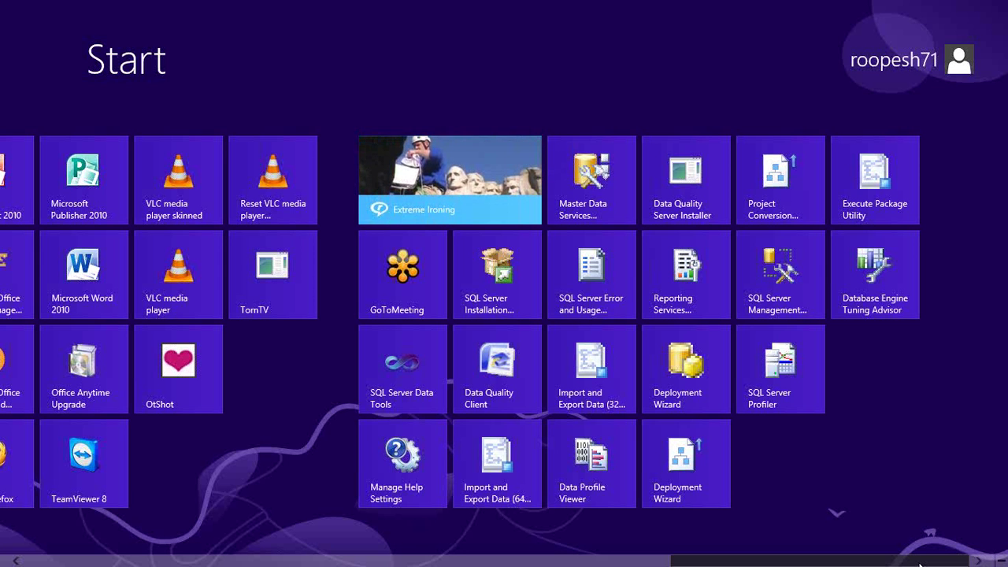
pyautogui.scroll(3, 919, 564)
pyautogui.scroll(5, 637, 544)
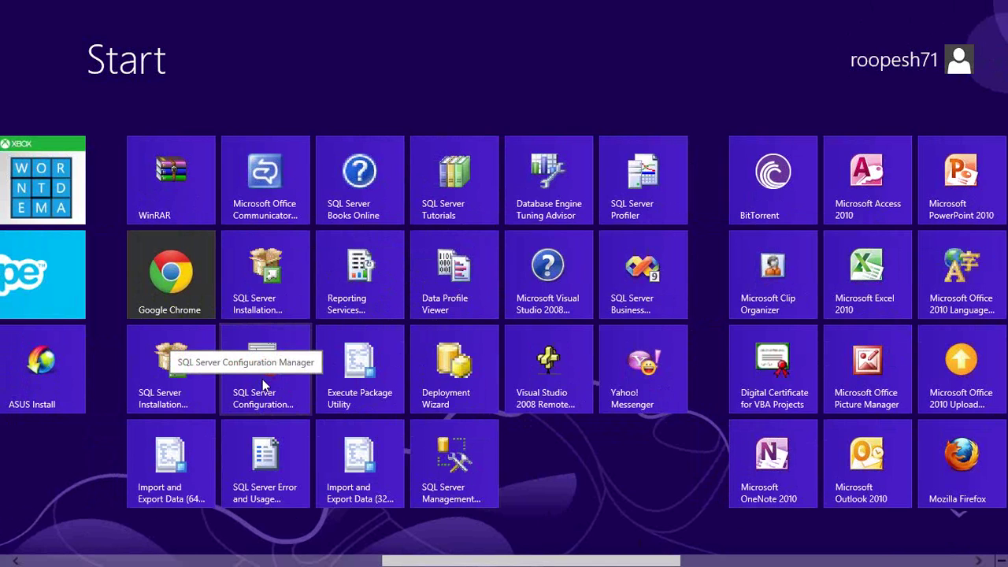
pyautogui.press('super')
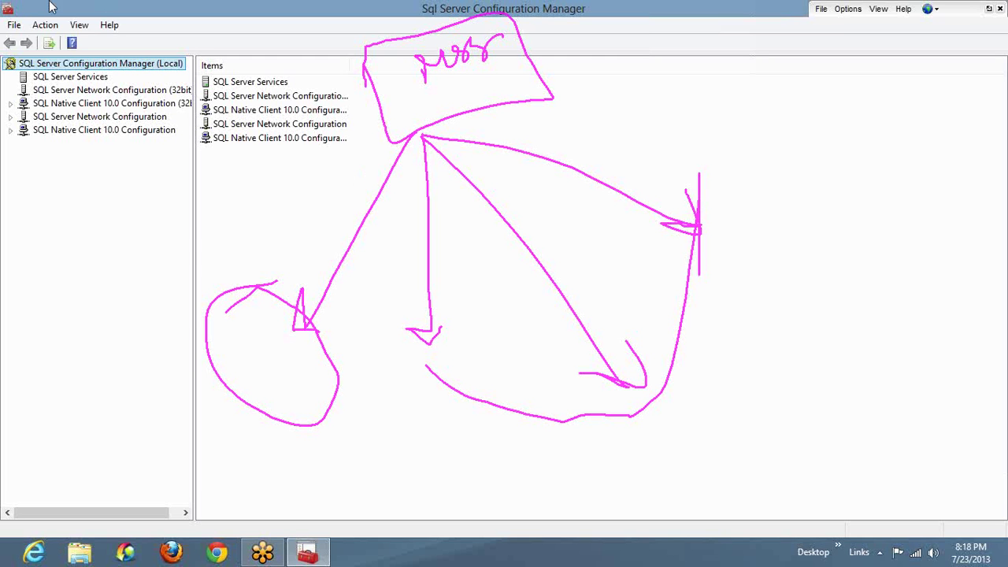
# Step: Clear the pen annotations and inspect the error row under SQL Server Services
pyautogui.click(110, 73)
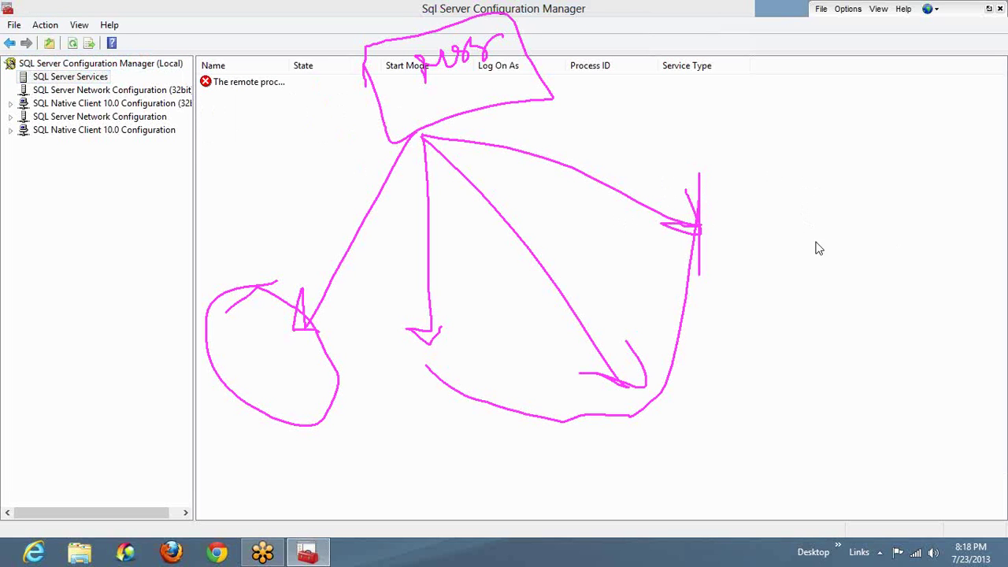
pyautogui.press('Escape')
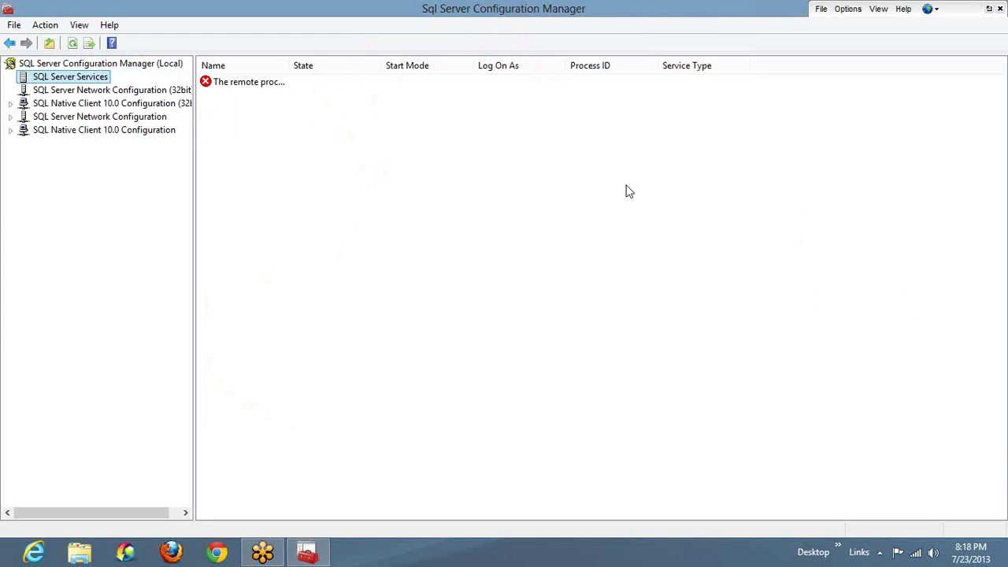
pyautogui.click(59, 92)
pyautogui.click(63, 80)
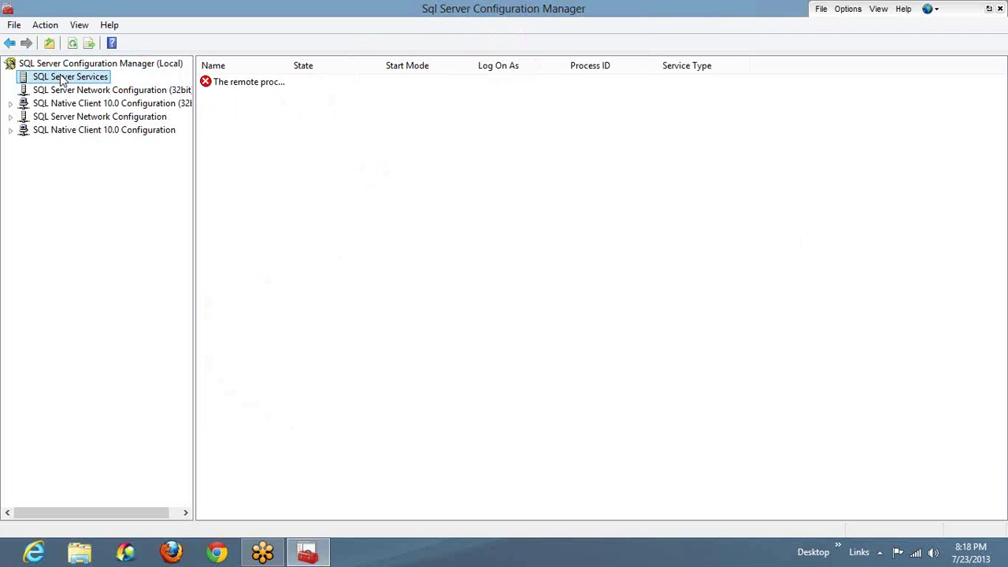
pyautogui.rightClick(232, 87)
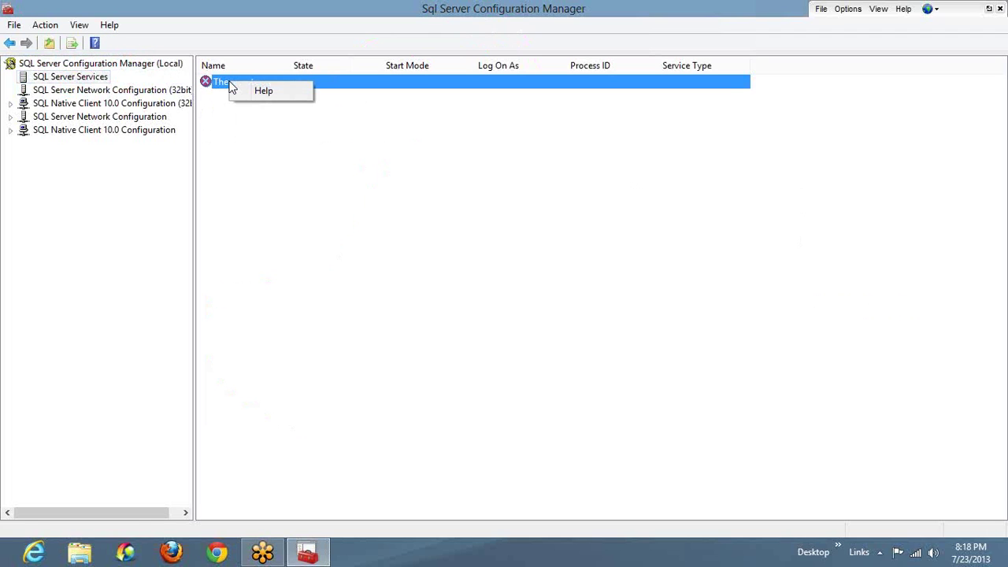
pyautogui.click(304, 151)
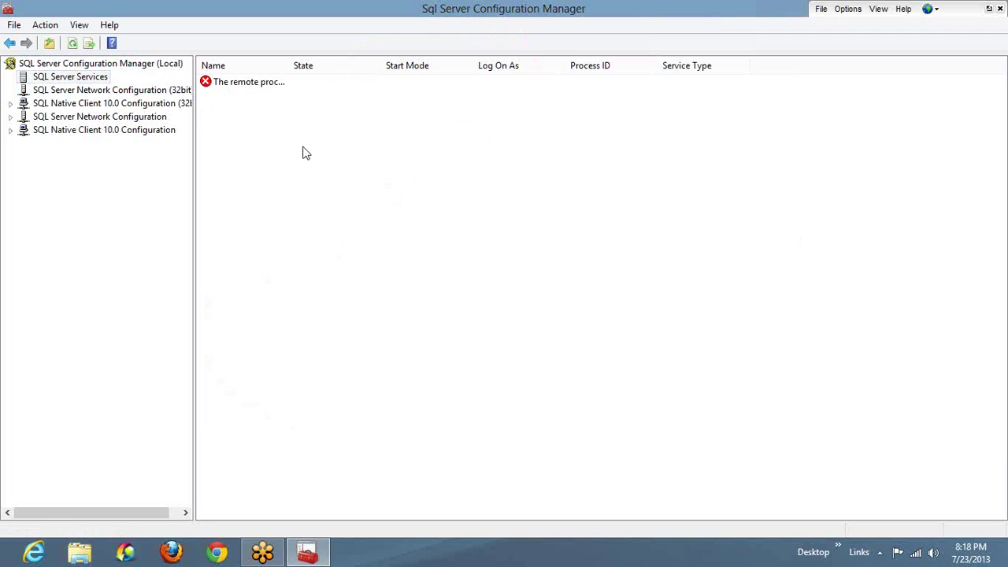
# Step: Refresh SQL Server Services repeatedly, then browse the 32-bit network and Native Client nodes
pyautogui.click(112, 66)
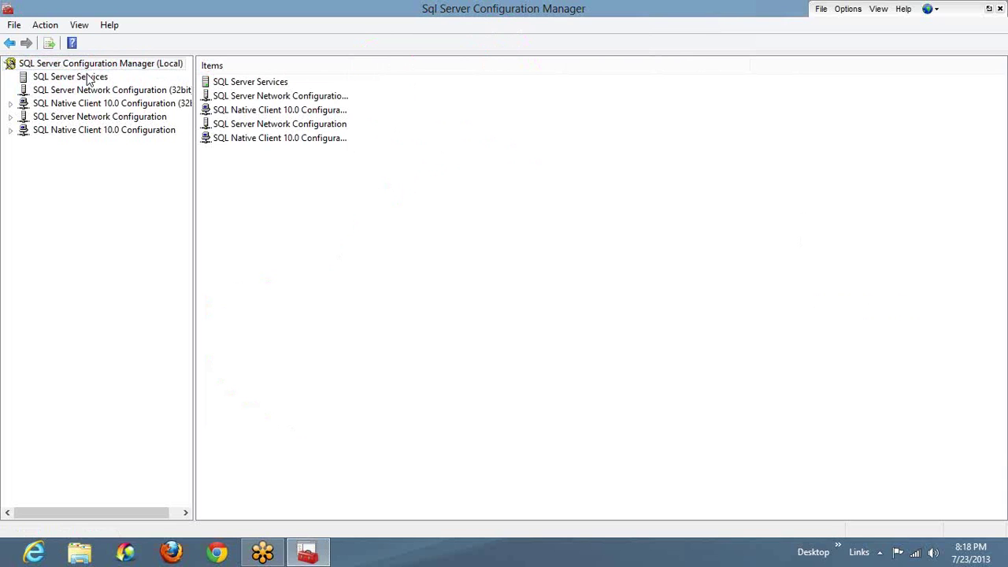
pyautogui.click(89, 79)
pyautogui.click(72, 43)
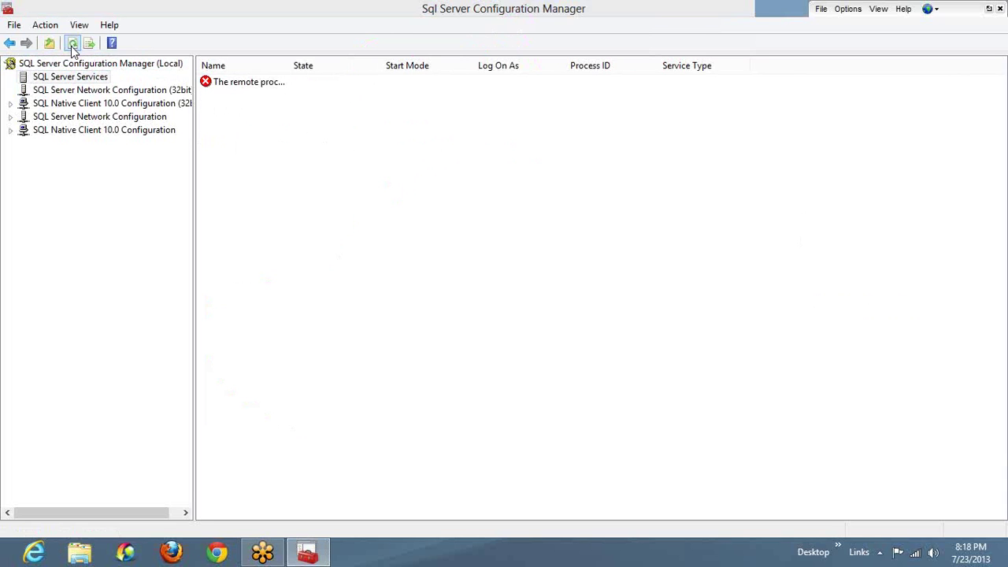
pyautogui.click(72, 43)
pyautogui.click(72, 44)
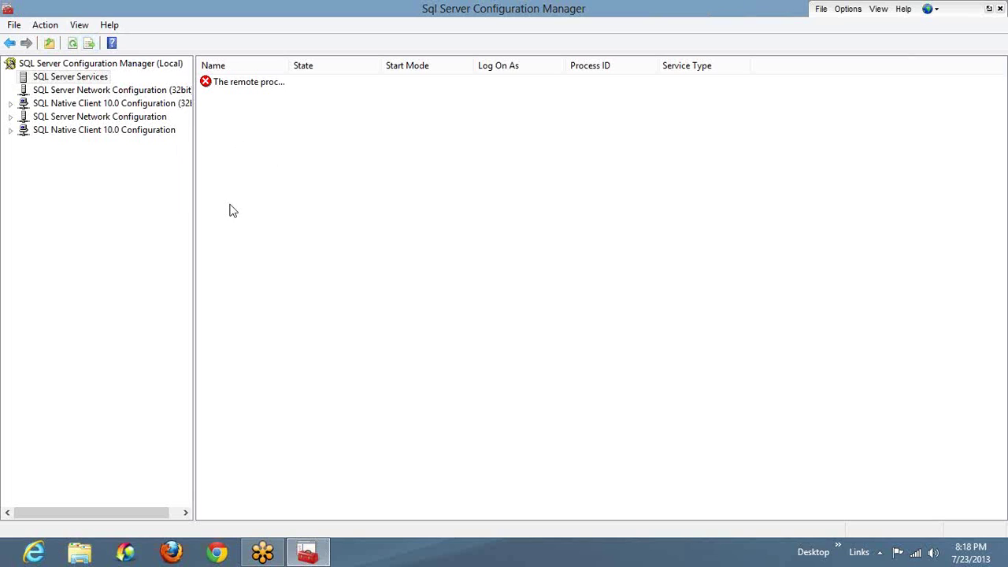
pyautogui.click(145, 131)
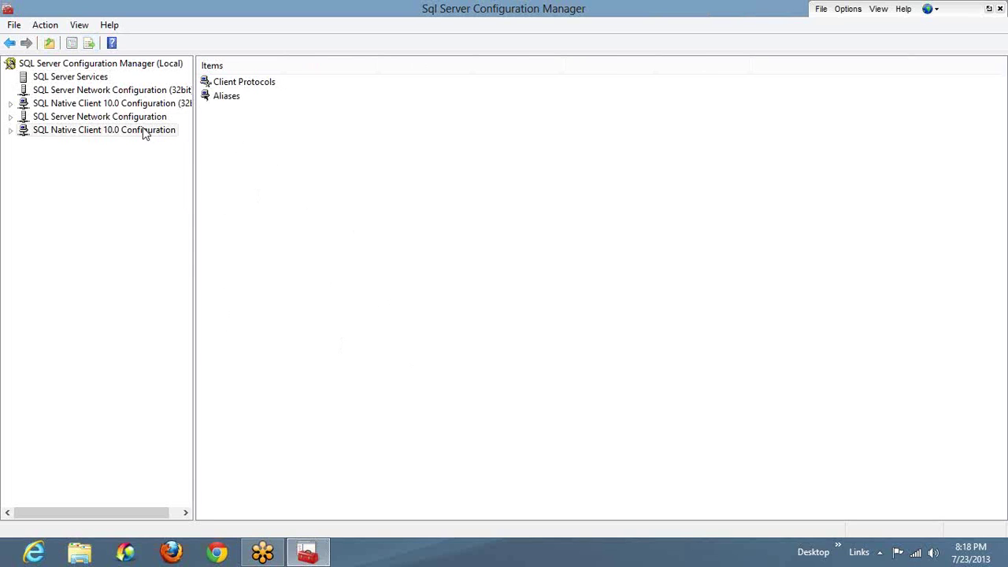
pyautogui.click(116, 91)
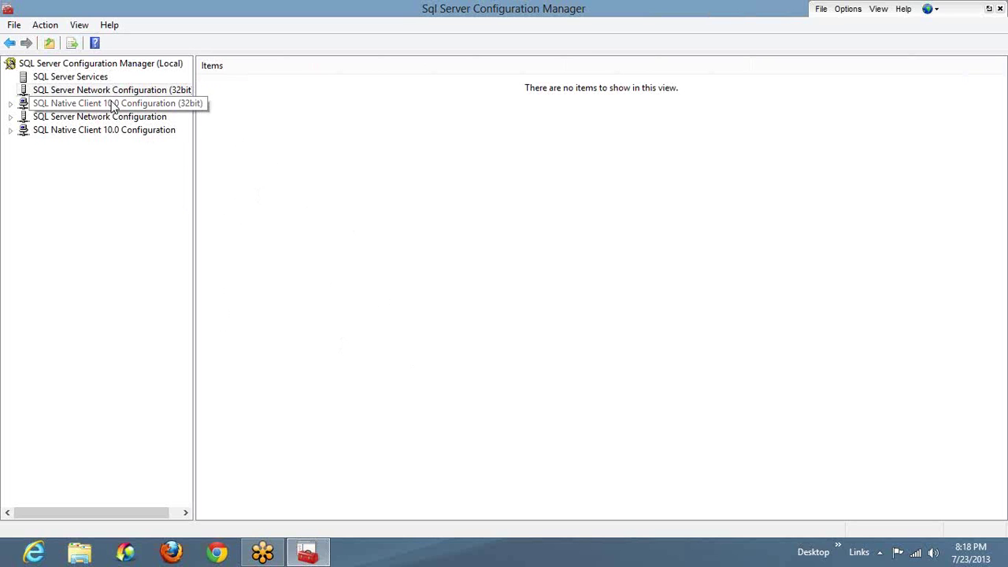
pyautogui.click(115, 104)
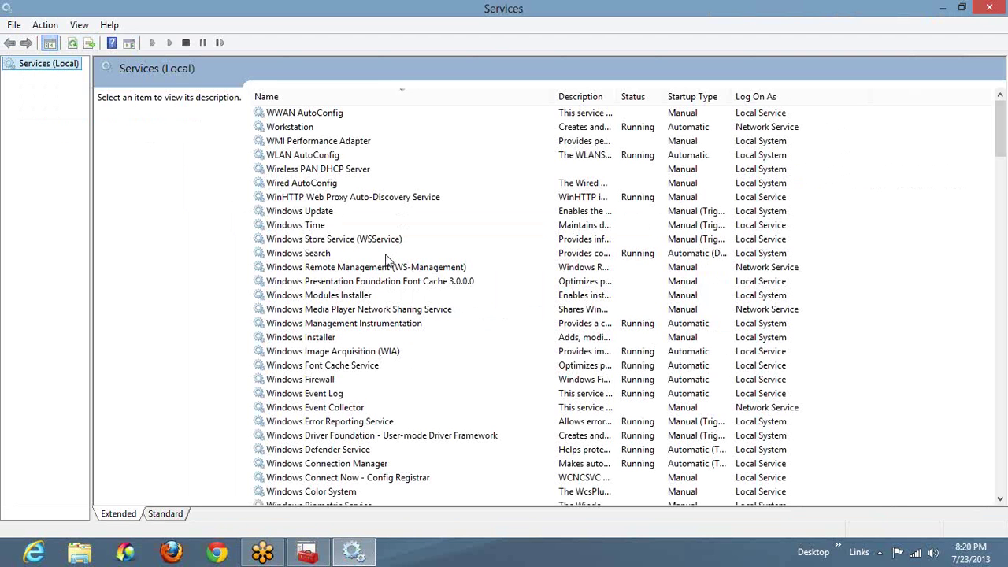
# Step: Browse the open services list, then select the Intel PROSet wireless configuration service
pyautogui.click(350, 281)
pyautogui.press('Down')
pyautogui.press('Down')
pyautogui.press('Down')
pyautogui.press('Down')
pyautogui.press('Down')
pyautogui.press('Down')
pyautogui.press('Down')
pyautogui.press('Down')
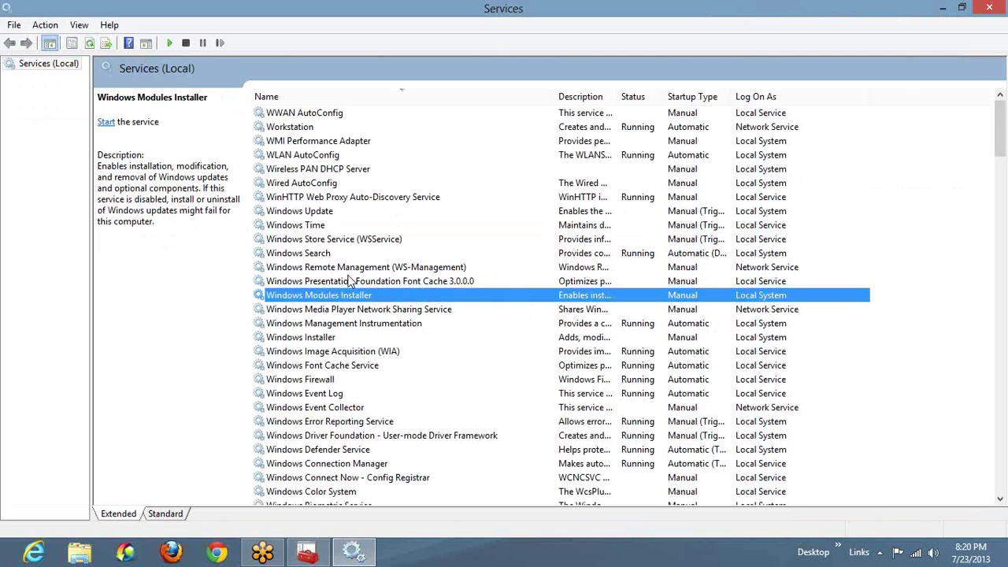
pyautogui.press('Down')
pyautogui.press('Down')
pyautogui.press('Down')
pyautogui.press('Down')
pyautogui.press('Down')
pyautogui.press('Down')
pyautogui.press('Down')
pyautogui.press('Down')
pyautogui.press('Down')
pyautogui.press('Down')
pyautogui.press('Down')
pyautogui.press('Down')
pyautogui.press('m')
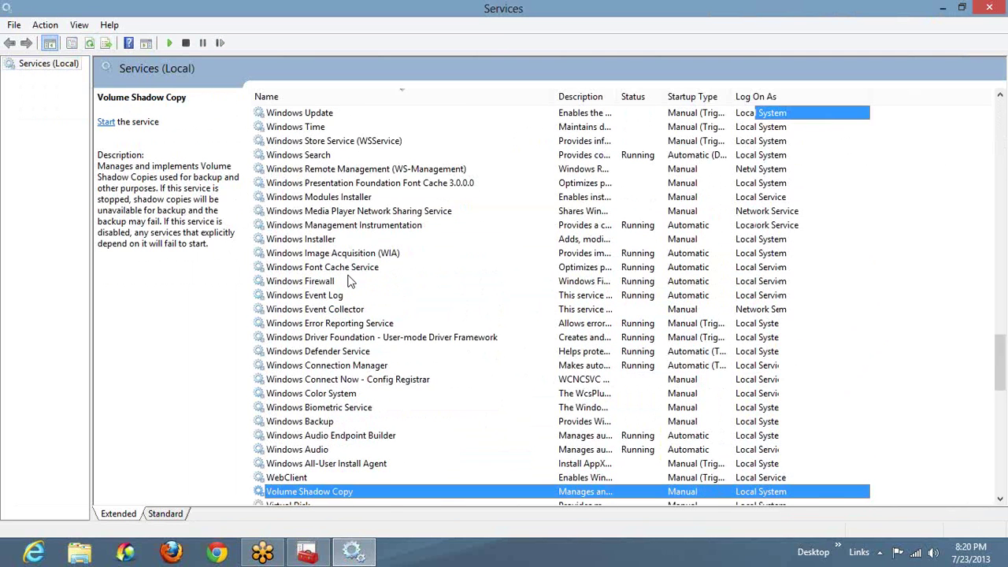
pyautogui.hotkey('alt', 'Tab')
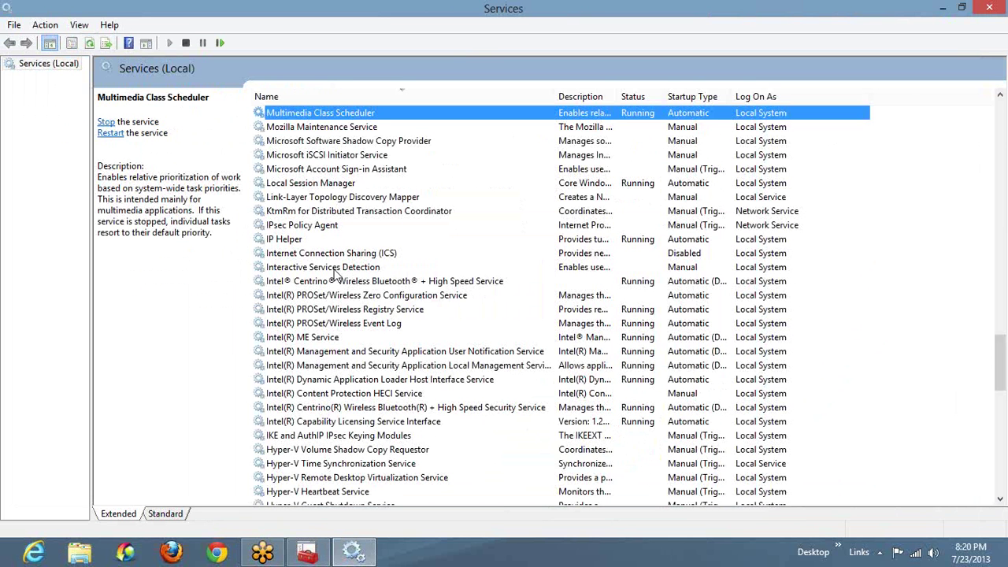
pyautogui.click(340, 294)
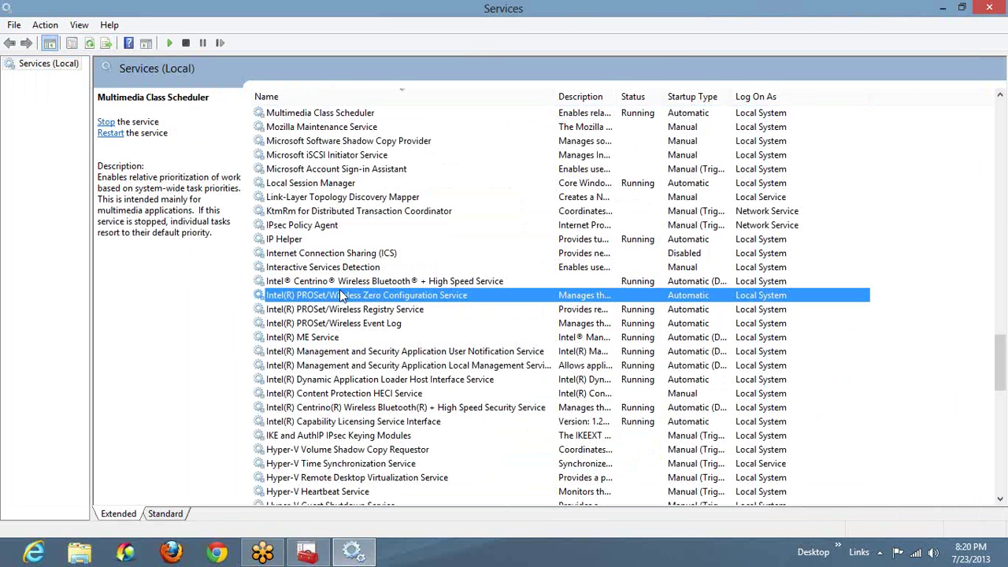
# Step: Browse the services list through the S and N entries
pyautogui.press('super+r')
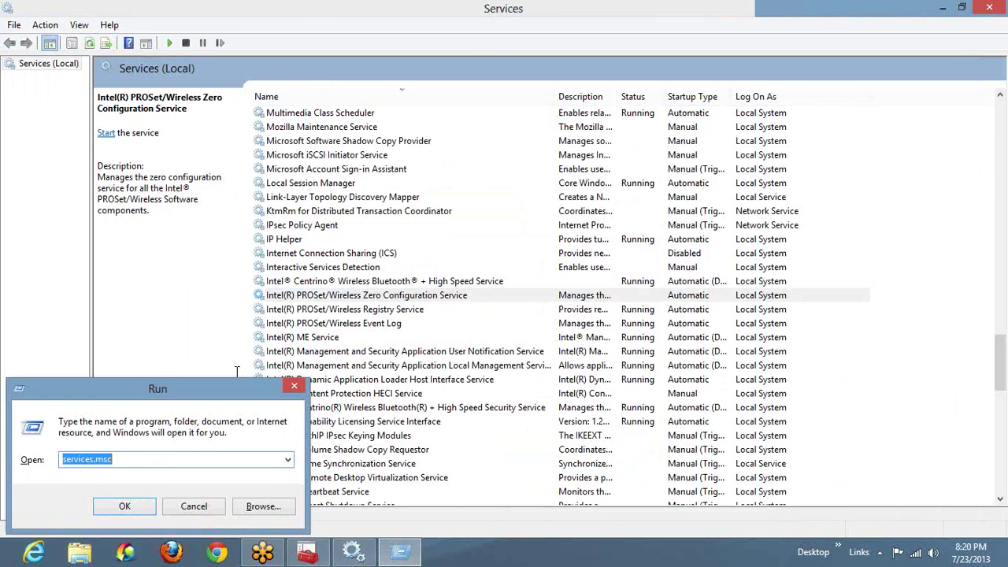
pyautogui.click(294, 389)
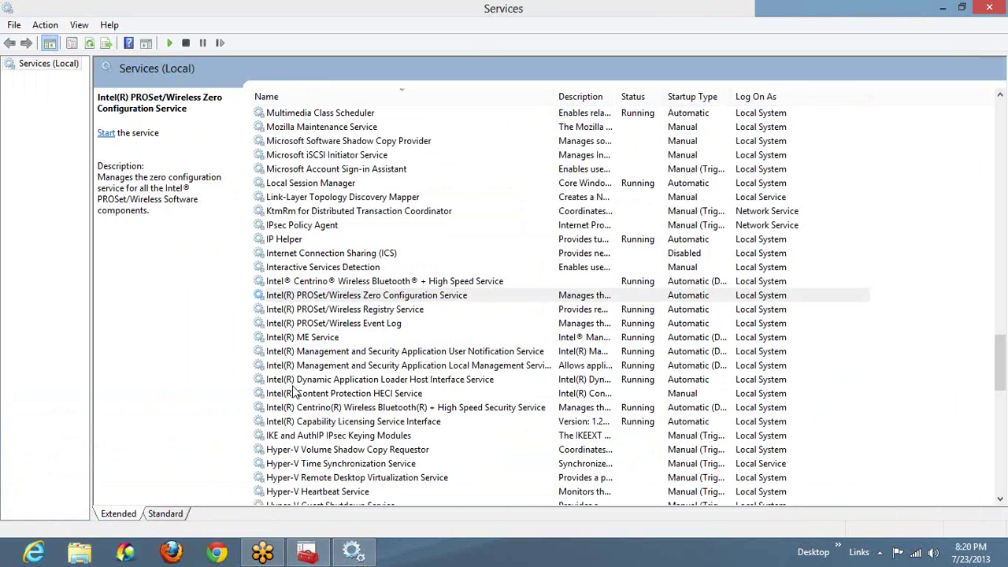
pyautogui.click(364, 280)
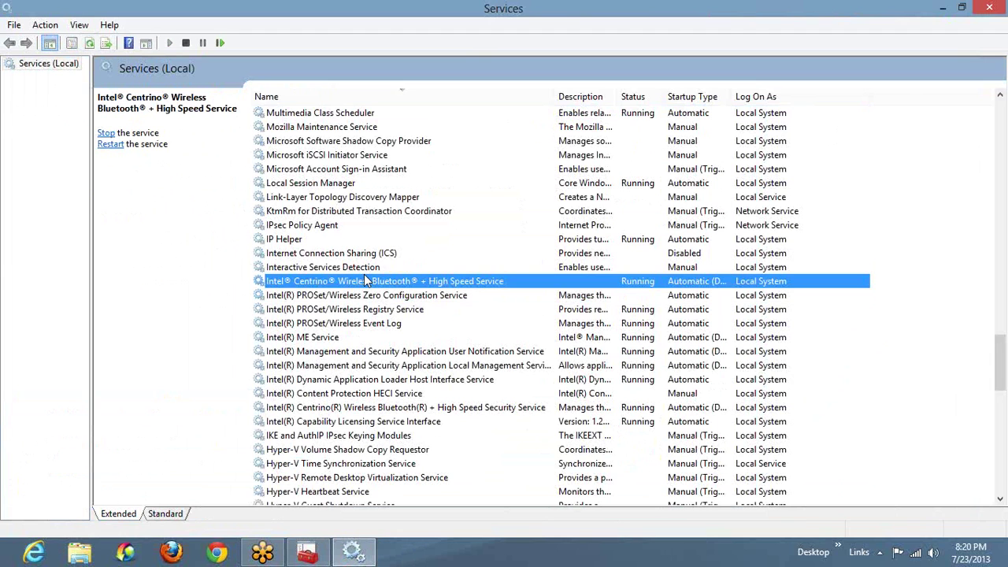
pyautogui.press('pageup')
pyautogui.press('Down')
pyautogui.press('Down')
pyautogui.press('Down')
pyautogui.press('Down')
pyautogui.press('Down')
pyautogui.press('Down')
pyautogui.press('Down')
pyautogui.press('Down')
pyautogui.press('Down')
pyautogui.press('Down')
pyautogui.press('Down')
pyautogui.press('Down')
pyautogui.press('Down')
pyautogui.press('Down')
pyautogui.press('Down')
pyautogui.press('Down')
pyautogui.press('Down')
pyautogui.press('Down')
pyautogui.press('Down')
pyautogui.press('Down')
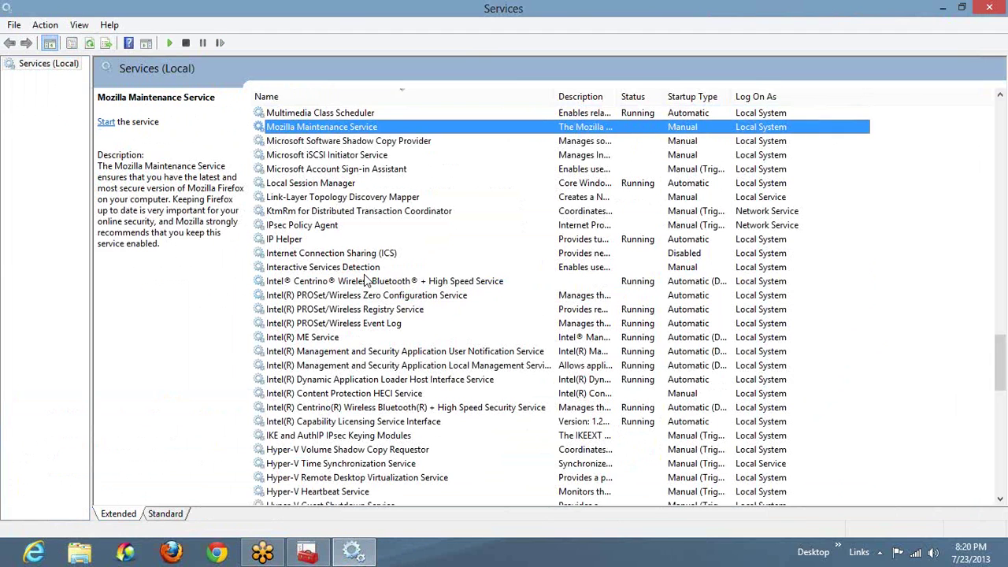
pyautogui.press('Down')
pyautogui.press('Down')
pyautogui.press('Down')
pyautogui.press('Down')
pyautogui.press('Down')
pyautogui.press('Down')
pyautogui.press('Down')
pyautogui.press('Down')
pyautogui.press('Down')
pyautogui.press('Down')
pyautogui.press('Down')
pyautogui.press('Down')
pyautogui.press('Down')
pyautogui.press('Down')
pyautogui.press('Down')
pyautogui.press('Down')
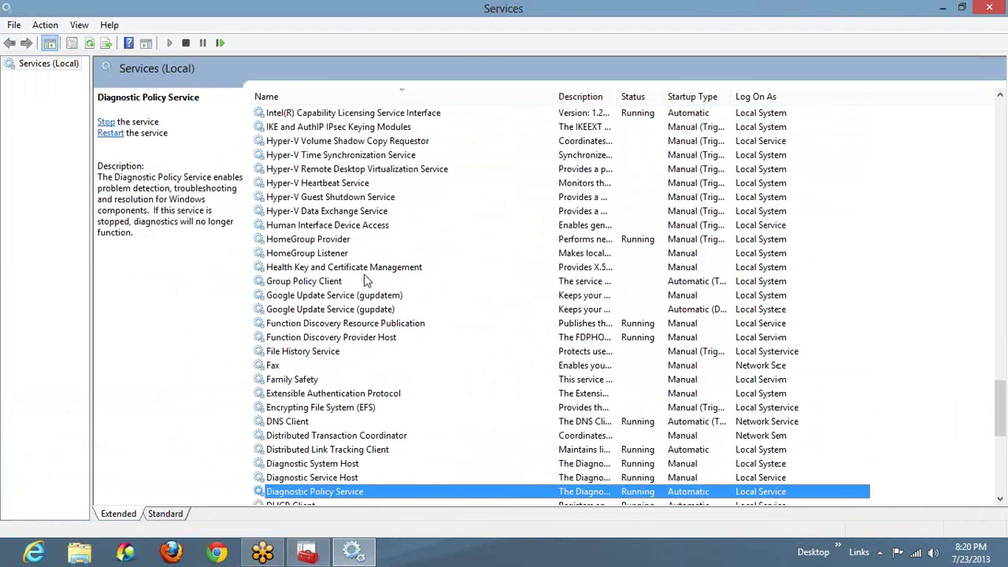
pyautogui.press('pageup')
pyautogui.press('pageup')
pyautogui.press('pageup')
pyautogui.press('pageup')
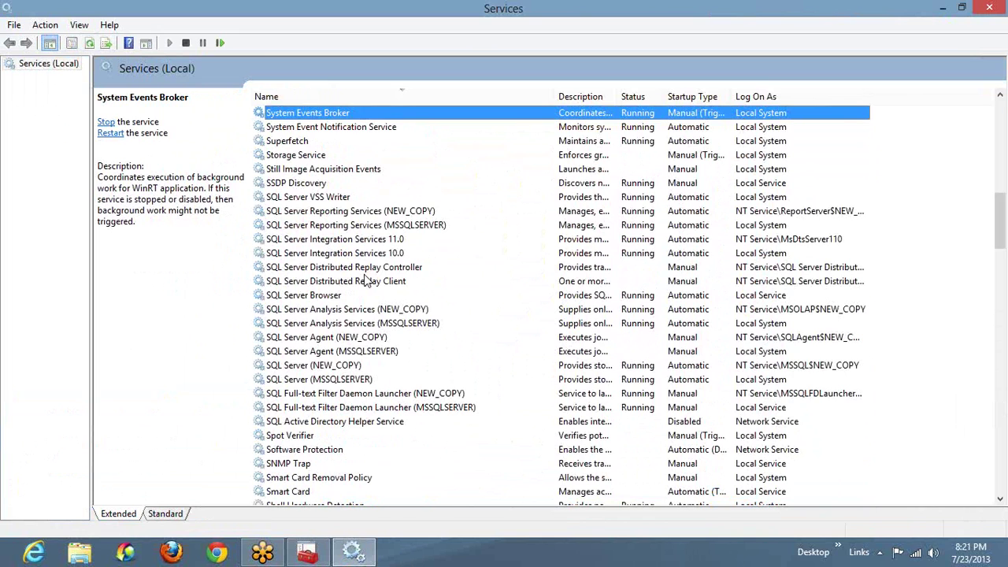
pyautogui.press('n')
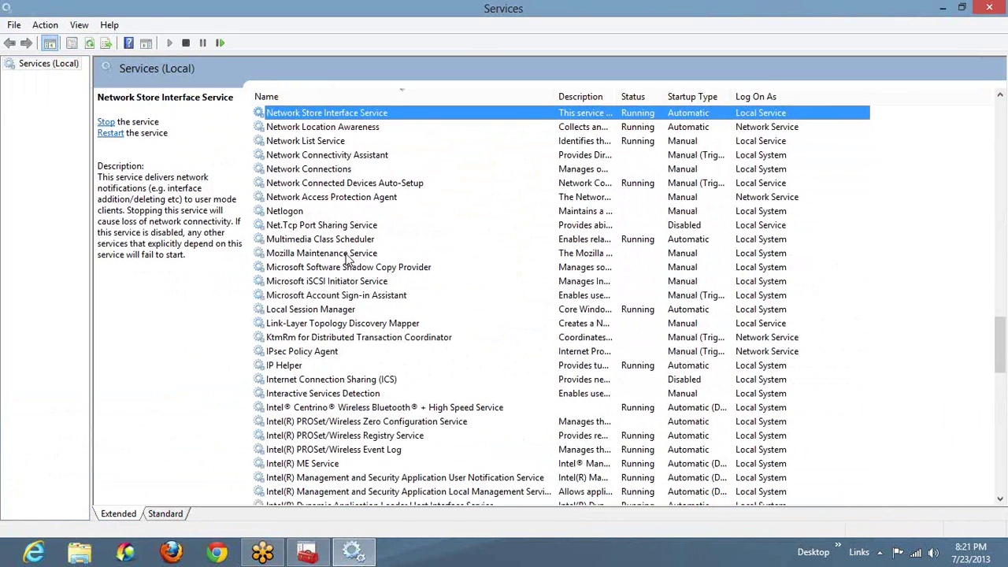
pyautogui.hotkey('alt', 'Tab')
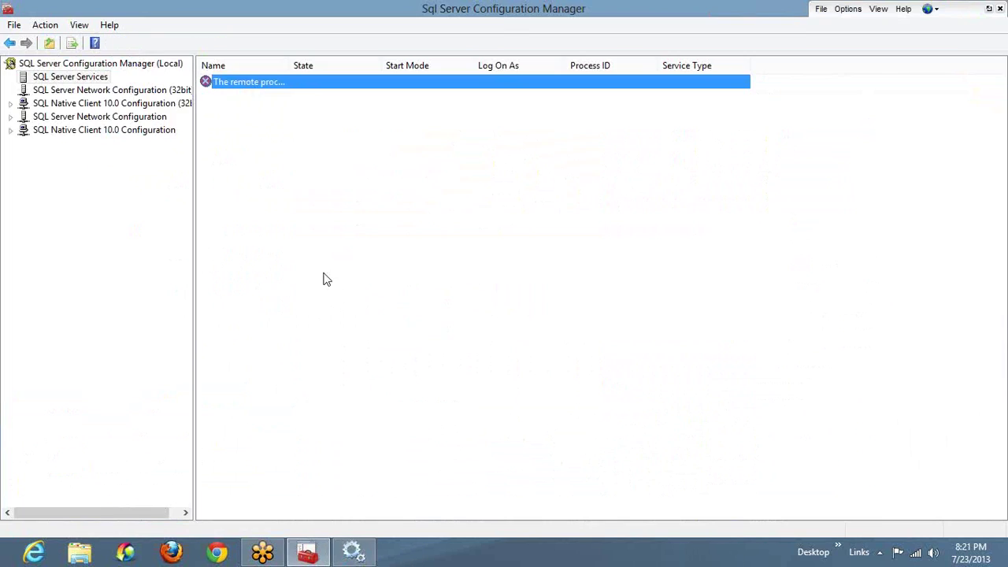
pyautogui.hotkey('alt', 'Tab')
# Step: Open services.msc from the Run box and jump to the SQL Server services
pyautogui.press('super+e')
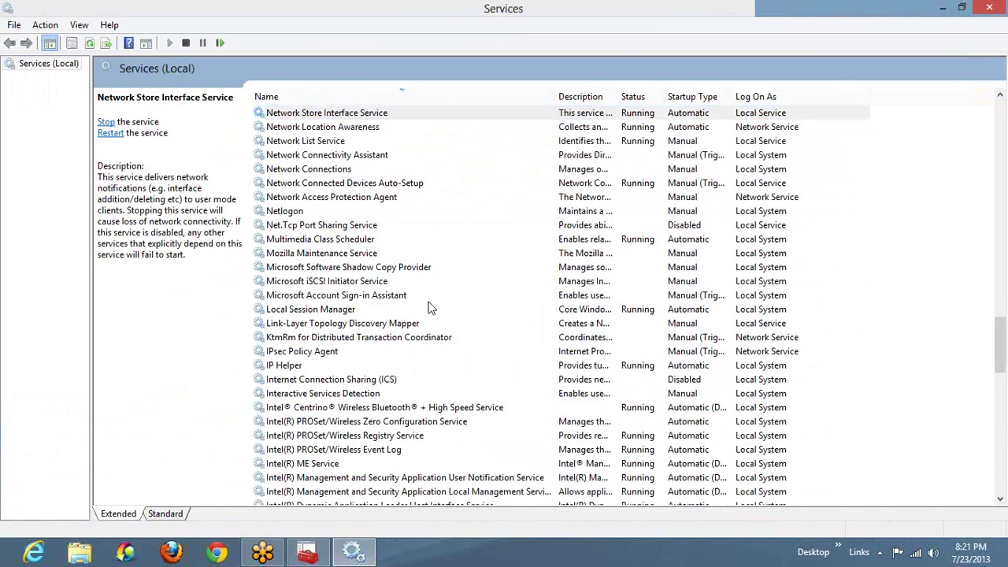
pyautogui.press('super+r')
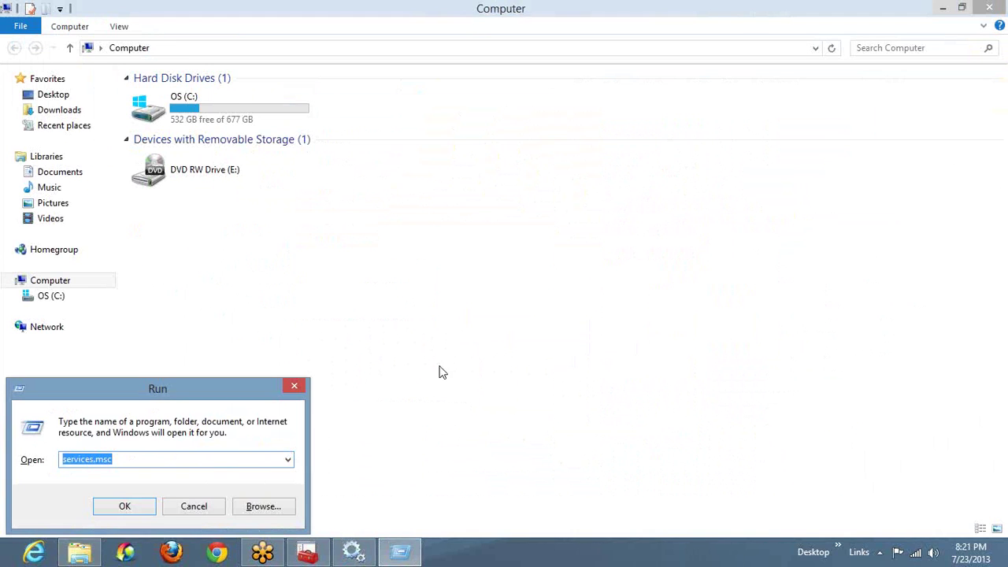
pyautogui.press('Return')
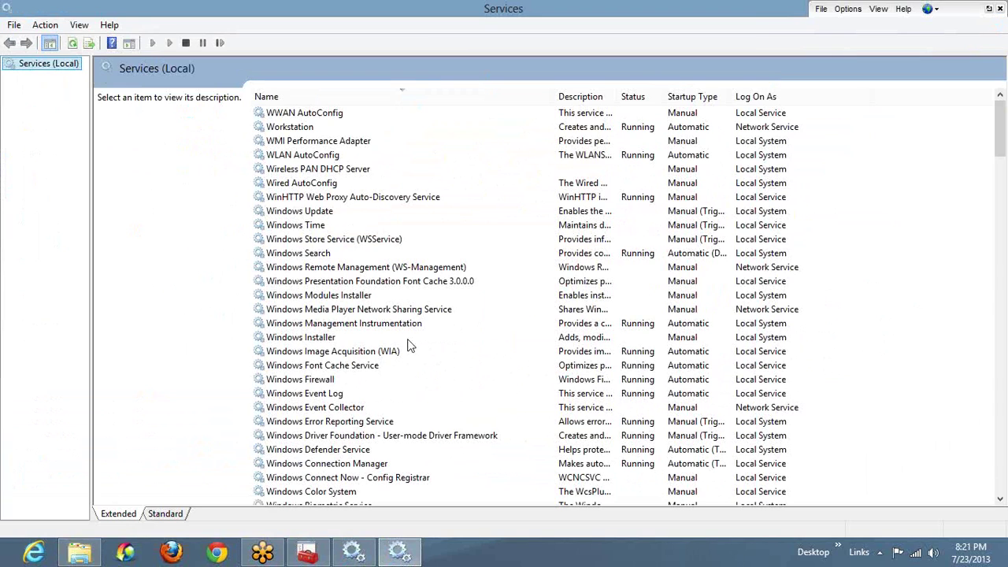
pyautogui.click(358, 312)
pyautogui.press('s')
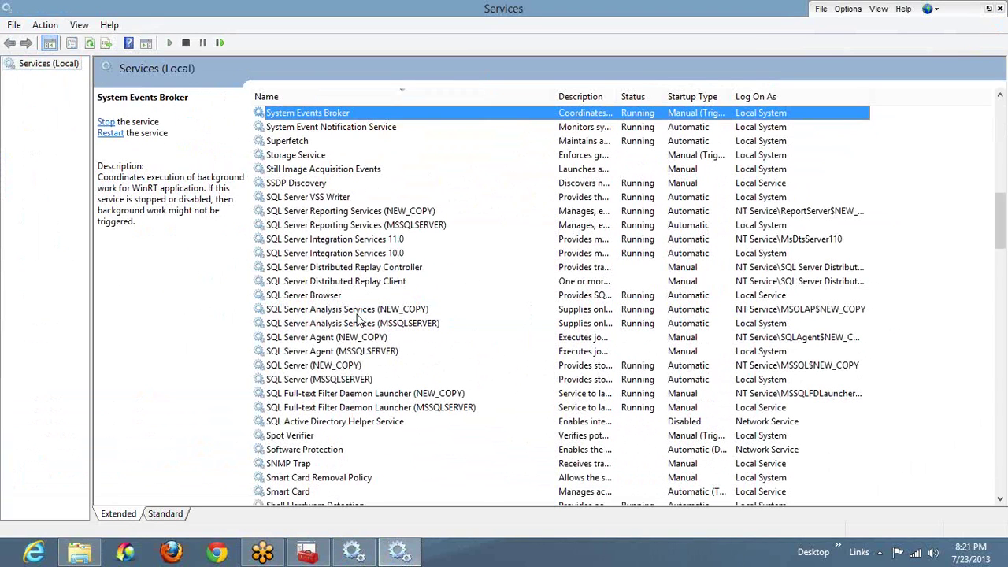
pyautogui.press('Down')
pyautogui.press('Down')
pyautogui.press('Down')
pyautogui.press('Down')
pyautogui.press('Down')
pyautogui.press('Down')
pyautogui.press('Down')
pyautogui.press('Down')
pyautogui.press('Down')
pyautogui.press('Down')
pyautogui.press('Up')
pyautogui.press('Up')
pyautogui.press('Up')
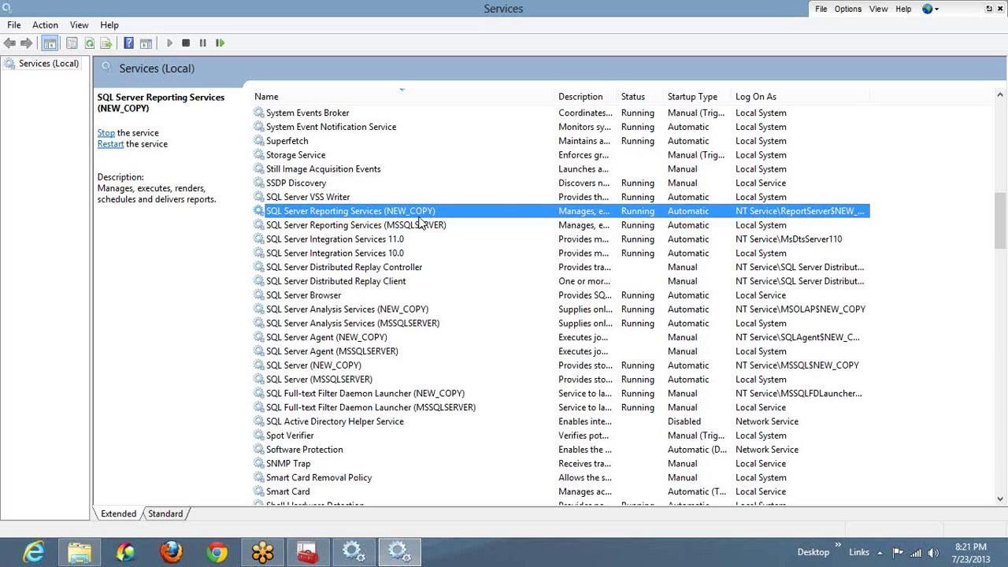
# Step: Check status of the Reporting, Integration, Browser, Analysis and Agent SQL Server services
pyautogui.click(369, 227)
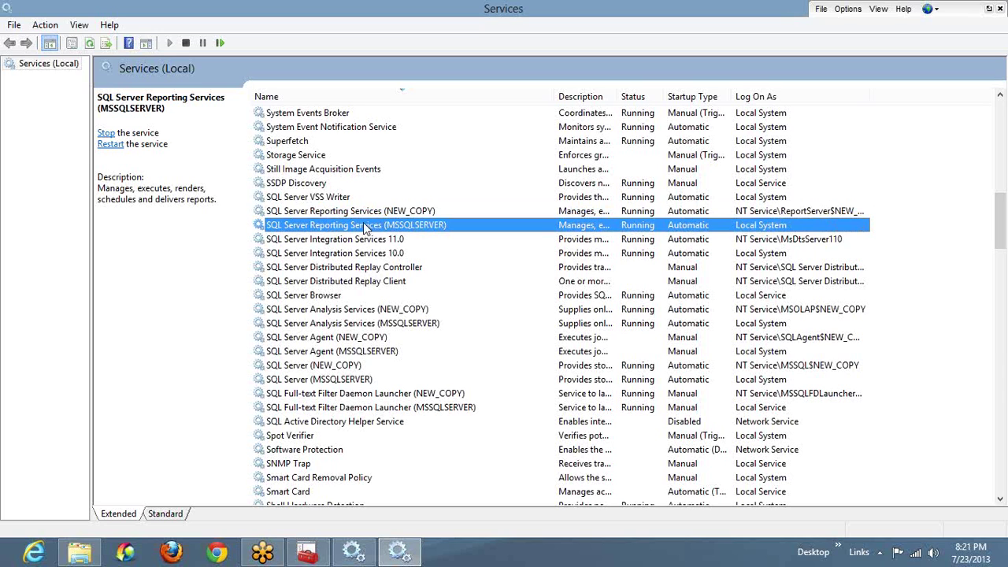
pyautogui.click(365, 212)
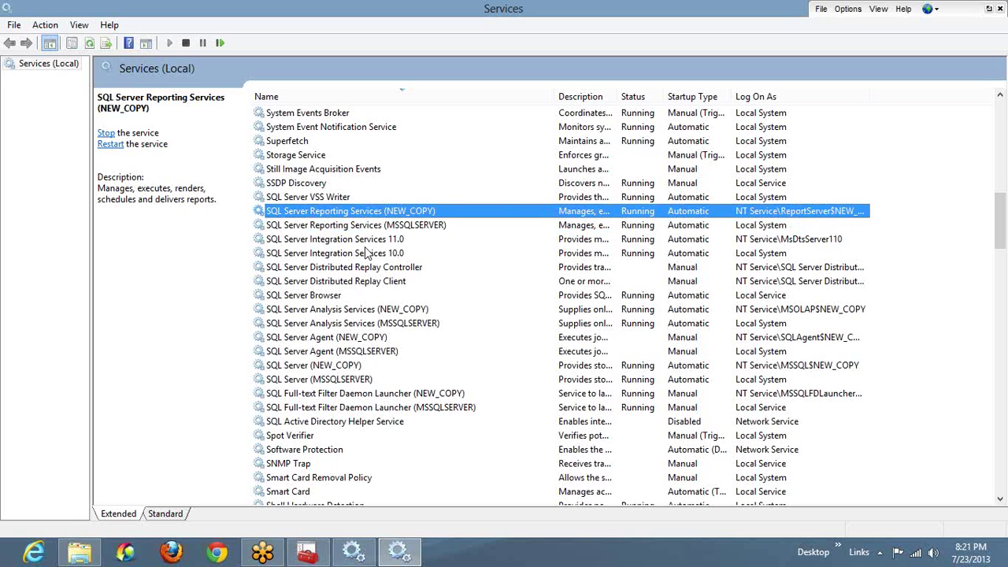
pyautogui.click(365, 241)
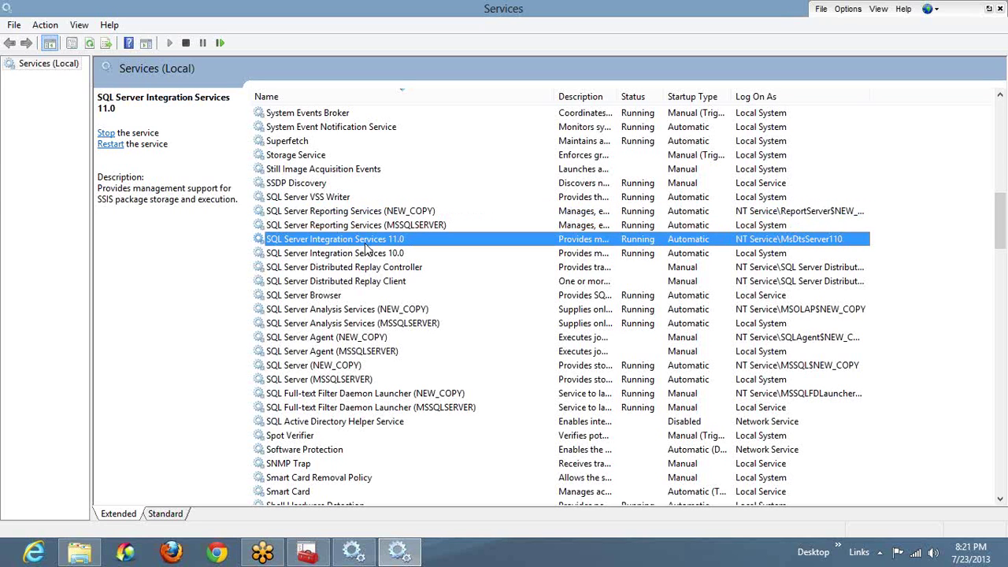
pyautogui.press('Down')
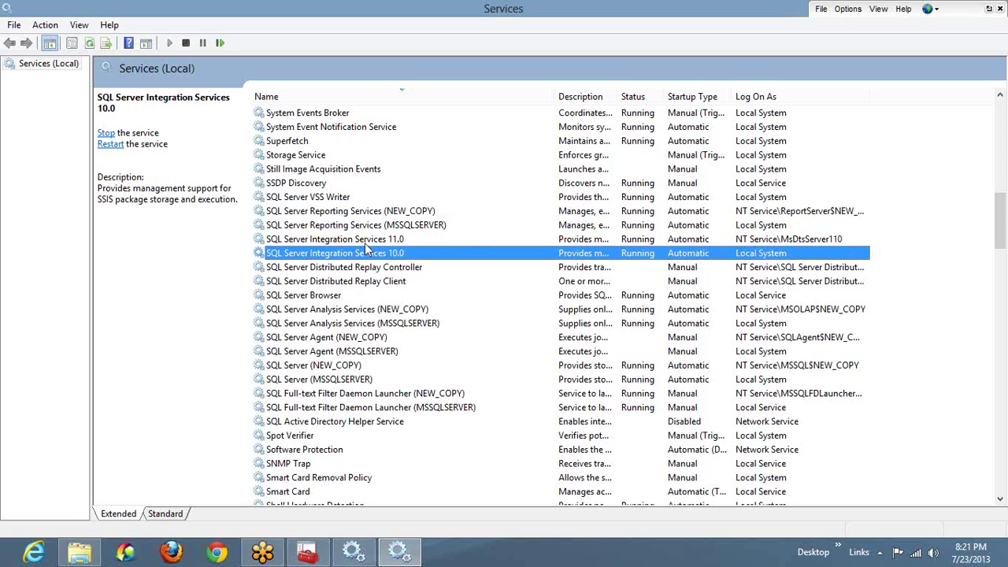
pyautogui.press('Down')
pyautogui.press('Down')
pyautogui.press('Down')
pyautogui.press('Up')
pyautogui.press('Up')
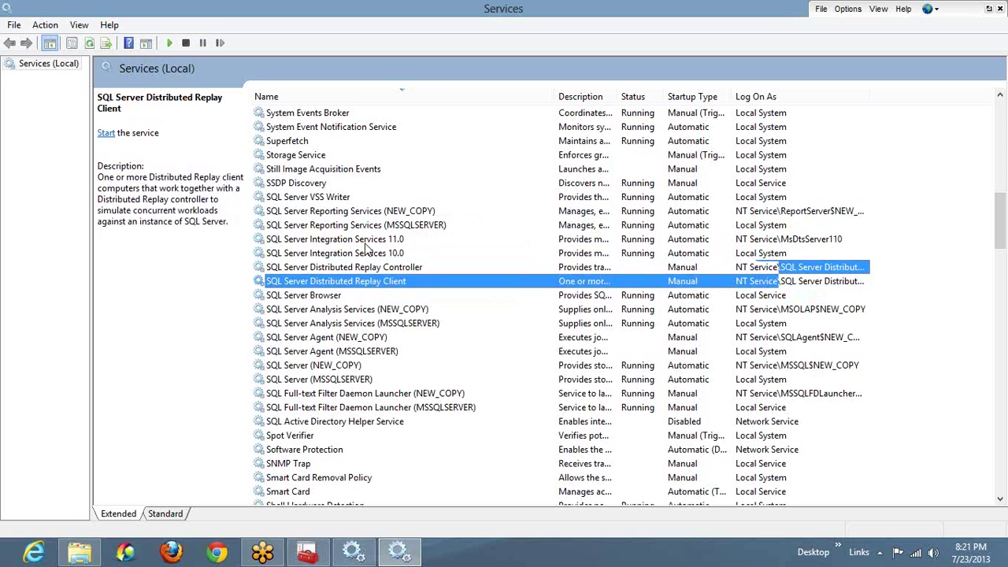
pyautogui.press('Down')
pyautogui.press('Down')
pyautogui.press('Down')
pyautogui.press('Down')
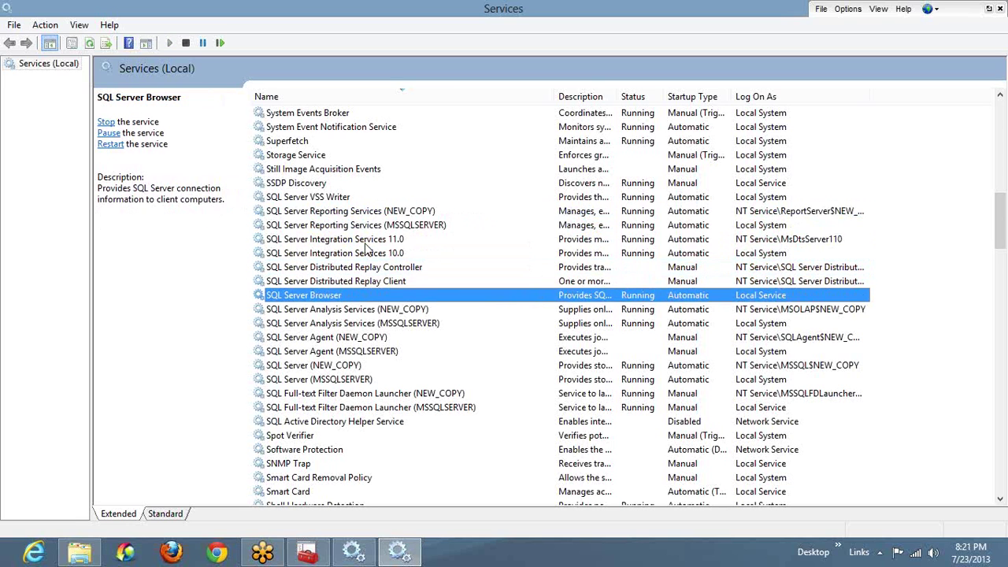
pyautogui.press('Down')
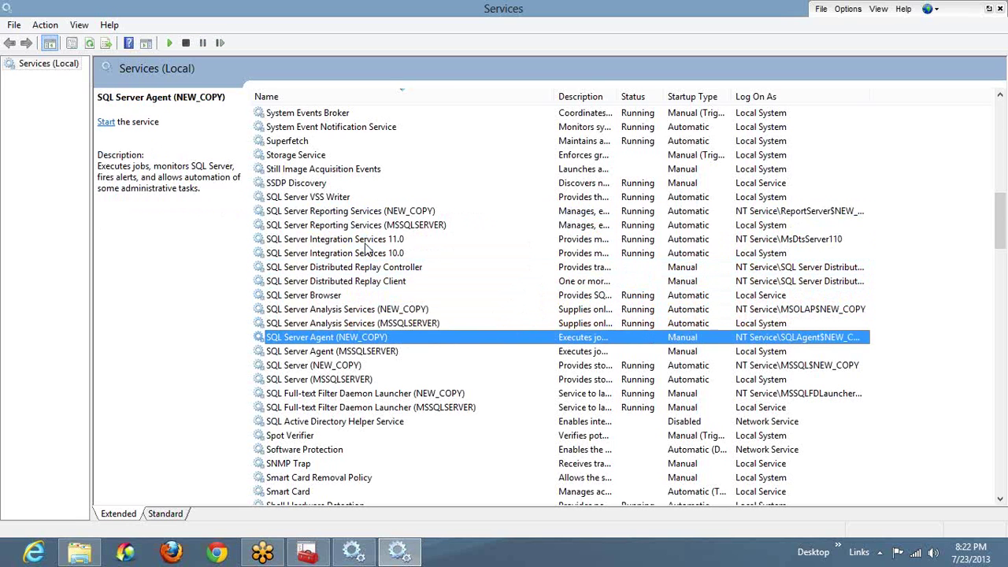
pyautogui.press('Down')
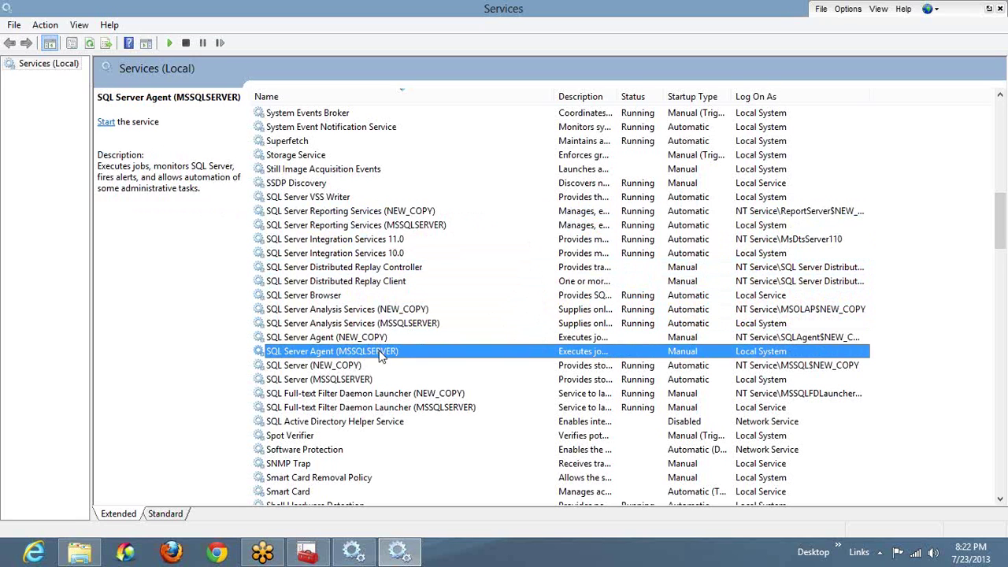
# Step: Stop the SQL Server (MSSQLSERVER) service
pyautogui.click(344, 381)
pyautogui.rightClick(344, 383)
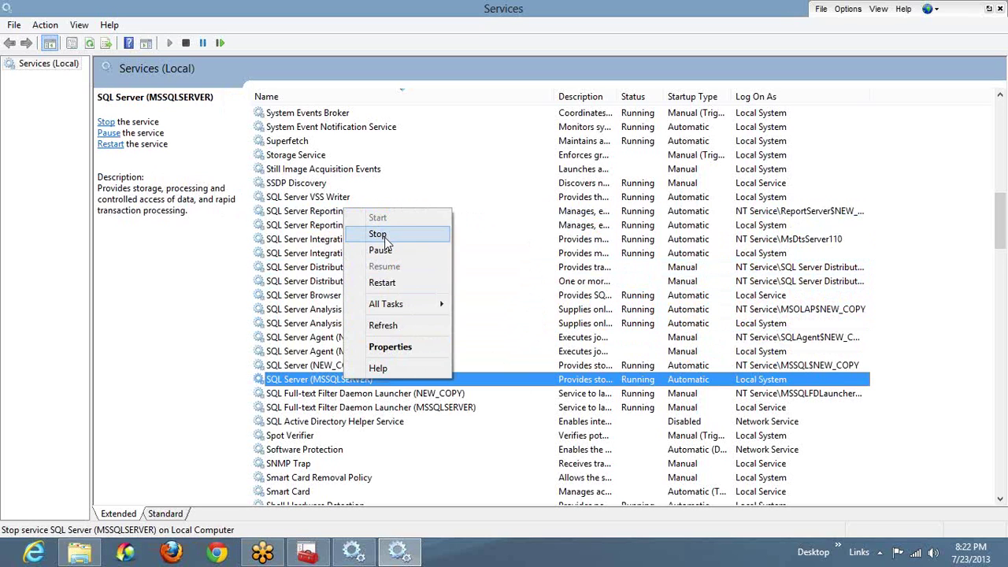
pyautogui.click(378, 234)
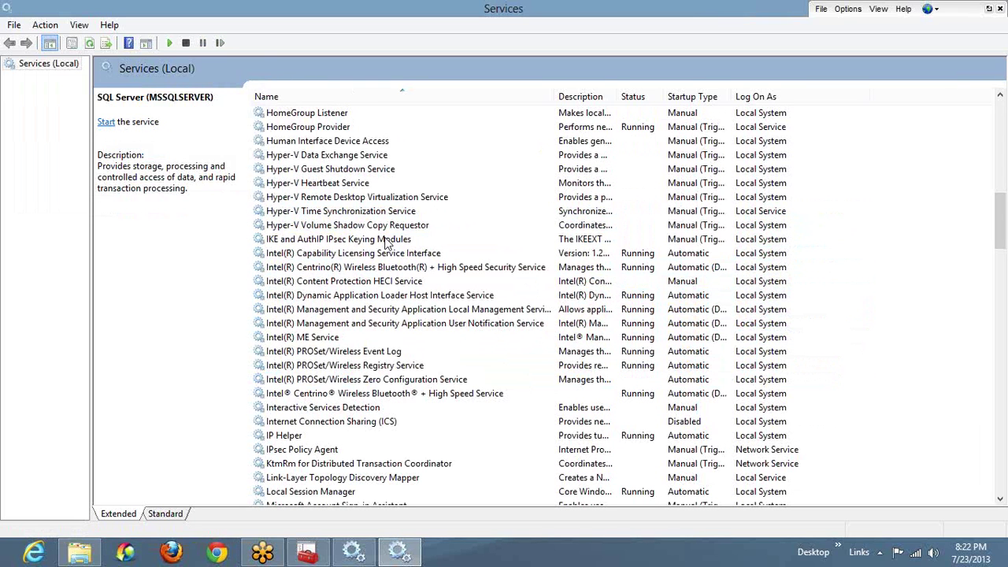
# Step: Confirm SQL Server (MSSQLSERVER) is stopped while SQL Server (NEW_COPY) keeps running
pyautogui.click(375, 311)
pyautogui.press('s')
pyautogui.press('Down')
pyautogui.press('Down')
pyautogui.press('Down')
pyautogui.press('Down')
pyautogui.press('Down')
pyautogui.press('Down')
pyautogui.press('Down')
pyautogui.press('Down')
pyautogui.press('Down')
pyautogui.press('Down')
pyautogui.press('Down')
pyautogui.press('Down')
pyautogui.press('Down')
pyautogui.press('Down')
pyautogui.press('Down')
pyautogui.press('Down')
pyautogui.press('Down')
pyautogui.press('Down')
pyautogui.press('Down')
pyautogui.press('Down')
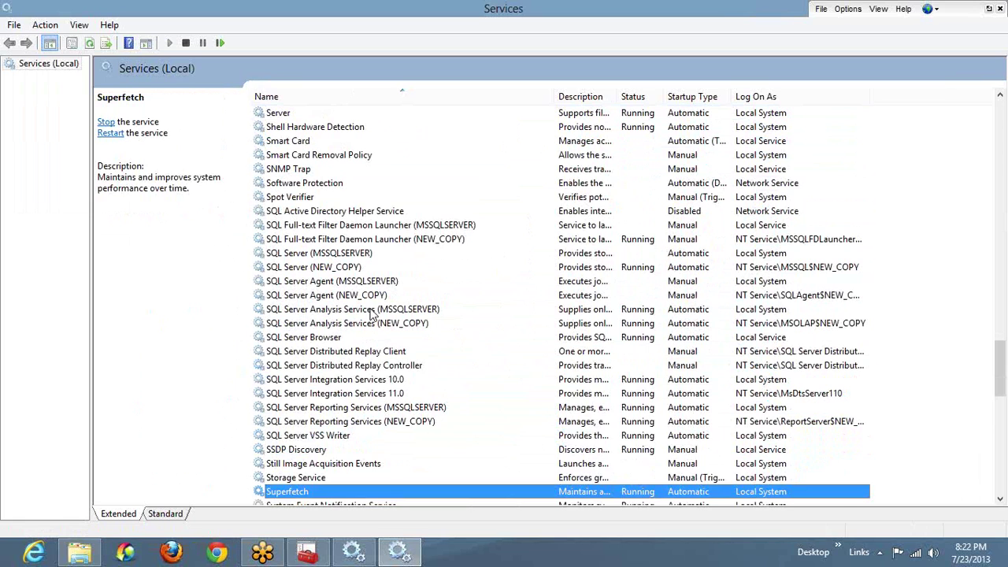
pyautogui.press('Up')
pyautogui.press('Up')
pyautogui.press('Up')
pyautogui.press('Up')
pyautogui.press('Up')
pyautogui.press('Up')
pyautogui.press('Up')
pyautogui.press('Up')
pyautogui.press('Up')
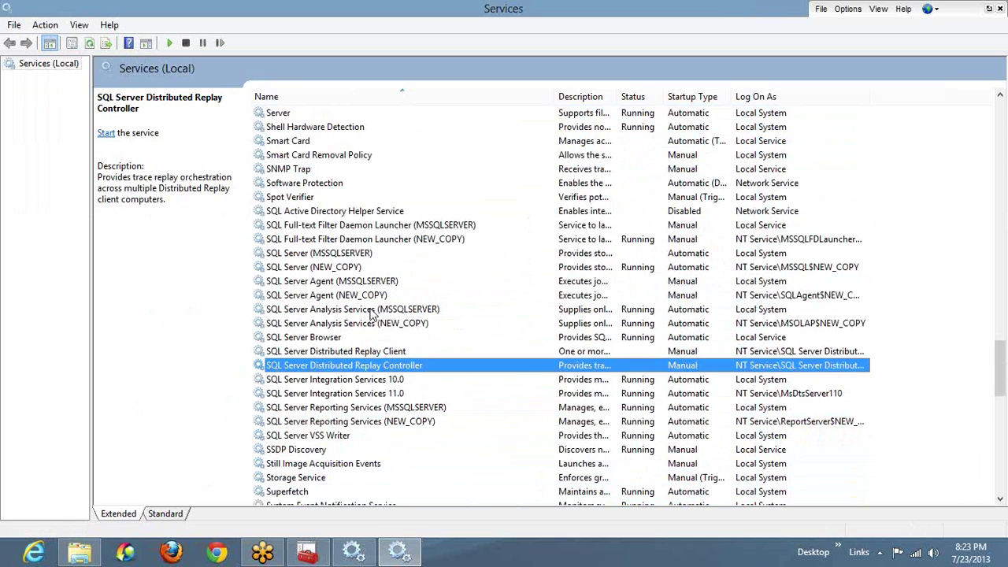
pyautogui.press('Down')
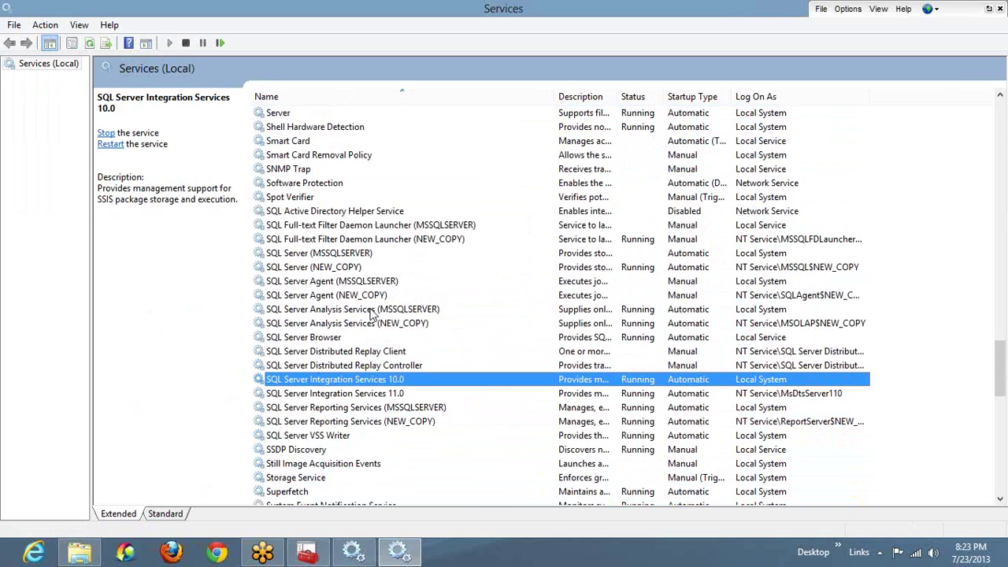
pyautogui.press('Down')
pyautogui.press('Down')
pyautogui.press('Down')
pyautogui.press('Down')
pyautogui.press('Down')
pyautogui.press('Down')
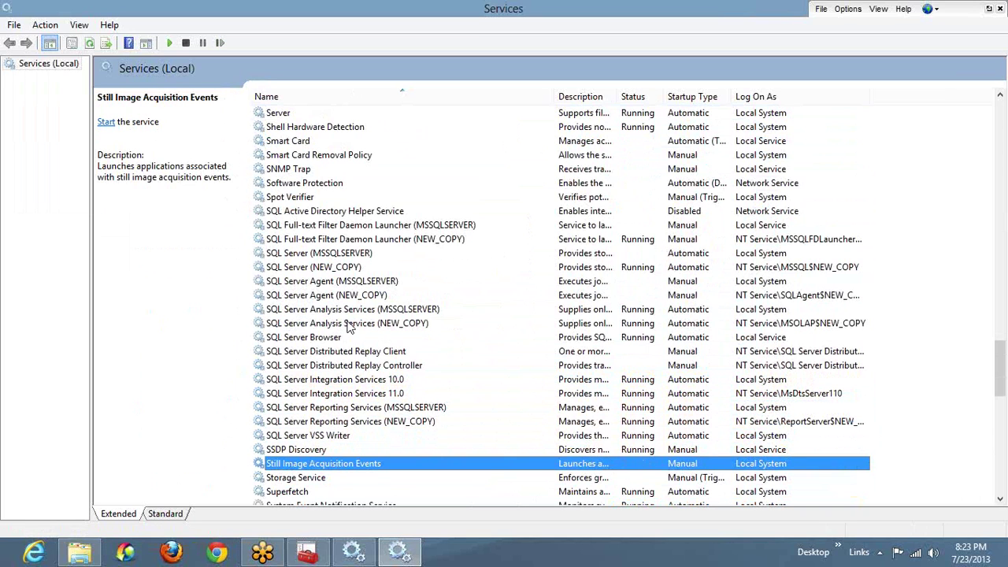
pyautogui.click(327, 271)
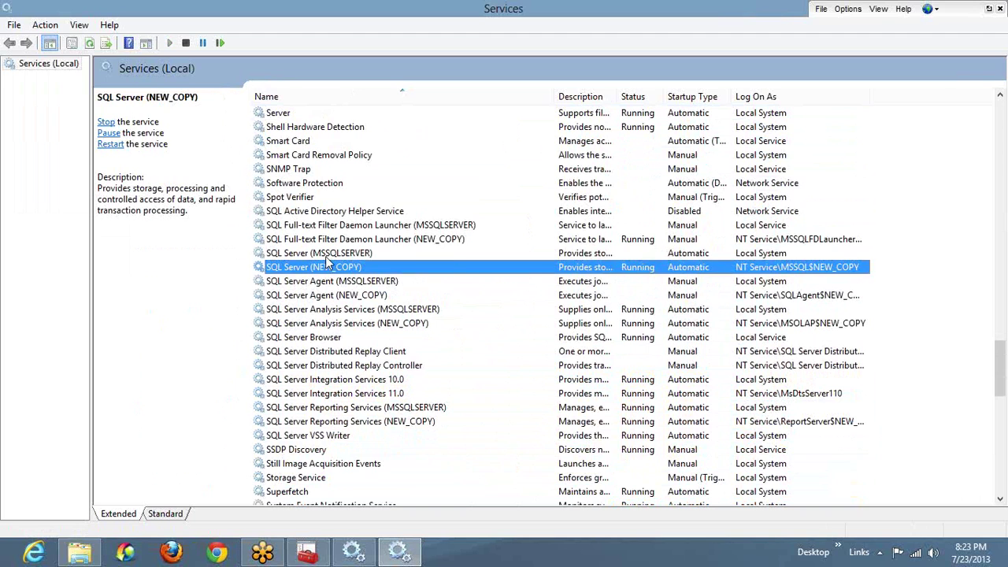
pyautogui.click(329, 254)
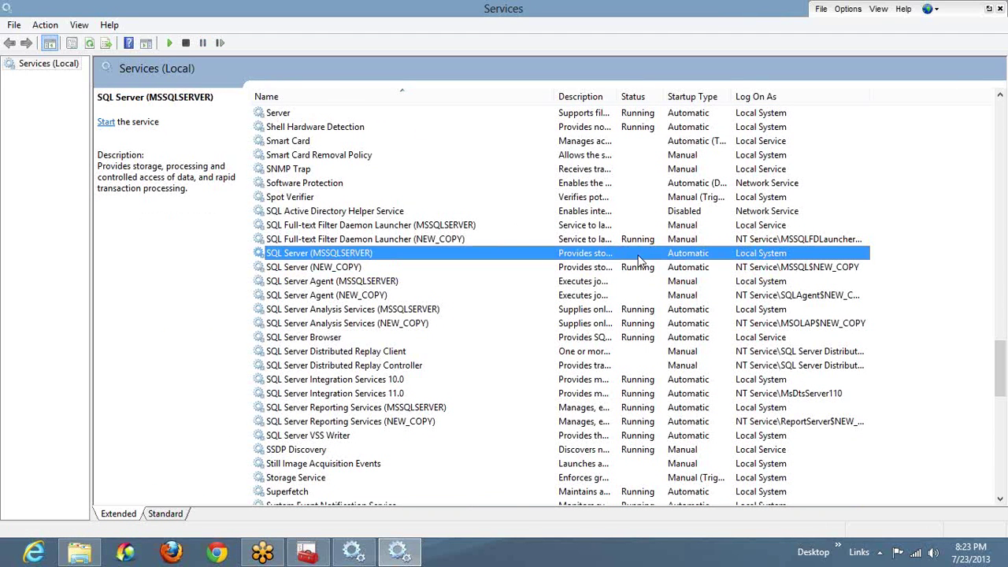
# Step: Launch Management Studio, attempt a database engine connection, and dismiss the cannot-connect error
pyautogui.press('super')
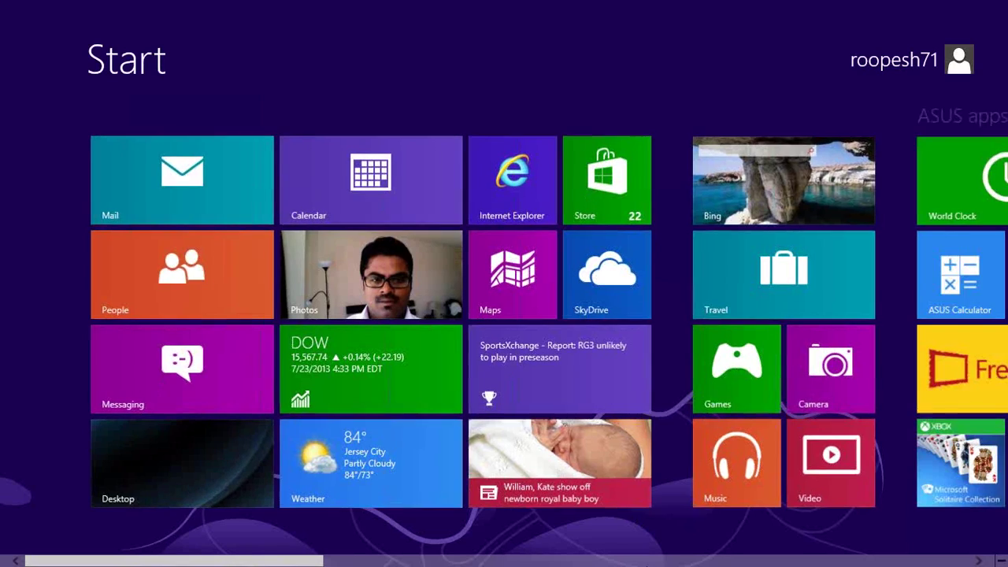
pyautogui.scroll(-5, 648, 562)
pyautogui.scroll(-2, 648, 562)
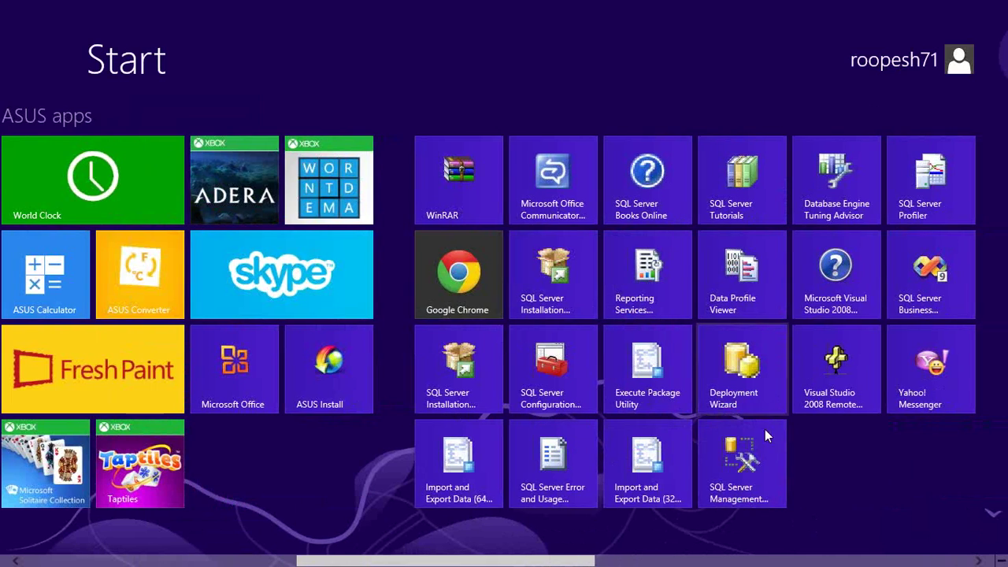
pyautogui.click(753, 466)
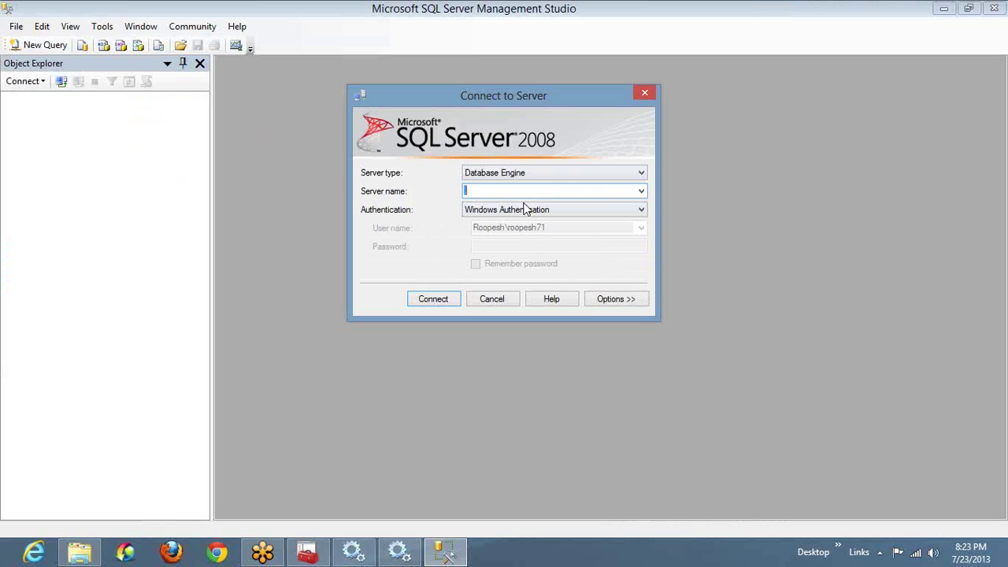
pyautogui.press('Return')
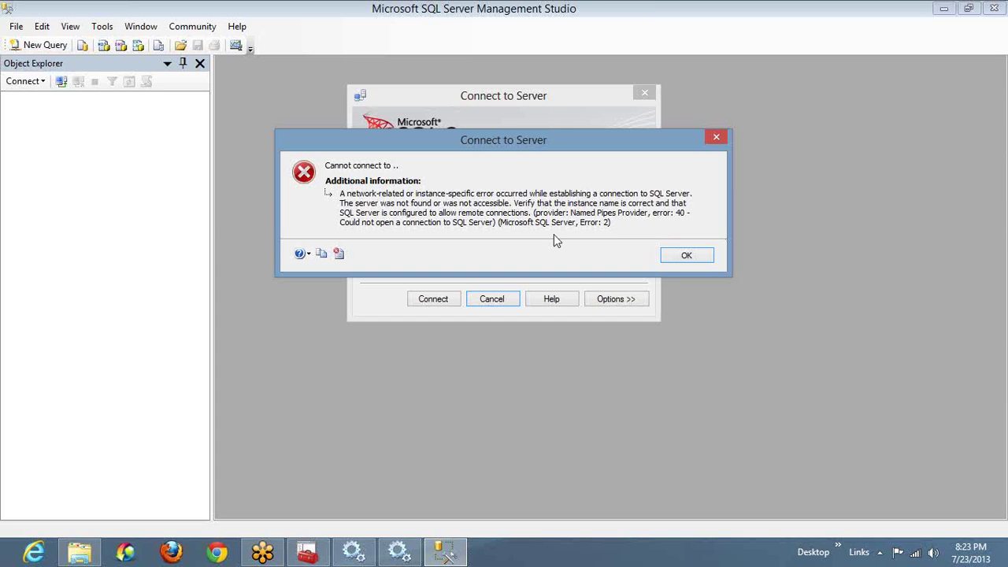
pyautogui.click(669, 261)
pyautogui.hotkey('alt', 'Tab')
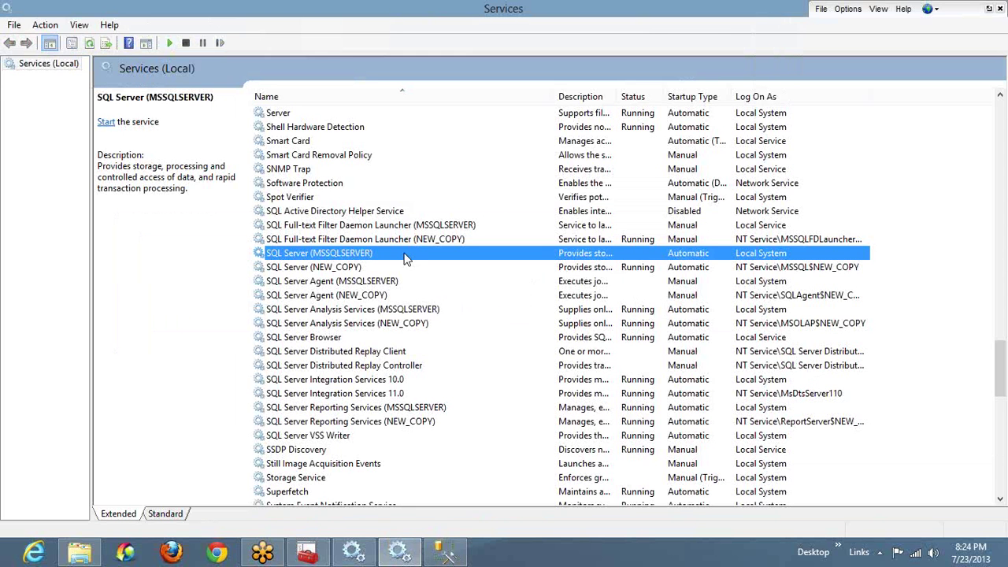
# Step: Start the SQL Server (MSSQLSERVER) service and retry the connection from Management Studio
pyautogui.rightClick(404, 259)
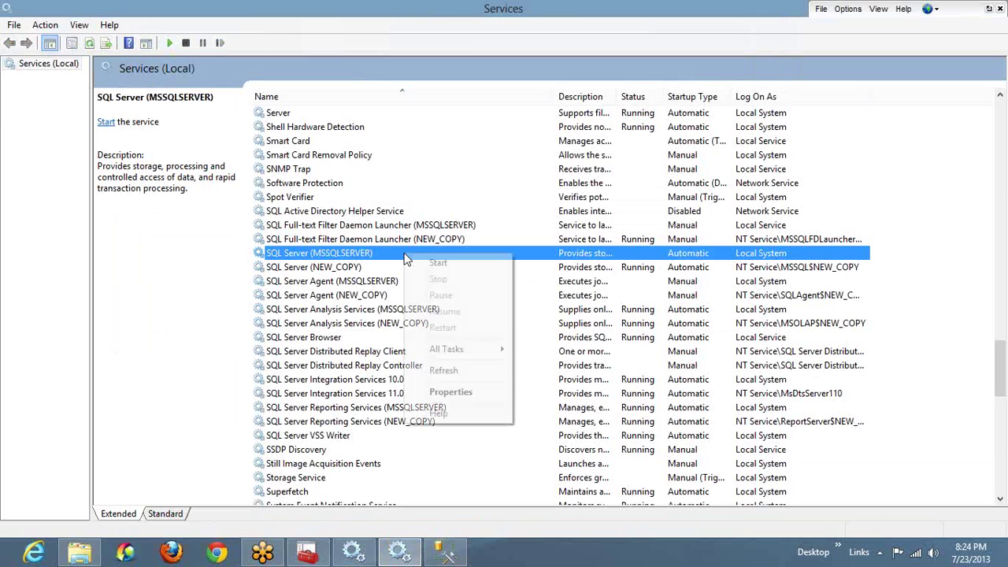
pyautogui.click(435, 262)
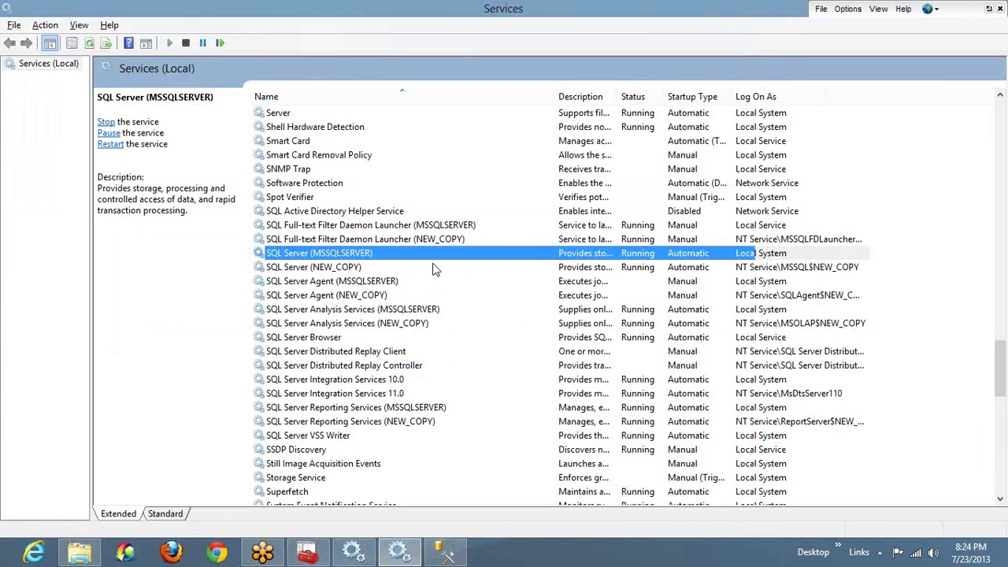
pyautogui.hotkey('alt', 'Tab')
pyautogui.click(449, 296)
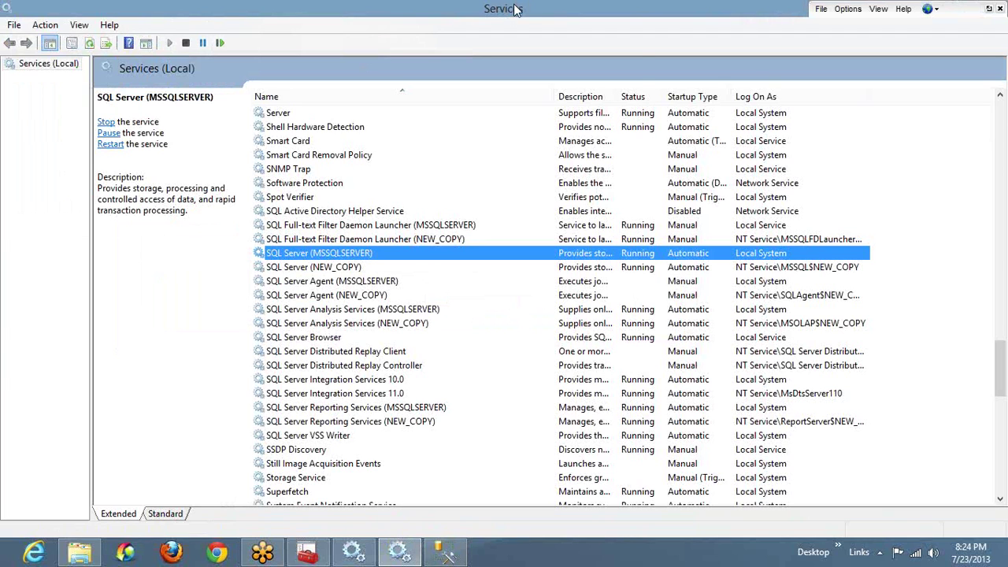
# Step: Close both Services windows and the Computer window, leaving connected Management Studio in front
pyautogui.rightClick(516, 8)
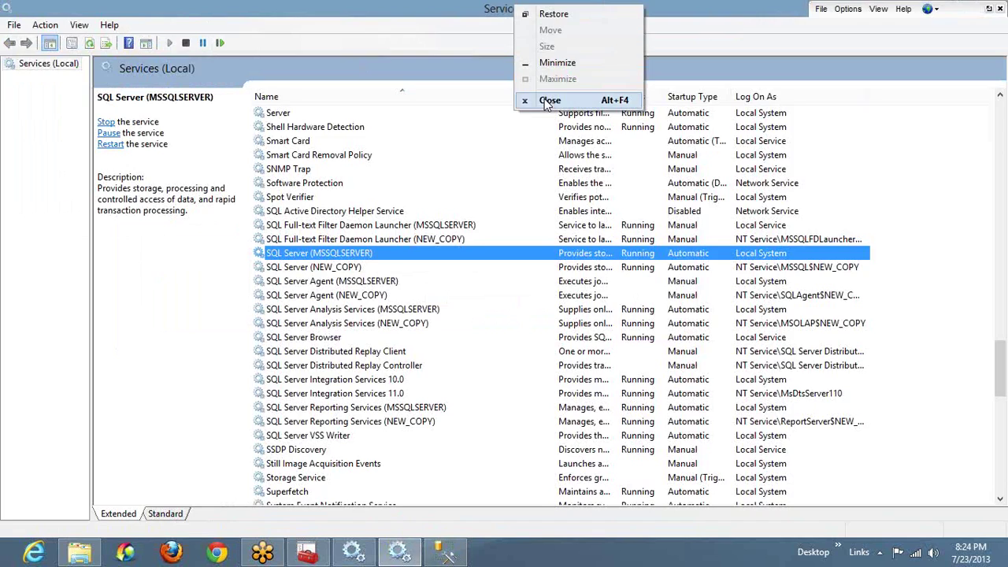
pyautogui.click(546, 100)
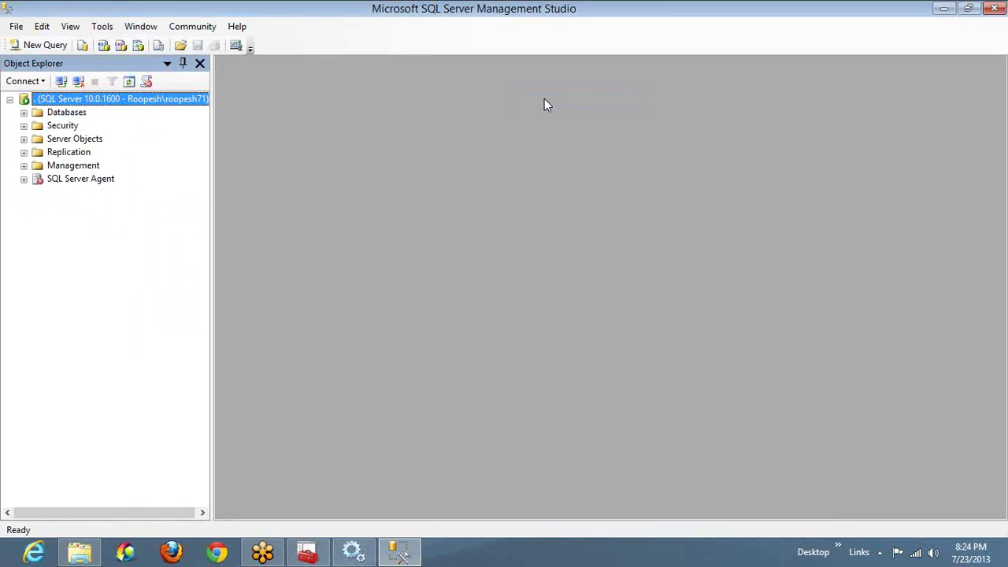
pyautogui.press('super+e')
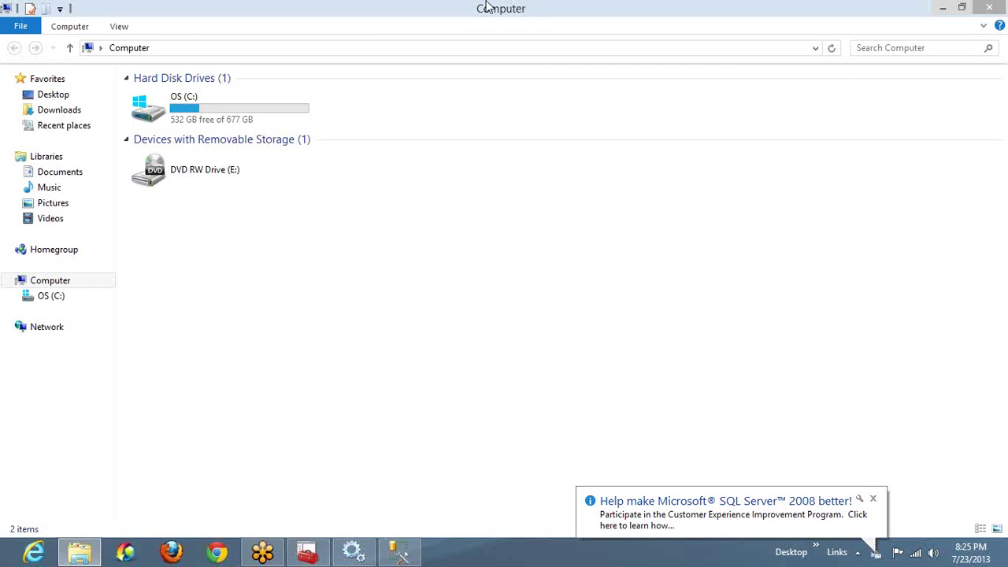
pyautogui.rightClick(581, 10)
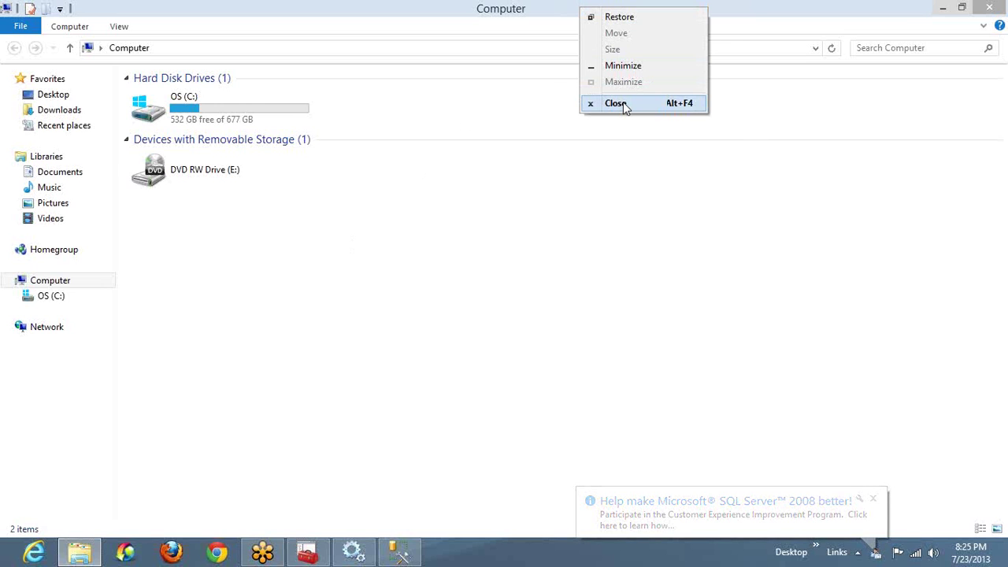
pyautogui.click(624, 107)
pyautogui.rightClick(598, 5)
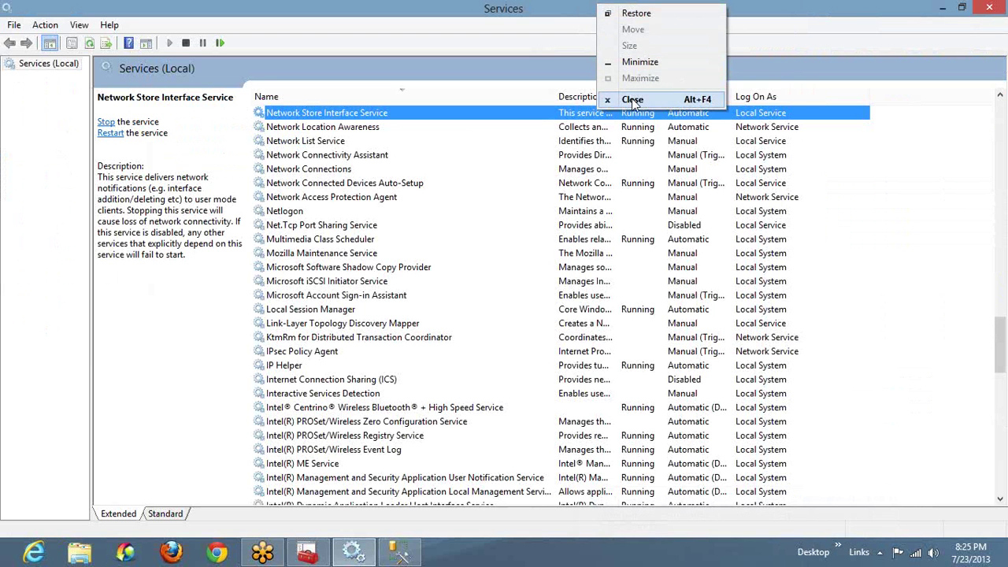
pyautogui.click(633, 100)
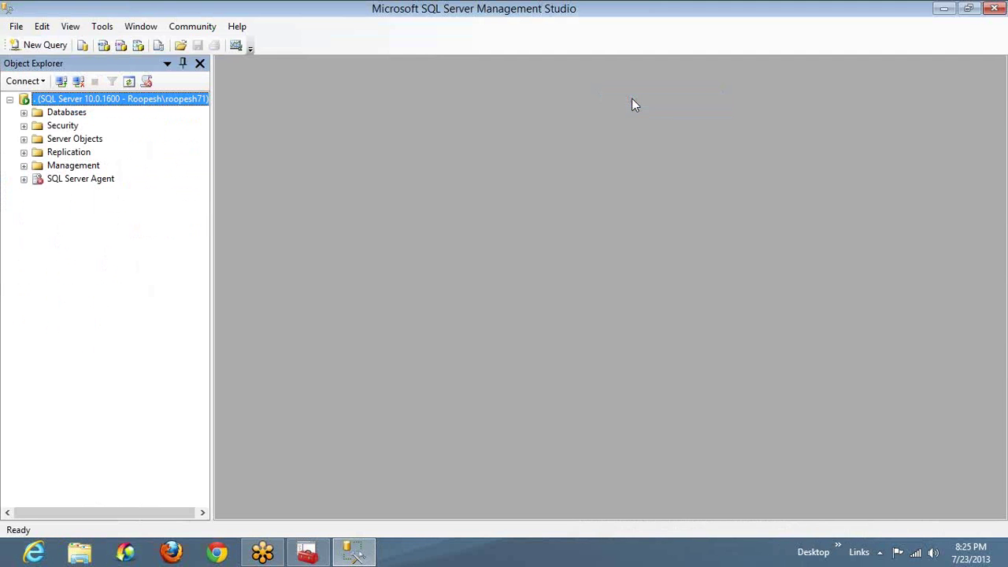
pyautogui.rightClick(593, 16)
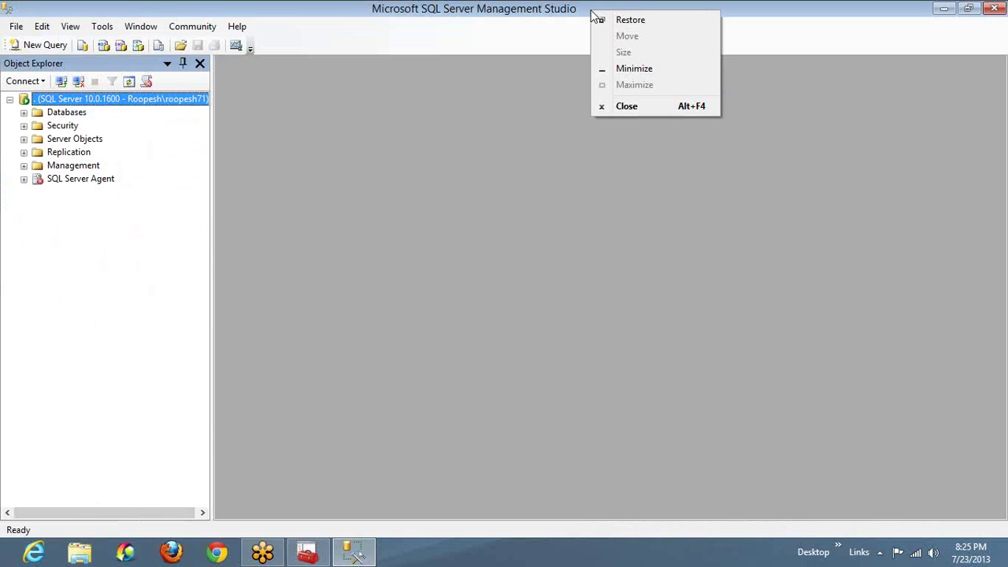
# Step: Close Management Studio, refresh SQL Server Services, then close Configuration Manager
pyautogui.click(626, 107)
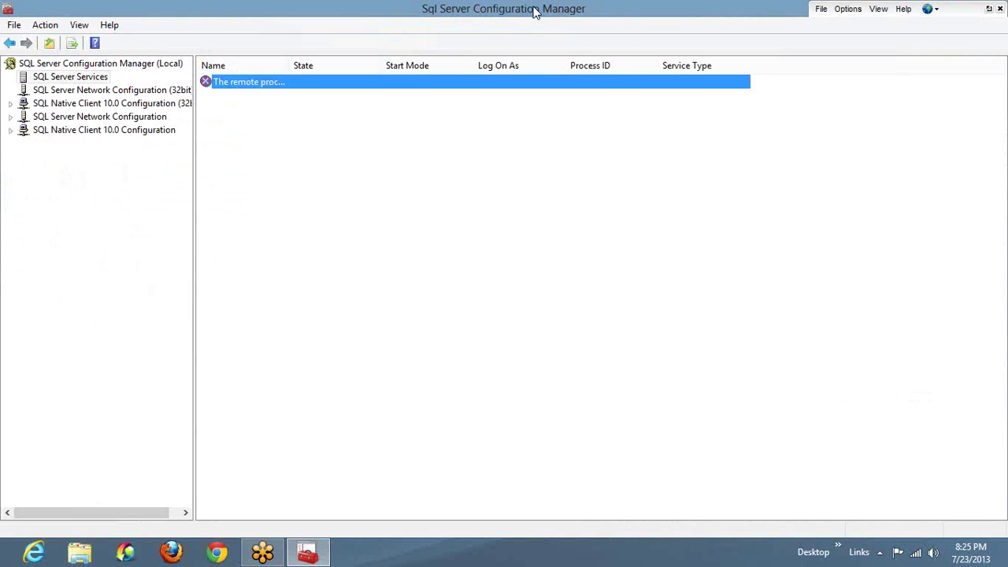
pyautogui.rightClick(73, 78)
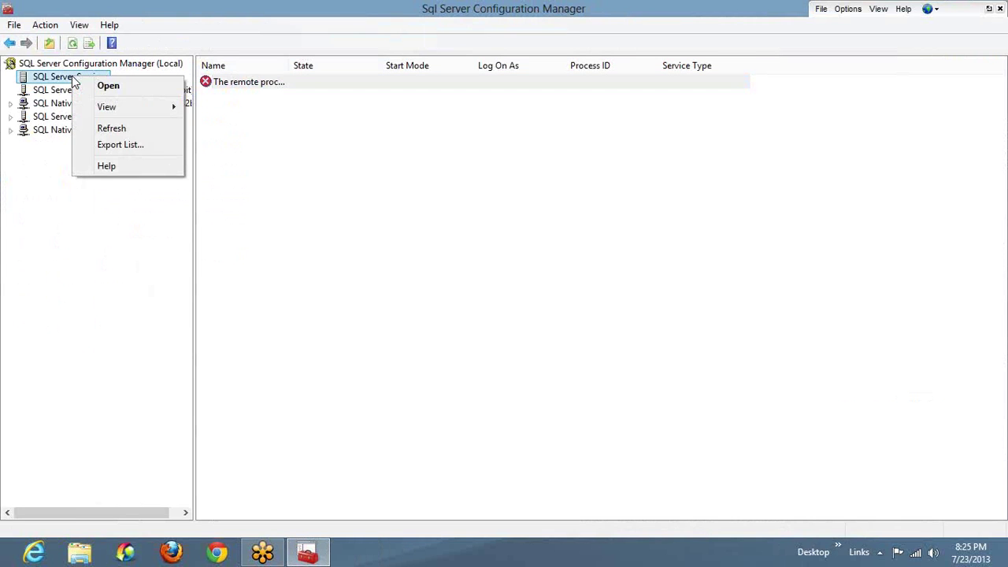
pyautogui.click(139, 128)
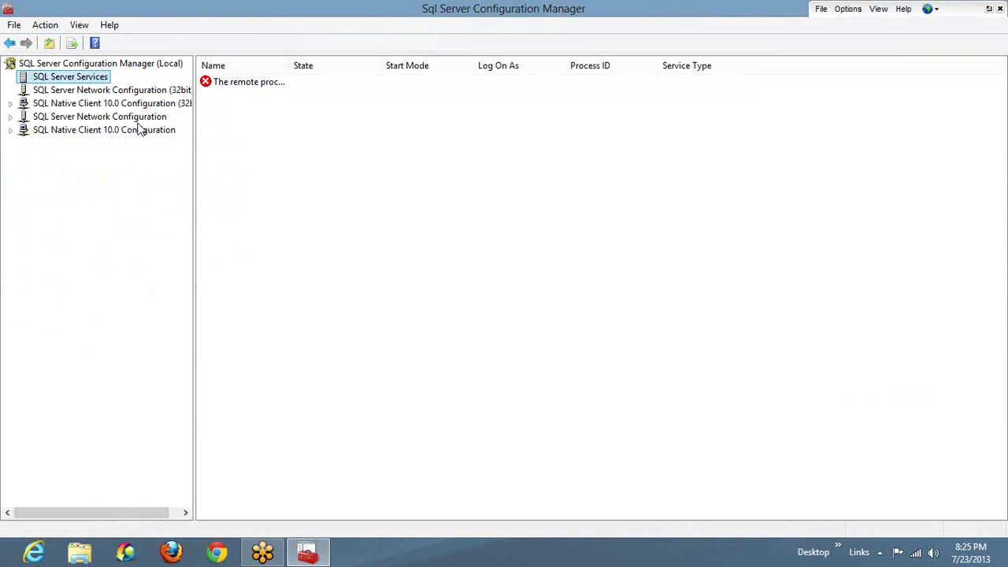
pyautogui.rightClick(489, 9)
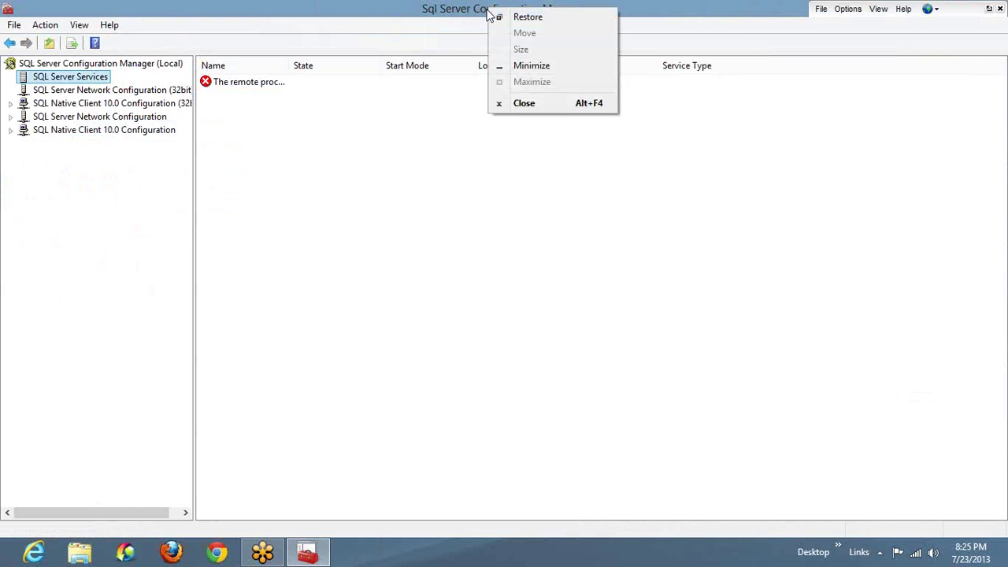
pyautogui.click(534, 103)
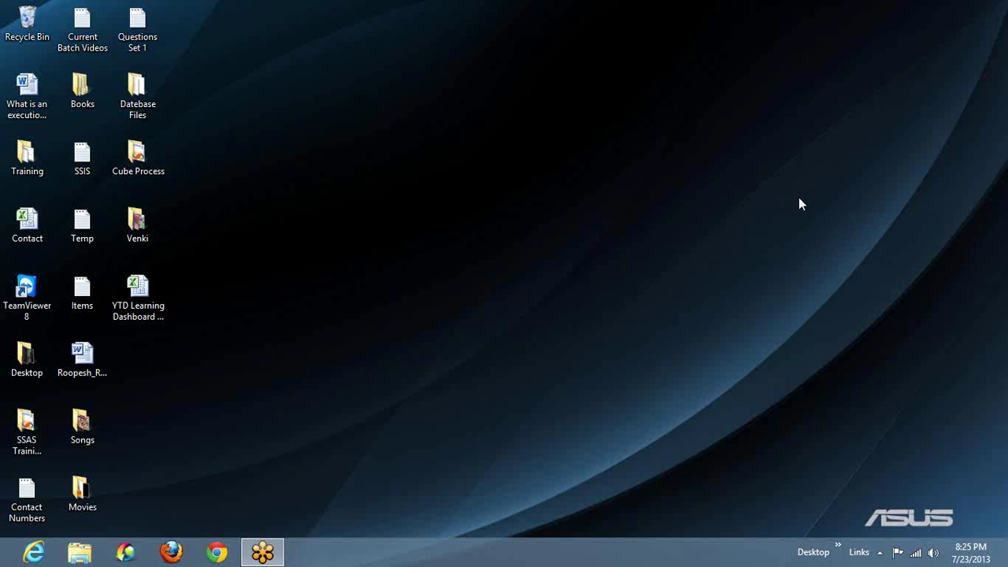
# Step: Switch to the desktop pen tool and sketch two boxes with a small linking box
pyautogui.rightClick(807, 217)
pyautogui.click(805, 222)
pyautogui.moveTo(209, 73)
pyautogui.mouseDown()
pyautogui.moveTo(312, 150)
pyautogui.moveTo(209, 75)
pyautogui.mouseUp()
pyautogui.moveTo(414, 76)
pyautogui.mouseDown()
pyautogui.moveTo(428, 145)
pyautogui.moveTo(482, 63)
pyautogui.moveTo(409, 80)
pyautogui.mouseUp()
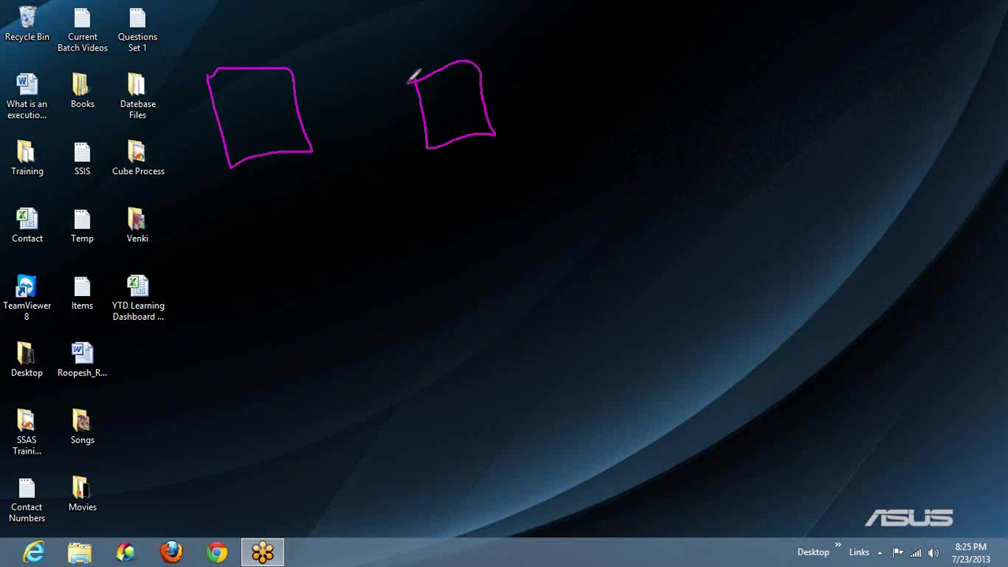
pyautogui.moveTo(362, 180)
pyautogui.mouseDown()
pyautogui.moveTo(371, 215)
pyautogui.moveTo(399, 192)
pyautogui.moveTo(363, 176)
pyautogui.mouseUp()
pyautogui.moveTo(306, 141)
pyautogui.mouseDown()
pyautogui.moveTo(346, 183)
pyautogui.moveTo(355, 168)
pyautogui.moveTo(428, 136)
pyautogui.moveTo(413, 136)
pyautogui.moveTo(441, 146)
pyautogui.mouseUp()
# Step: Add curved connectors, arrows and extra lines linking the remaining boxes
pyautogui.moveTo(484, 102)
pyautogui.mouseDown()
pyautogui.moveTo(562, 166)
pyautogui.moveTo(610, 150)
pyautogui.moveTo(568, 227)
pyautogui.moveTo(550, 174)
pyautogui.mouseUp()
pyautogui.moveTo(612, 150)
pyautogui.mouseDown()
pyautogui.moveTo(624, 91)
pyautogui.moveTo(664, 33)
pyautogui.moveTo(607, 45)
pyautogui.moveTo(684, 157)
pyautogui.moveTo(713, 164)
pyautogui.moveTo(688, 132)
pyautogui.mouseUp()
pyautogui.moveTo(707, 167)
pyautogui.mouseDown()
pyautogui.moveTo(709, 227)
pyautogui.moveTo(745, 228)
pyautogui.moveTo(756, 293)
pyautogui.moveTo(709, 249)
pyautogui.mouseUp()
pyautogui.moveTo(675, 119); pyautogui.dragTo(687, 135)
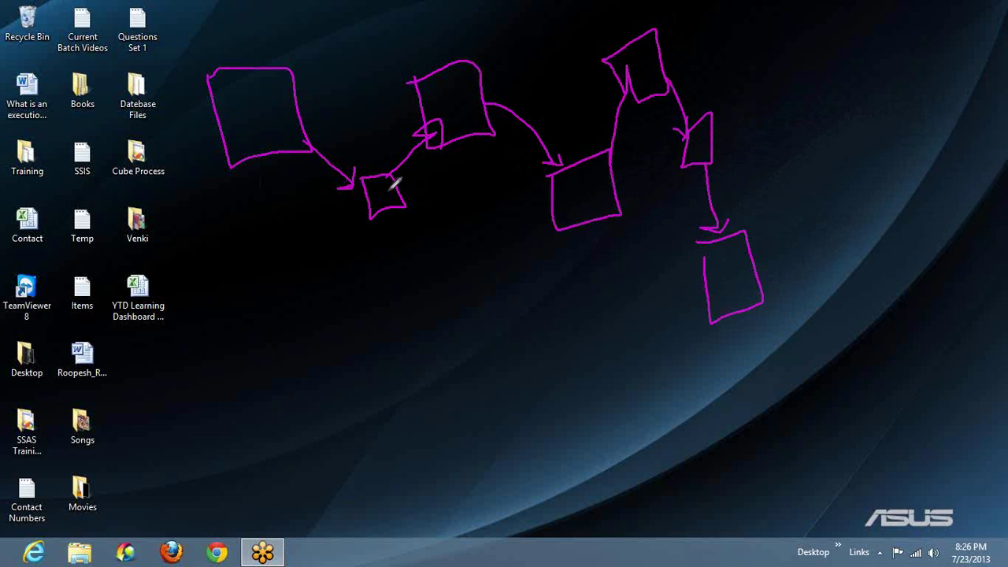
pyautogui.moveTo(394, 183); pyautogui.dragTo(346, 244)
pyautogui.moveTo(606, 203); pyautogui.dragTo(609, 272)
pyautogui.moveTo(696, 142); pyautogui.dragTo(733, 137)
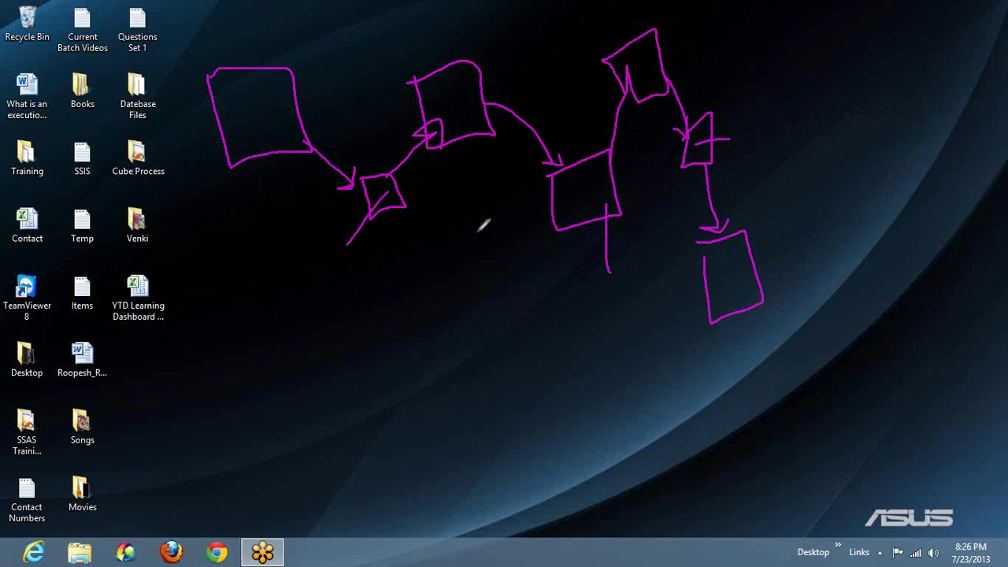
# Step: Run lines from the boxes into a new lower box labelled BIDS, then clear all the ink
pyautogui.moveTo(379, 211); pyautogui.dragTo(408, 326)
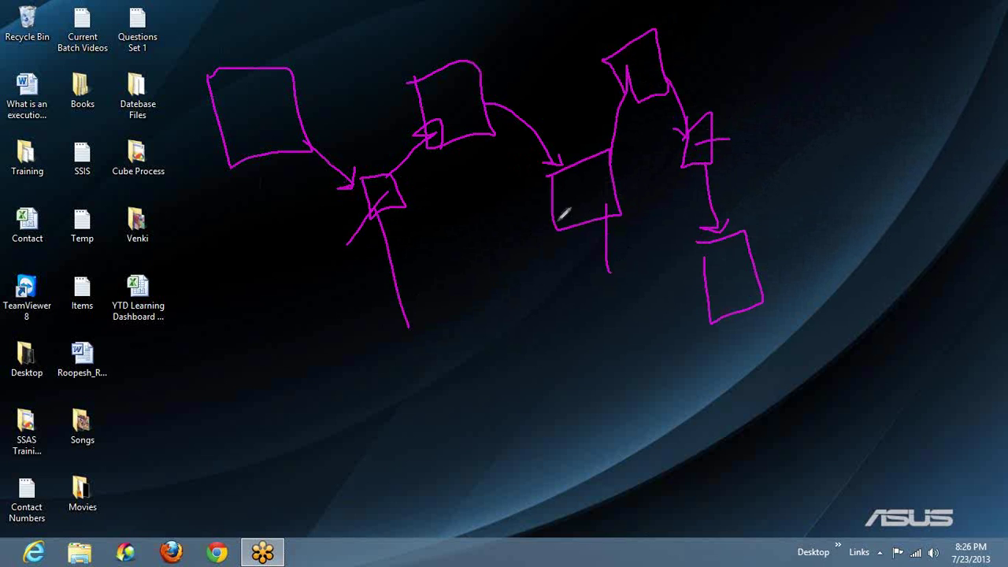
pyautogui.moveTo(561, 219)
pyautogui.mouseDown()
pyautogui.moveTo(468, 310)
pyautogui.moveTo(422, 332)
pyautogui.mouseUp()
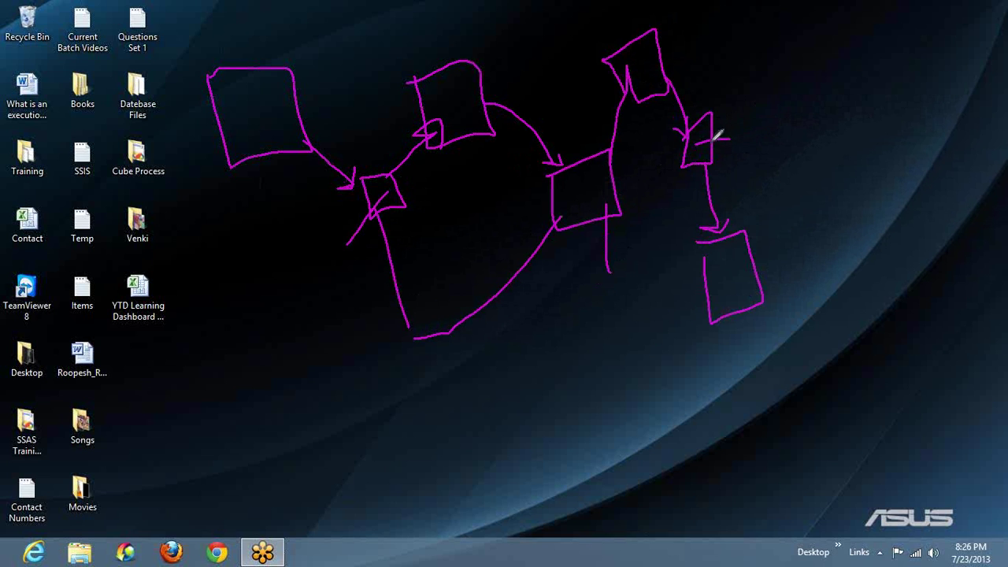
pyautogui.moveTo(706, 142); pyautogui.dragTo(436, 323)
pyautogui.moveTo(348, 348)
pyautogui.mouseDown()
pyautogui.moveTo(386, 347)
pyautogui.moveTo(487, 439)
pyautogui.moveTo(315, 447)
pyautogui.moveTo(324, 357)
pyautogui.moveTo(359, 393)
pyautogui.moveTo(370, 384)
pyautogui.moveTo(364, 408)
pyautogui.mouseUp()
pyautogui.moveTo(384, 369)
pyautogui.mouseDown()
pyautogui.moveTo(381, 393)
pyautogui.moveTo(406, 395)
pyautogui.mouseUp()
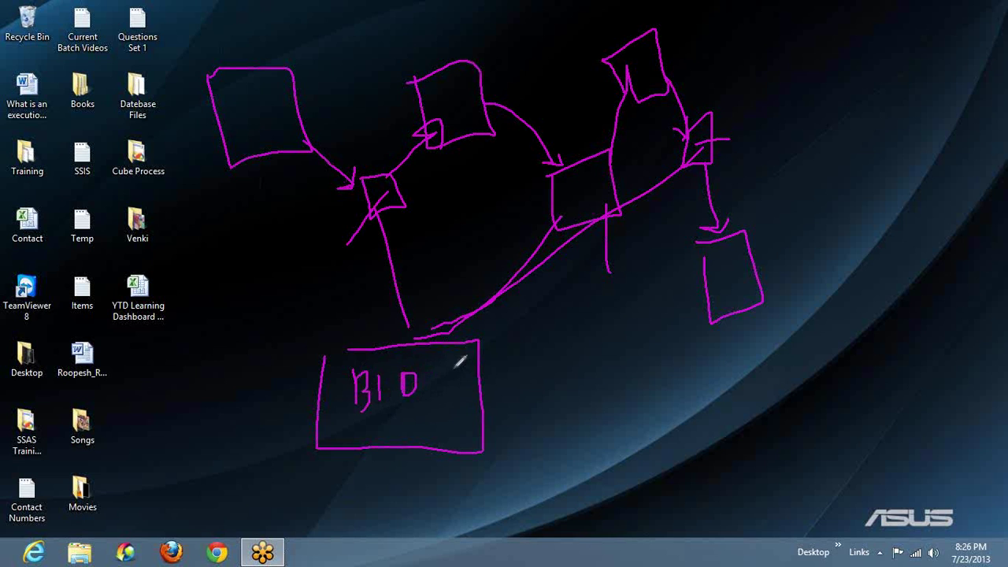
pyautogui.moveTo(454, 373); pyautogui.dragTo(433, 389)
pyautogui.press('Escape')
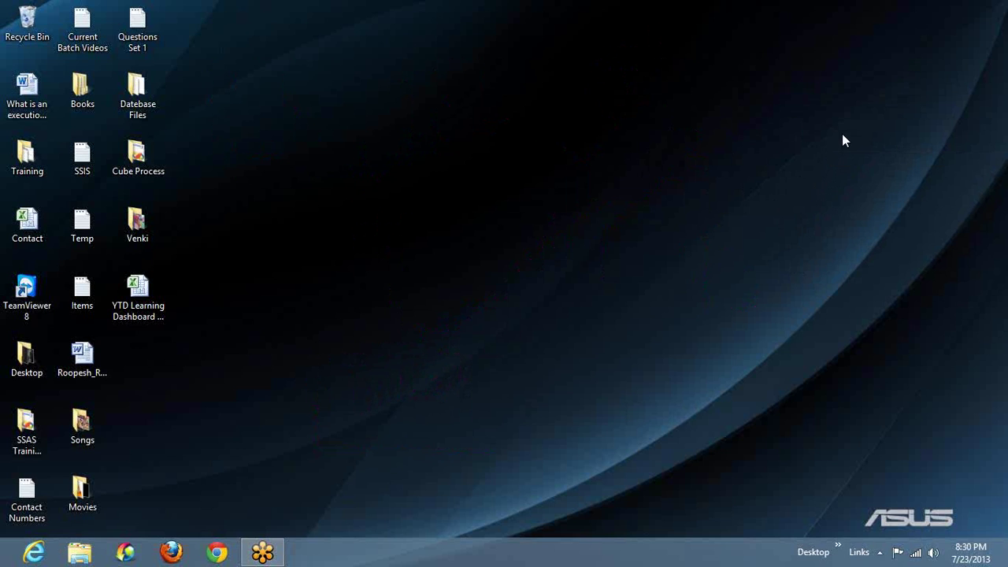
pyautogui.press('super')
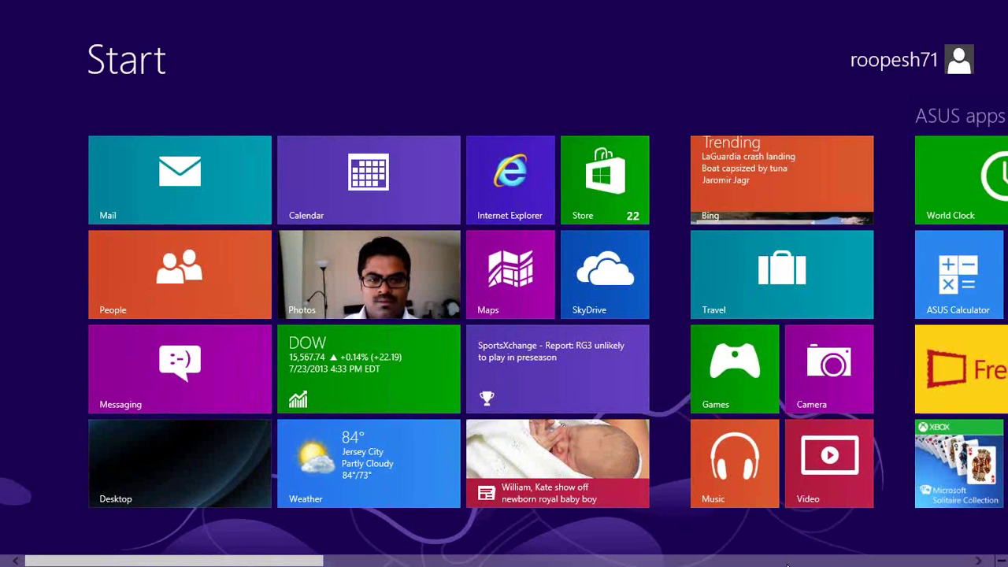
# Step: Scroll the Start screen to the SQL Server tiles and launch Business Intelligence Development Studio
pyautogui.scroll(-5, 792, 561)
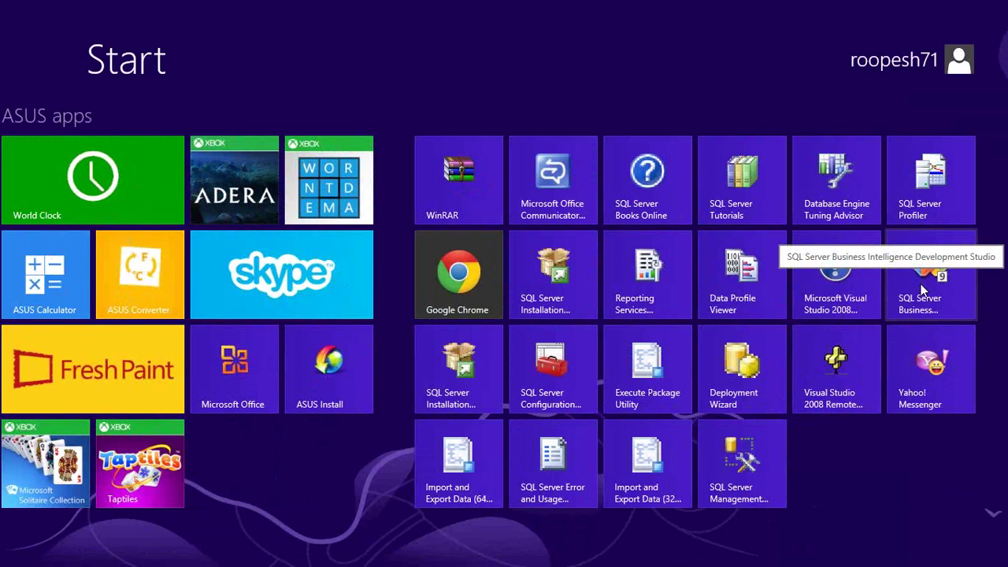
pyautogui.click(923, 292)
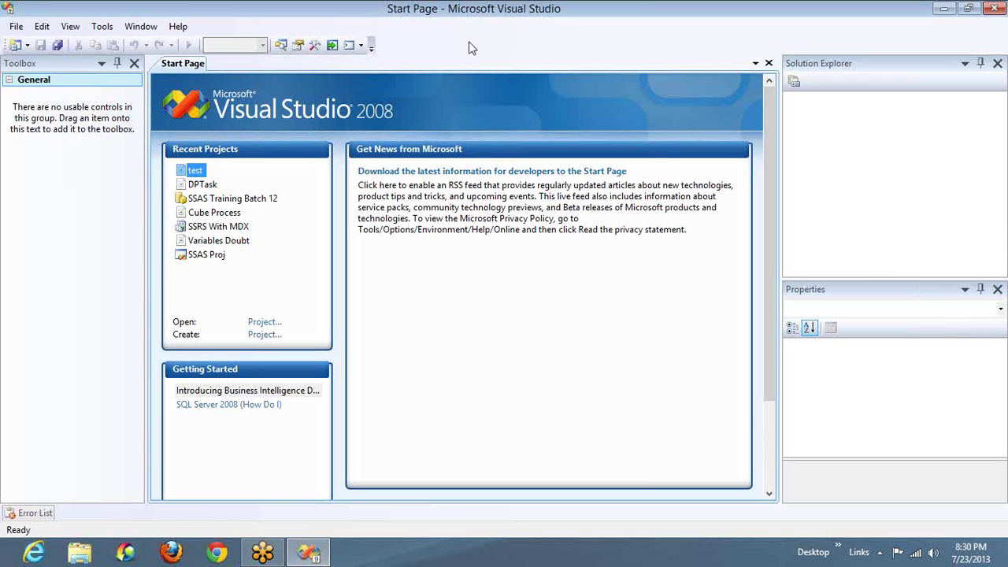
# Step: Close the empty Toolbox panel and head to File > New
pyautogui.click(132, 64)
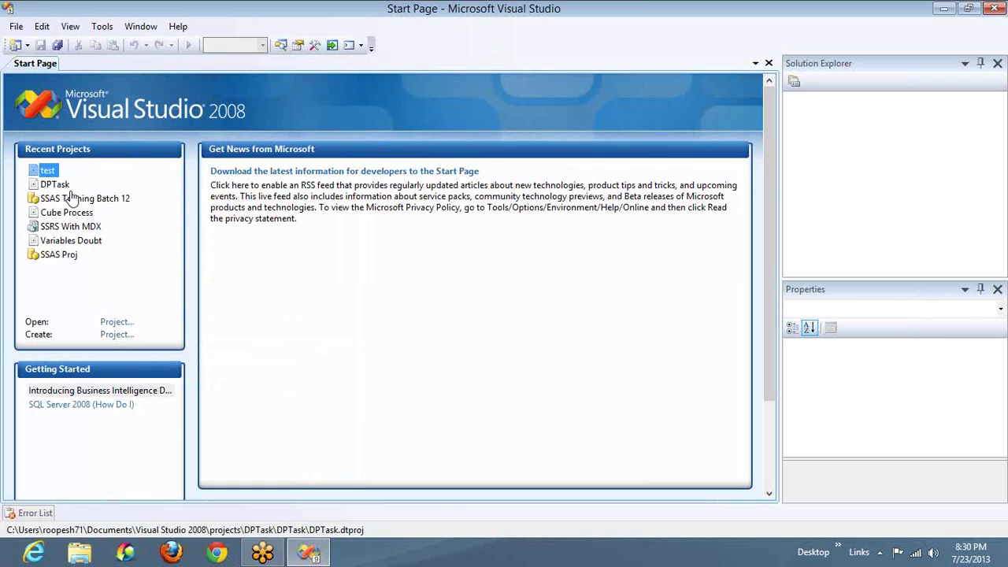
pyautogui.click(12, 32)
pyautogui.moveTo(33, 44)
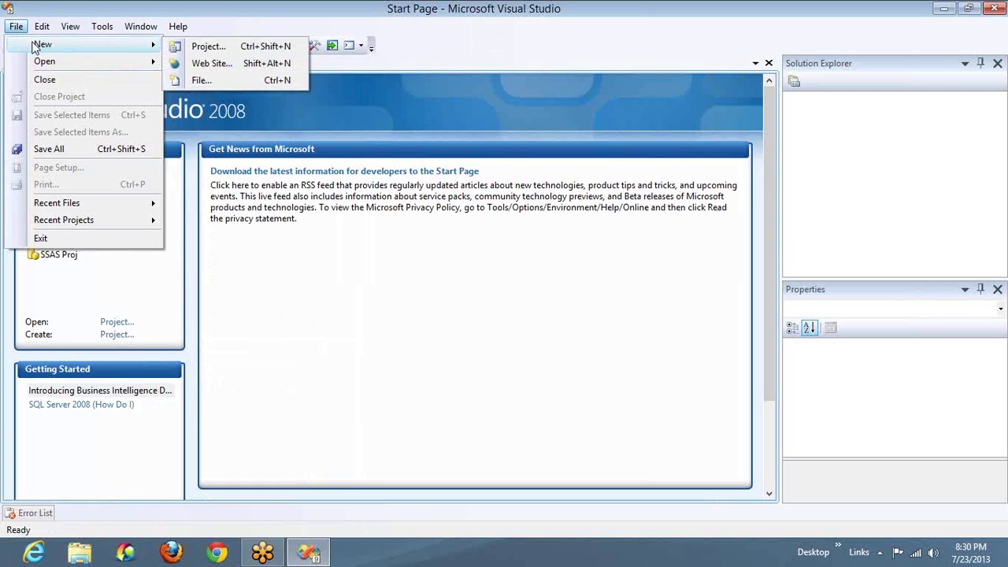
# Step: Browse the Business Intelligence project templates and land on Report Server Project
pyautogui.click(204, 48)
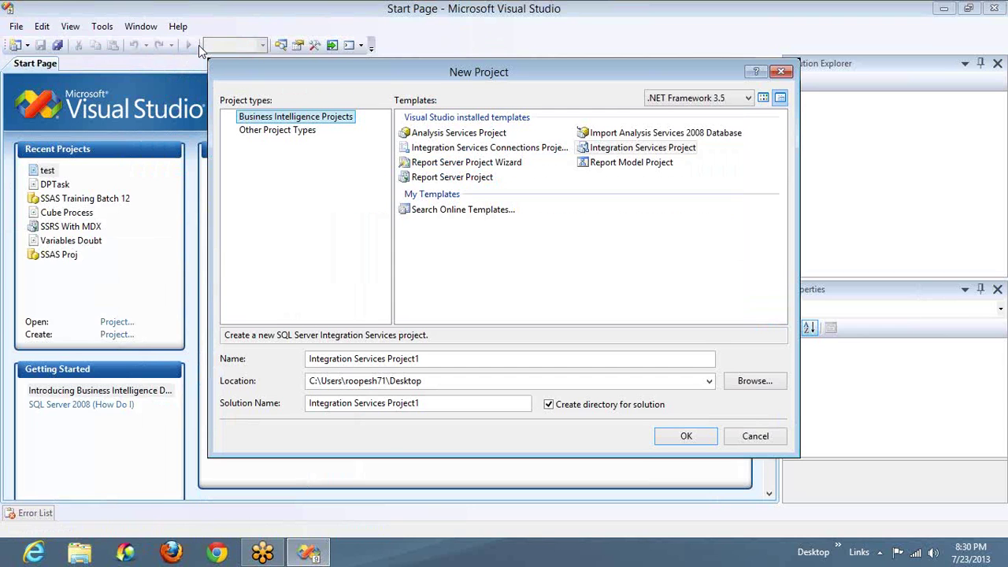
pyautogui.click(493, 135)
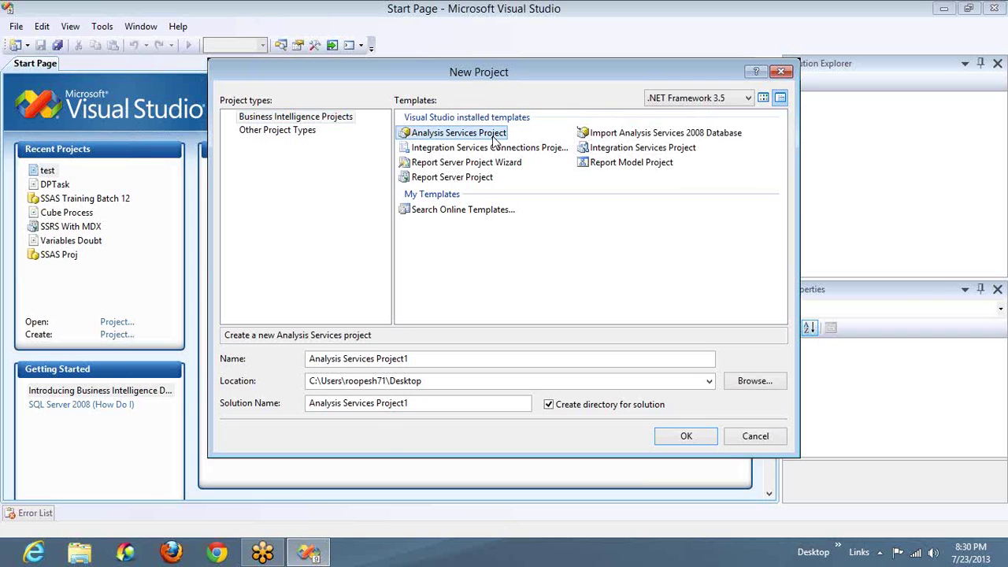
pyautogui.click(615, 135)
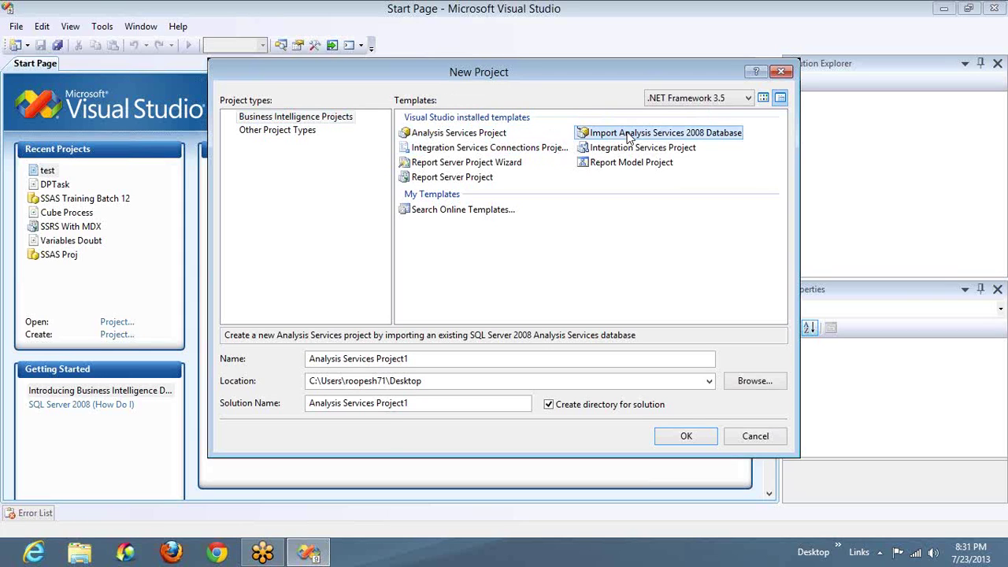
pyautogui.click(494, 150)
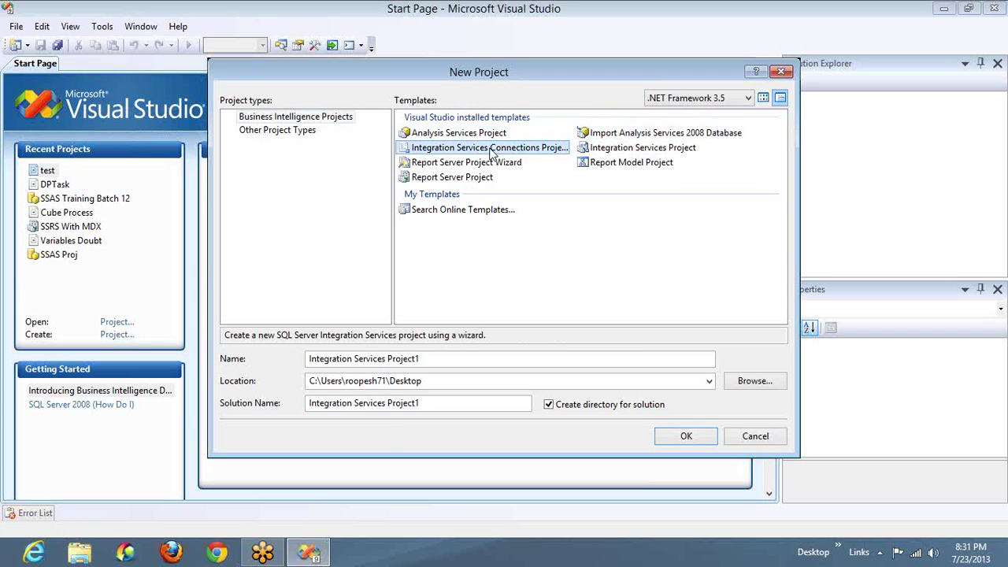
pyautogui.click(605, 152)
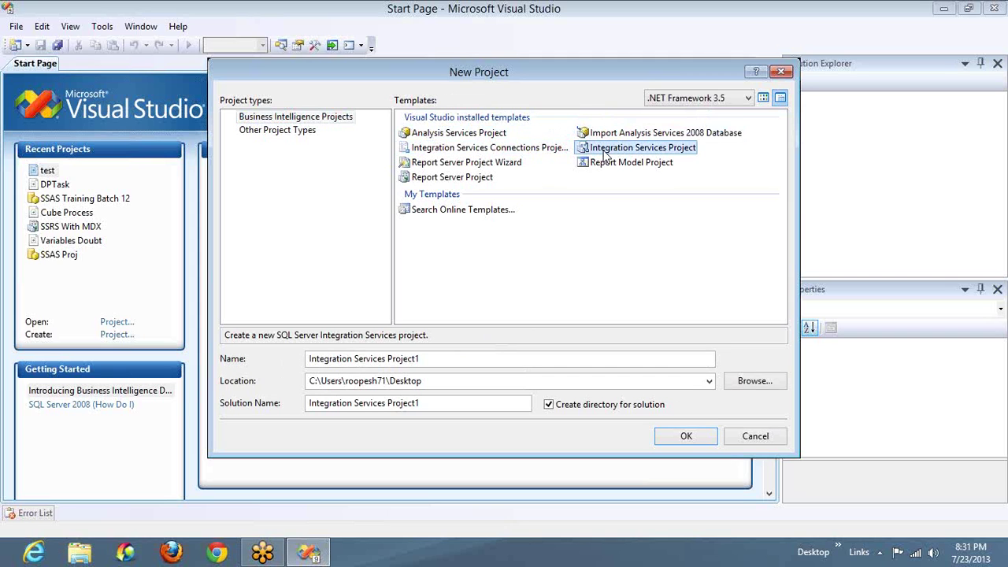
pyautogui.click(479, 167)
pyautogui.press('Right')
pyautogui.press('Down')
pyautogui.press('Up')
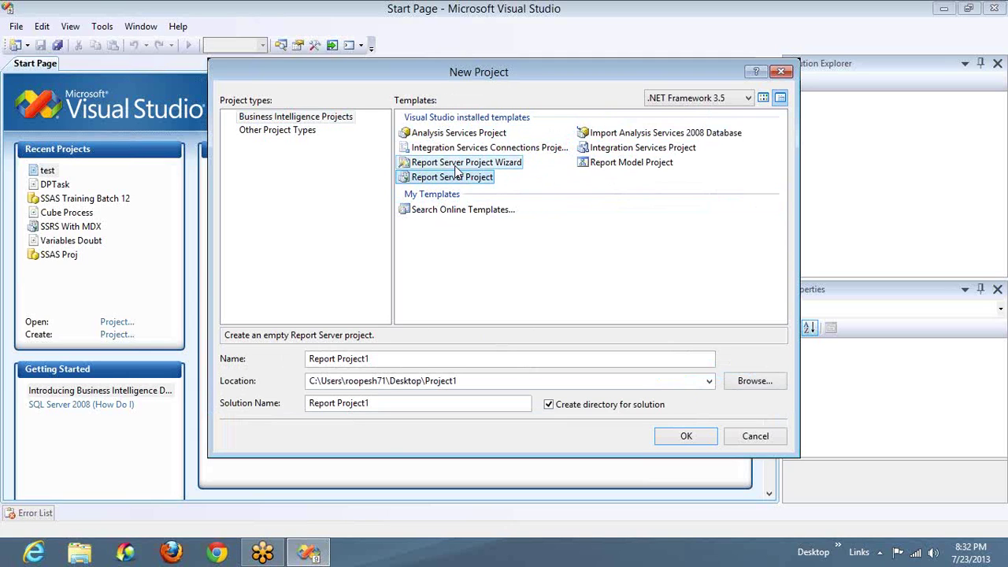
# Step: Create a Report Server Project Wizard project named 'Proj Wiz Report'
pyautogui.click(456, 165)
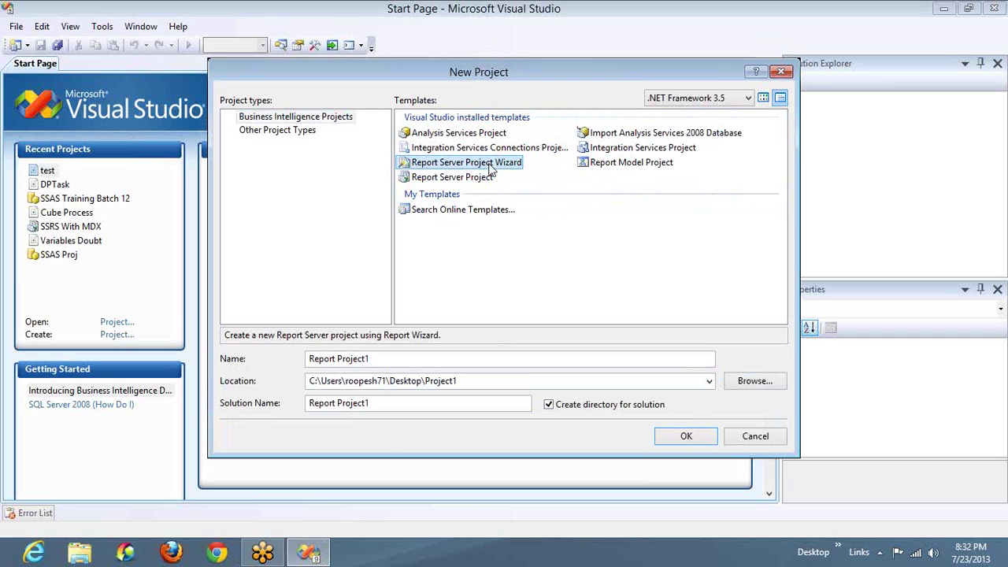
pyautogui.tripleClick(423, 361)
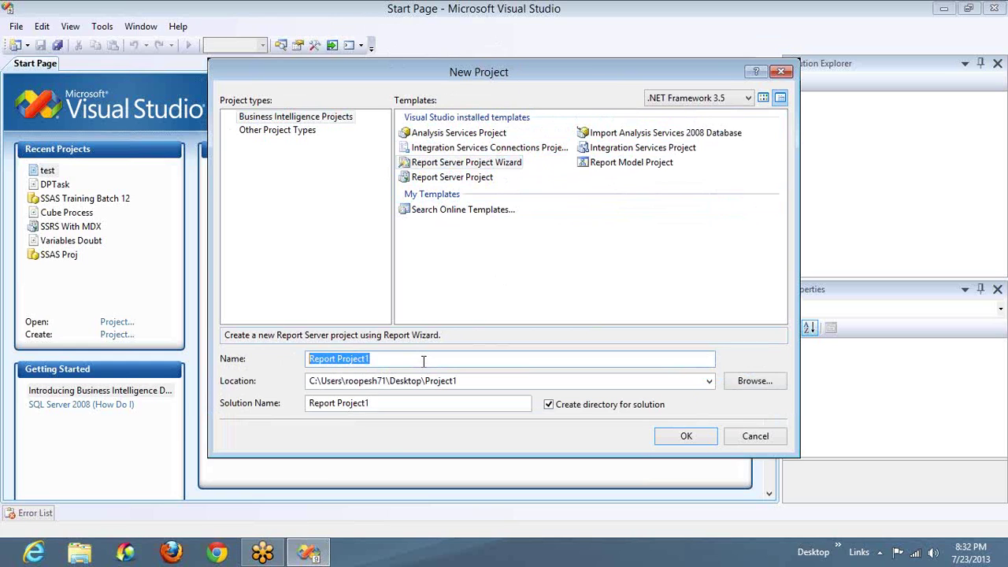
pyautogui.write('PRoj Wiz')
pyautogui.press('Left')
pyautogui.press('Left')
pyautogui.press('Left')
pyautogui.press('Left')
pyautogui.press('Left')
pyautogui.press('Left')
pyautogui.press('BackSpace')
pyautogui.write('r')
pyautogui.press('End')
pyautogui.write('Report')
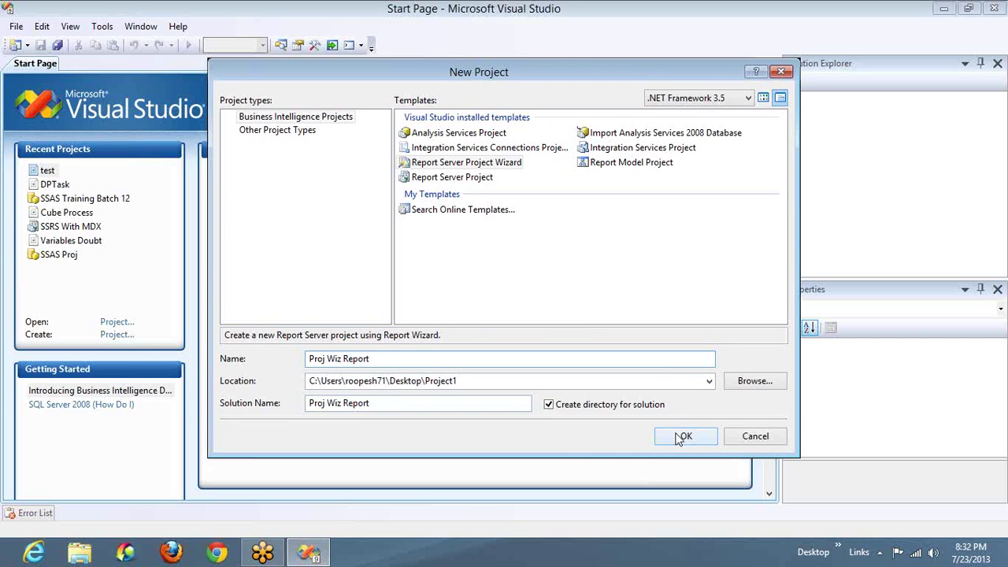
pyautogui.click(682, 437)
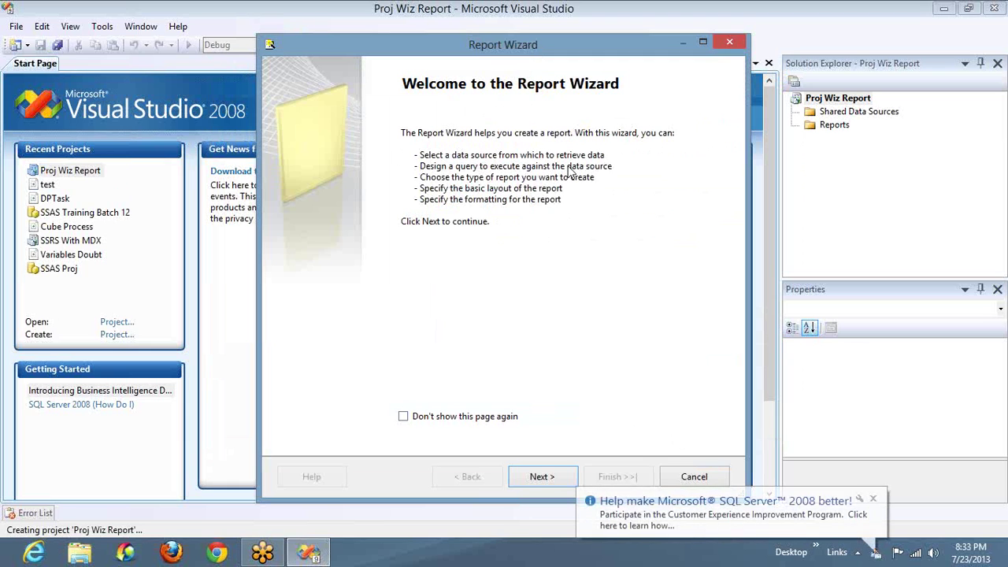
# Step: Dismiss the SQL Server notification and move past the Report Wizard welcome page
pyautogui.click(873, 498)
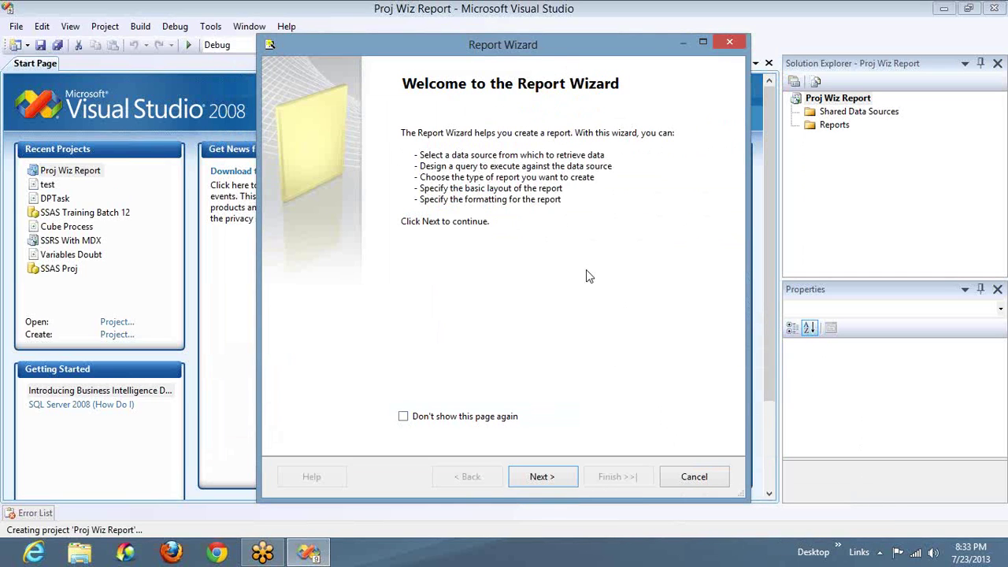
pyautogui.click(541, 476)
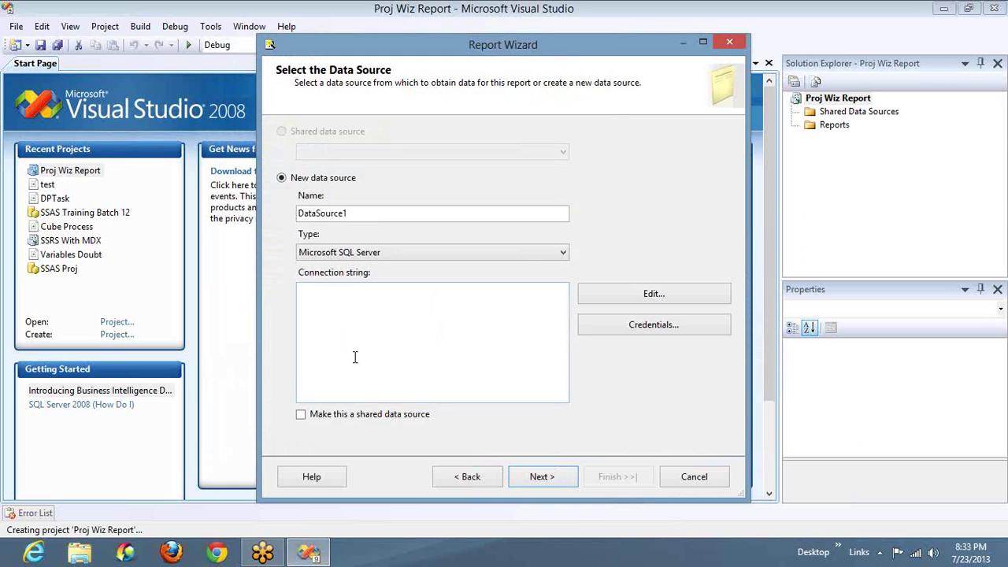
pyautogui.click(800, 190)
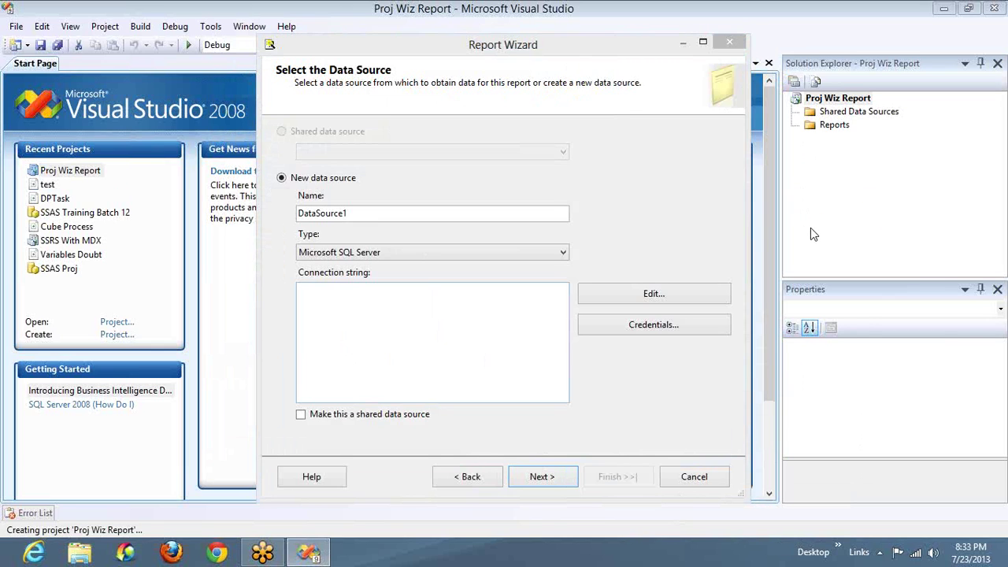
pyautogui.moveTo(293, 169)
pyautogui.mouseDown()
pyautogui.moveTo(304, 284)
pyautogui.moveTo(373, 172)
pyautogui.moveTo(370, 150)
pyautogui.moveTo(652, 84)
pyautogui.moveTo(666, 126)
pyautogui.moveTo(638, 145)
pyautogui.moveTo(702, 186)
pyautogui.moveTo(647, 142)
pyautogui.mouseUp()
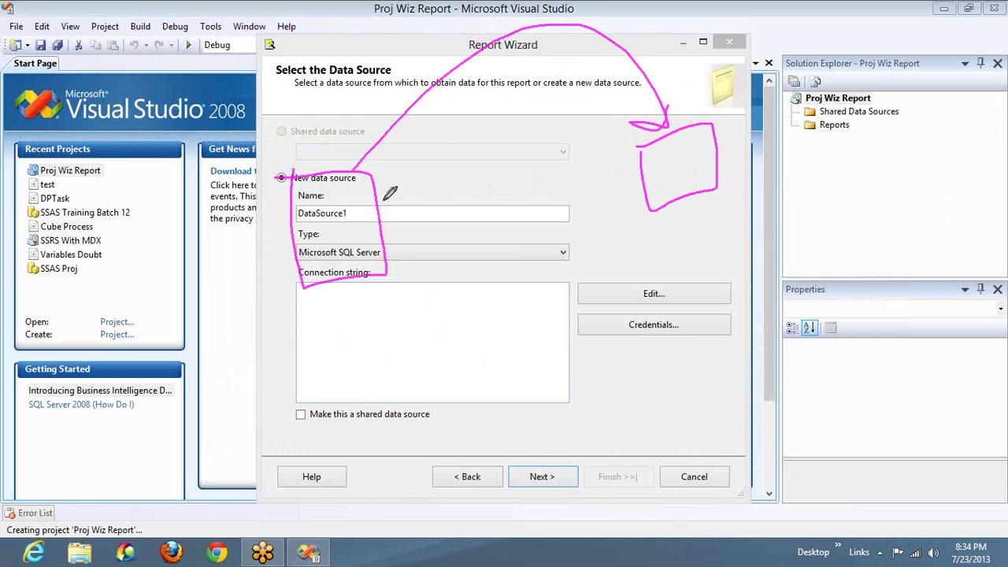
pyautogui.moveTo(383, 202)
pyautogui.mouseDown()
pyautogui.moveTo(449, 202)
pyautogui.moveTo(467, 256)
pyautogui.moveTo(502, 147)
pyautogui.moveTo(465, 254)
pyautogui.mouseUp()
pyautogui.moveTo(509, 202)
pyautogui.mouseDown()
pyautogui.moveTo(648, 173)
pyautogui.moveTo(628, 202)
pyautogui.mouseUp()
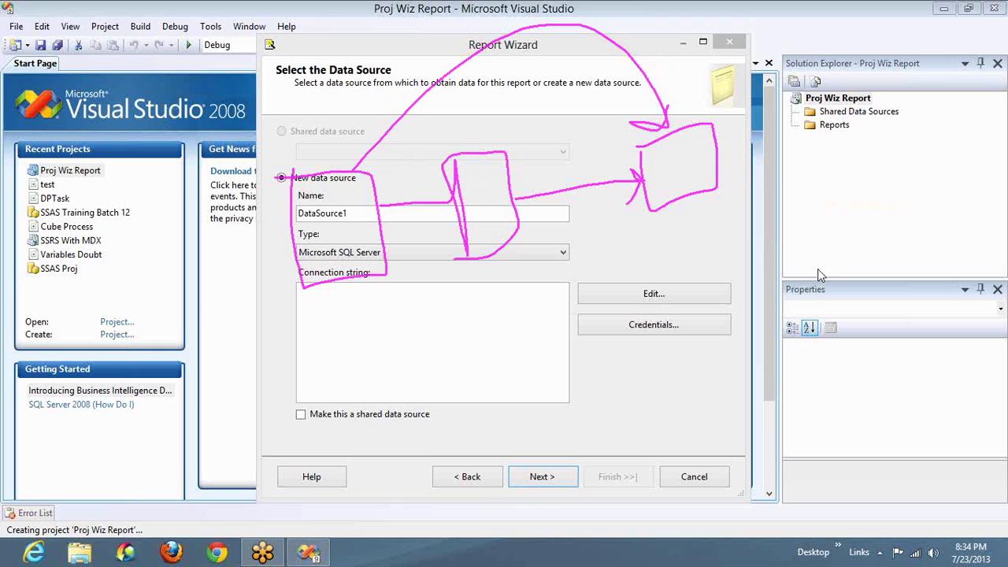
pyautogui.press('Escape')
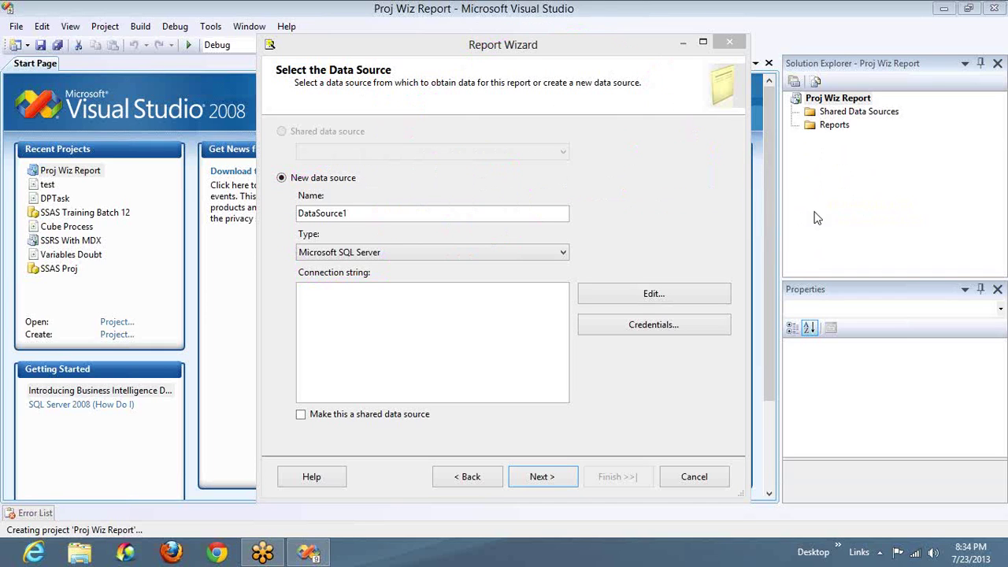
# Step: Rename the new data source from DataSource1 to 'Adv_DS'
pyautogui.click(410, 212)
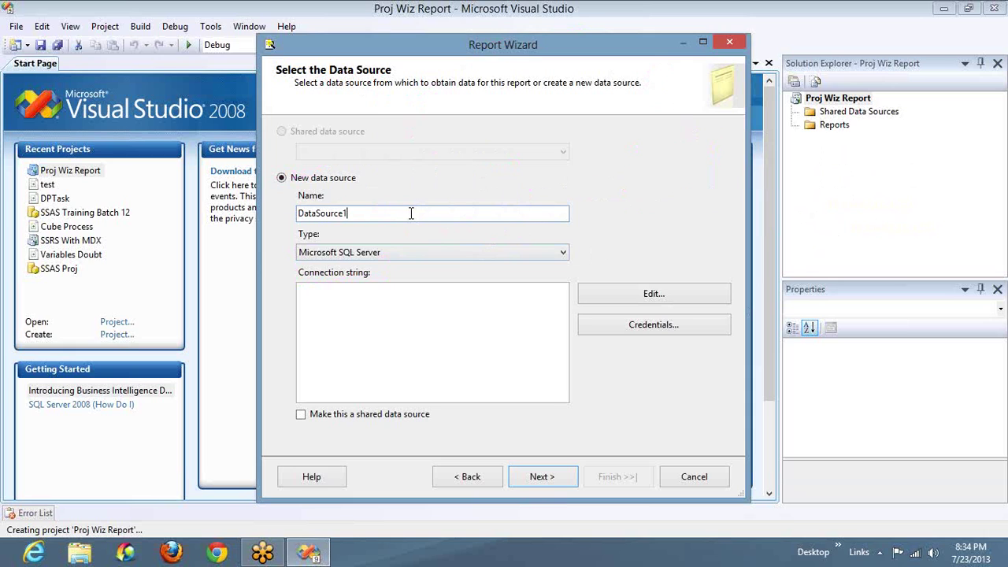
pyautogui.doubleClick(410, 212)
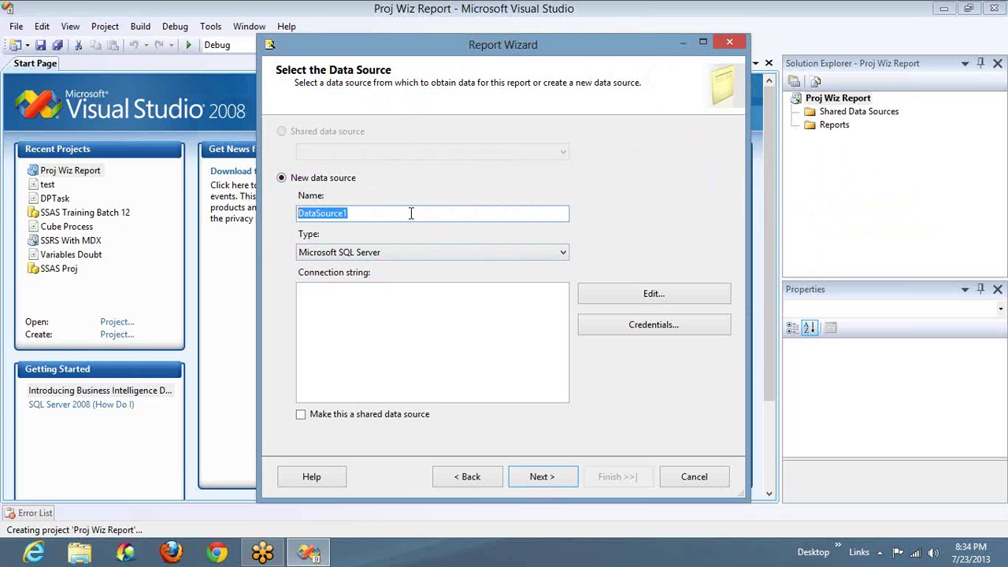
pyautogui.write('Adv_')
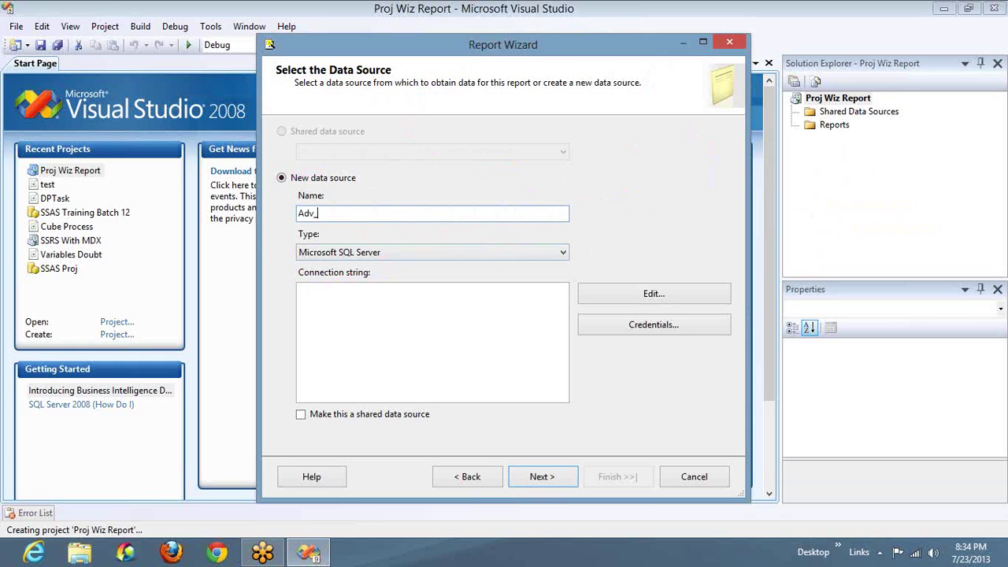
pyautogui.write('Data')
pyautogui.press('BackSpace')
pyautogui.press('BackSpace')
pyautogui.press('BackSpace')
pyautogui.write('S')
pyautogui.click(442, 253)
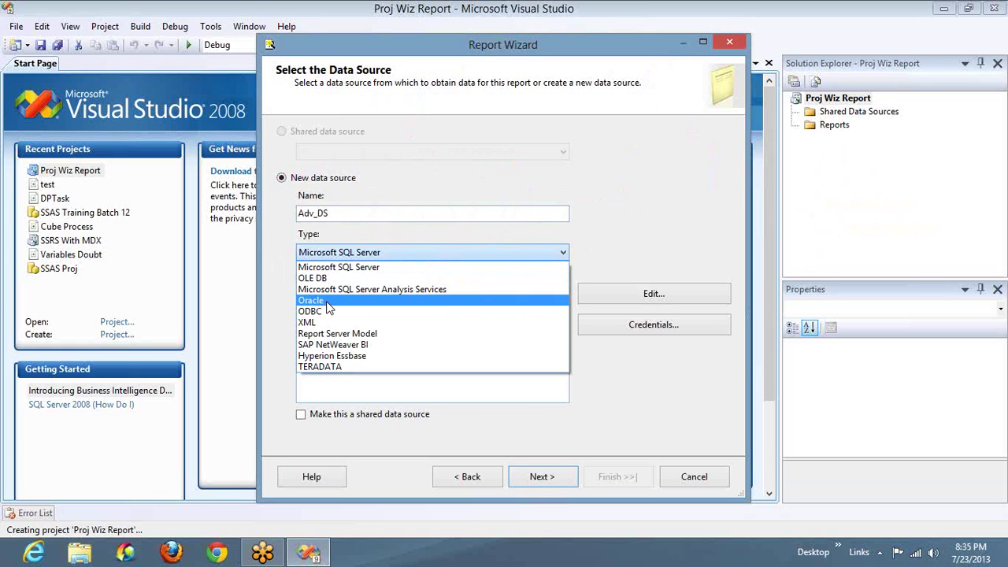
# Step: Keep Microsoft SQL Server as the Adv_DS type and move to the connection string
pyautogui.click(351, 269)
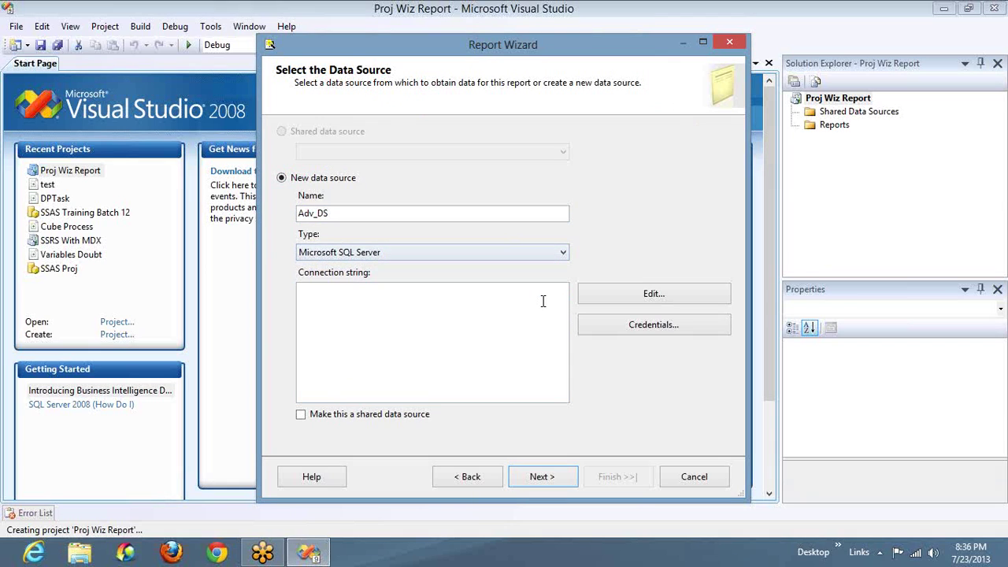
pyautogui.click(384, 300)
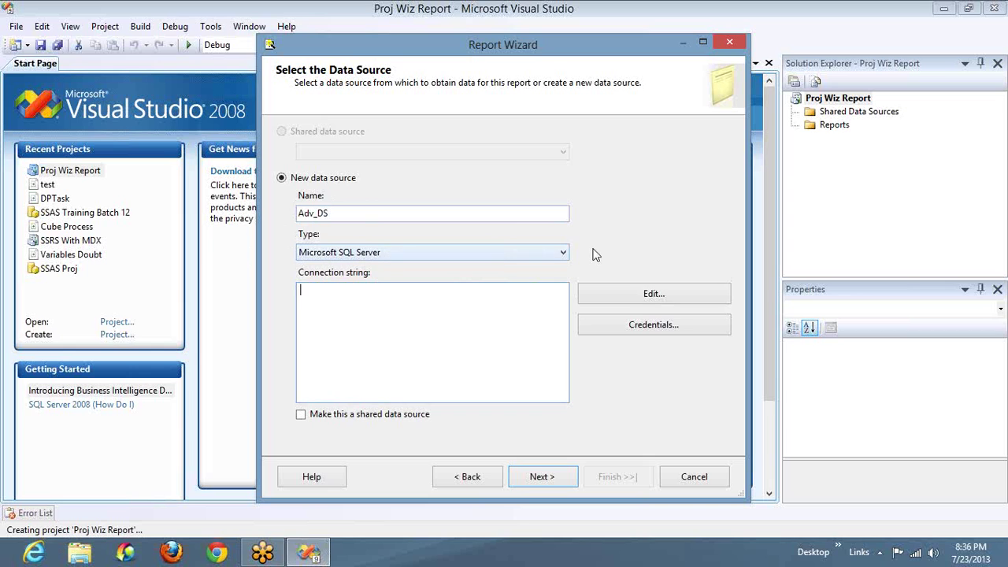
# Step: Open Connection Properties and enter Localhost as the server name
pyautogui.click(638, 303)
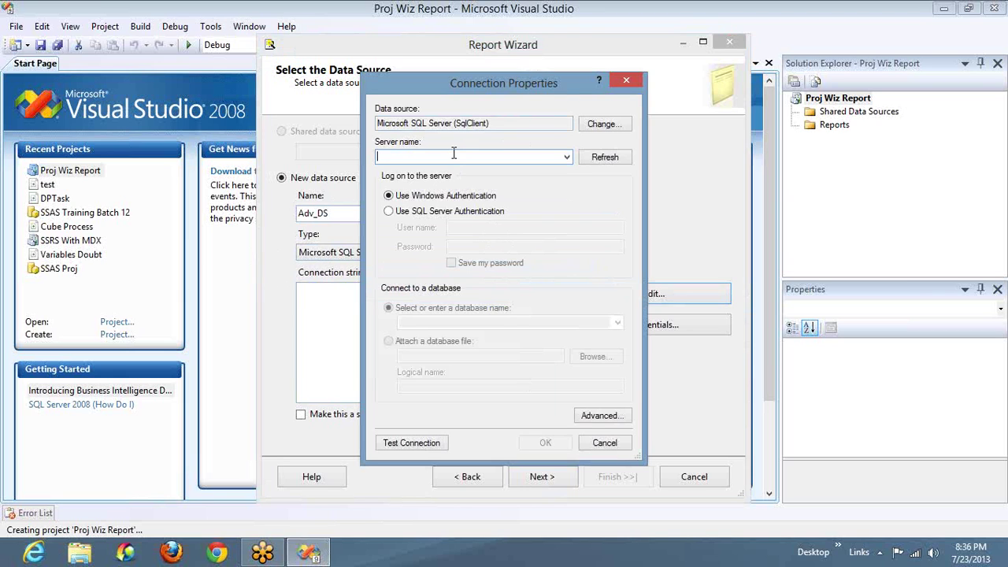
pyautogui.write('Localhist')
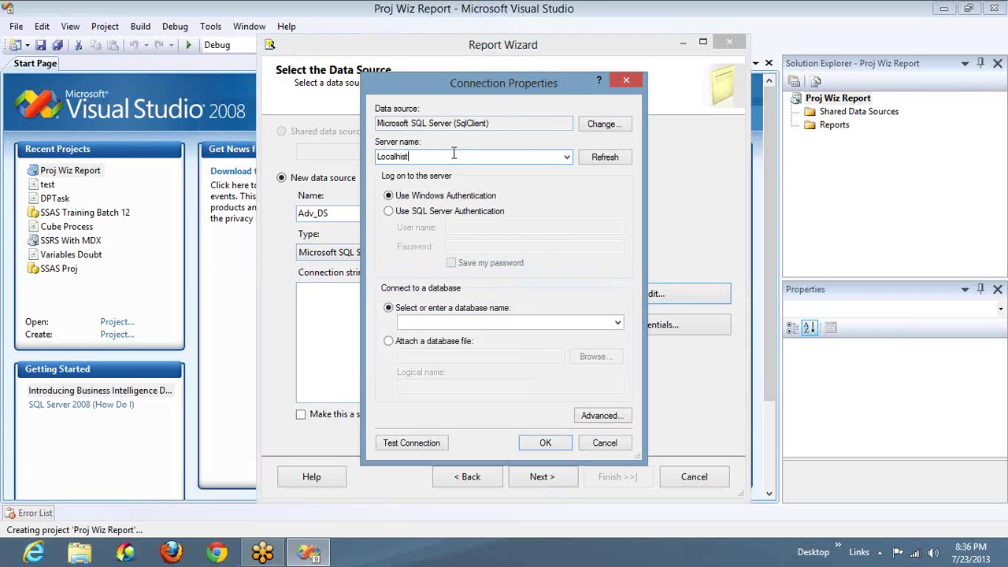
pyautogui.press('BackSpace')
pyautogui.press('BackSpace')
pyautogui.press('BackSpace')
pyautogui.write('host')
# Step: Try replacing the server name with a test computer name
pyautogui.doubleClick(454, 153)
pyautogui.write('COMPU')
pyautogui.write('_TEST_')
pyautogui.write('@!#$%')
pyautogui.press('BackSpace')
pyautogui.press('BackSpace')
pyautogui.press('BackSpace')
pyautogui.press('BackSpace')
pyautogui.press('BackSpace')
pyautogui.write('21345')
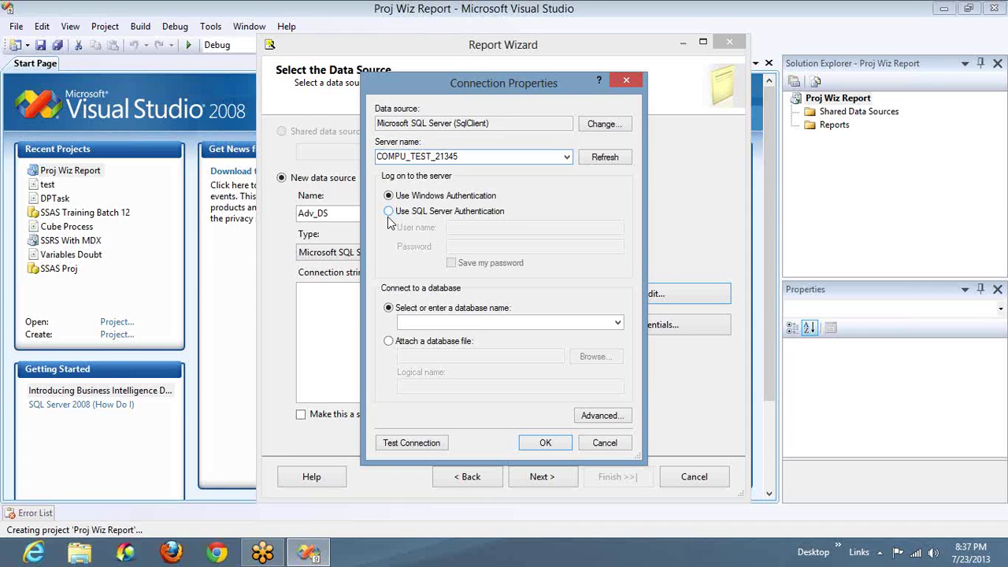
# Step: Reset the server name to localhost and open File Explorer
pyautogui.hotkey('ctrl', 'a')
pyautogui.write('localhost')
pyautogui.press('super+e')
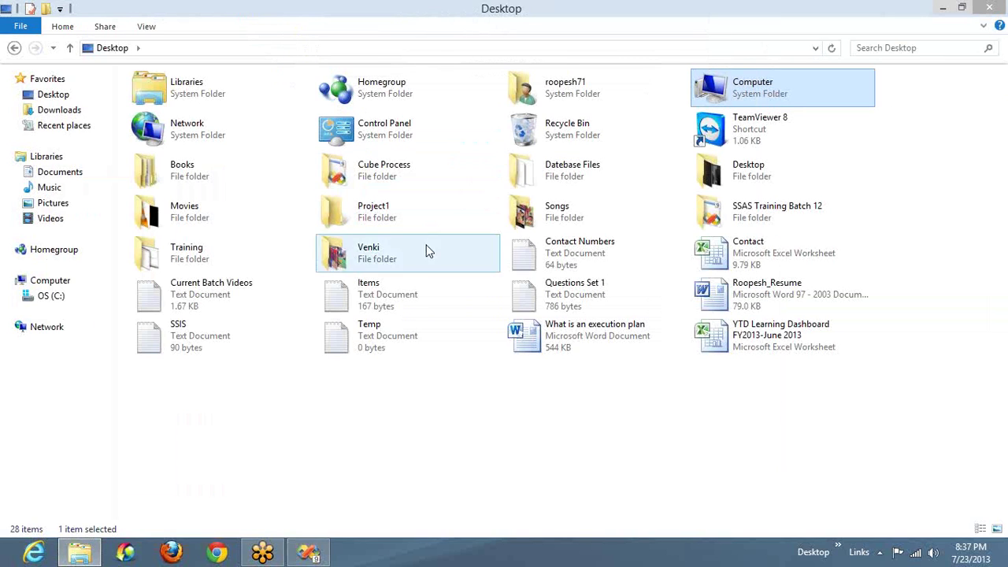
# Step: Look up the computer name in Computer's System properties window, then close it
pyautogui.rightClick(714, 96)
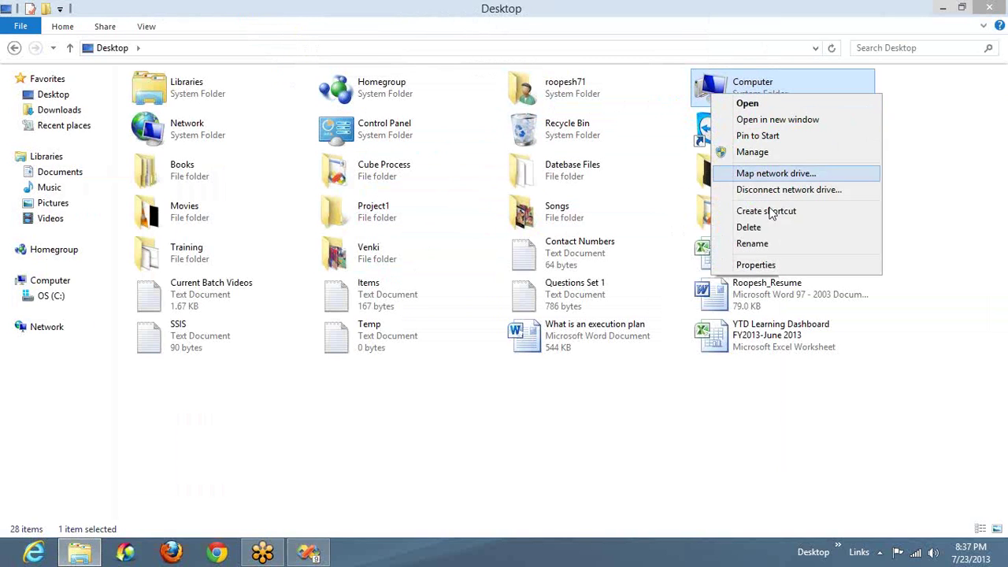
pyautogui.click(754, 266)
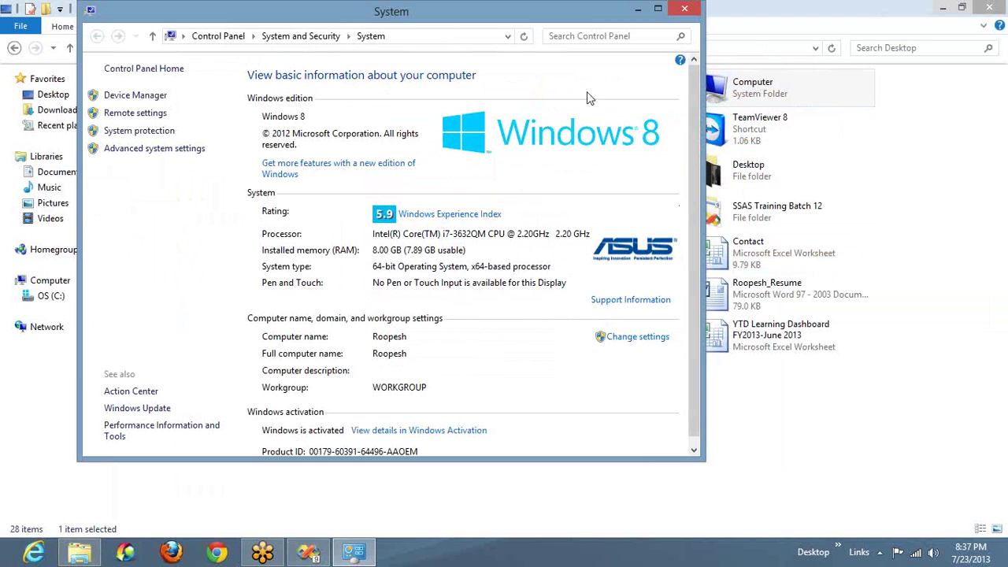
pyautogui.click(685, 10)
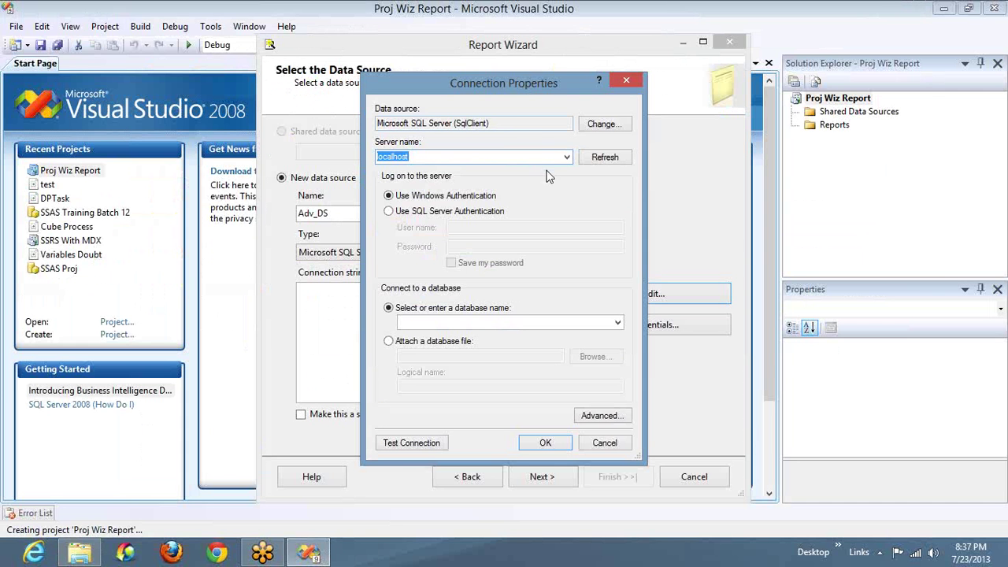
# Step: Enter the computer's own name as the server, check the database list, and choose SQL Server Authentication
pyautogui.write('Roopesh')
pyautogui.click(618, 323)
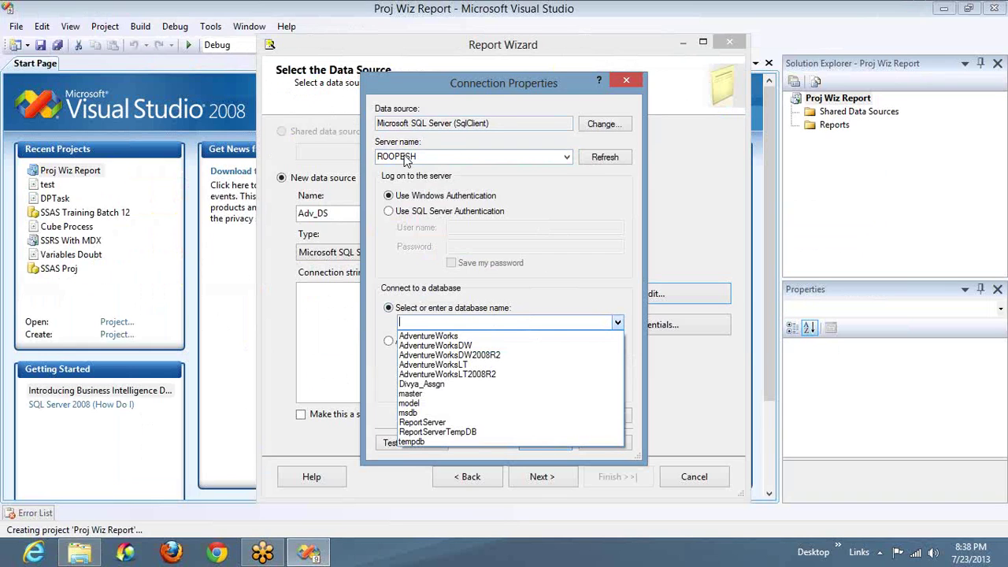
pyautogui.click(417, 224)
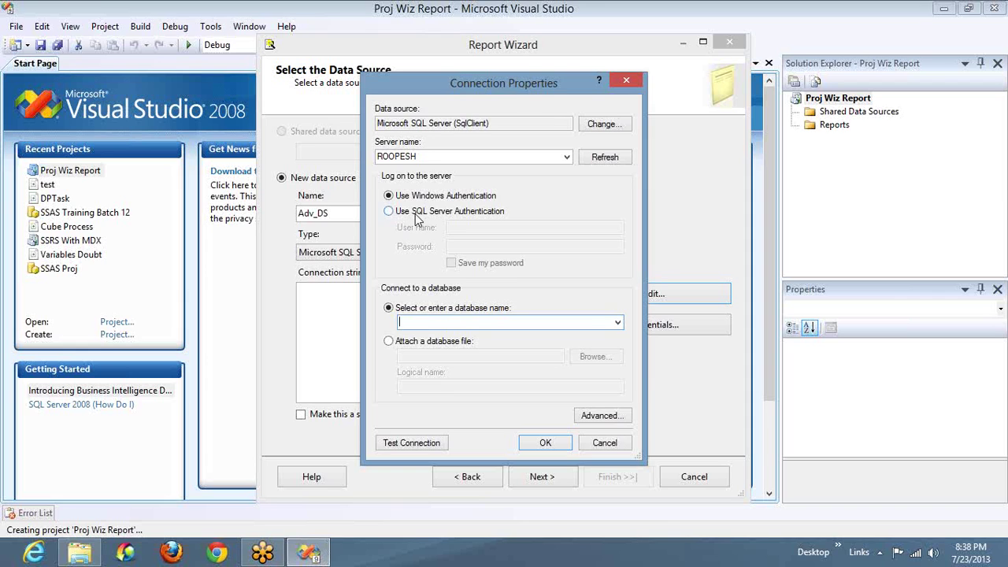
pyautogui.click(418, 219)
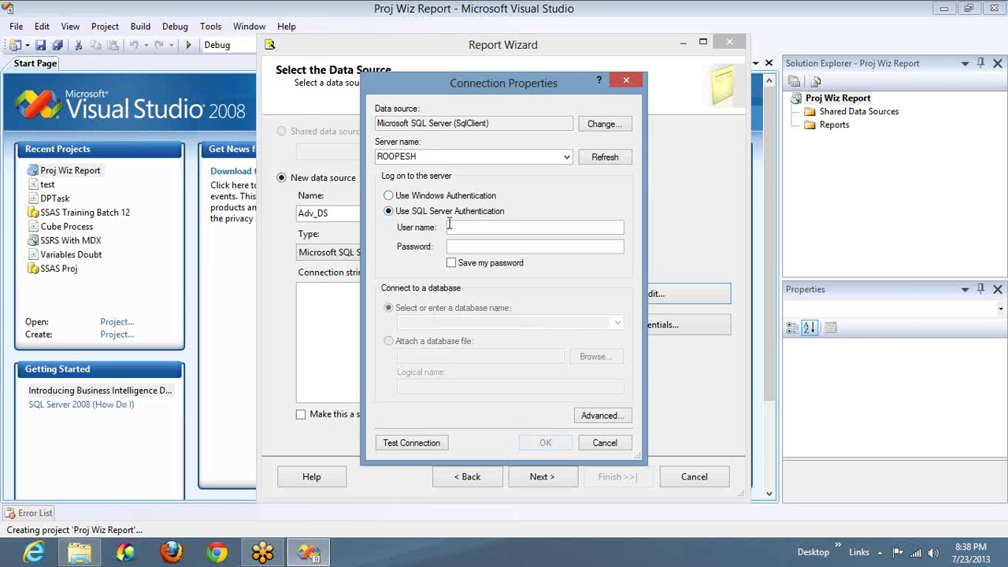
# Step: Log in as 'sa' with the account password and select the AdventureWorksDW database
pyautogui.click(464, 227)
pyautogui.write('sa')
pyautogui.press('Tab')
pyautogui.write('*******')
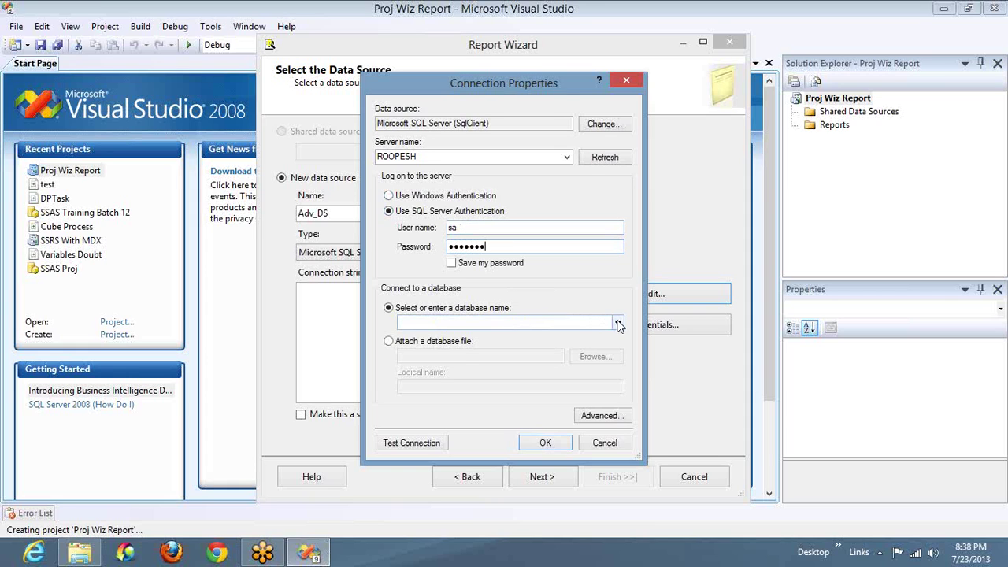
pyautogui.click(618, 323)
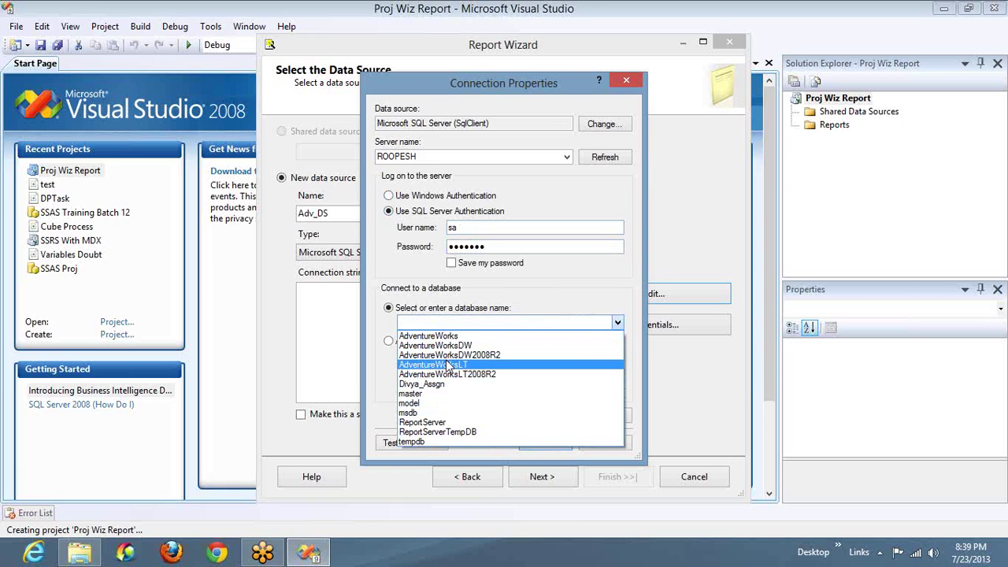
pyautogui.click(451, 346)
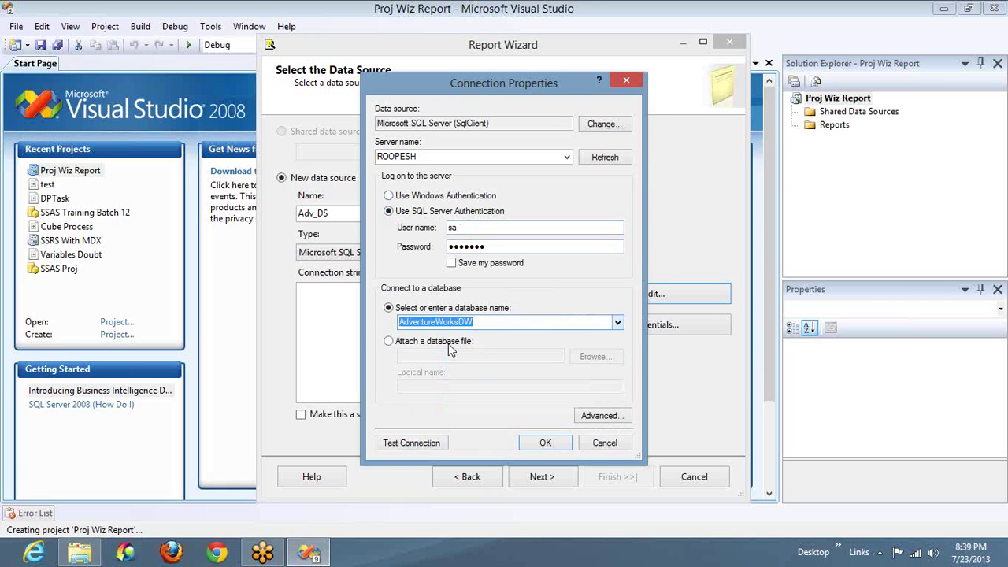
# Step: Test the connection successfully, save the password, and accept the connection properties
pyautogui.click(420, 444)
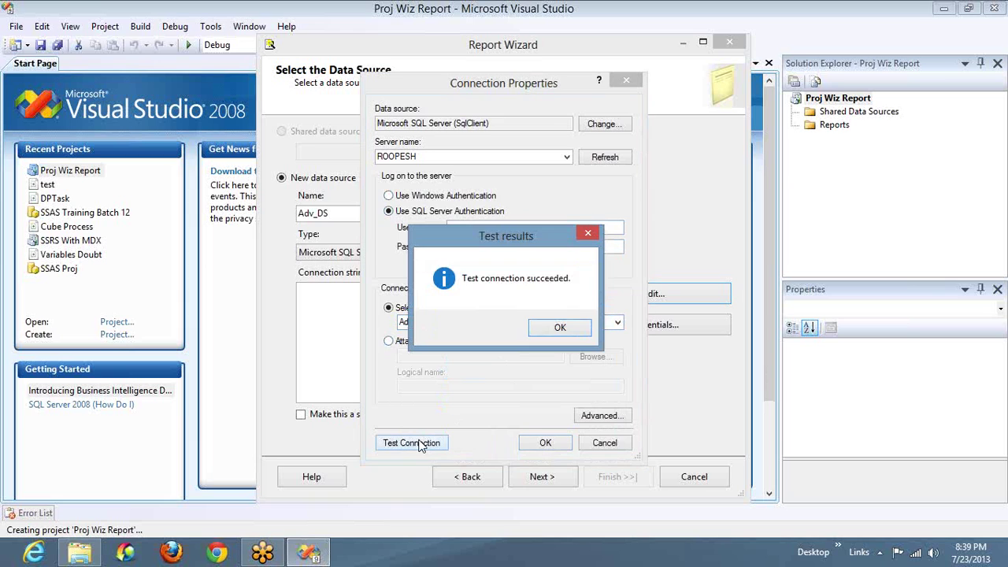
pyautogui.click(561, 328)
pyautogui.click(466, 264)
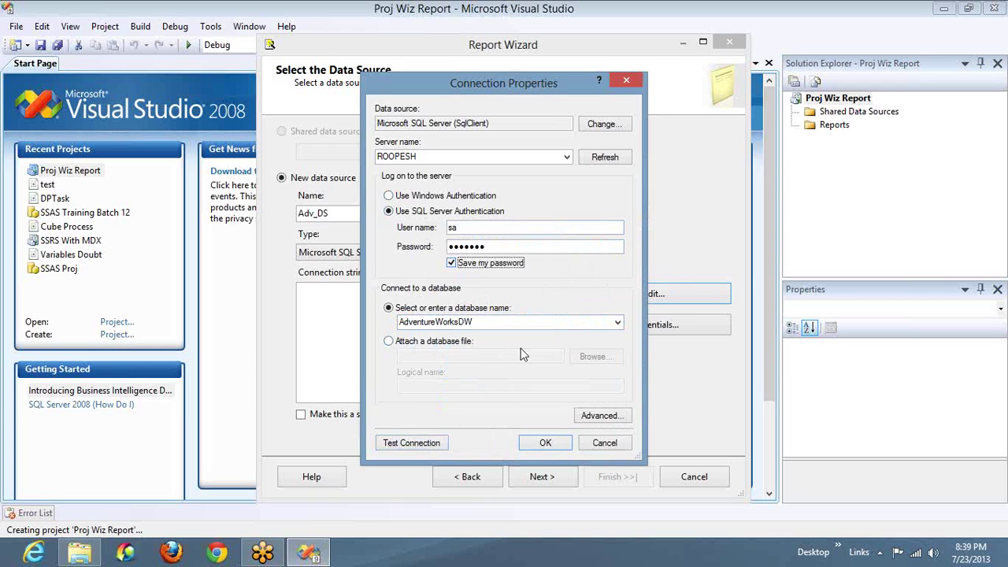
pyautogui.click(543, 442)
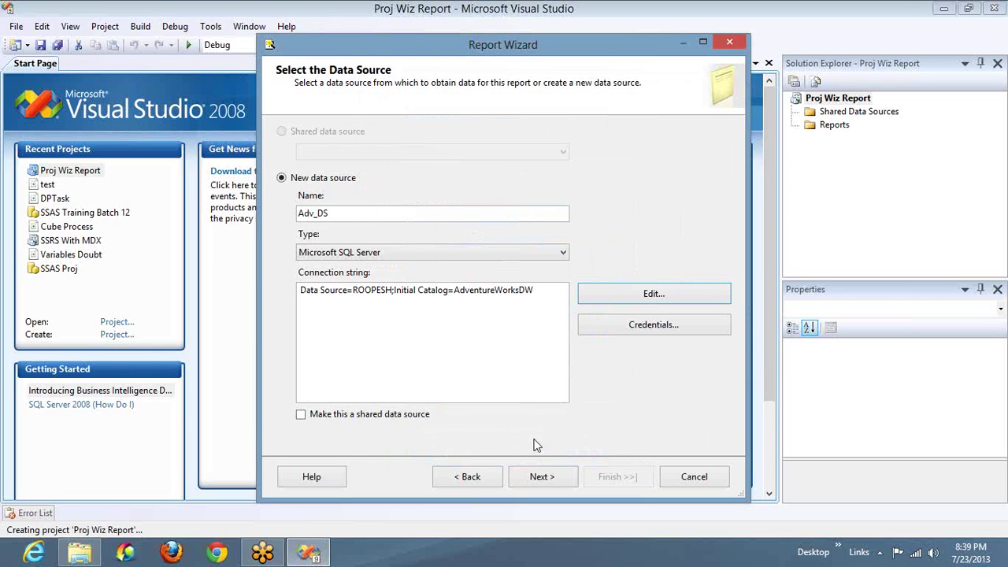
pyautogui.click(540, 292)
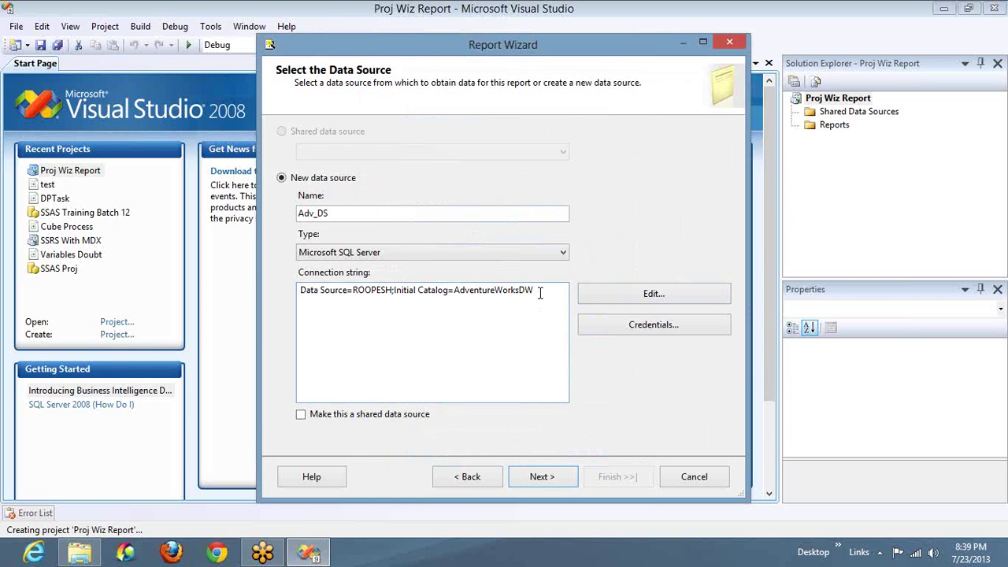
pyautogui.hotkey('ctrl', 'a')
pyautogui.hotkey('ctrl', 'c')
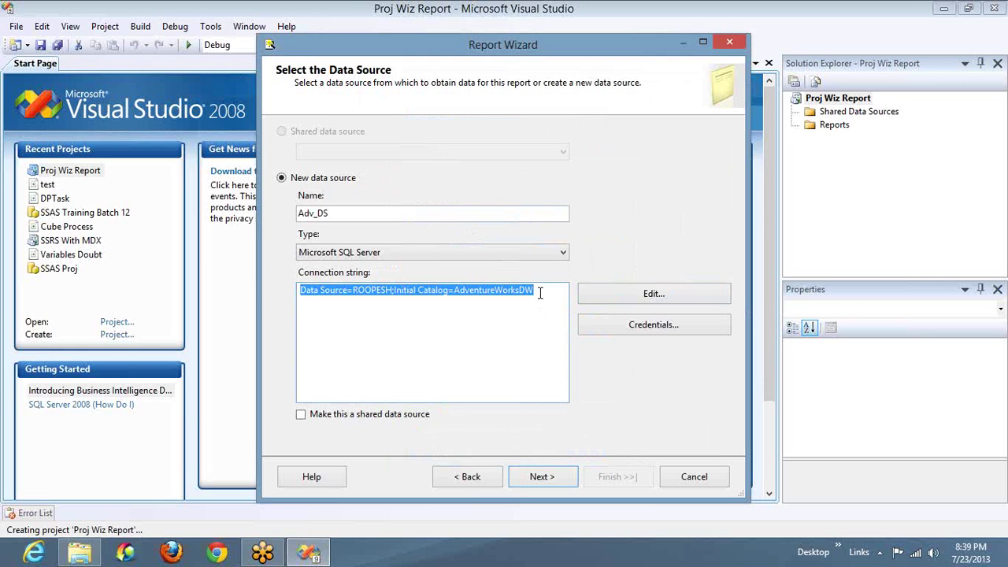
pyautogui.press('Delete')
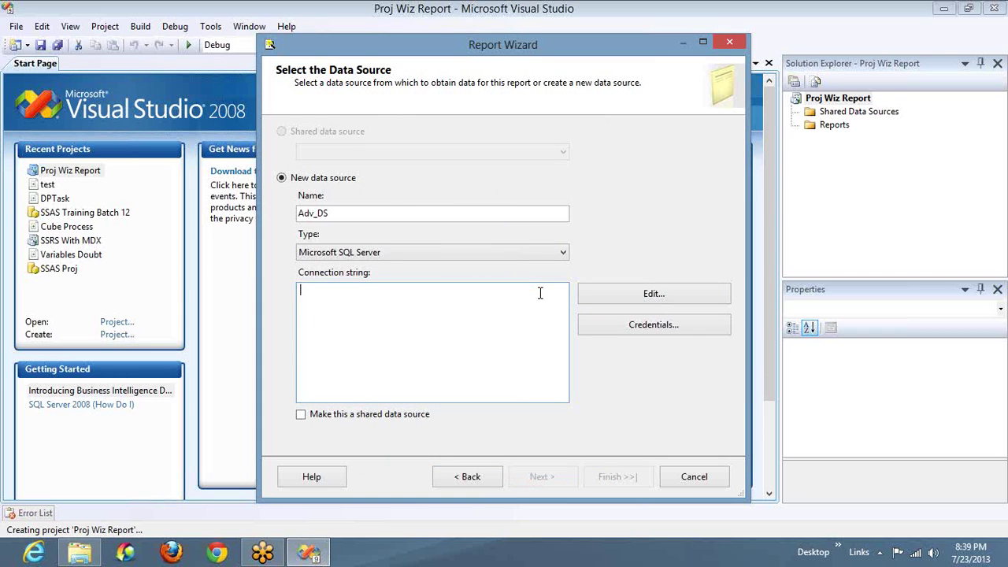
pyautogui.click(637, 296)
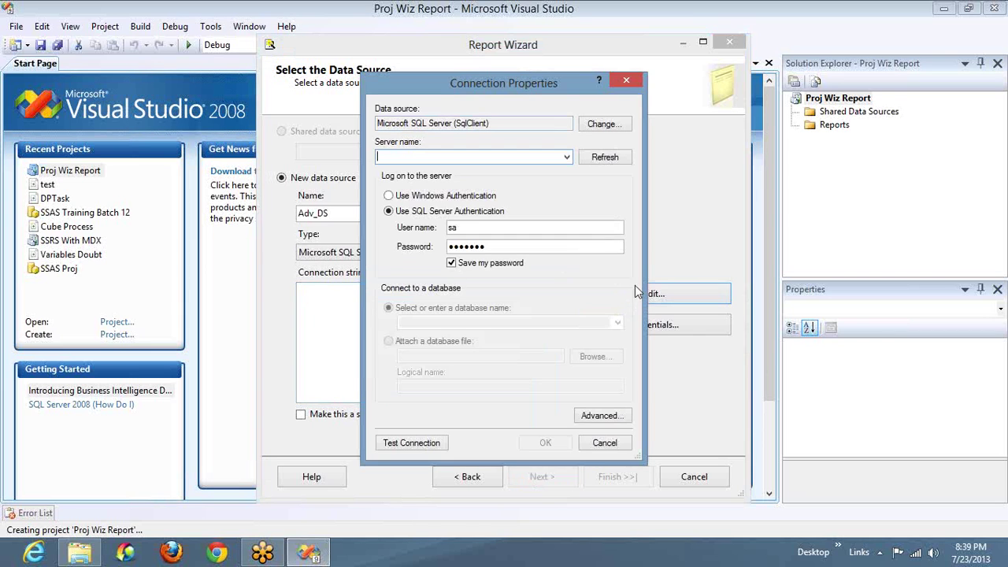
pyautogui.click(604, 443)
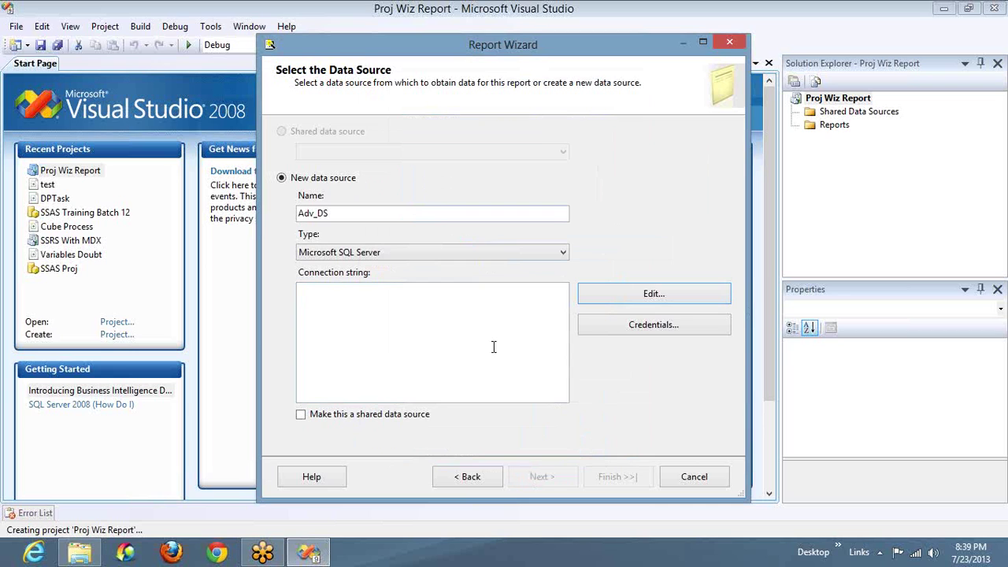
pyautogui.click(489, 343)
pyautogui.hotkey('ctrl', 'v')
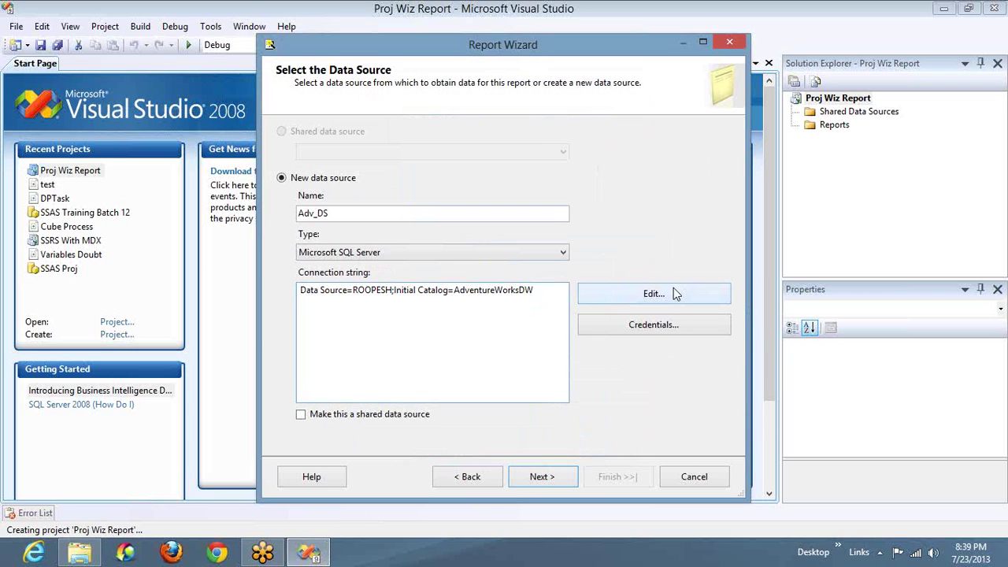
pyautogui.click(674, 294)
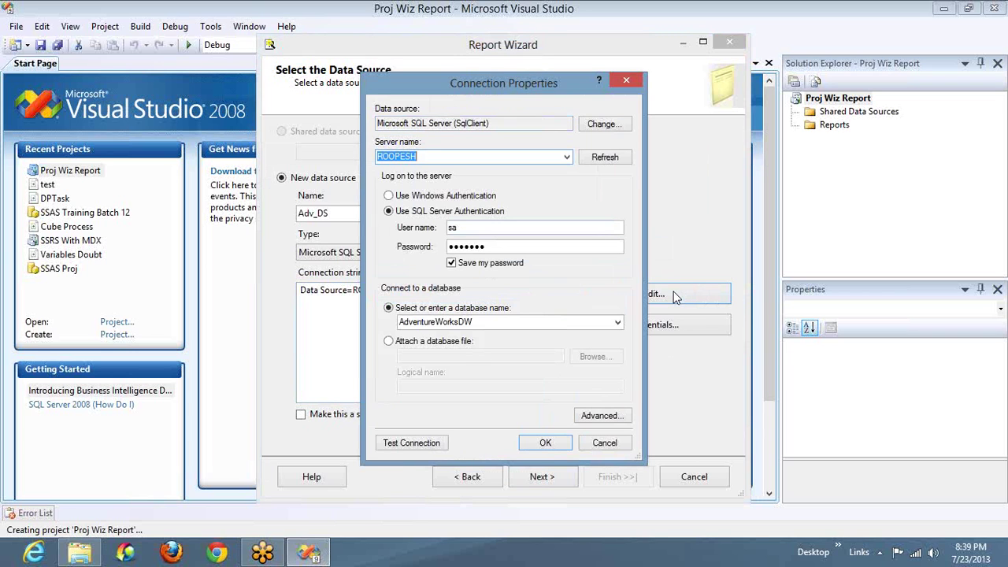
pyautogui.click(544, 443)
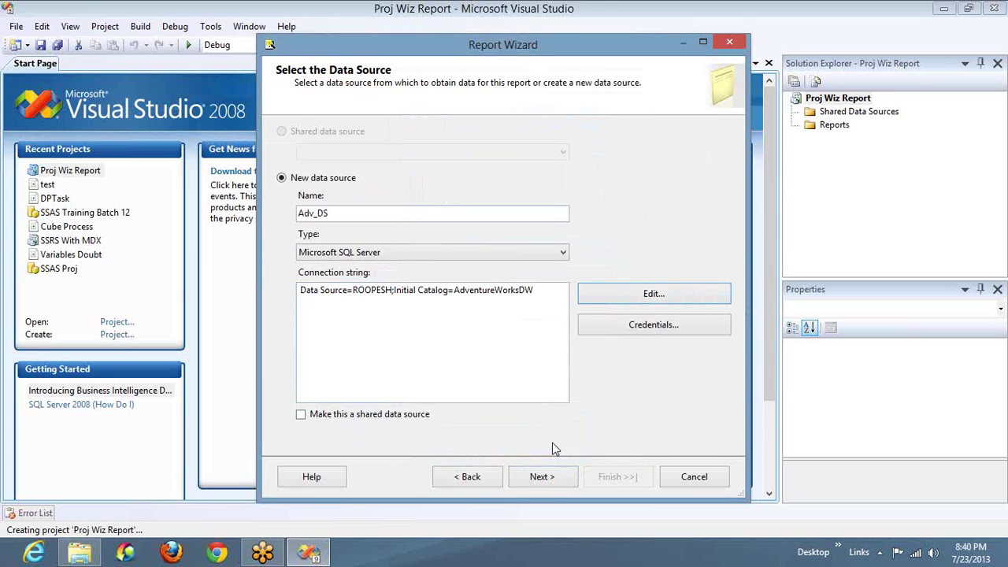
pyautogui.click(661, 330)
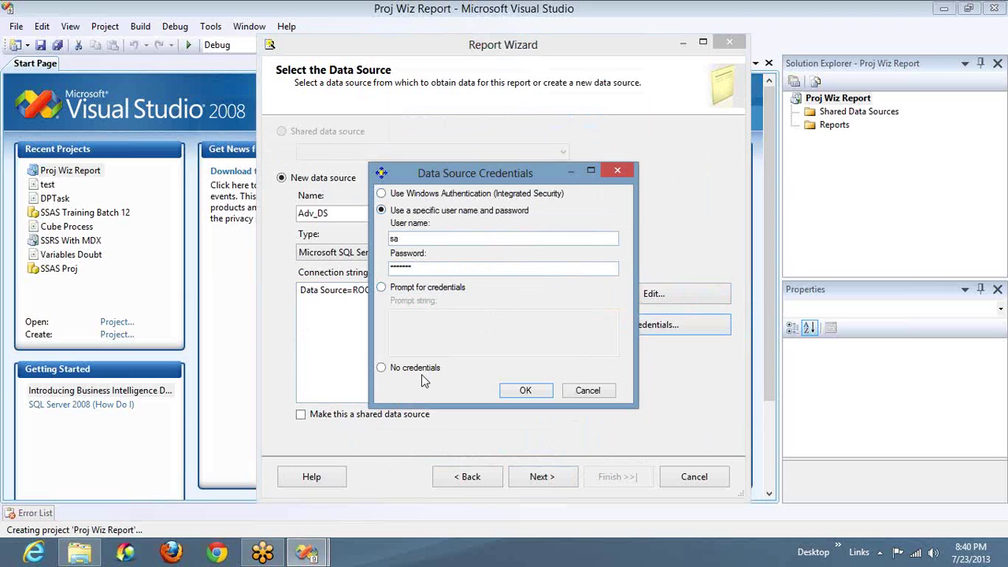
pyautogui.click(587, 391)
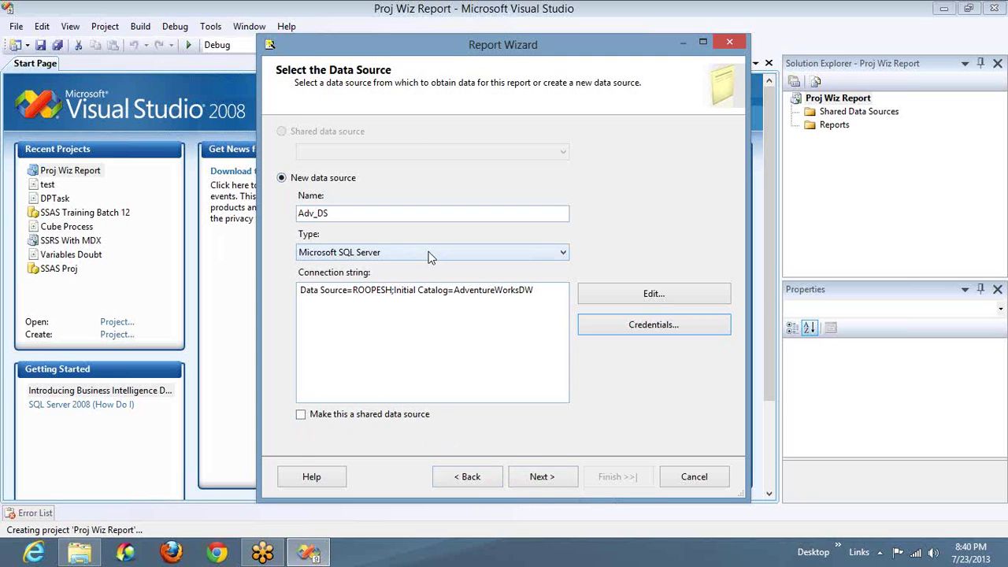
pyautogui.click(538, 482)
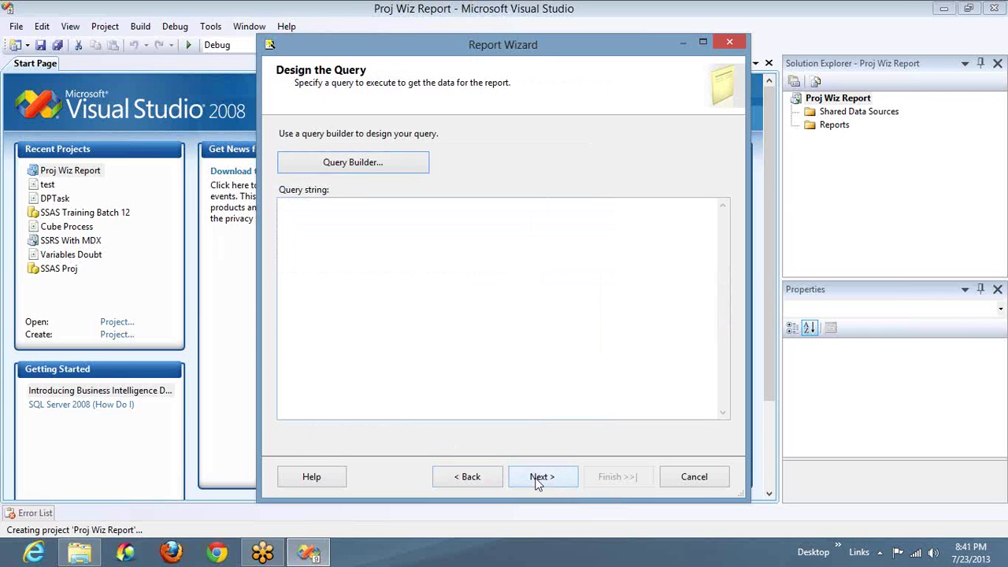
# Step: Place the cursor in the empty query string box on the Design the Query page
pyautogui.click(428, 280)
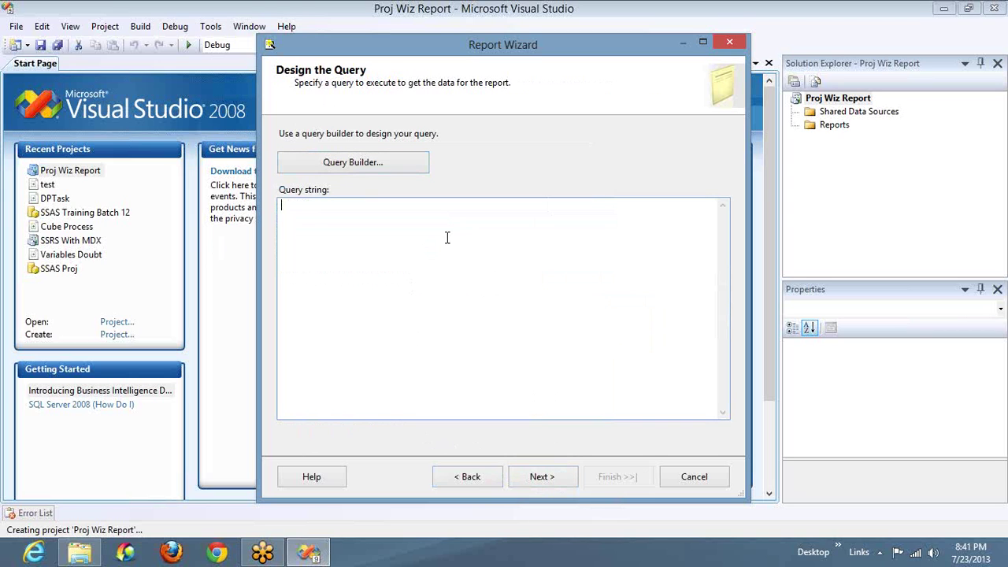
# Step: Open Query Builder and add the FactInternetSales and DimProduct tables
pyautogui.click(363, 167)
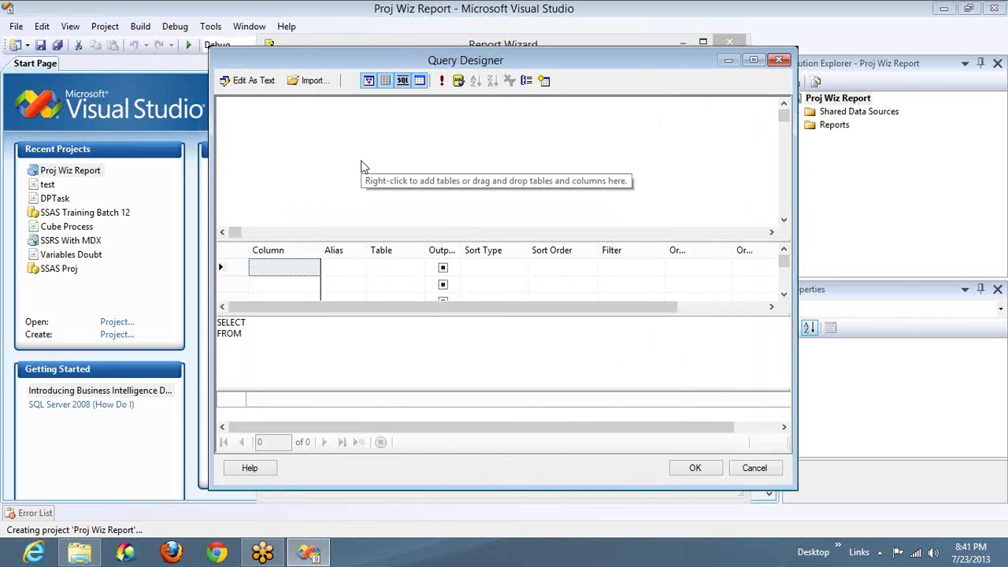
pyautogui.click(544, 83)
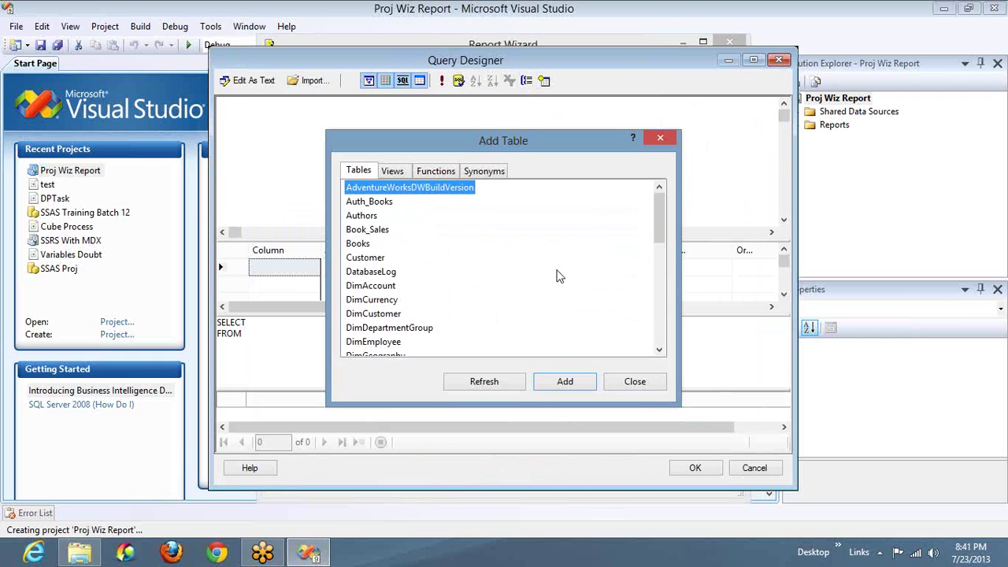
pyautogui.moveTo(664, 221); pyautogui.dragTo(664, 307)
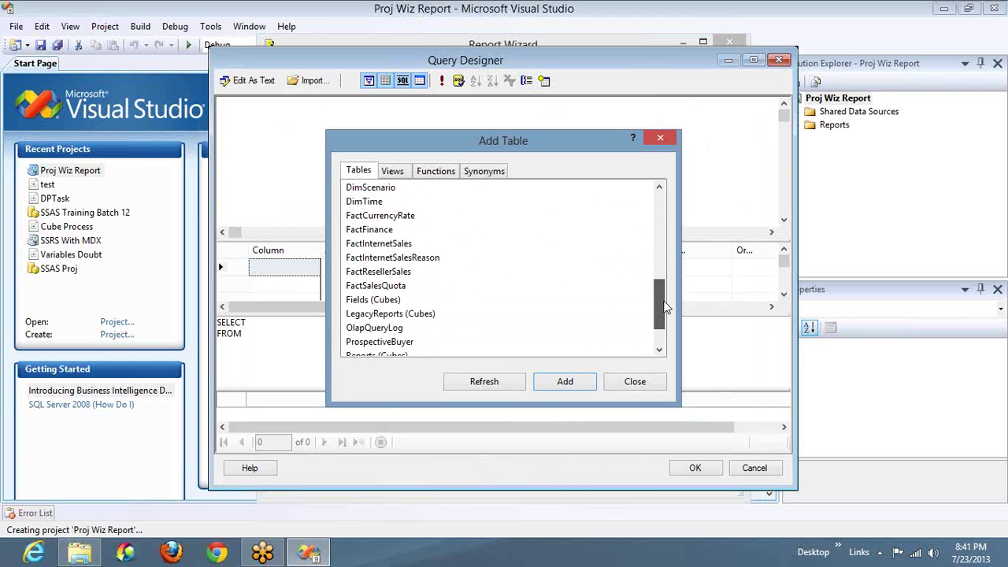
pyautogui.click(379, 243)
pyautogui.click(556, 385)
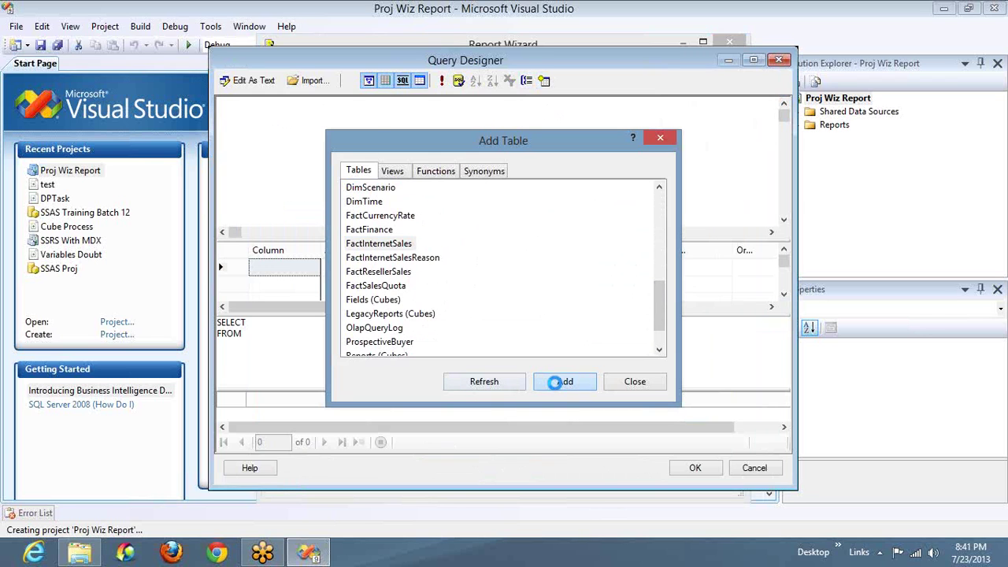
pyautogui.moveTo(656, 317); pyautogui.dragTo(657, 255)
pyautogui.click(367, 314)
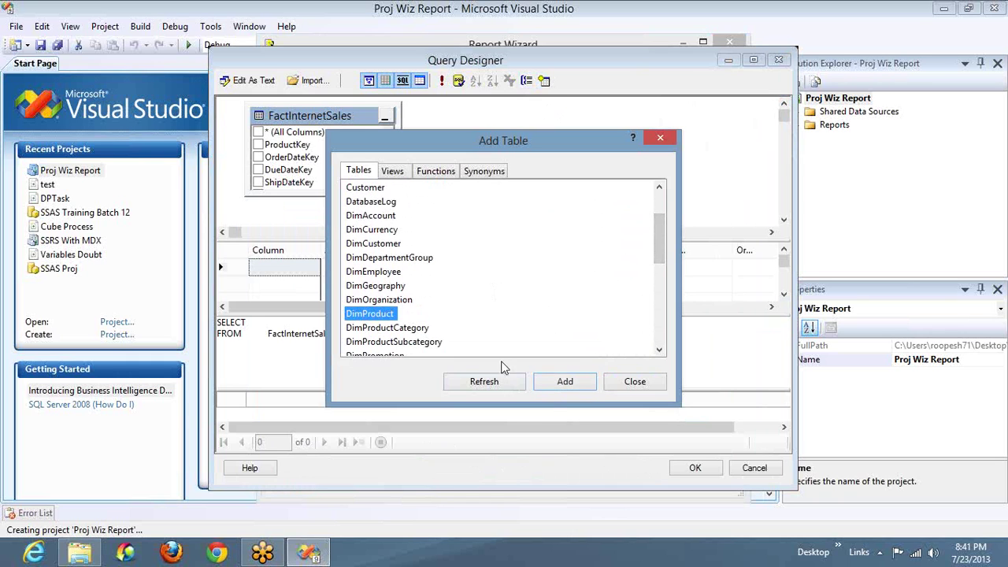
pyautogui.click(555, 385)
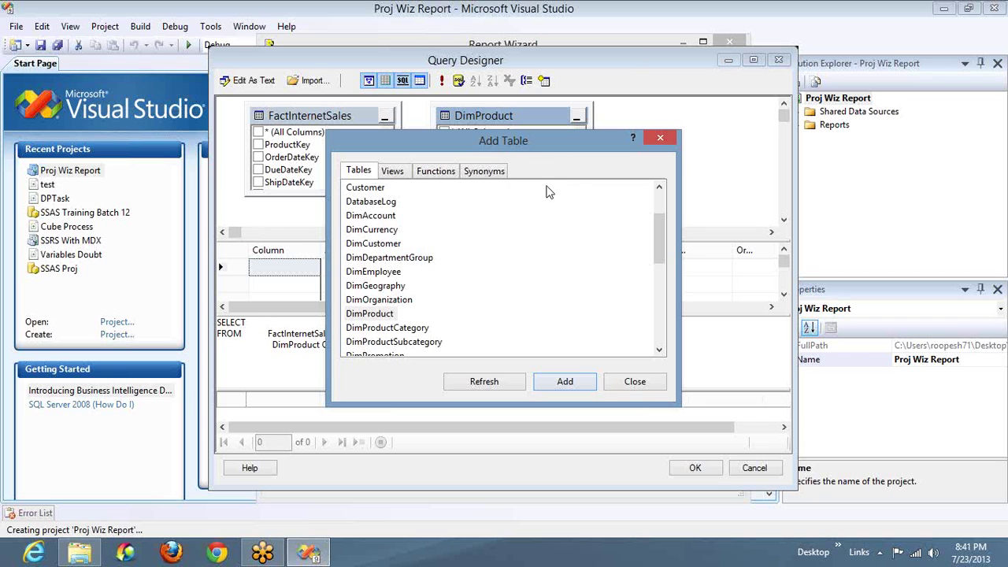
# Step: Add DimProductCategory and DimProductSubcategory so all four tables are joined
pyautogui.click(830, 140)
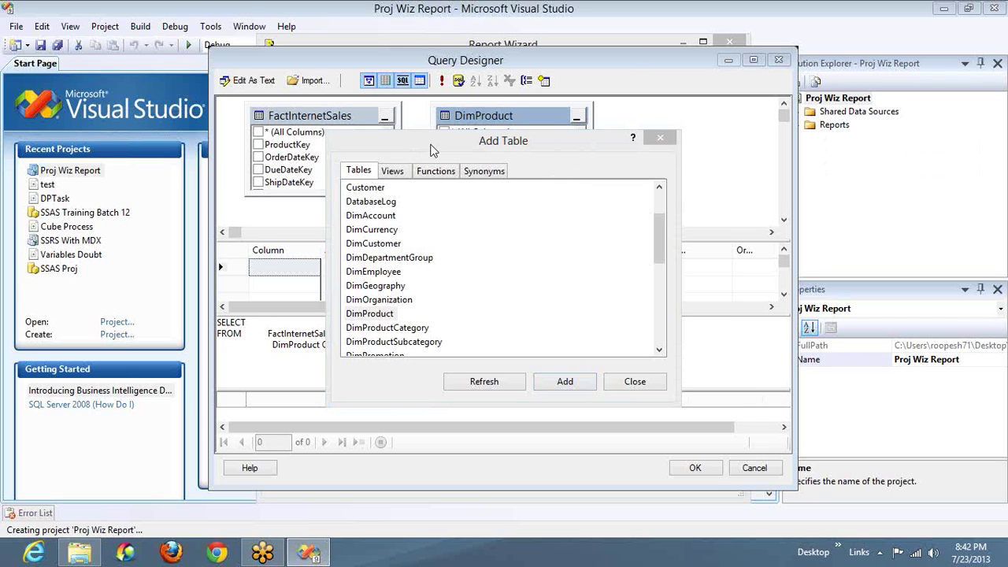
pyautogui.moveTo(451, 145); pyautogui.dragTo(522, 33)
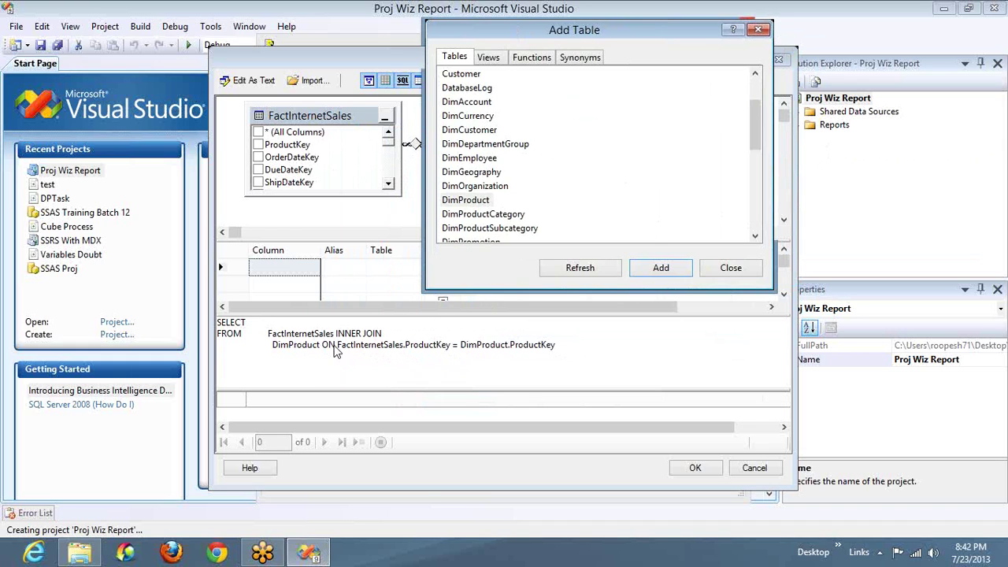
pyautogui.click(502, 219)
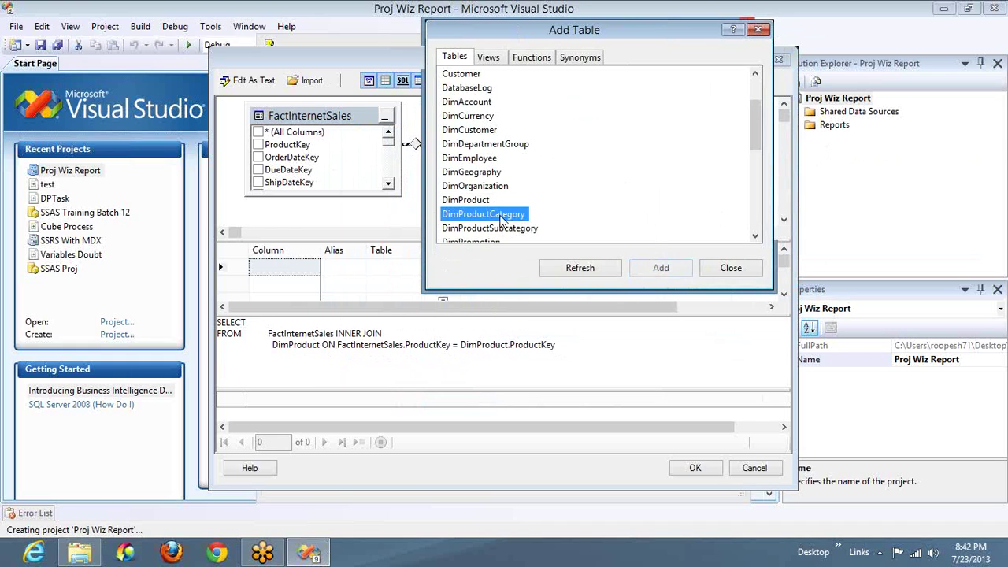
pyautogui.keyDown('ctrl'); pyautogui.click(508, 229); pyautogui.keyUp('ctrl')
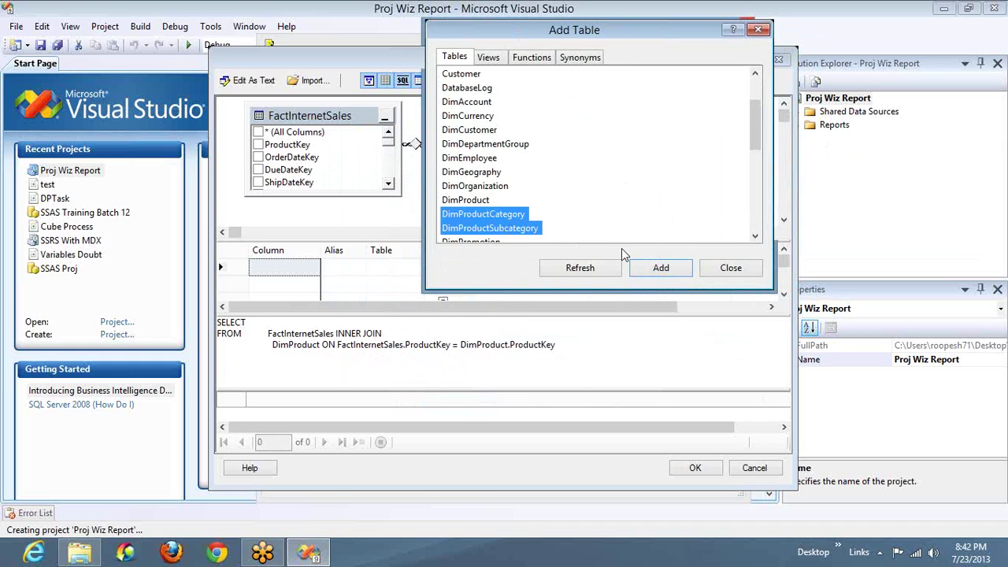
pyautogui.click(640, 271)
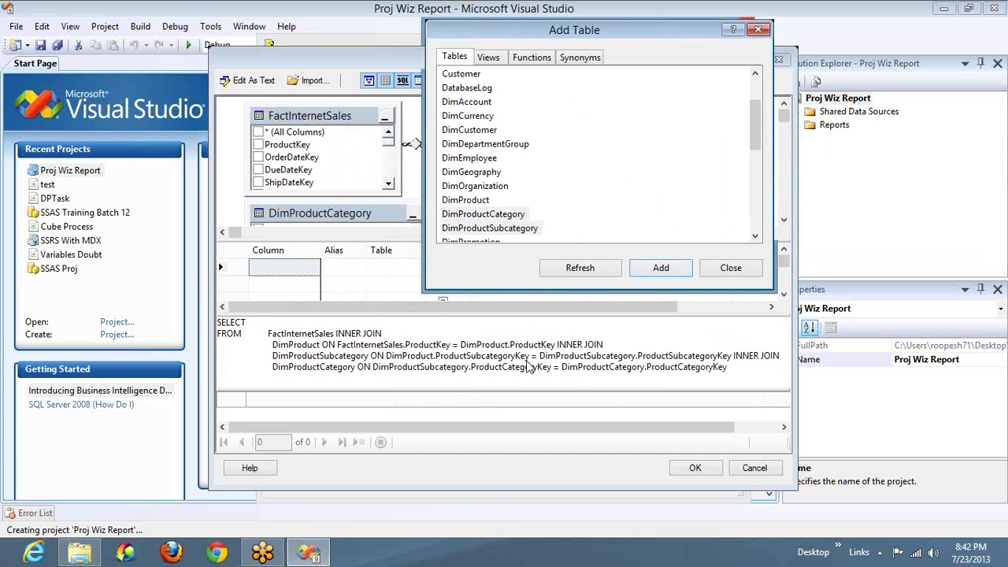
# Step: Close the table list and select SalesAmount and TaxAmt from FactInternetSales
pyautogui.click(731, 272)
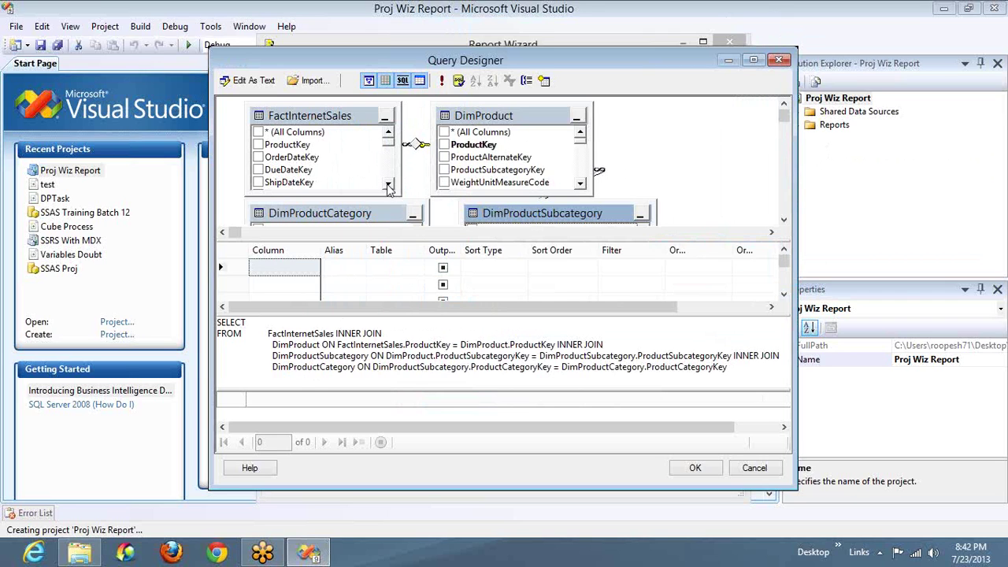
pyautogui.scroll(-2, 389, 186)
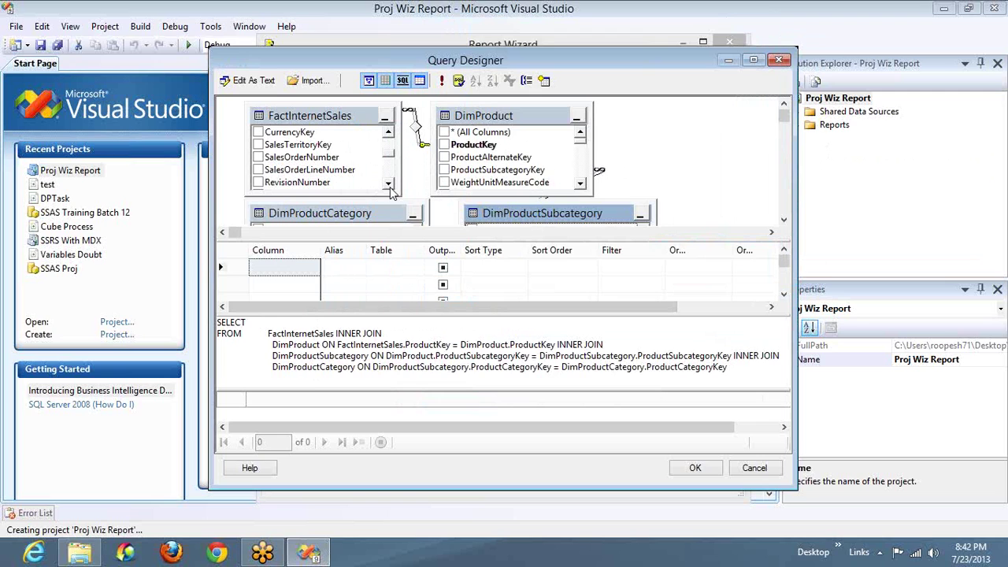
pyautogui.scroll(-2, 390, 189)
pyautogui.scroll(-1, 388, 186)
pyautogui.click(259, 170)
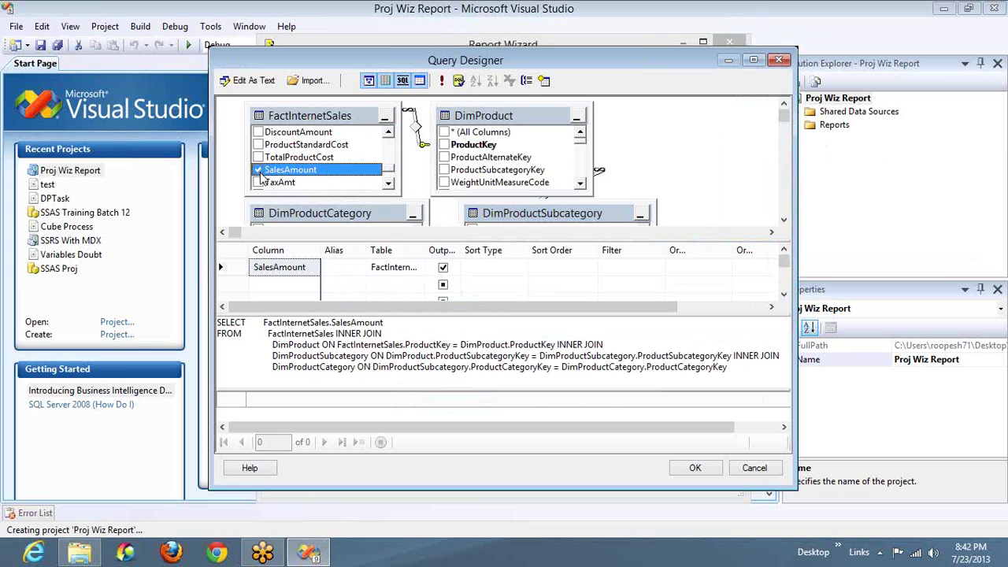
pyautogui.click(258, 182)
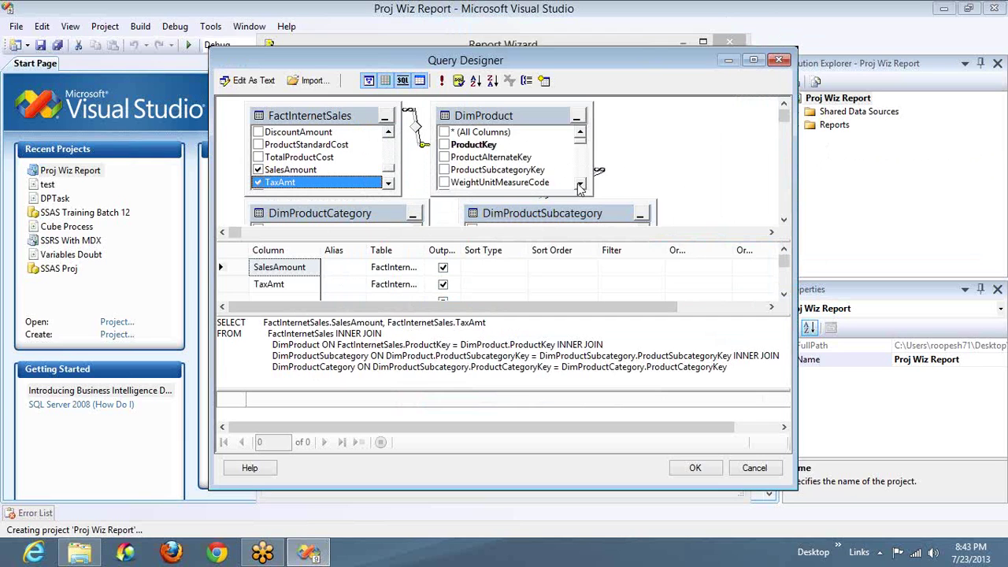
# Step: Add EnglishProductName, Color, EnglishProductCategoryName and EnglishProductSubcategoryName to the output
pyautogui.scroll(-2, 580, 187)
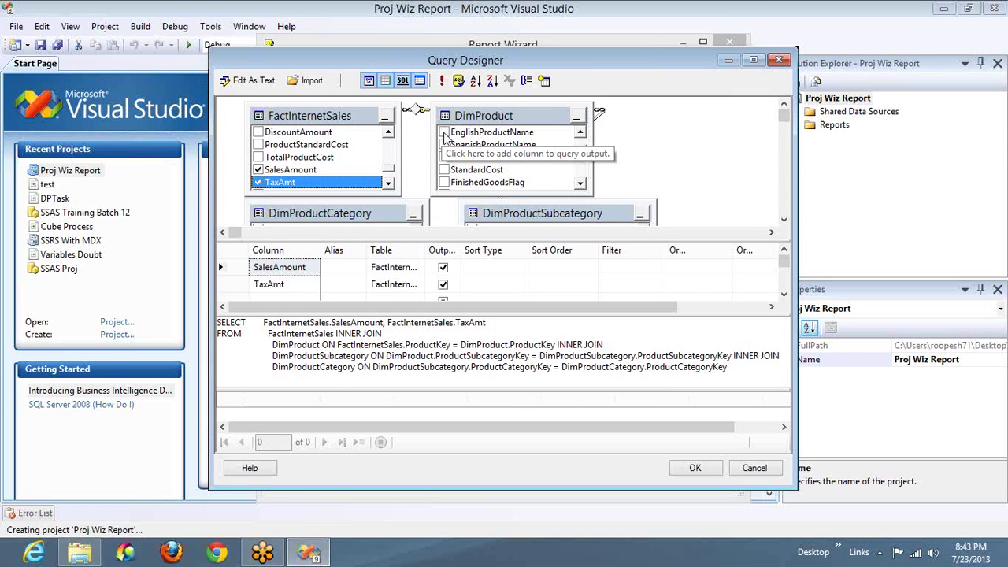
pyautogui.click(444, 132)
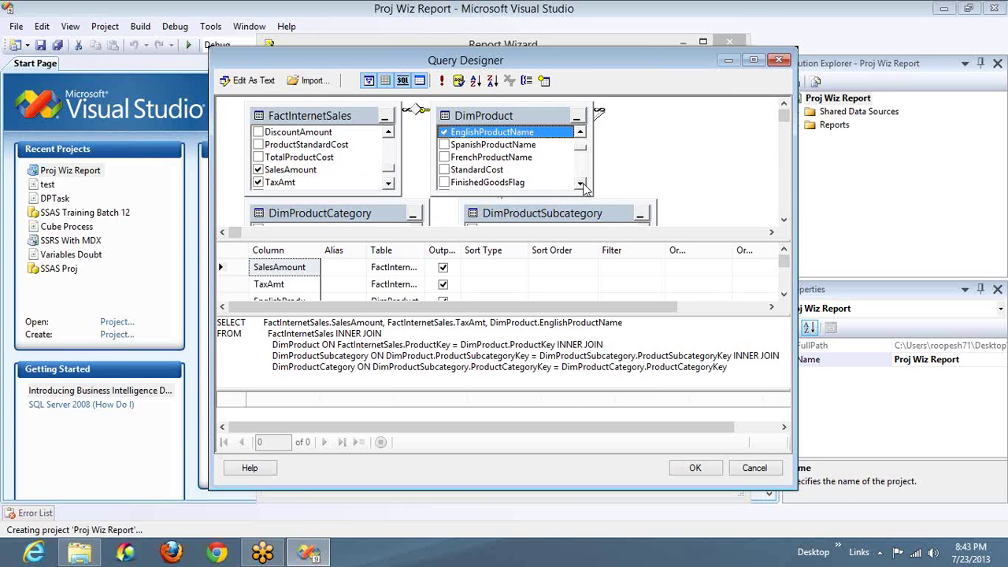
pyautogui.doubleClick(580, 185)
pyautogui.click(444, 170)
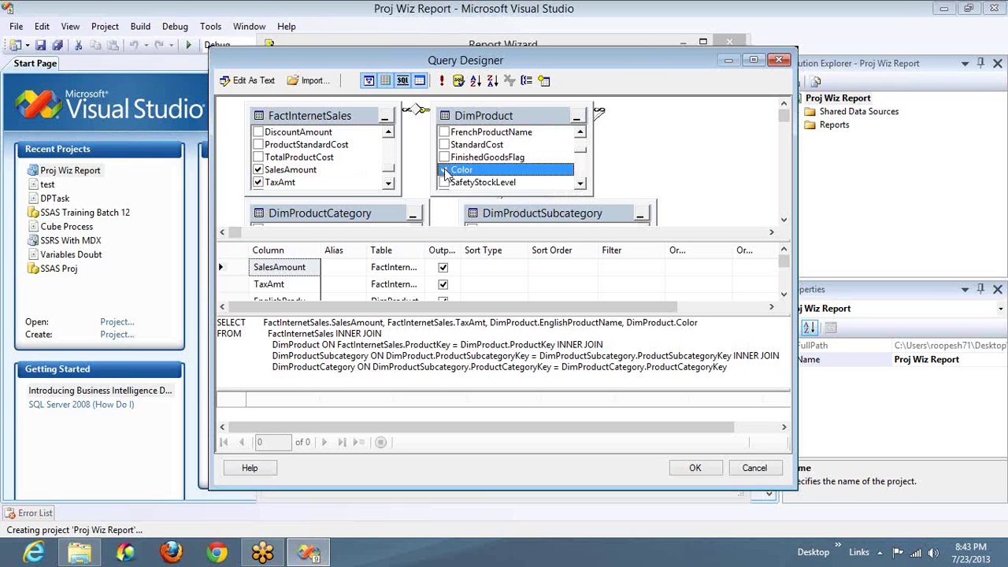
pyautogui.click(784, 223)
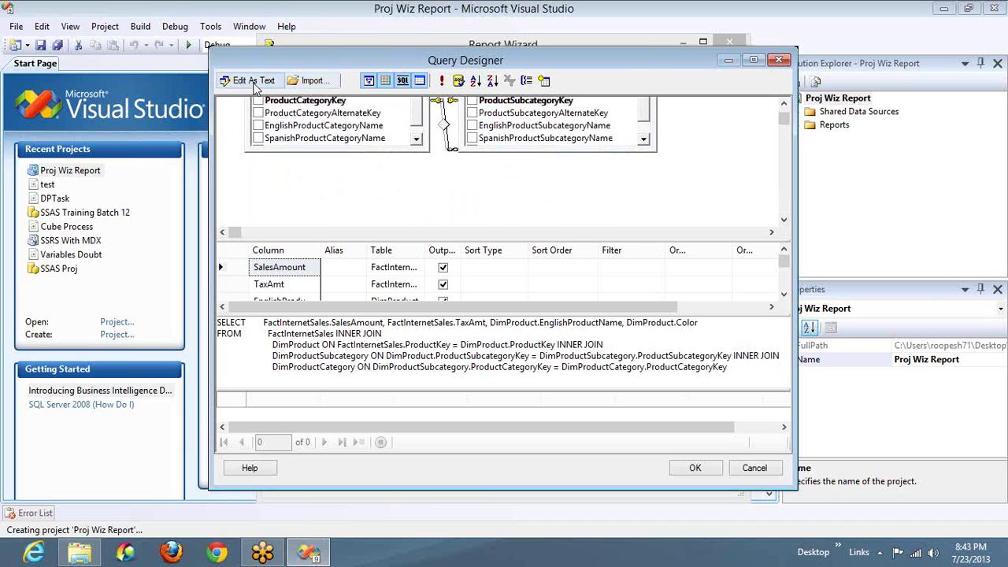
pyautogui.click(258, 126)
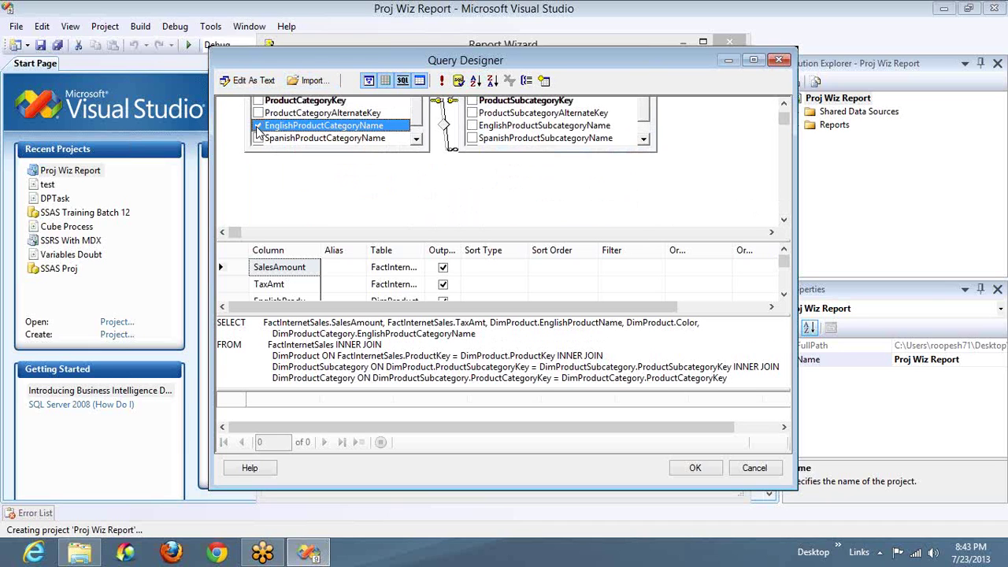
pyautogui.click(472, 126)
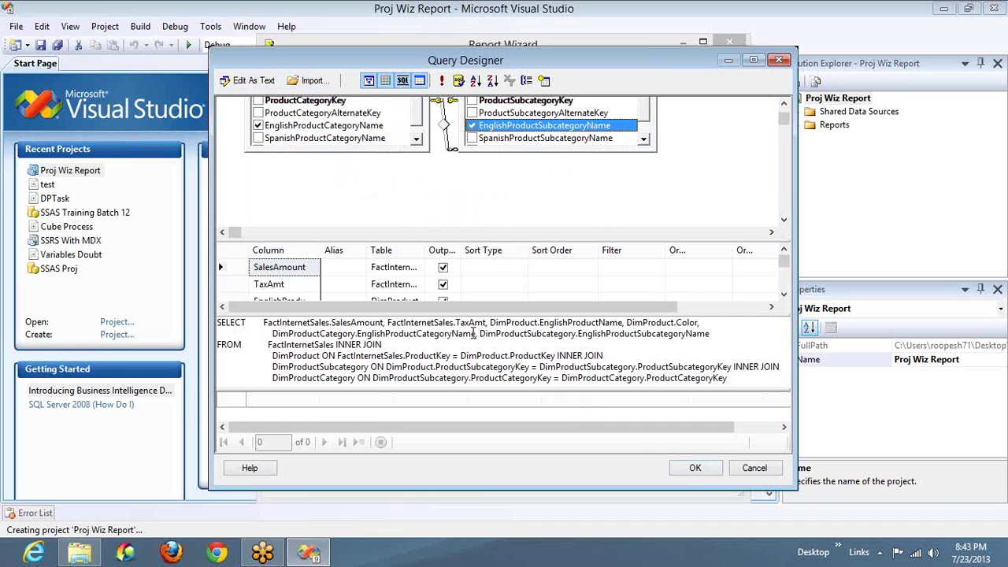
# Step: Run the query and browse its 61638 result rows
pyautogui.click(444, 82)
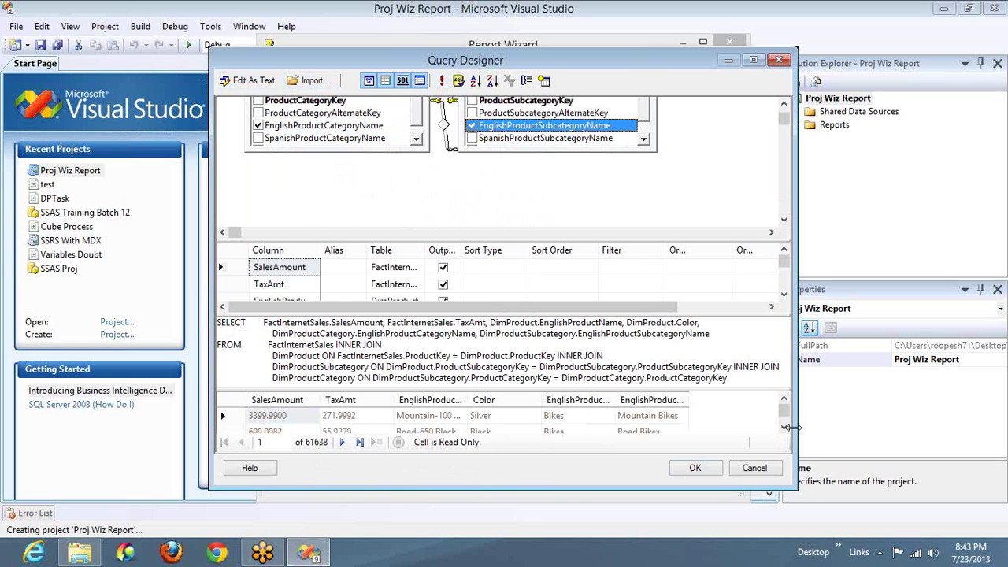
pyautogui.click(784, 428)
pyautogui.click(784, 427)
pyautogui.click(783, 428)
pyautogui.click(784, 428)
pyautogui.click(784, 428)
pyautogui.click(783, 427)
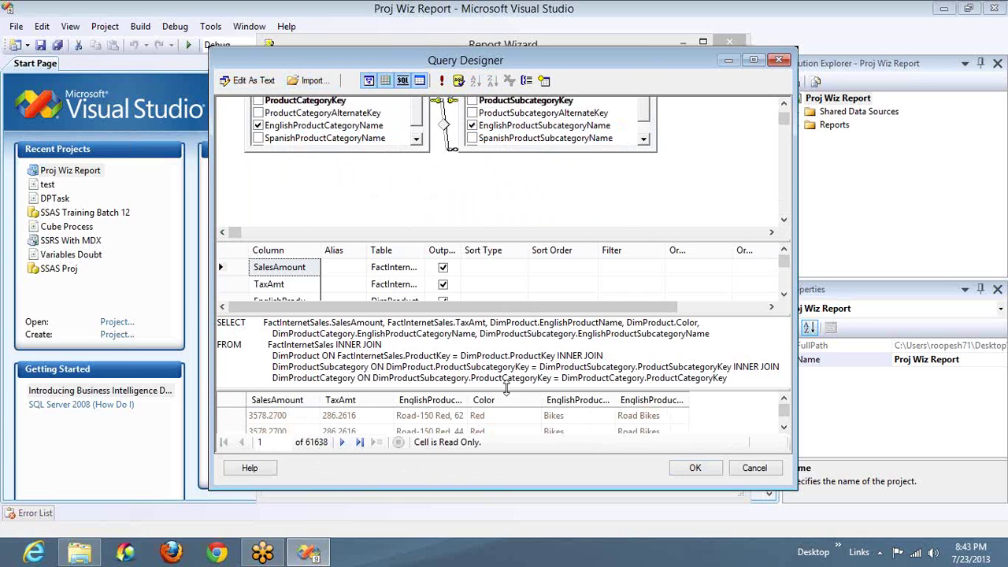
# Step: Hide the Result, SQL and Grid panes and switch the query to Edit As Text
pyautogui.click(422, 81)
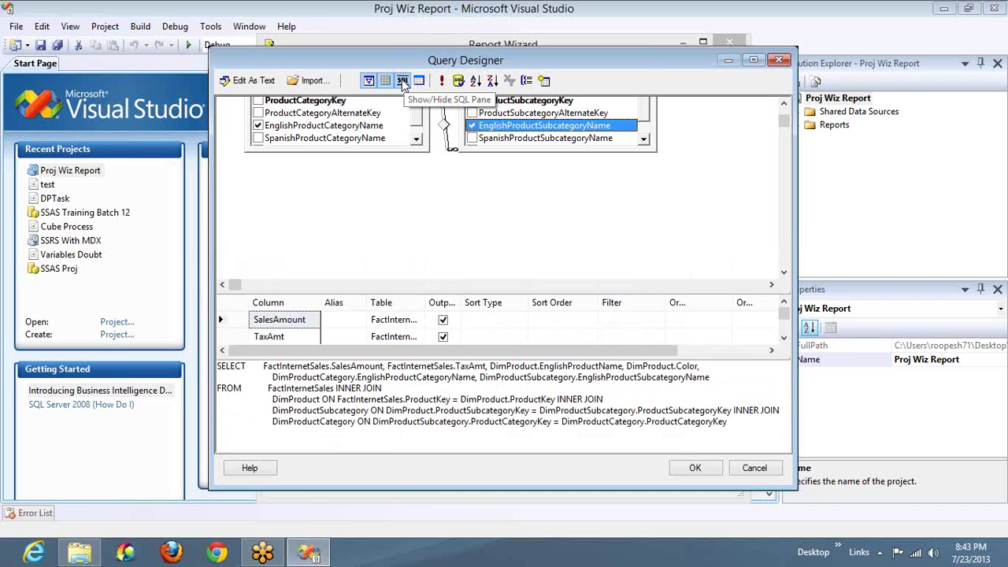
pyautogui.click(403, 81)
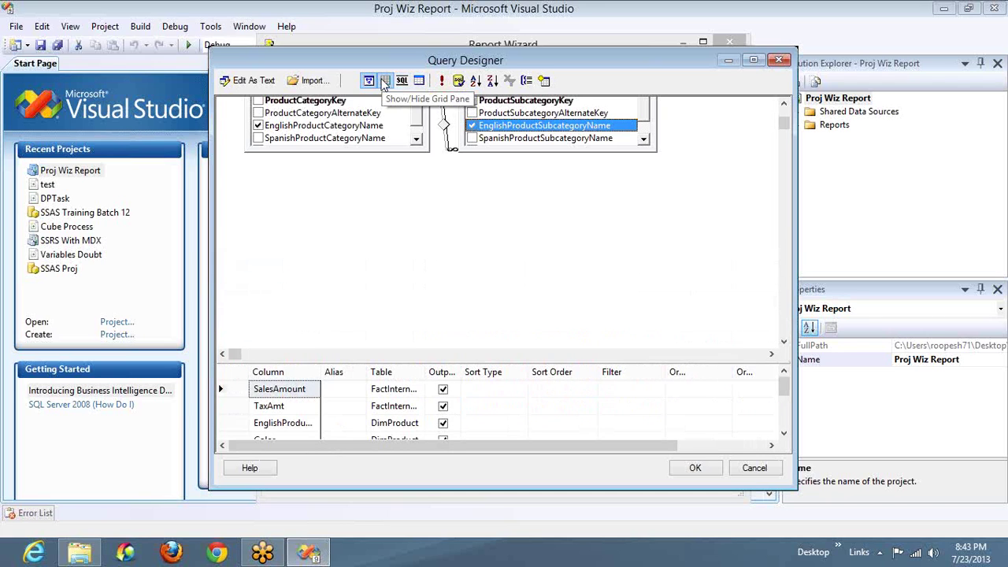
pyautogui.click(385, 82)
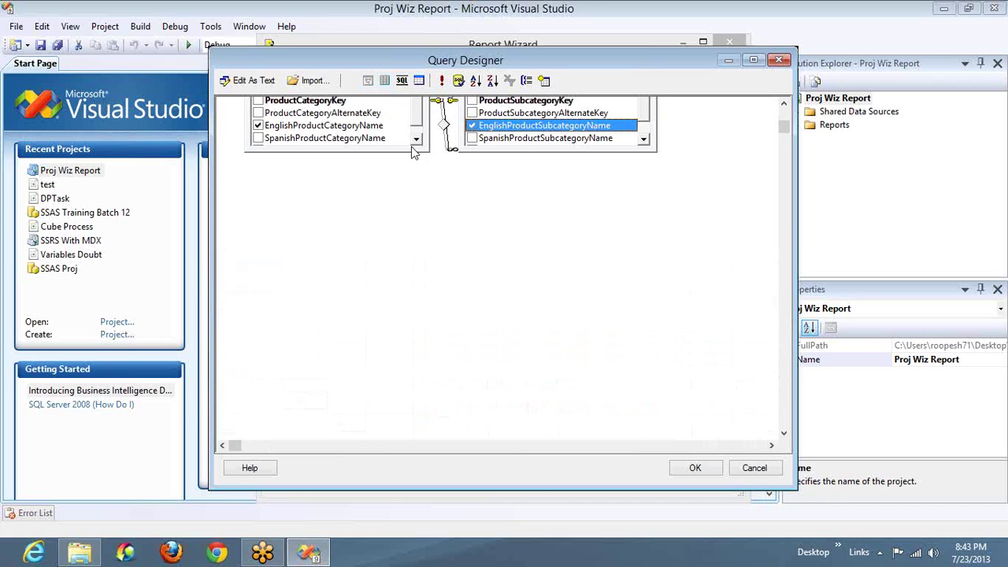
pyautogui.click(402, 81)
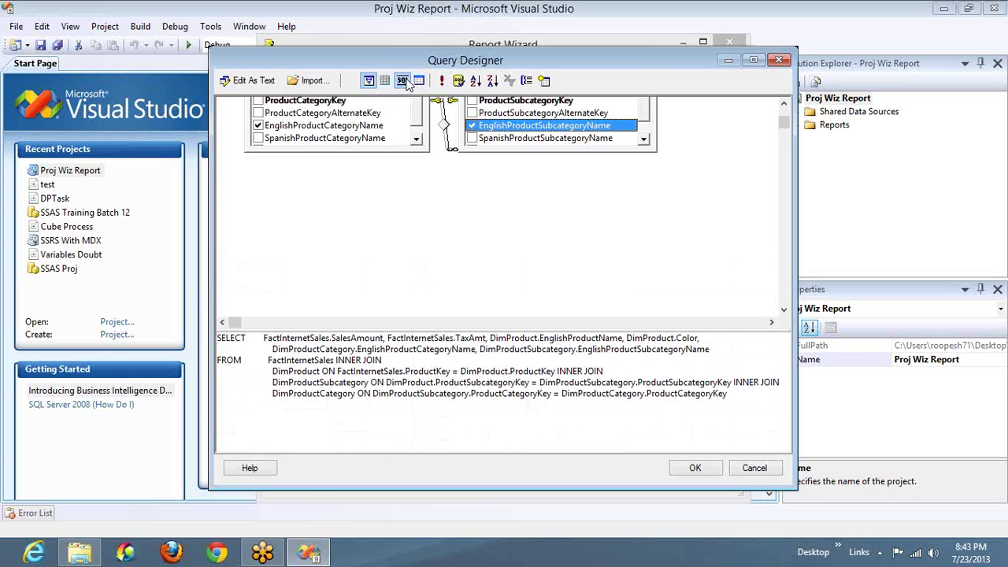
pyautogui.click(402, 81)
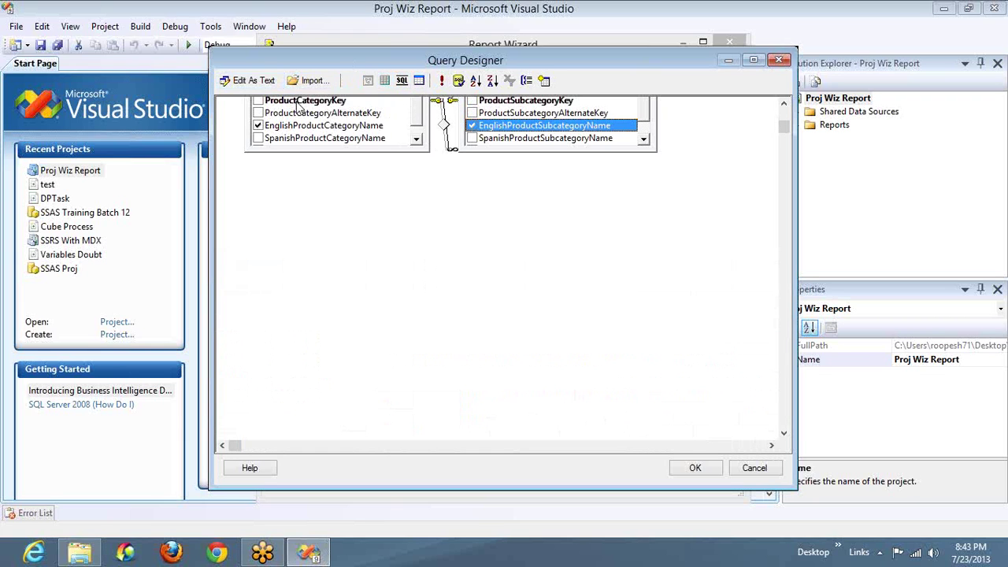
pyautogui.click(253, 81)
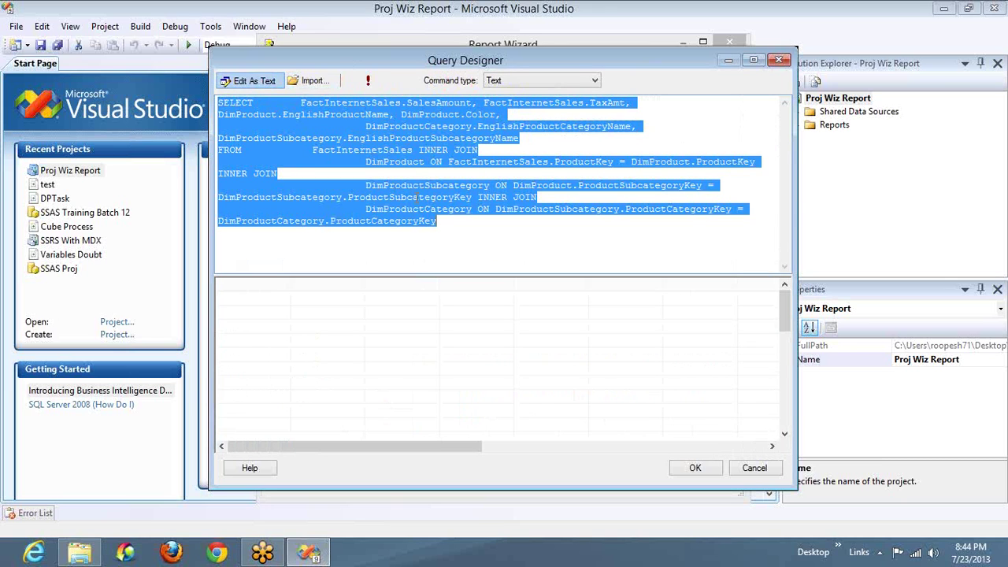
# Step: Accept the query, select the query string text, and advance to the report type page
pyautogui.click(696, 469)
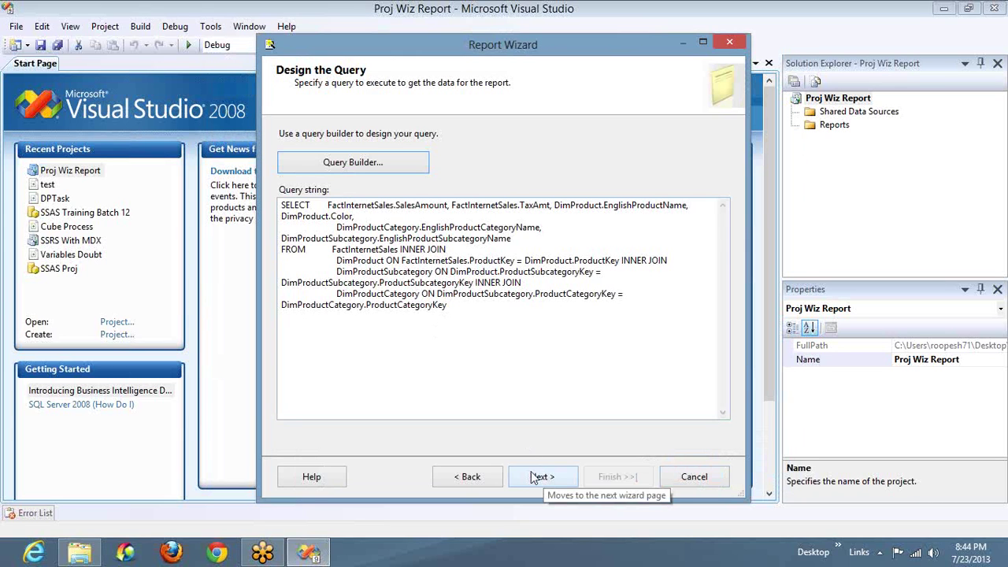
pyautogui.click(482, 313)
pyautogui.hotkey('ctrl', 'a')
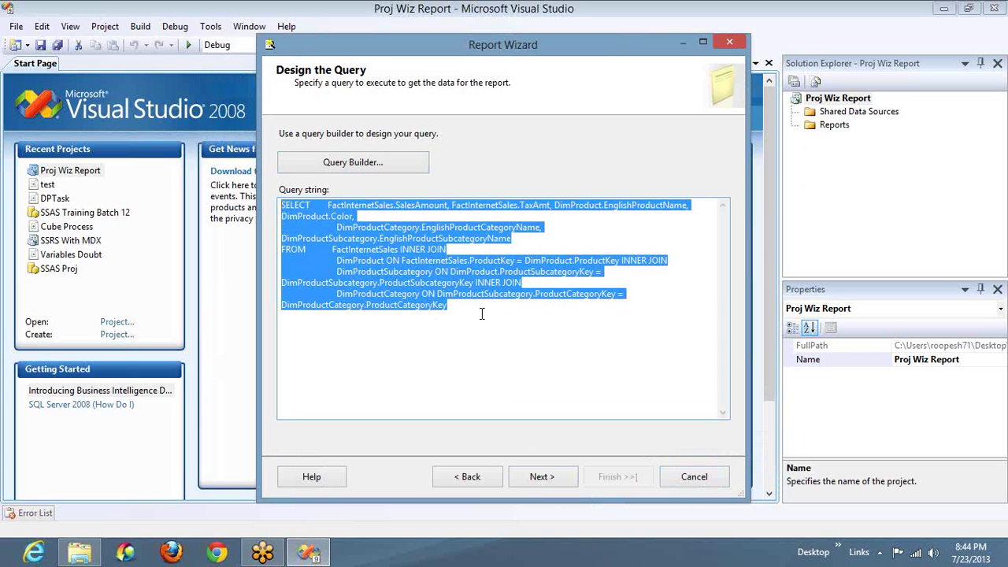
pyautogui.click(541, 476)
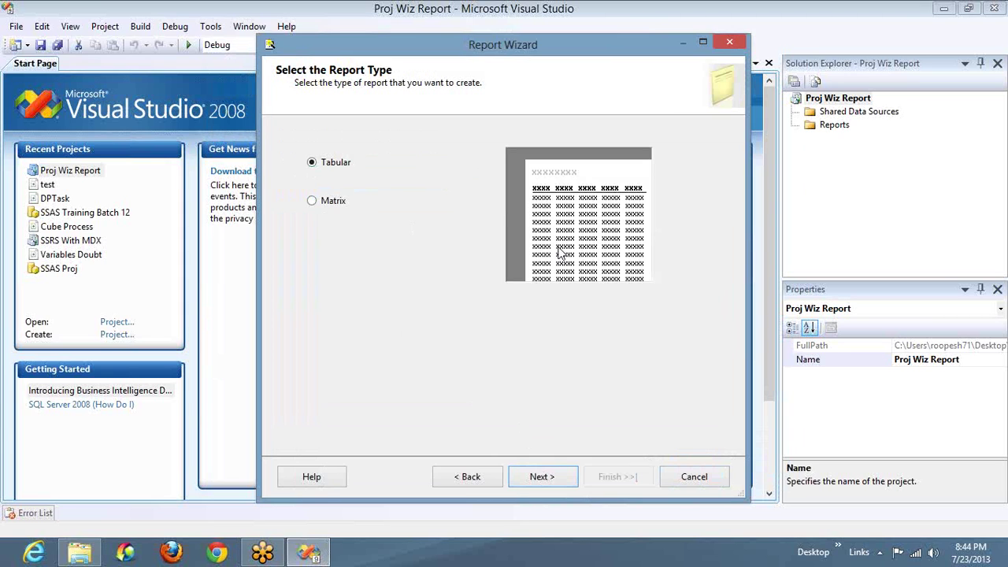
# Step: Try the Matrix layout, return to Tabular, and proceed to Design the Table
pyautogui.click(332, 202)
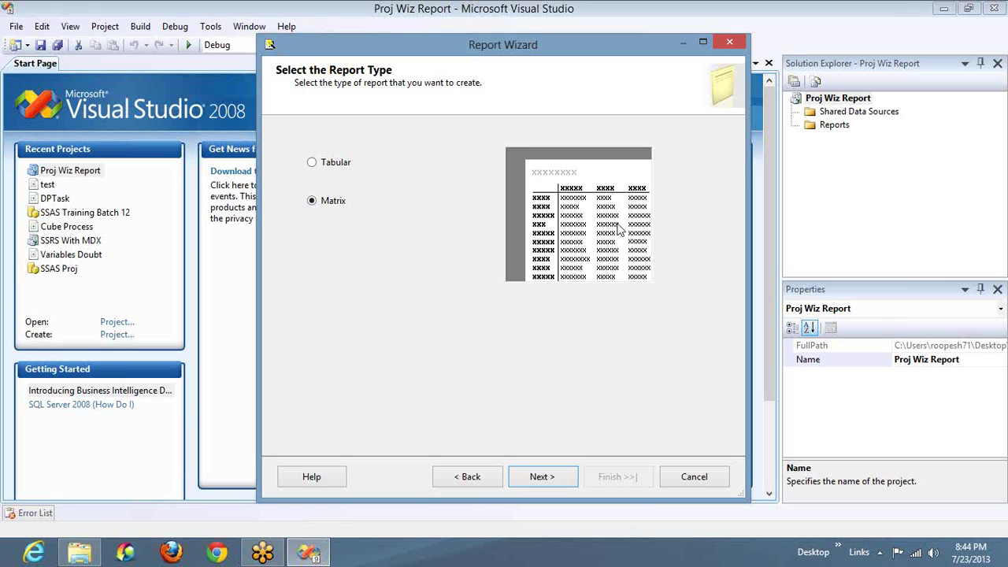
pyautogui.click(329, 162)
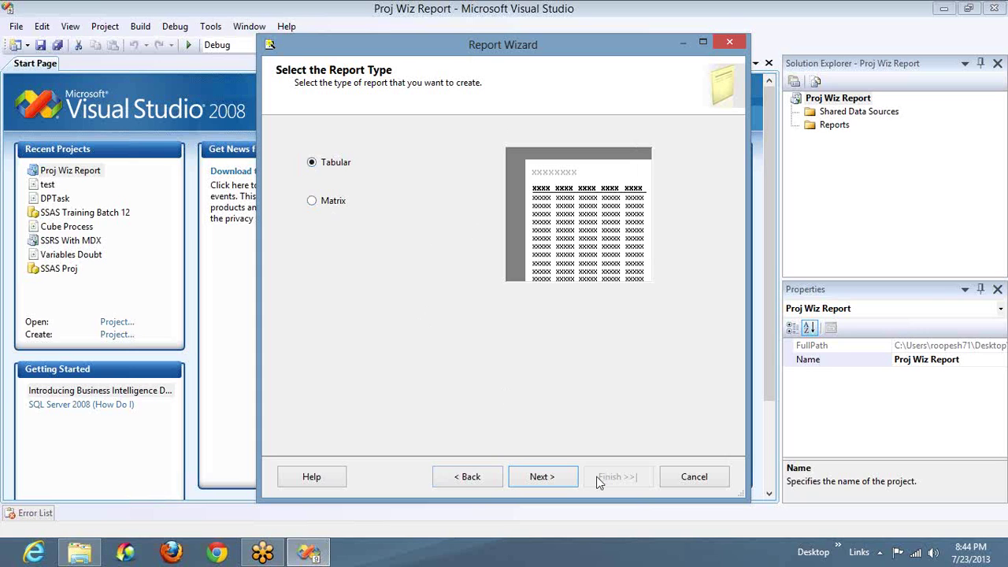
pyautogui.click(542, 476)
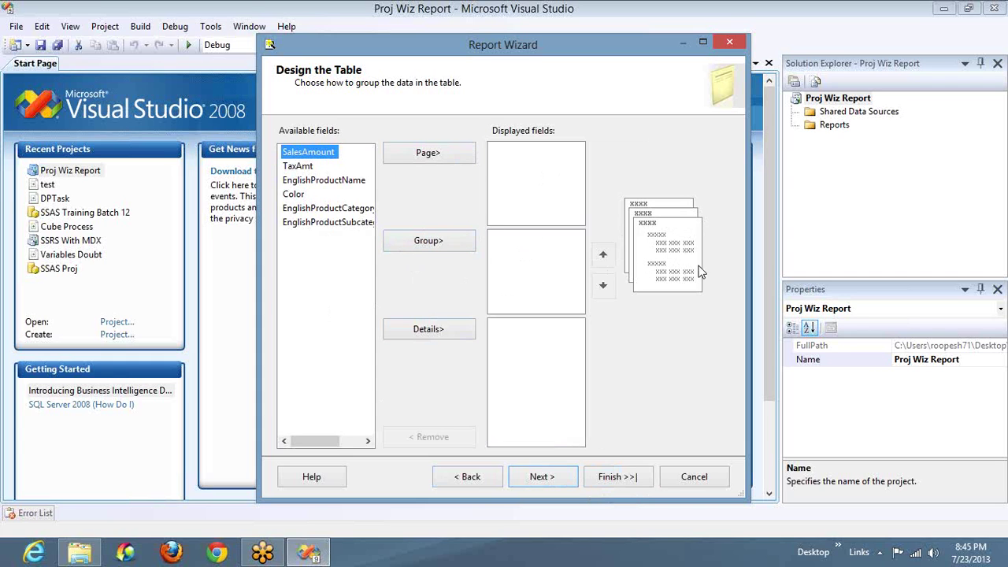
# Step: Add category, subcategory, product name and Color to Details, removing SalesAmount and TaxAmt for now
pyautogui.doubleClick(425, 330)
pyautogui.click(425, 330)
pyautogui.click(425, 330)
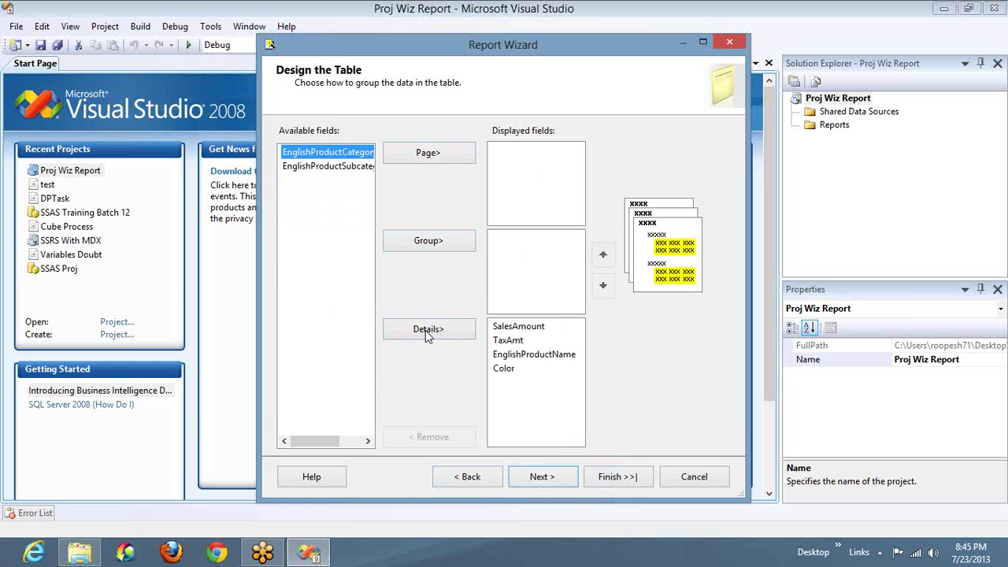
pyautogui.click(426, 330)
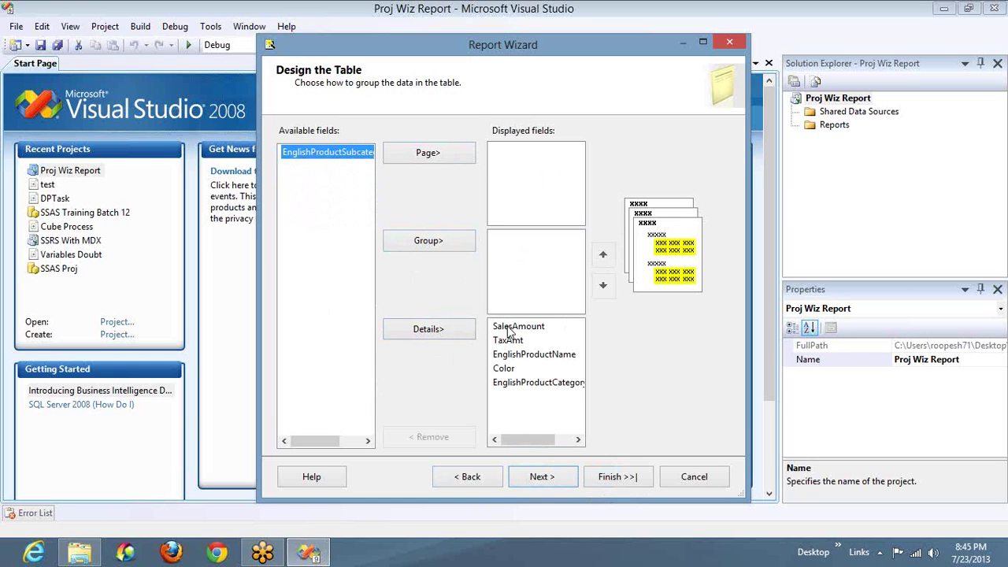
pyautogui.moveTo(508, 330); pyautogui.dragTo(509, 333)
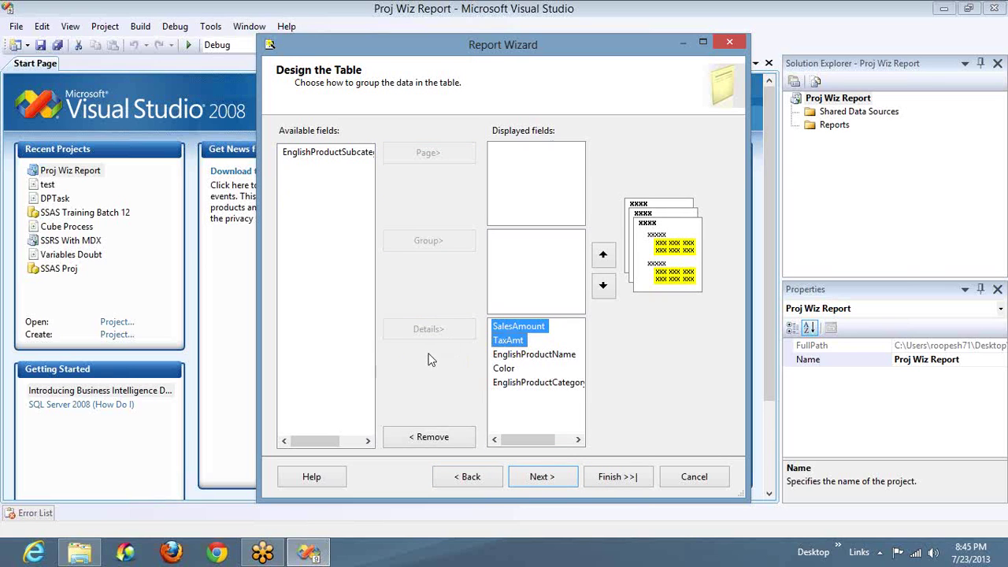
pyautogui.click(431, 440)
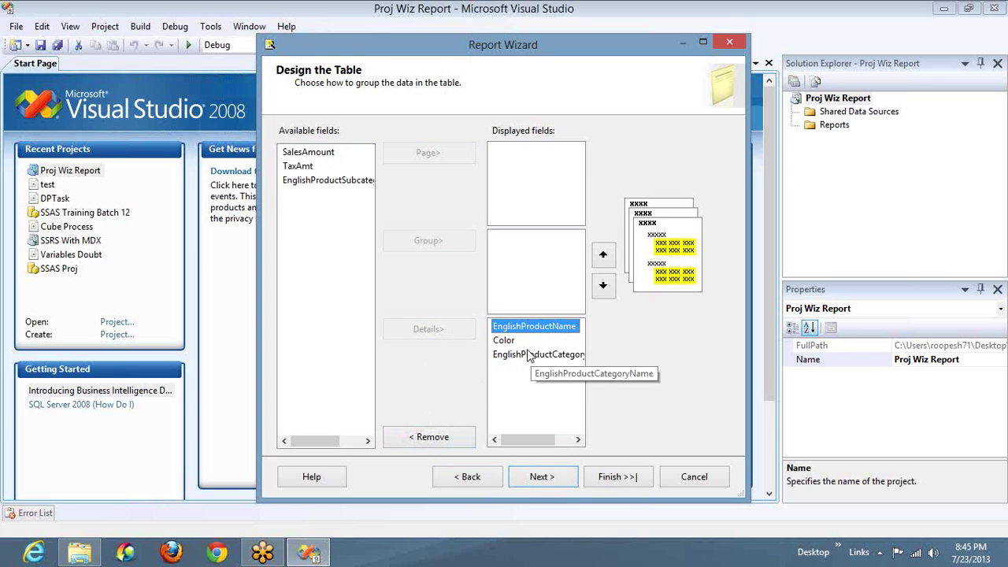
pyautogui.click(338, 180)
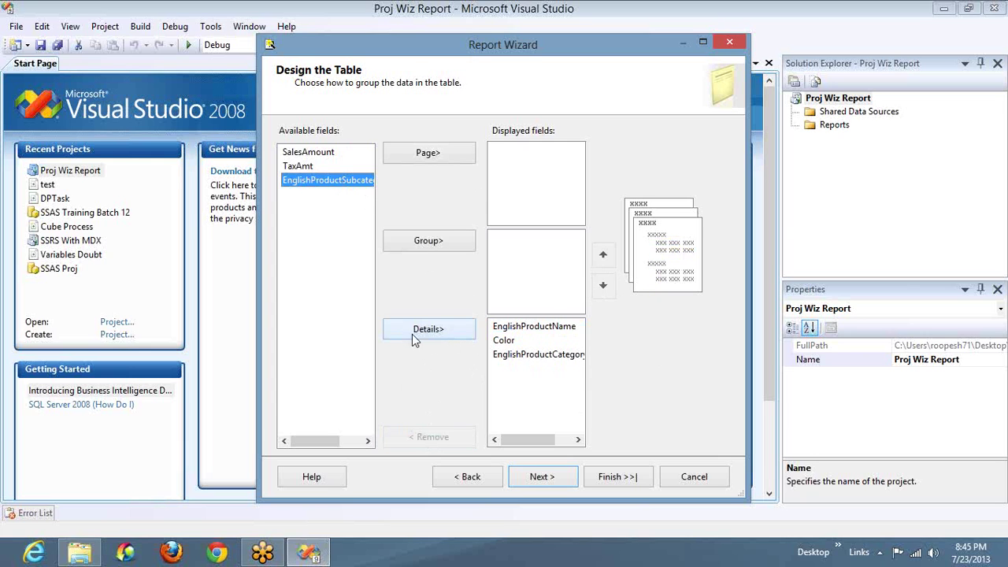
pyautogui.click(430, 330)
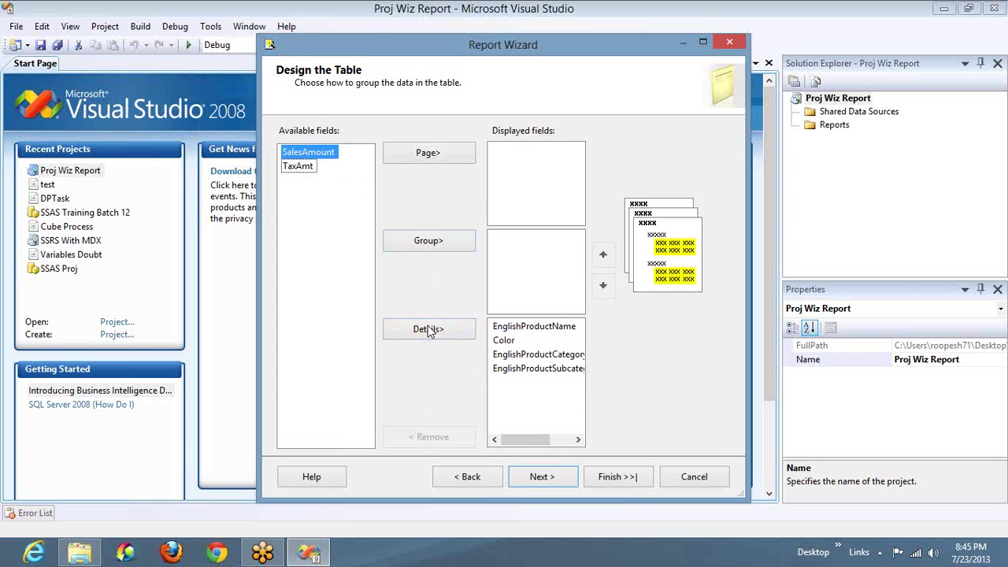
# Step: Order Details as category, subcategory, Color, product name, then append SalesAmount and TaxAmt
pyautogui.click(505, 340)
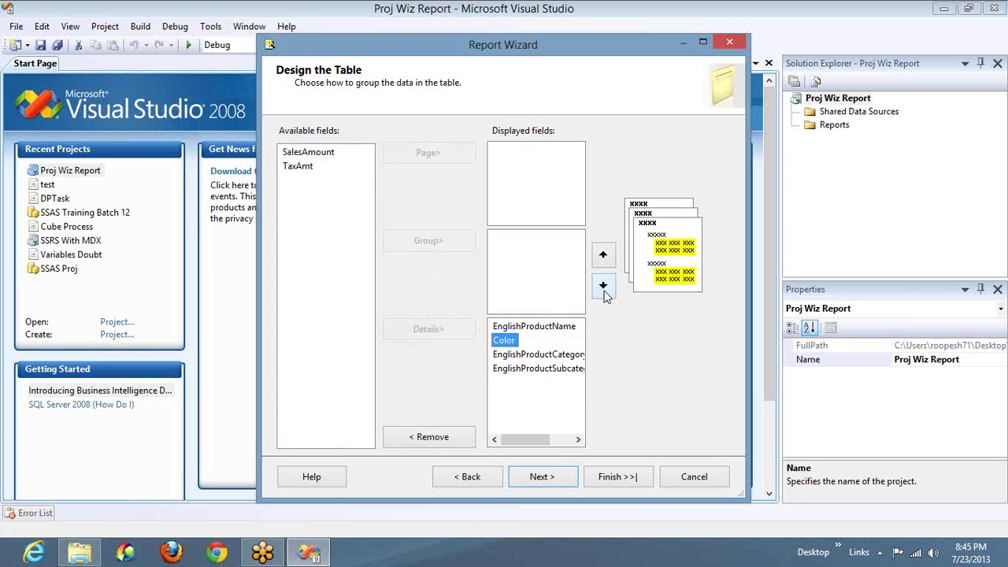
pyautogui.click(603, 288)
pyautogui.click(603, 288)
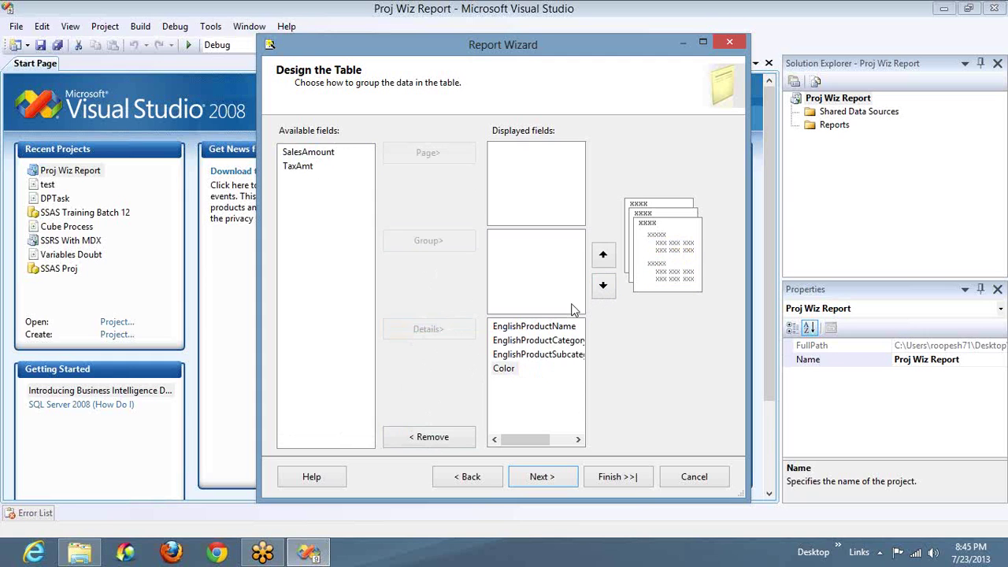
pyautogui.click(545, 330)
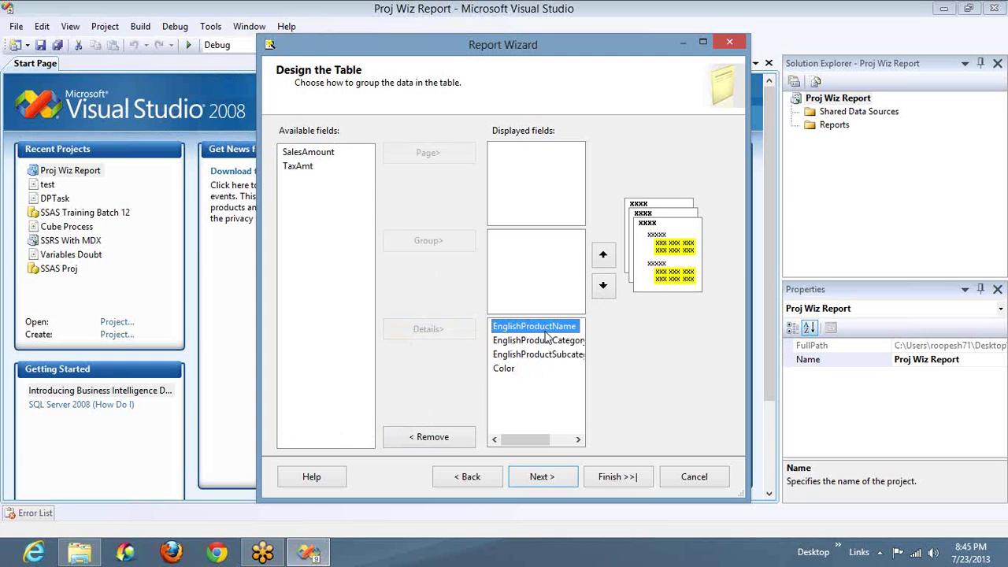
pyautogui.click(607, 286)
pyautogui.click(606, 286)
pyautogui.click(606, 286)
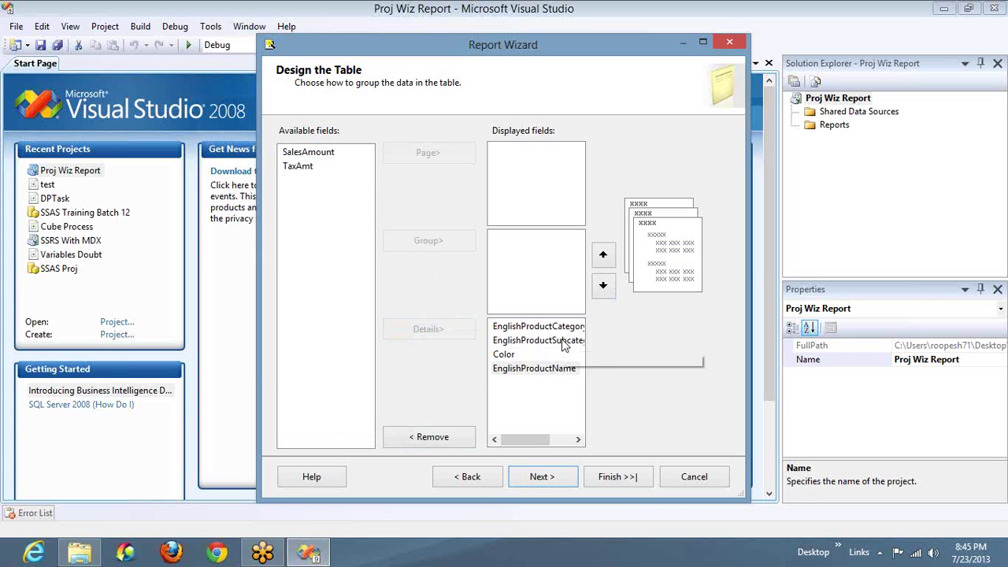
pyautogui.click(302, 157)
pyautogui.click(418, 330)
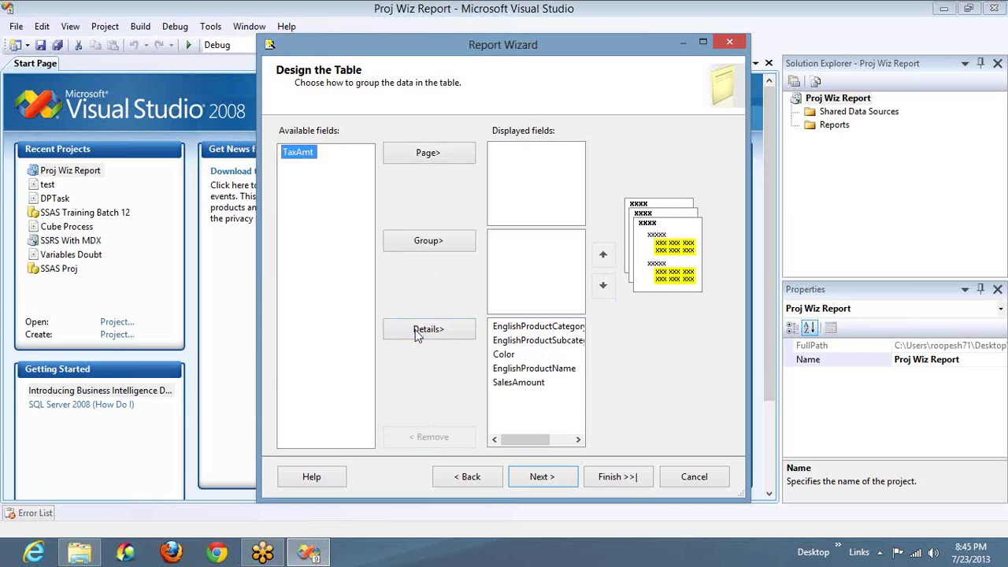
pyautogui.click(417, 332)
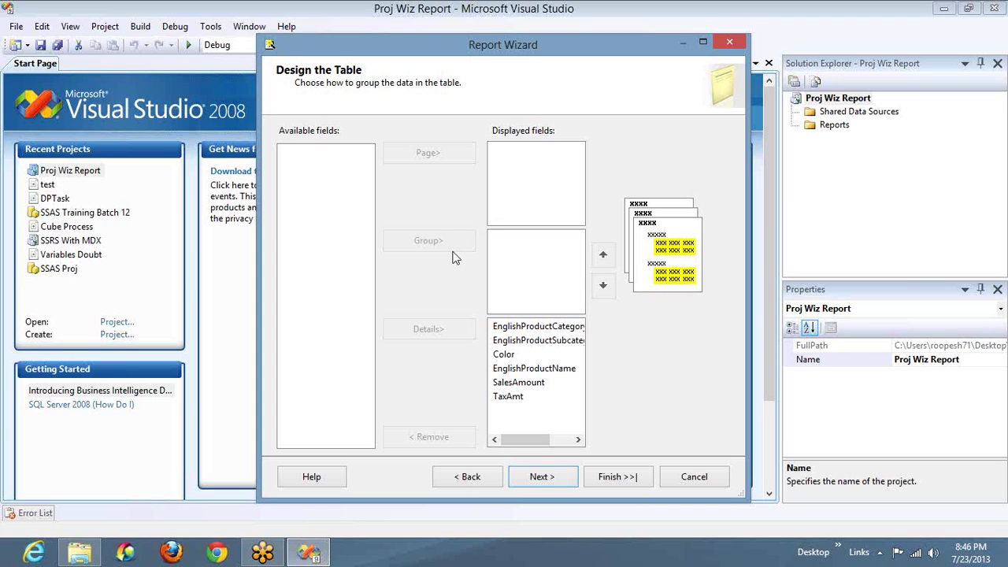
pyautogui.click(549, 478)
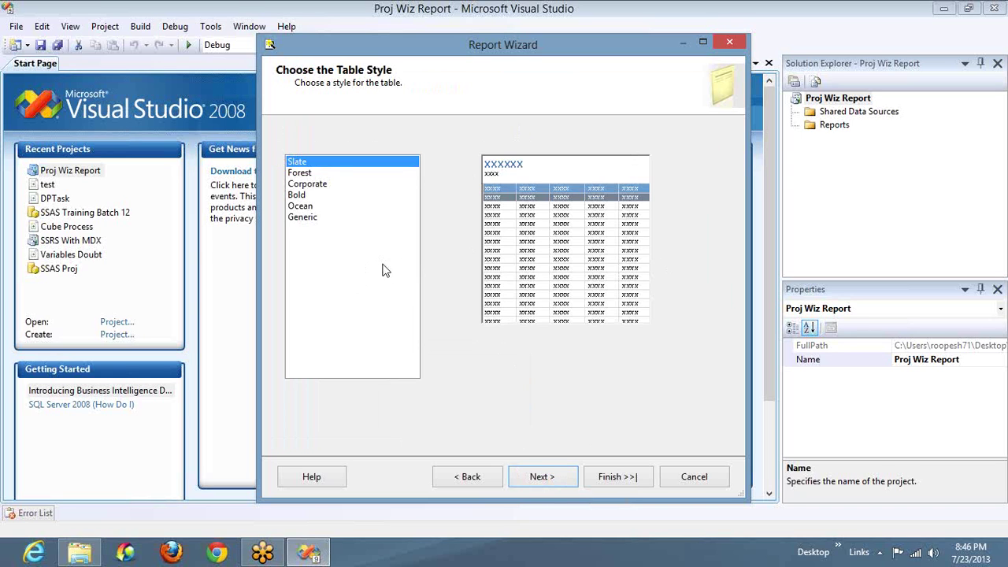
pyautogui.click(312, 174)
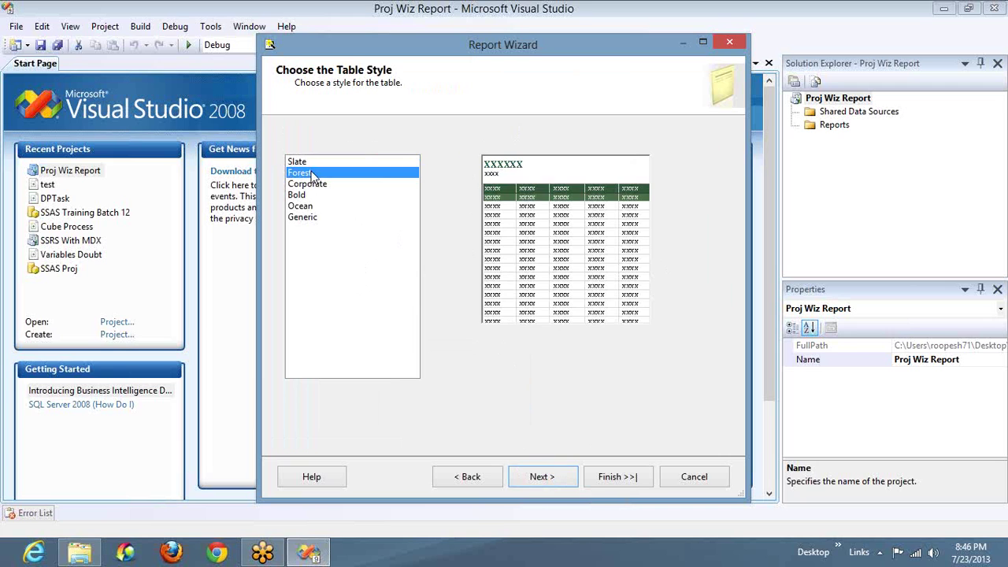
pyautogui.click(545, 476)
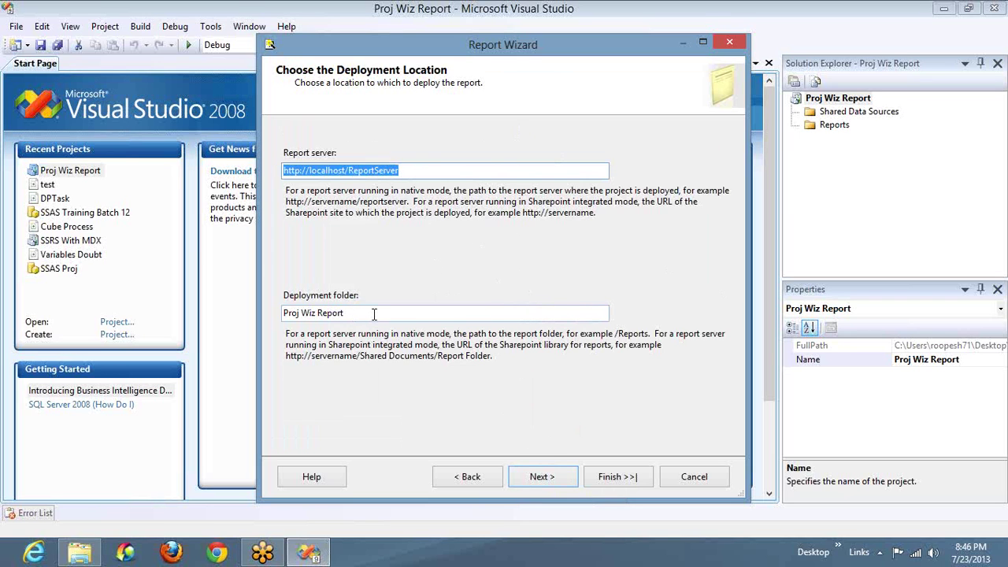
pyautogui.click(542, 477)
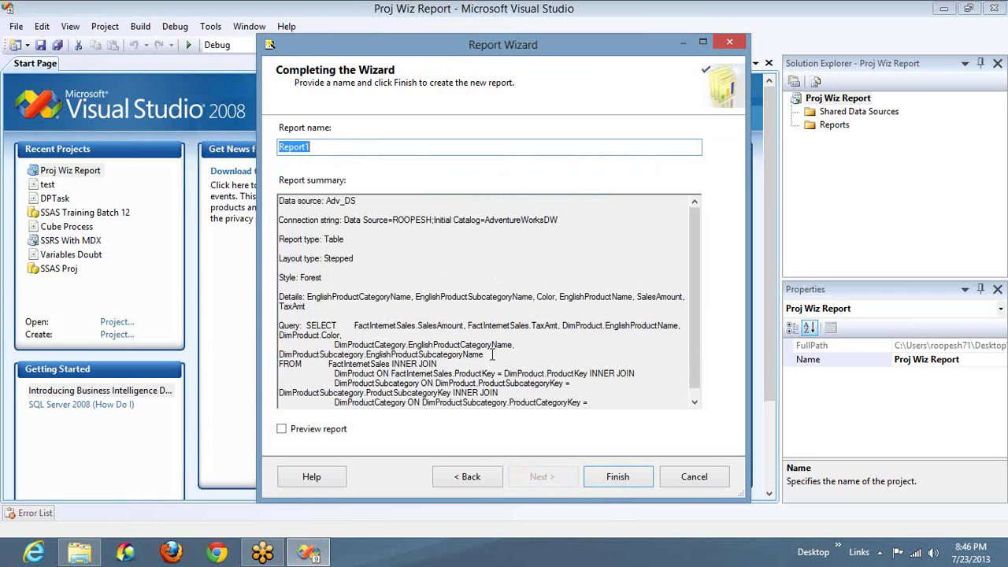
# Step: Review the summary's data source, connection string, Stepped Table layout, Forest style, fields and query
pyautogui.moveTo(326, 200); pyautogui.dragTo(340, 201)
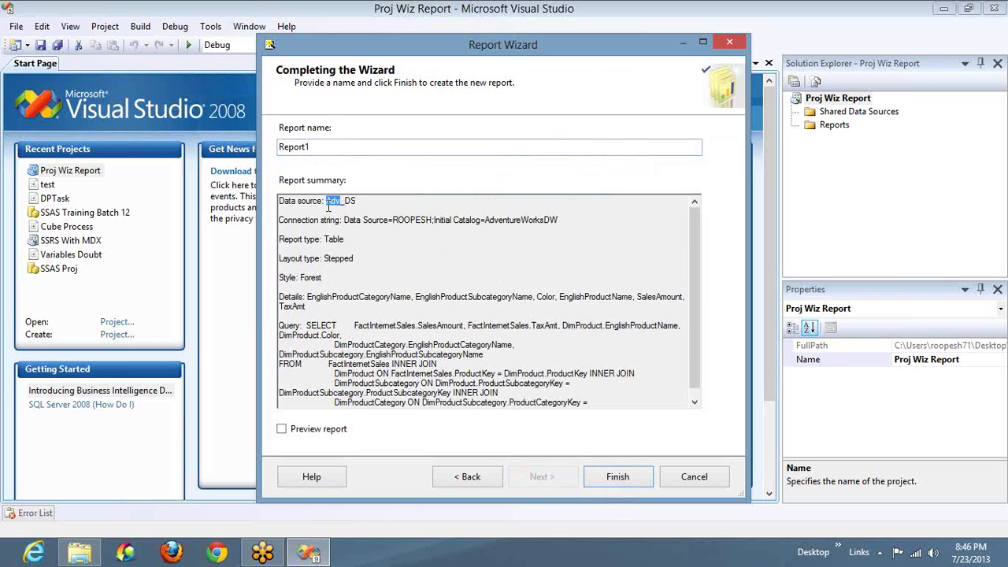
pyautogui.click(360, 201)
pyautogui.moveTo(343, 220); pyautogui.dragTo(556, 226)
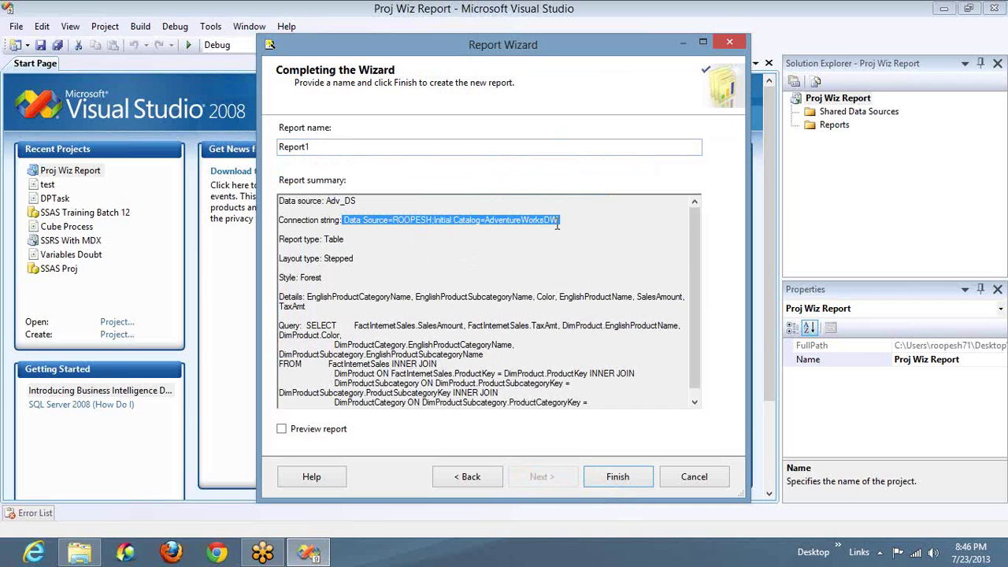
pyautogui.doubleClick(333, 240)
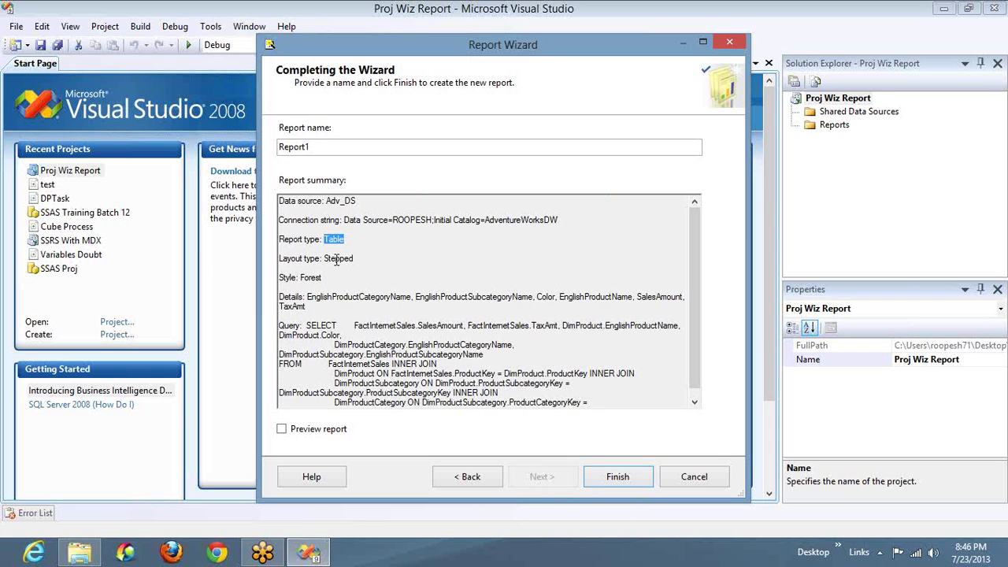
pyautogui.doubleClick(336, 260)
pyautogui.doubleClick(309, 279)
pyautogui.doubleClick(309, 297)
pyautogui.moveTo(325, 306); pyautogui.dragTo(324, 313)
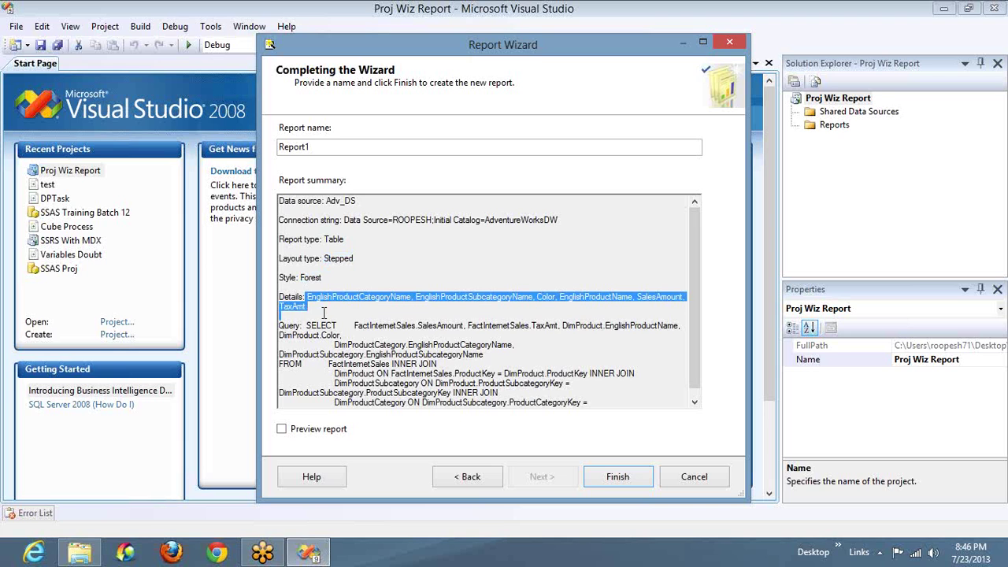
pyautogui.moveTo(306, 325); pyautogui.dragTo(355, 419)
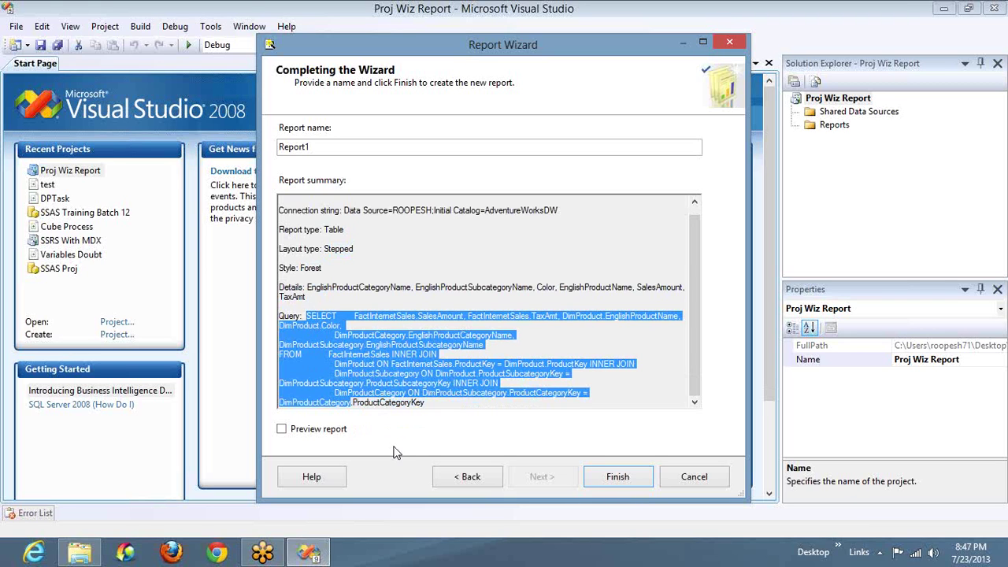
# Step: Rename the report from Report1 to 'Sales Report' and finish the wizard
pyautogui.doubleClick(435, 146)
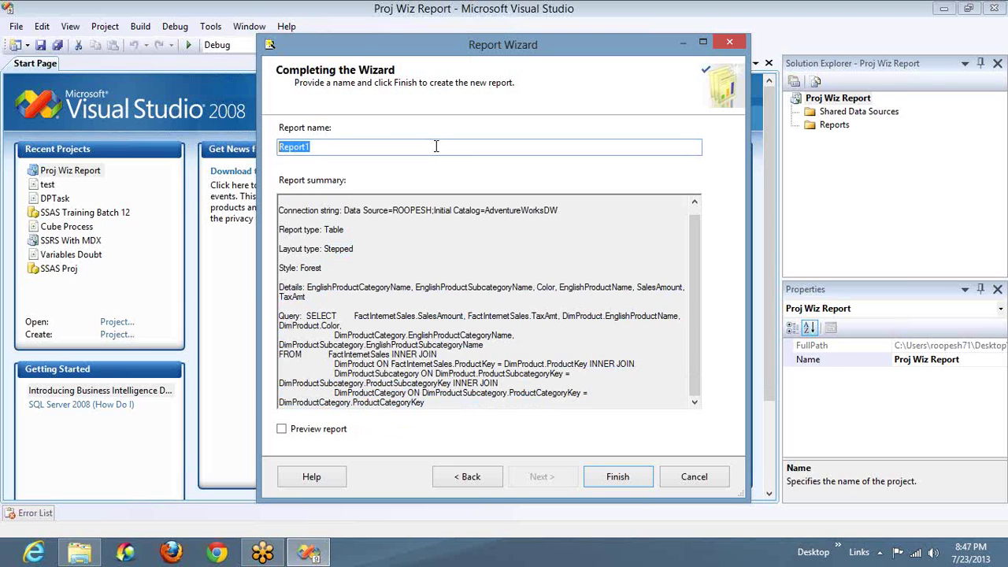
pyautogui.write('Proj')
pyautogui.press('BackSpace')
pyautogui.press('BackSpace')
pyautogui.press('BackSpace')
pyautogui.press('BackSpace')
pyautogui.write('Sals')
pyautogui.press('BackSpace')
pyautogui.press('BackSpace')
pyautogui.write('les Report')
pyautogui.click(621, 477)
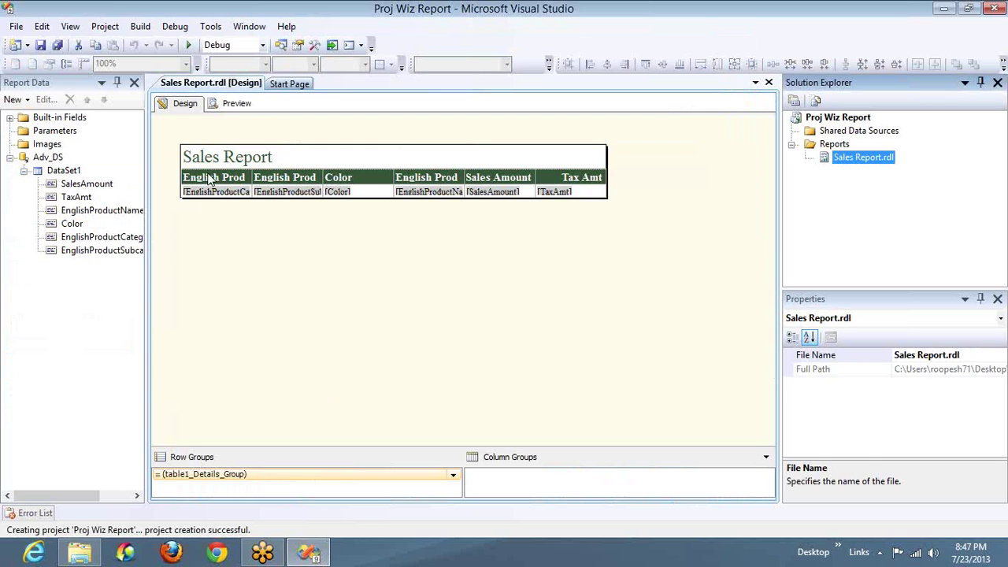
# Step: Widen the category, subcategory, Color and product name columns to fit their headers
pyautogui.click(244, 177)
pyautogui.moveTo(252, 164); pyautogui.dragTo(354, 164)
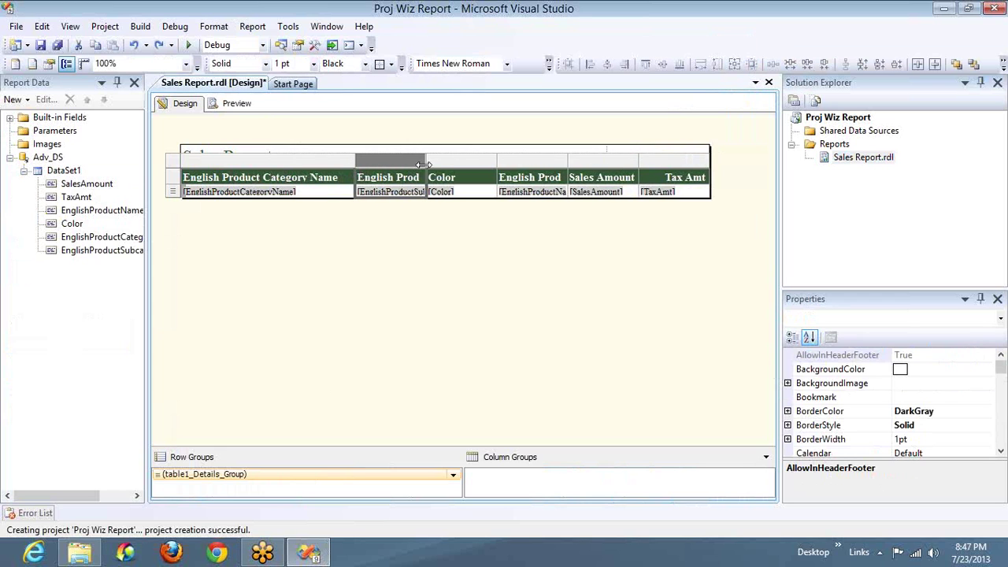
pyautogui.moveTo(425, 164); pyautogui.dragTo(497, 164)
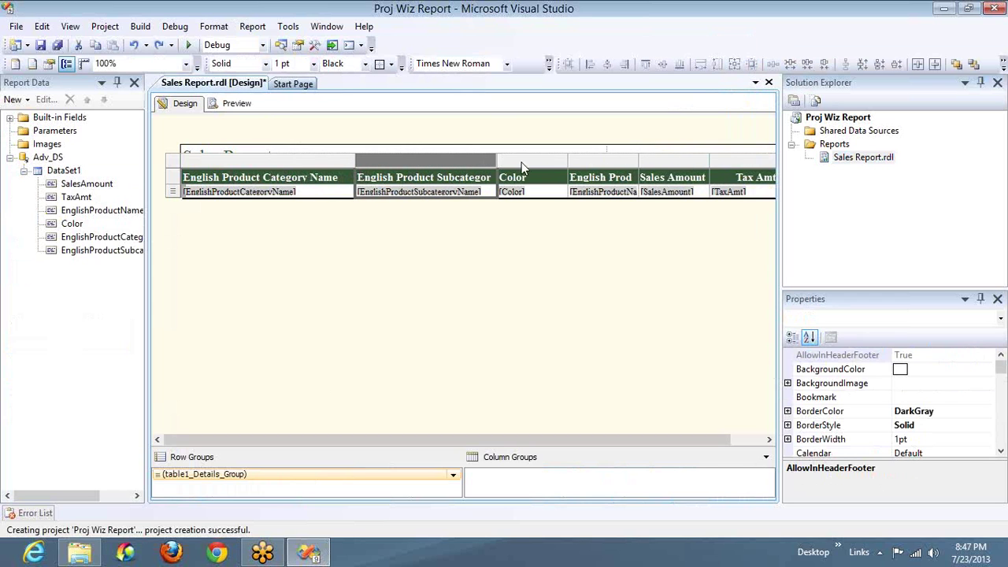
pyautogui.moveTo(567, 162); pyautogui.dragTo(607, 162)
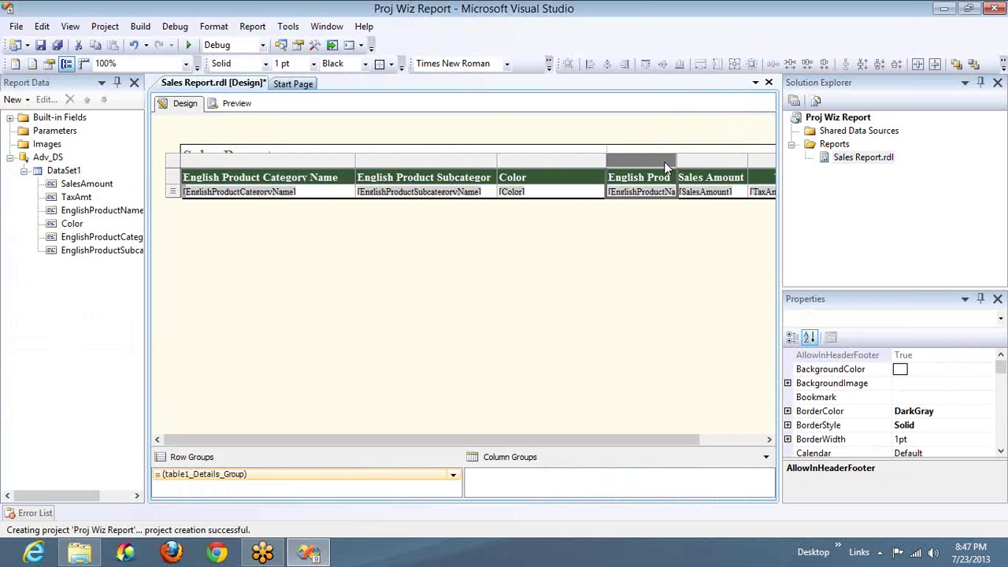
pyautogui.moveTo(675, 160); pyautogui.dragTo(779, 159)
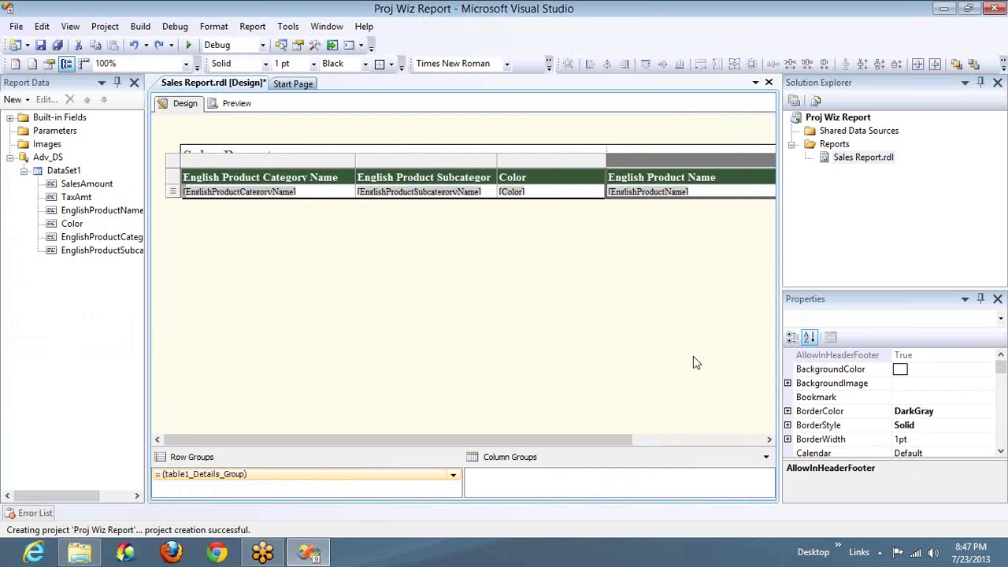
# Step: Widen the Sales Amount and Tax Amt columns at the table's right end
pyautogui.click(706, 443)
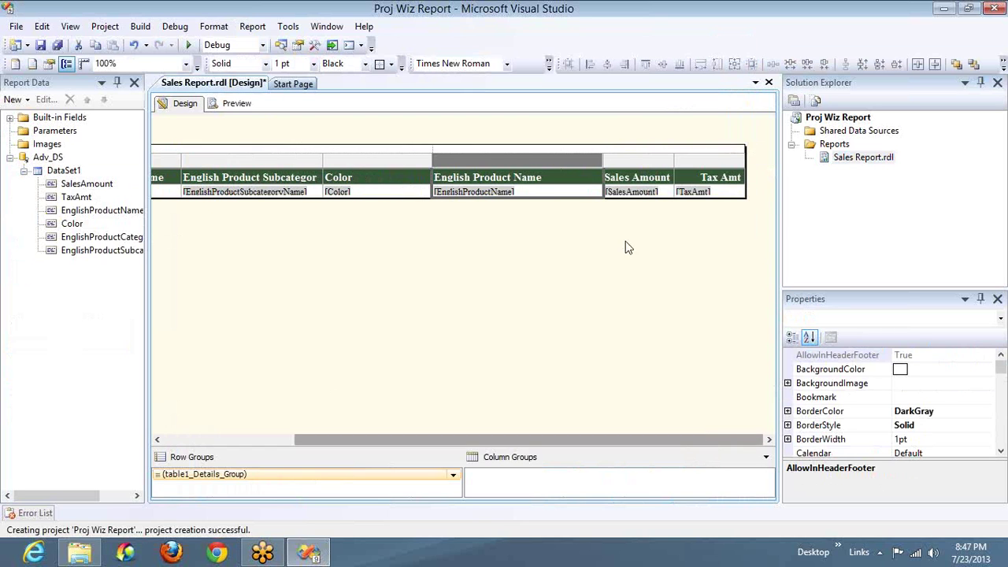
pyautogui.click(629, 182)
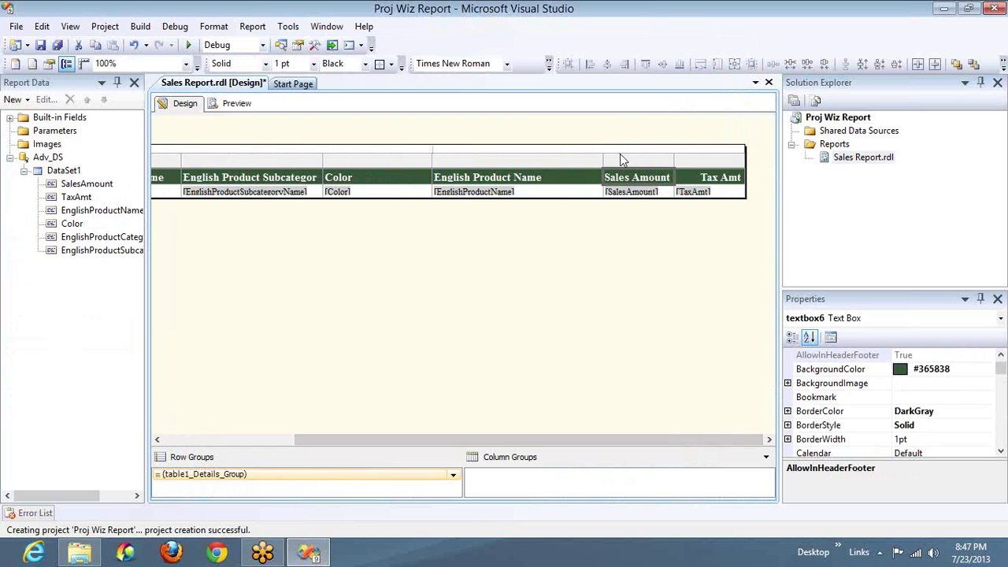
pyautogui.moveTo(673, 160); pyautogui.dragTo(698, 161)
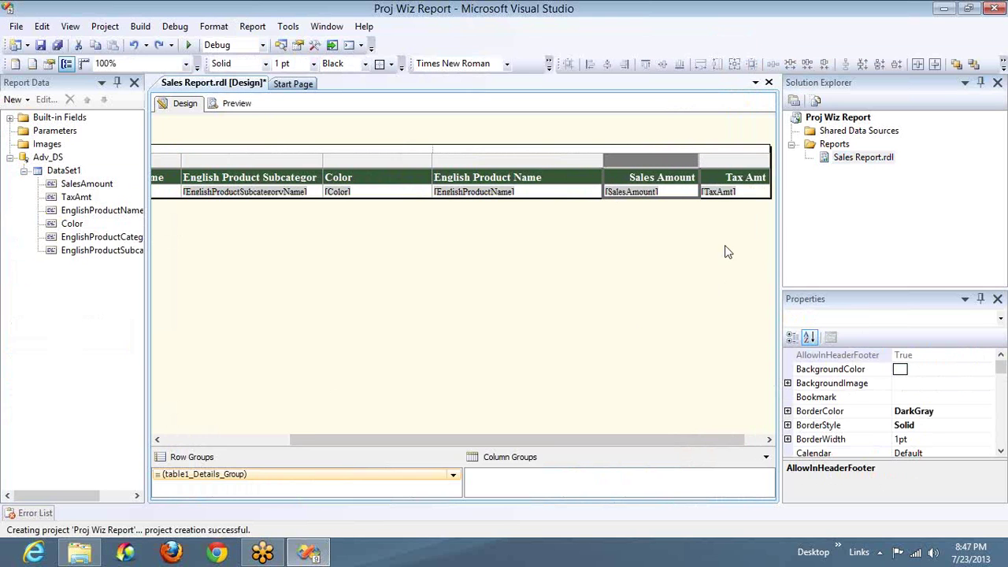
pyautogui.click(768, 441)
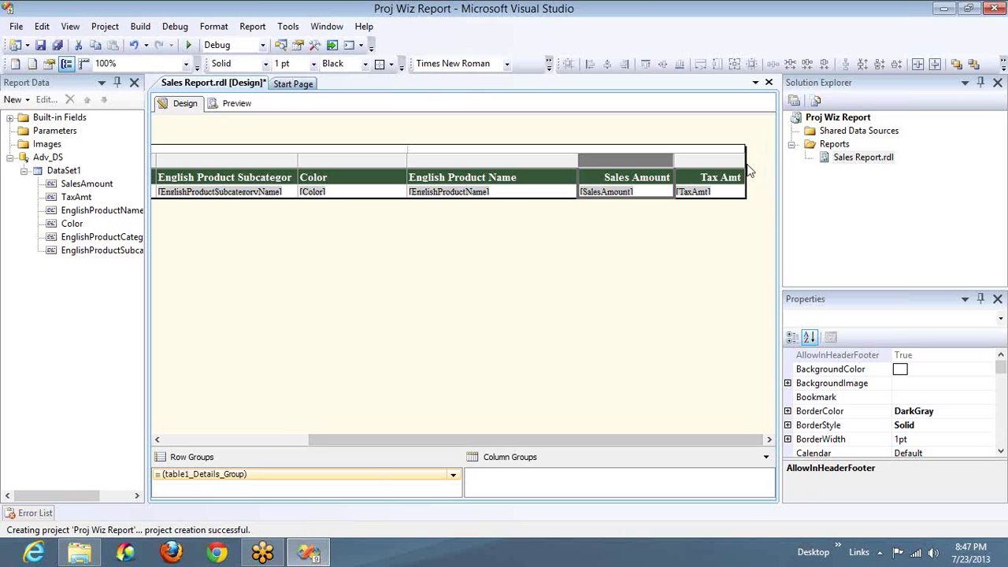
pyautogui.click(748, 165)
pyautogui.moveTo(748, 166); pyautogui.dragTo(764, 166)
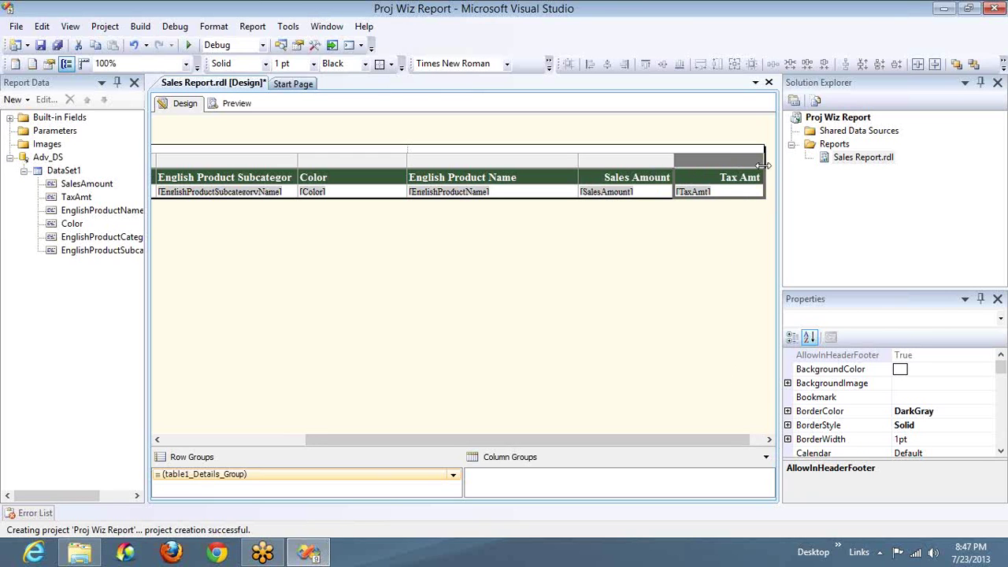
pyautogui.click(178, 438)
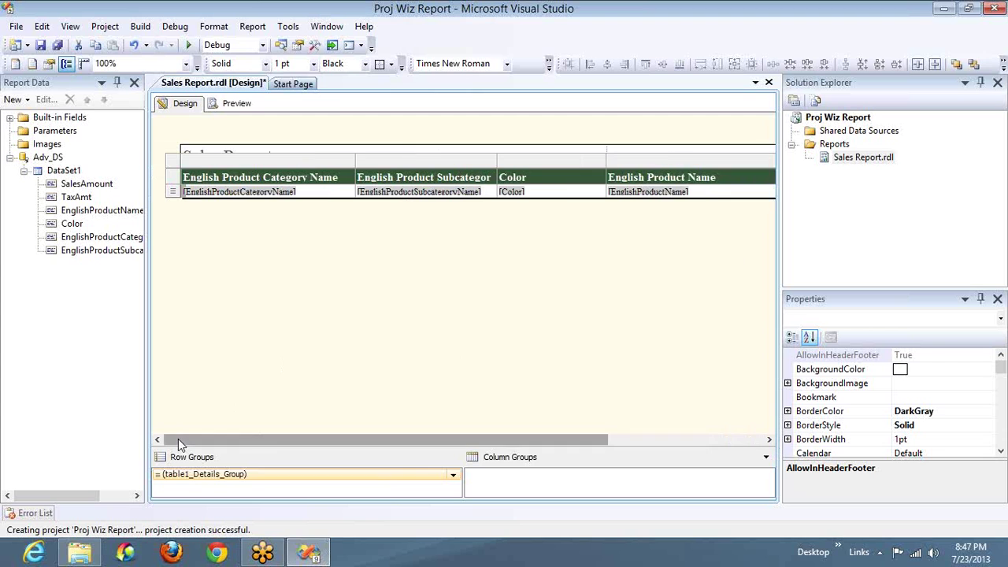
# Step: Preview Sales Report, page through to the last of 1101 pages, then refresh it
pyautogui.click(238, 107)
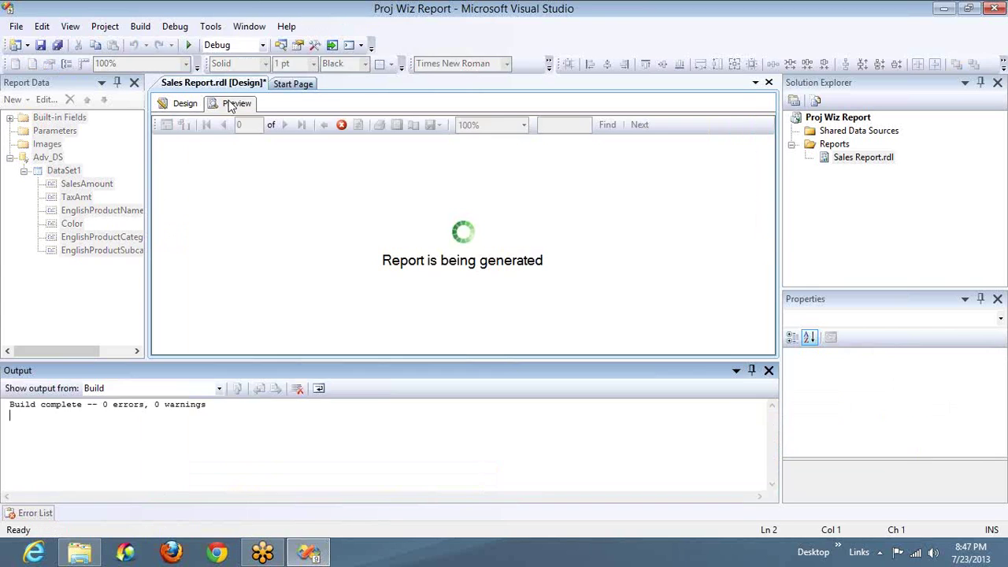
pyautogui.click(769, 374)
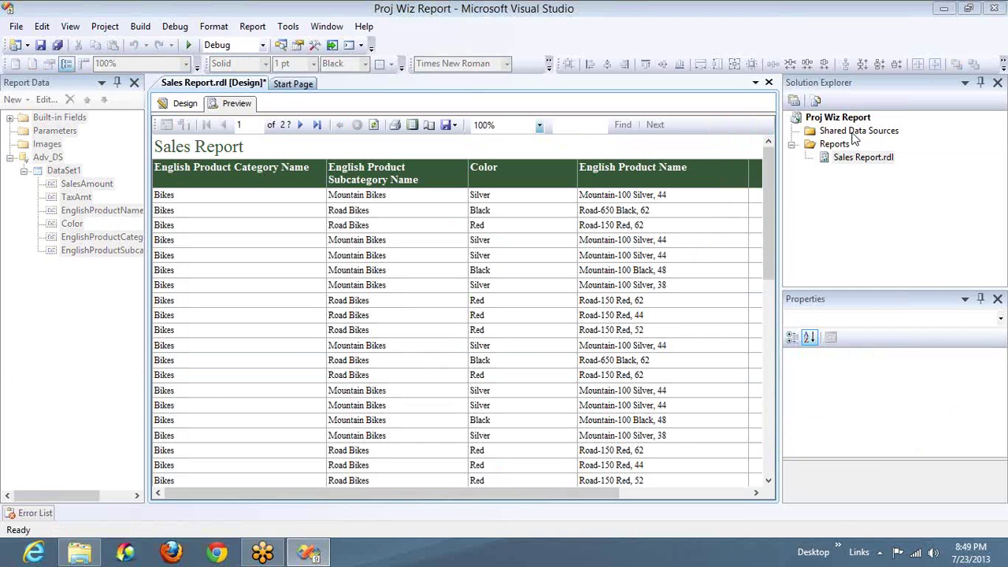
pyautogui.click(302, 125)
pyautogui.click(301, 125)
pyautogui.click(302, 126)
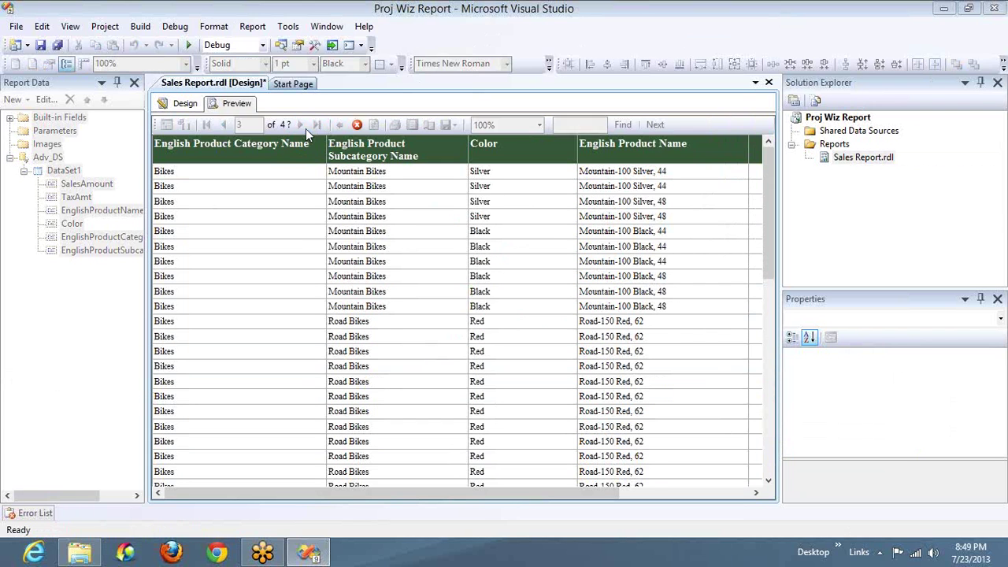
pyautogui.click(302, 125)
pyautogui.click(302, 125)
pyautogui.click(301, 125)
pyautogui.click(302, 125)
pyautogui.click(303, 126)
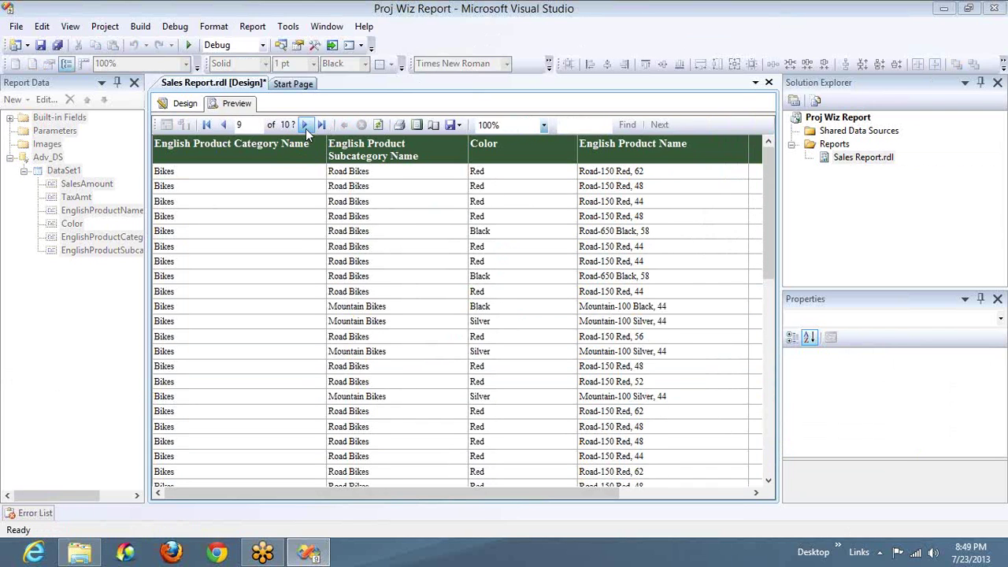
pyautogui.click(302, 126)
pyautogui.click(322, 126)
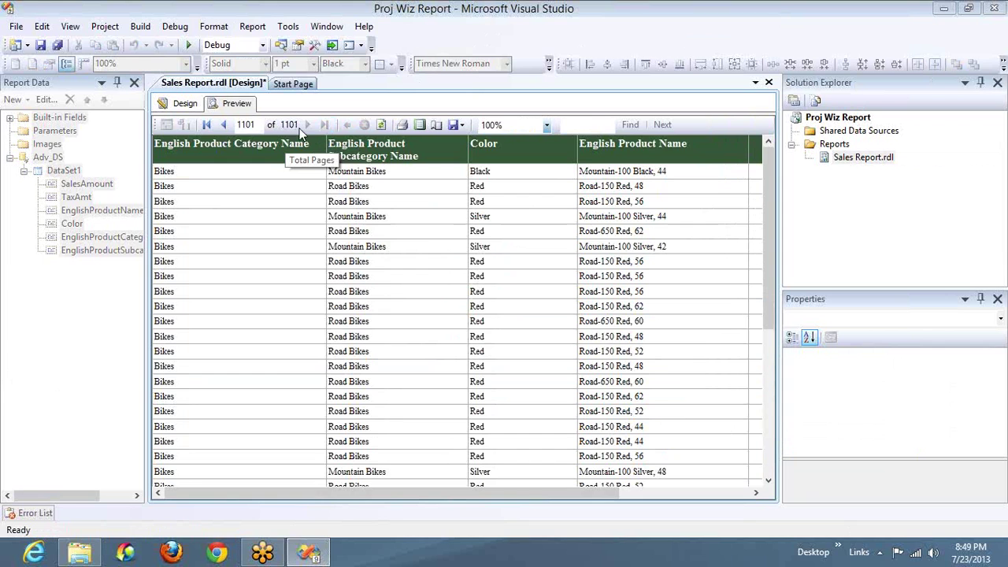
pyautogui.click(380, 126)
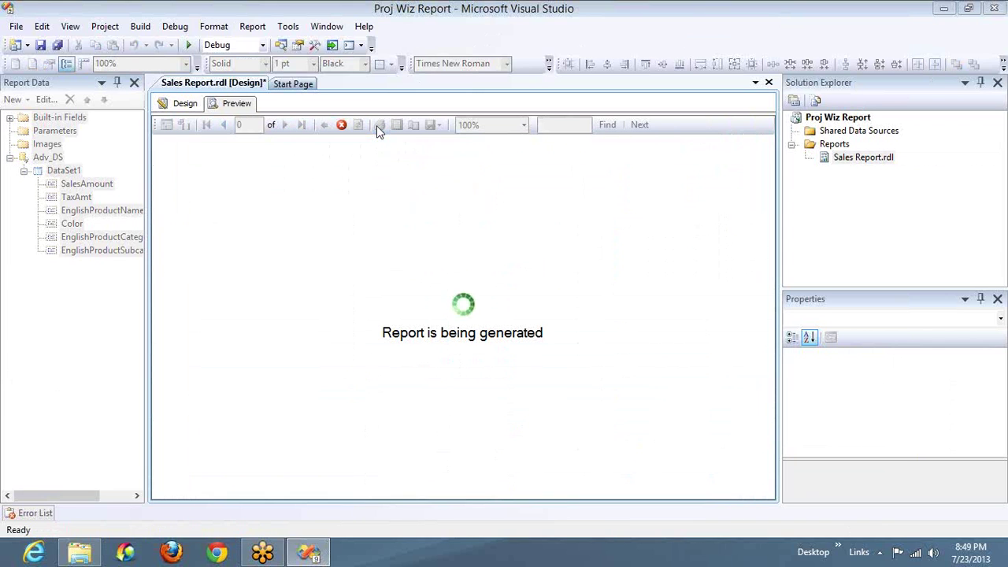
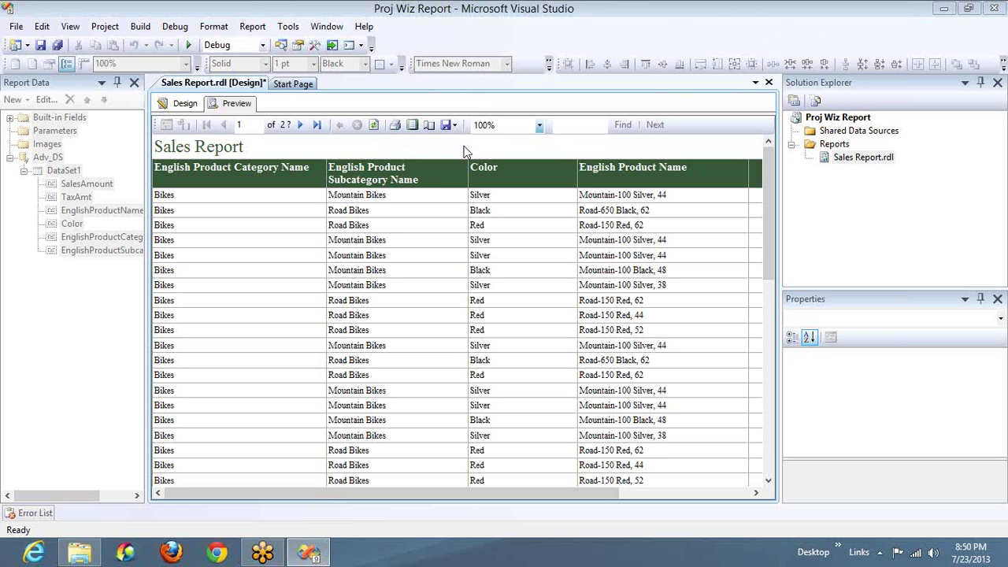
# Step: Return to design layout and select DataSet1's entire SQL query for copying
pyautogui.click(183, 104)
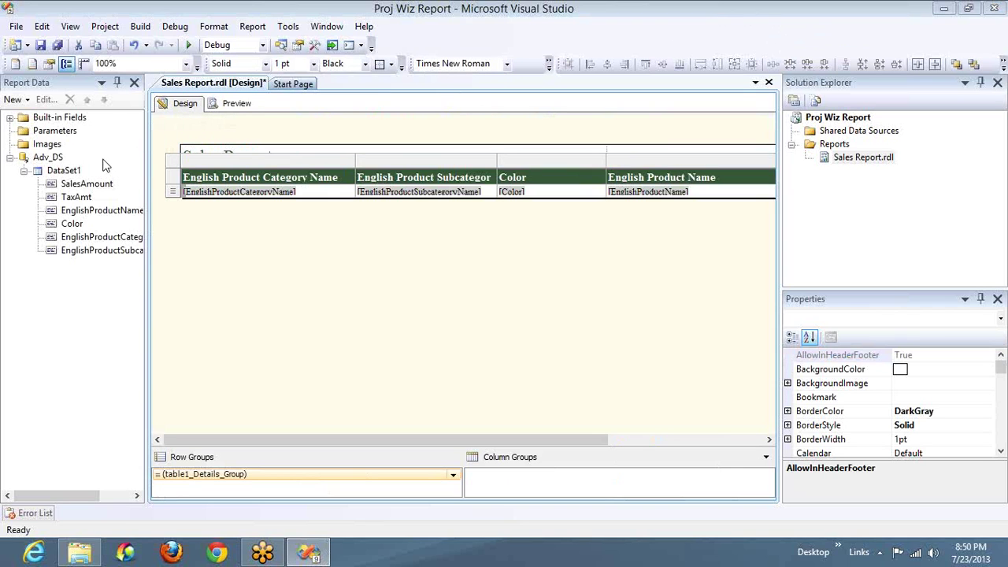
pyautogui.doubleClick(60, 170)
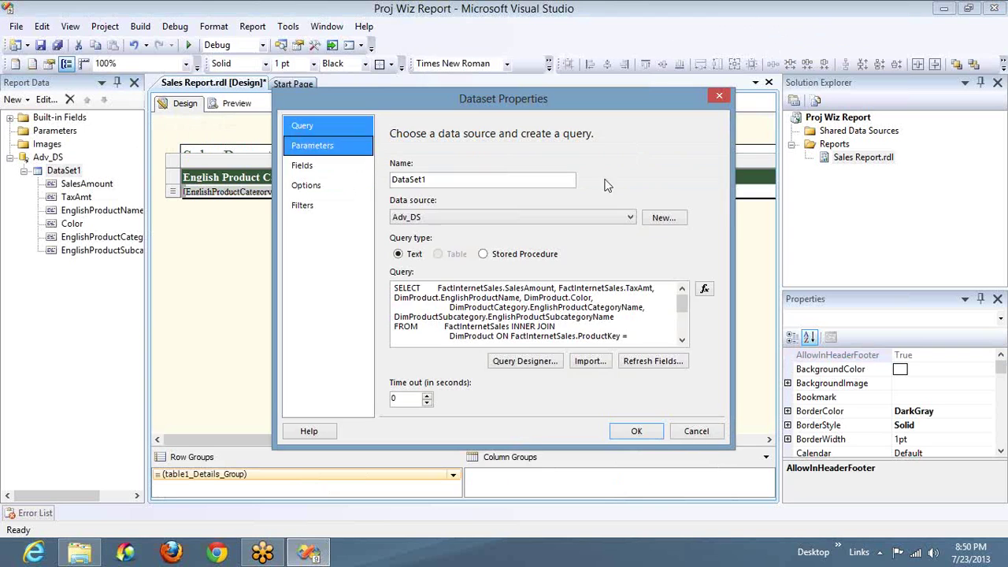
pyautogui.click(513, 298)
pyautogui.hotkey('ctrl', 'a')
pyautogui.hotkey('ctrl', 'c')
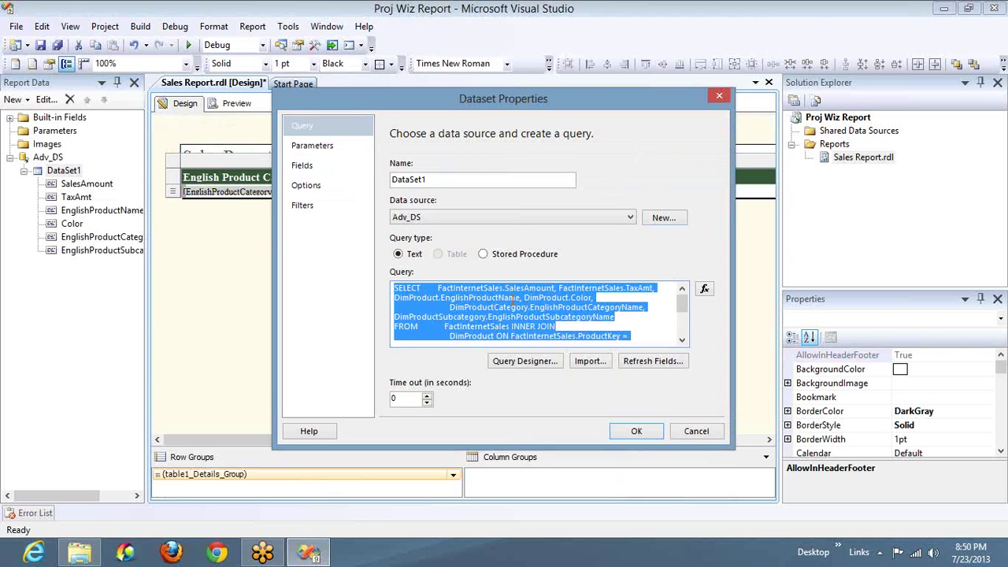
# Step: Rename the dataset from DataSet1 to ADV_Data and confirm
pyautogui.click(460, 177)
pyautogui.press('Home')
pyautogui.write('ADV_Data')
pyautogui.hotkey('shift', 'End')
pyautogui.press('Delete')
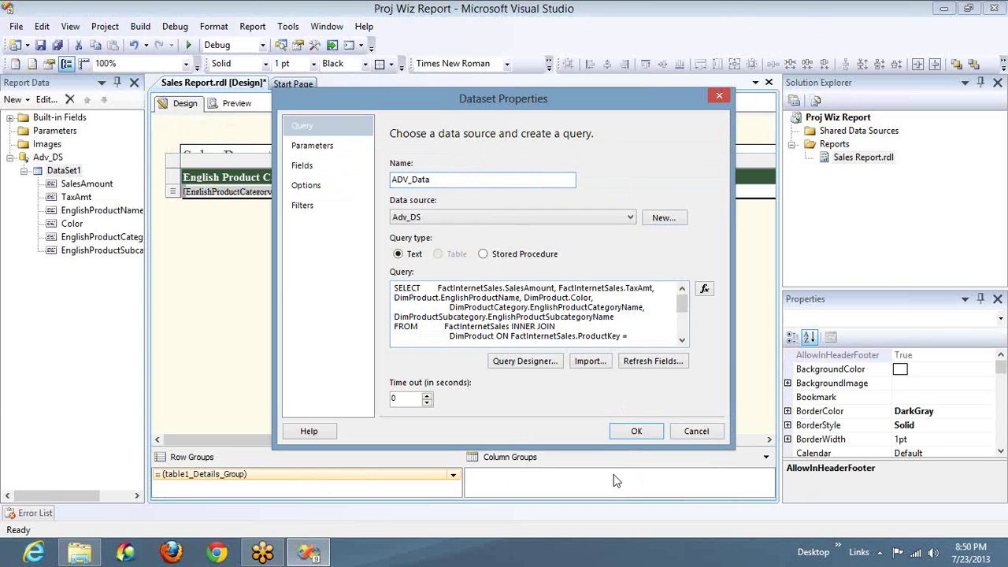
pyautogui.click(636, 432)
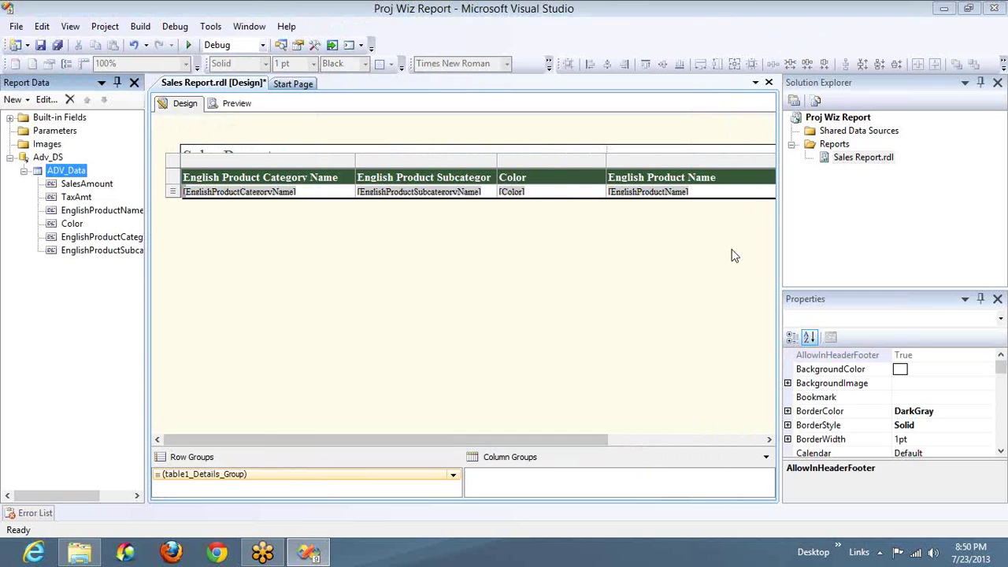
# Step: Start the Report Wizard from the Reports folder and advance to the data source step
pyautogui.rightClick(836, 147)
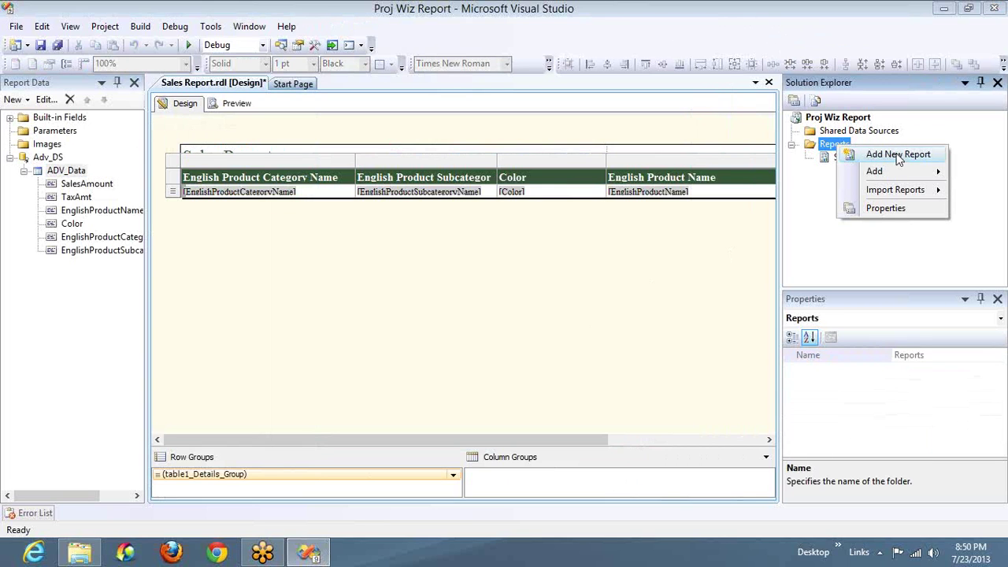
pyautogui.click(899, 161)
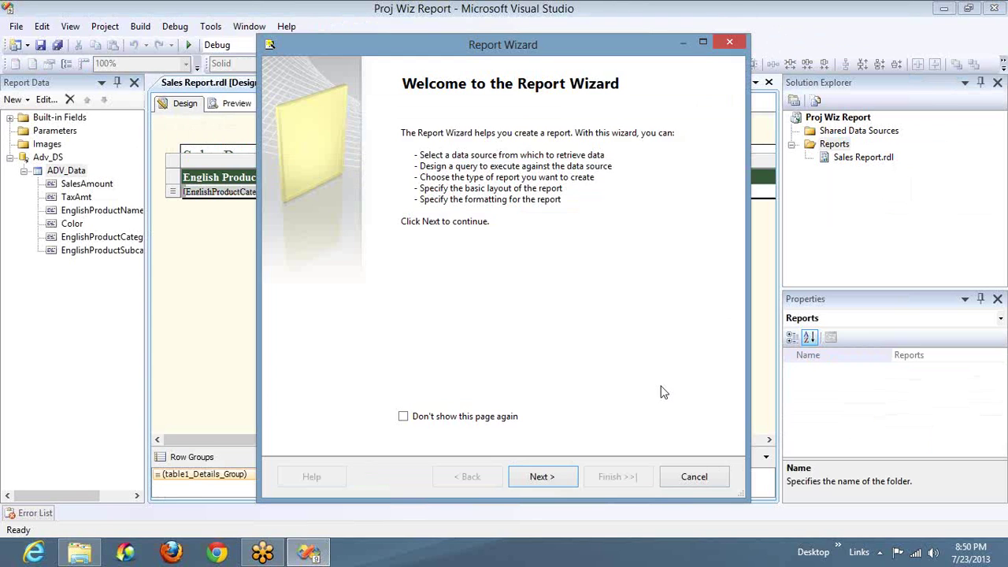
pyautogui.click(561, 480)
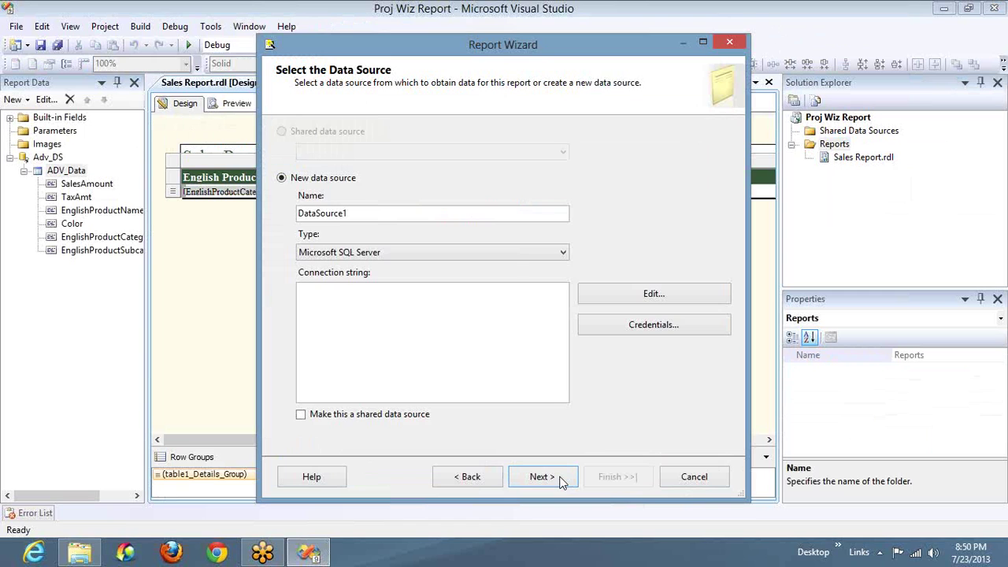
# Step: Name the new data source ADV_DS with type Microsoft SQL Server
pyautogui.click(371, 213)
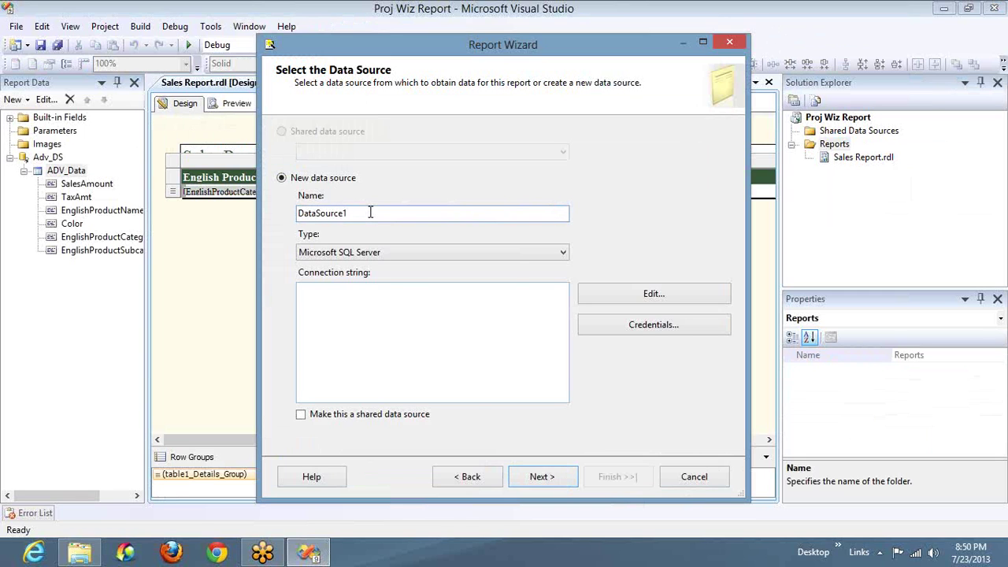
pyautogui.doubleClick(370, 212)
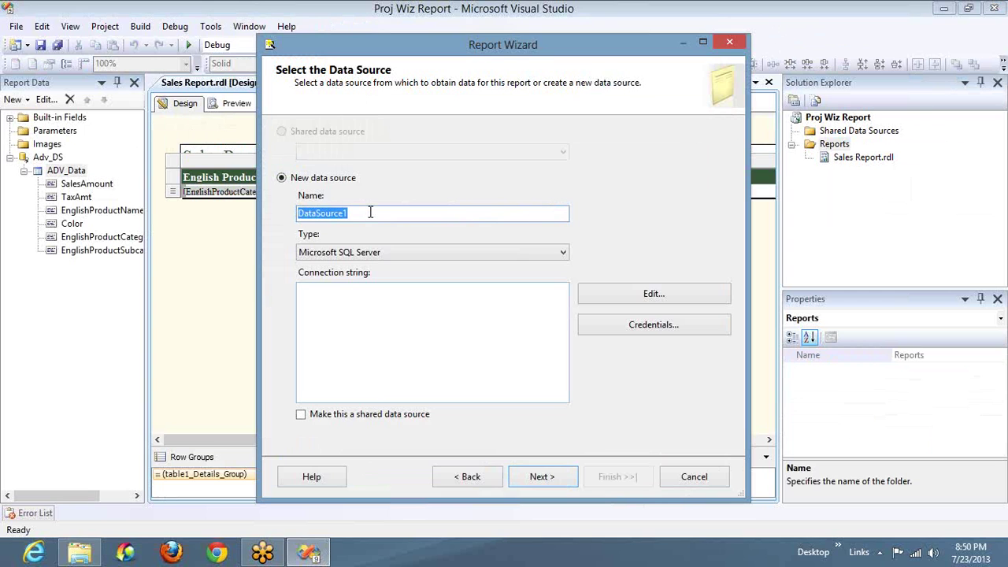
pyautogui.write('ADV_DS')
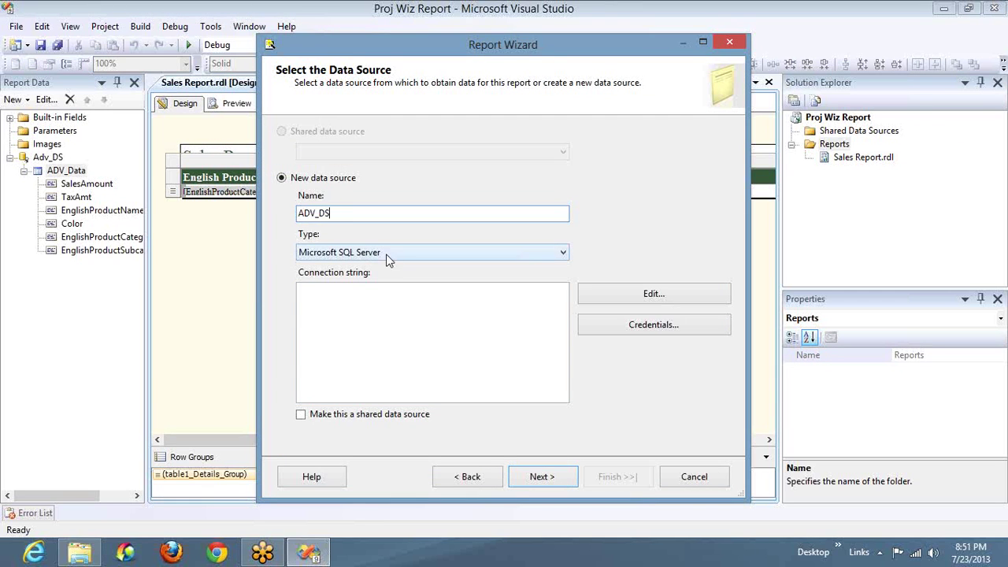
pyautogui.click(386, 254)
pyautogui.click(399, 266)
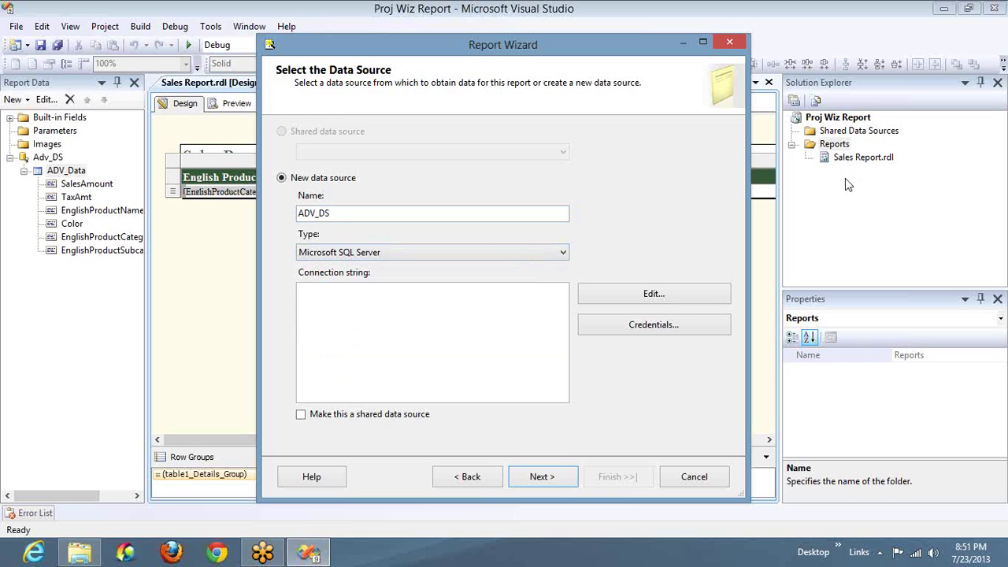
# Step: Connect the data source to the AdventureWorksDW database on the local server
pyautogui.click(668, 292)
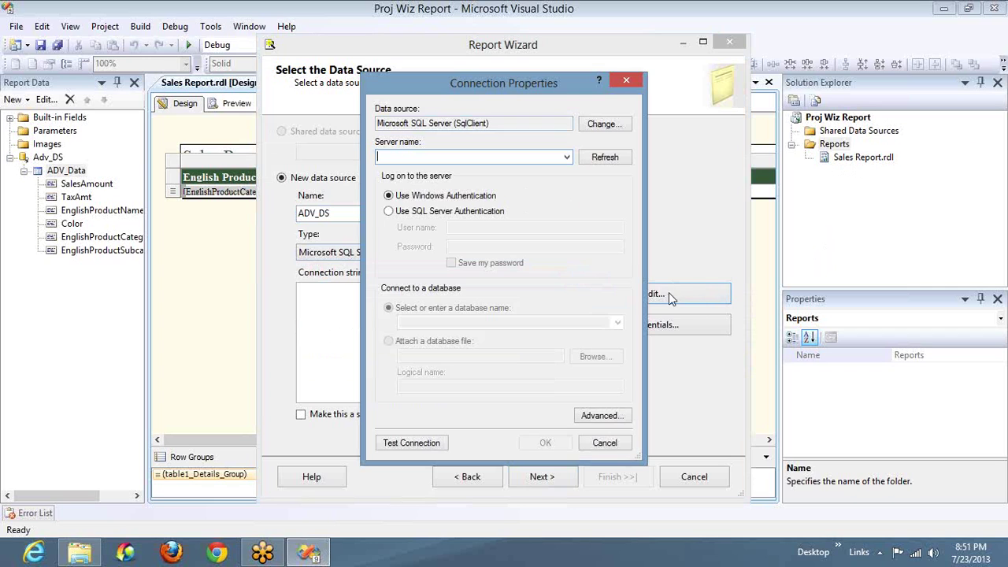
pyautogui.write('ROOPESH')
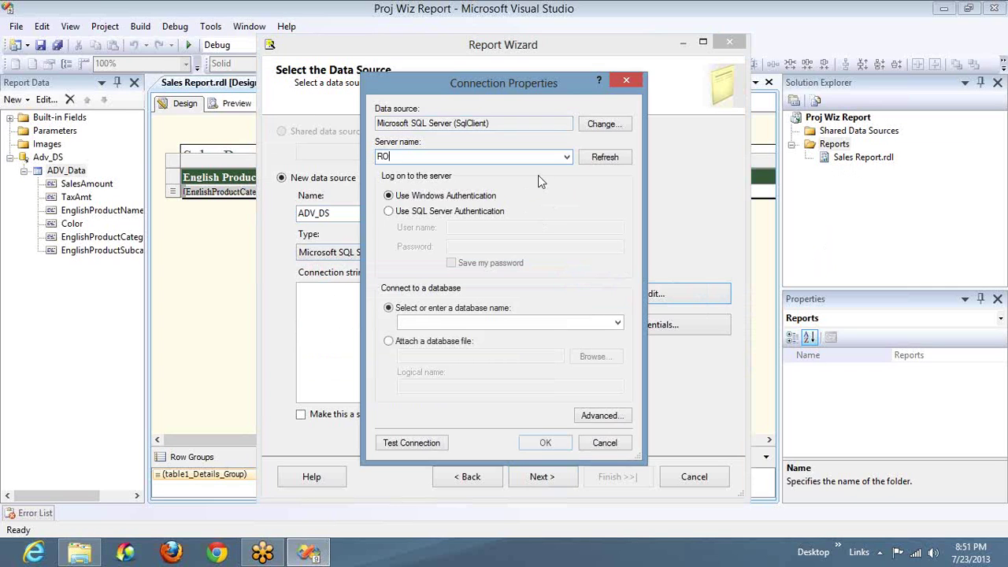
pyautogui.click(618, 325)
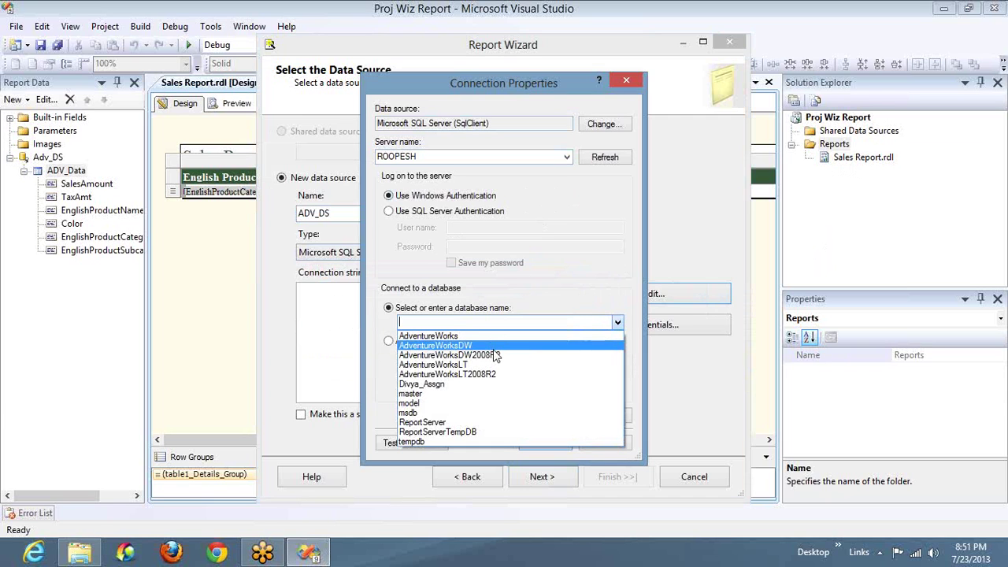
pyautogui.click(493, 347)
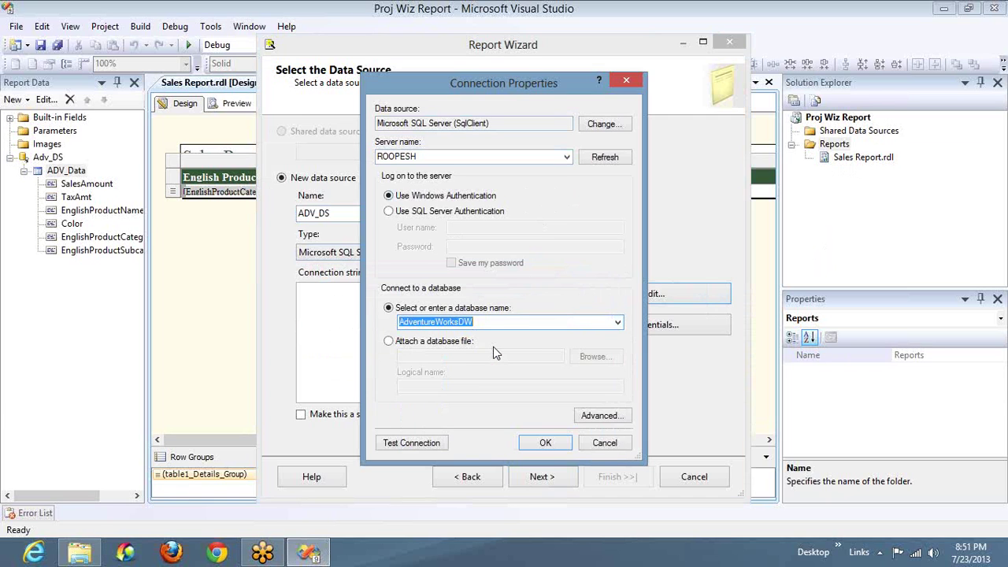
pyautogui.click(544, 442)
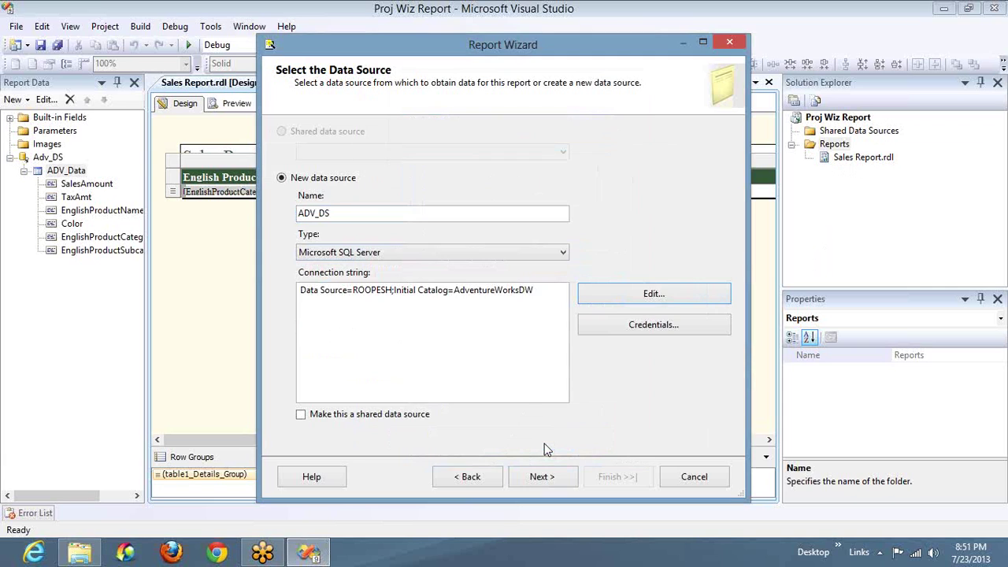
# Step: Make it a shared data source and rename it ADV_DataSource
pyautogui.click(323, 420)
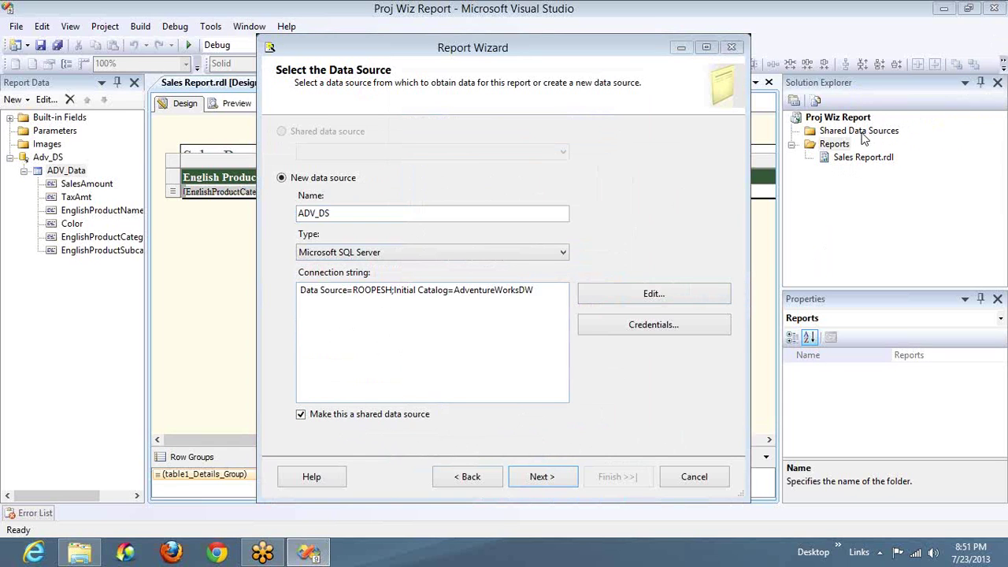
pyautogui.click(819, 63)
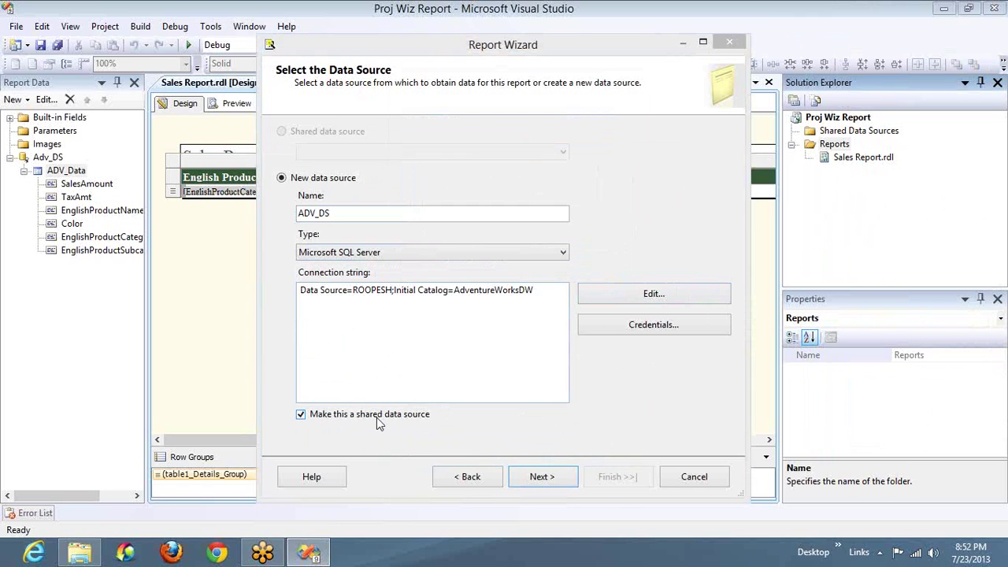
pyautogui.click(356, 215)
pyautogui.press('BackSpace')
pyautogui.write('at')
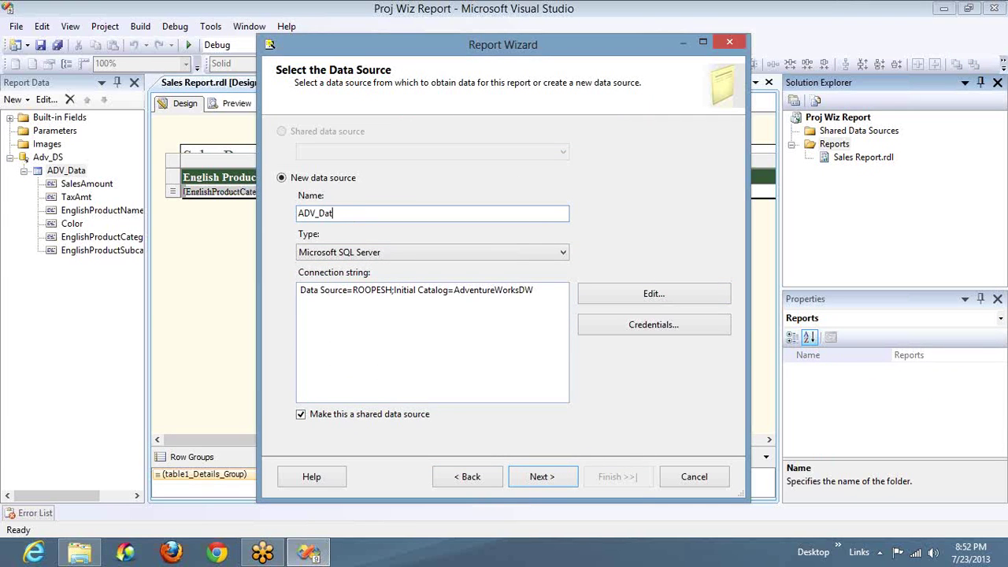
pyautogui.write('aSource')
# Step: Paste the copied SQL query and keep a tabular report type
pyautogui.click(542, 477)
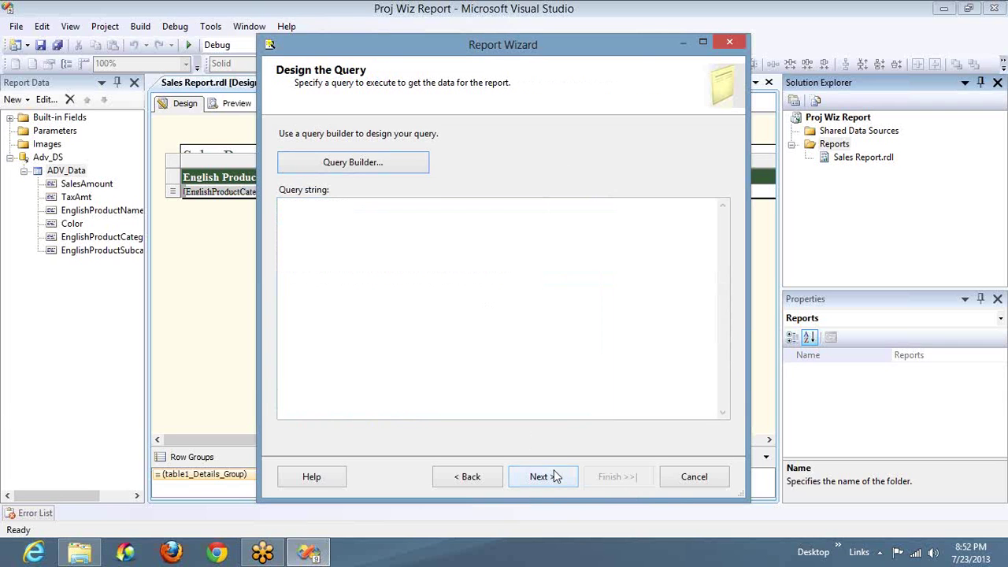
pyautogui.hotkey('ctrl', 'v')
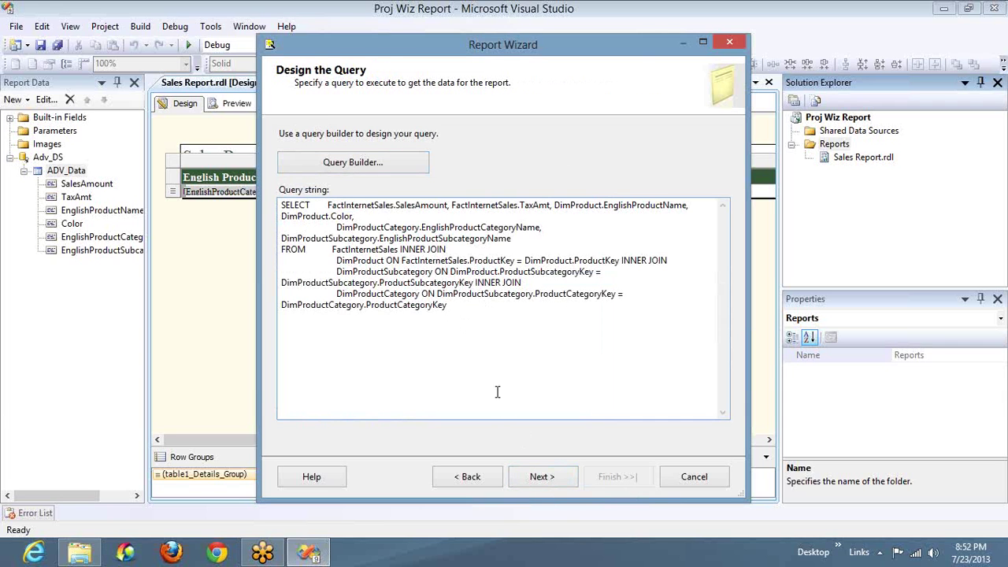
pyautogui.click(542, 476)
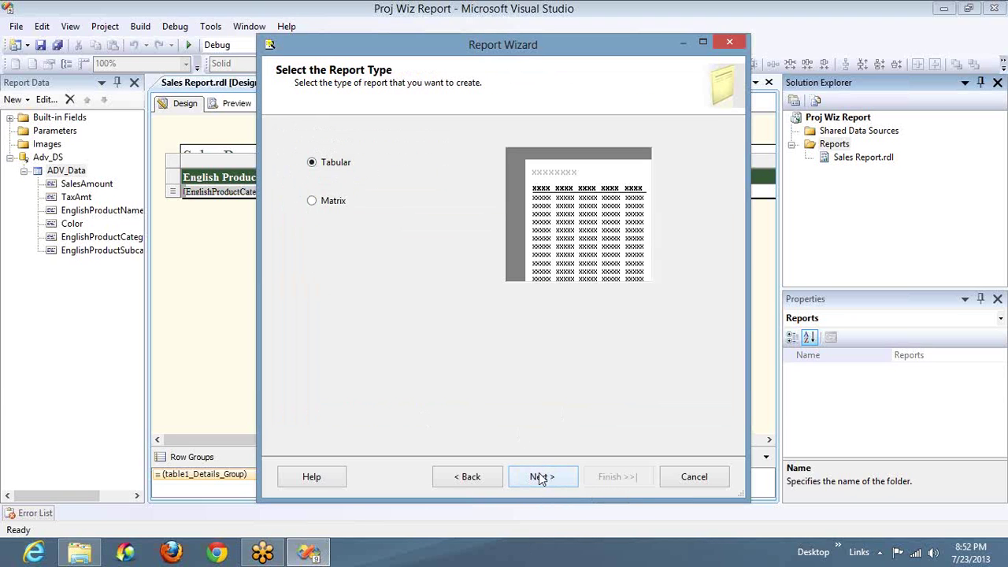
pyautogui.click(540, 477)
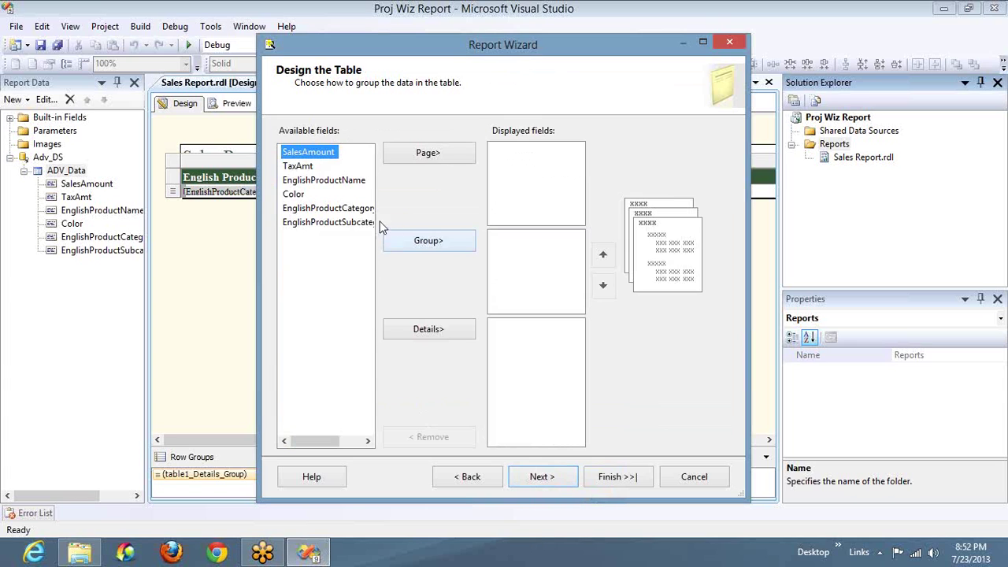
# Step: Add SalesAmount and EnglishProductName to details, with EnglishProductName moved to the top
pyautogui.click(426, 330)
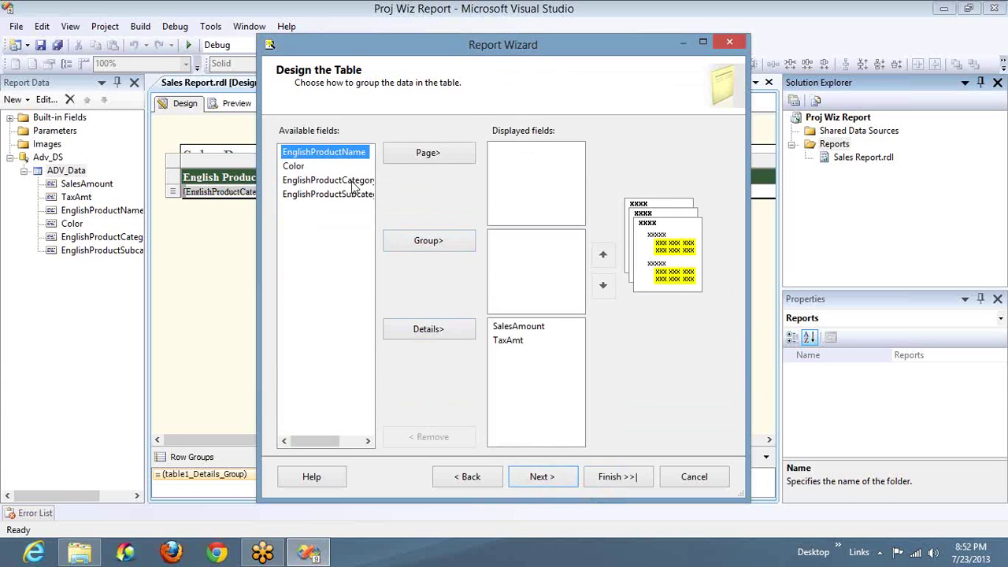
pyautogui.click(428, 327)
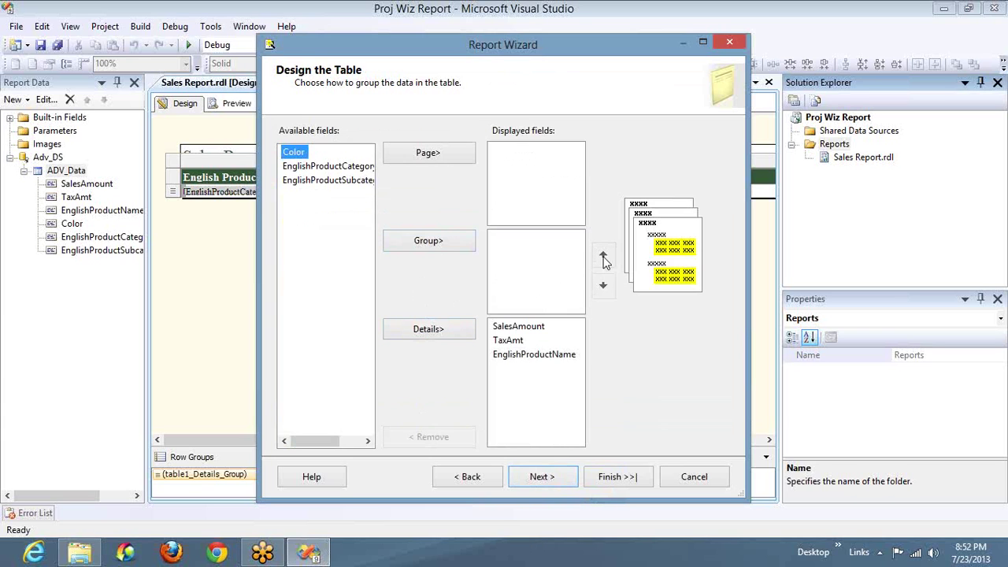
pyautogui.click(553, 355)
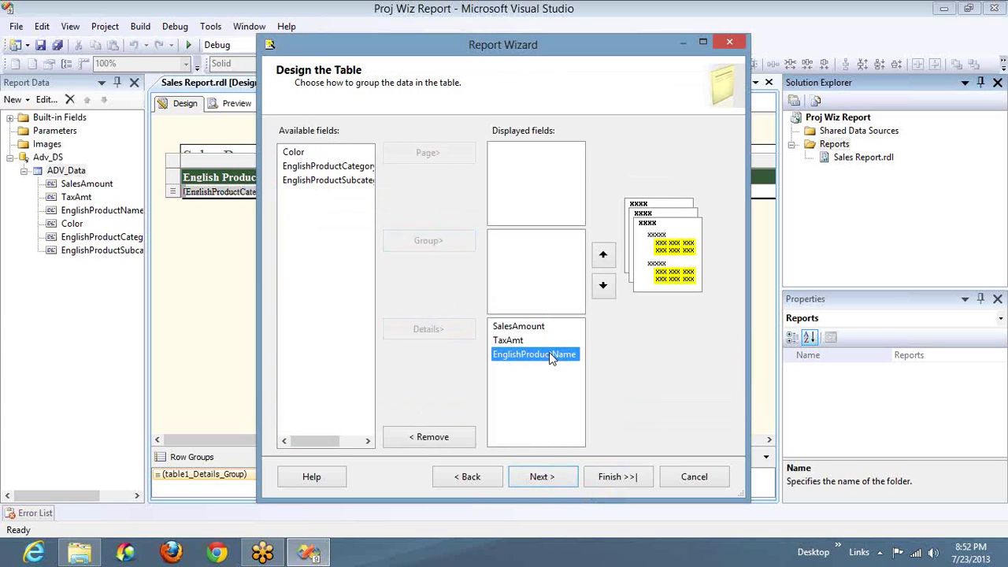
pyautogui.click(604, 254)
pyautogui.click(603, 255)
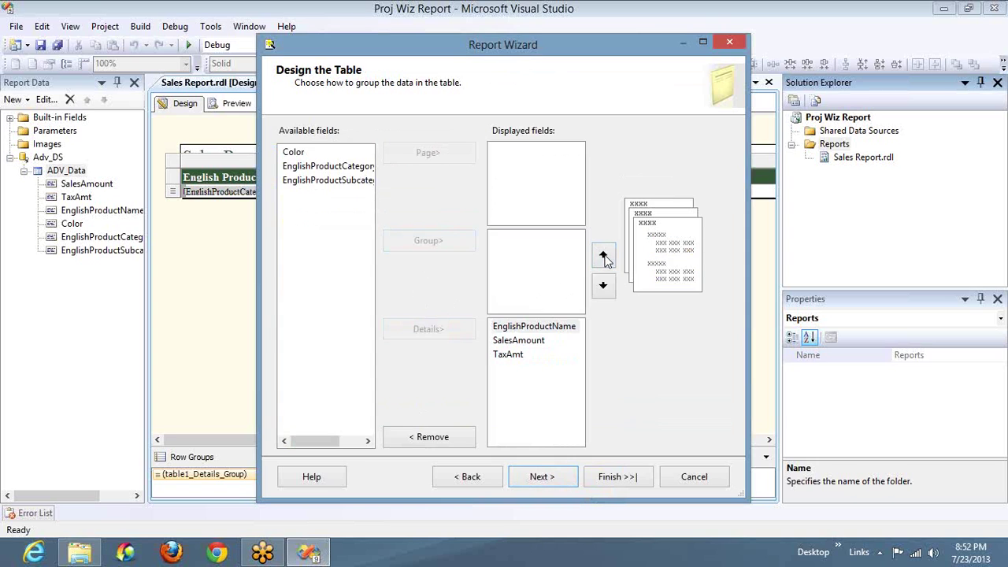
# Step: Add EnglishProductCategory and EnglishProductSubcategory to details and move them to the top
pyautogui.click(319, 167)
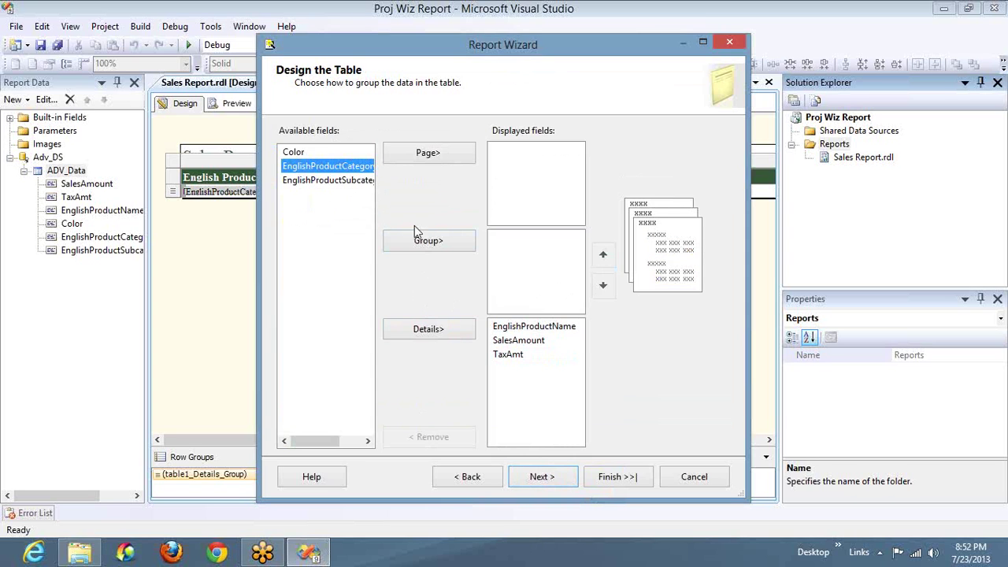
pyautogui.hotkey('shift', 'Down')
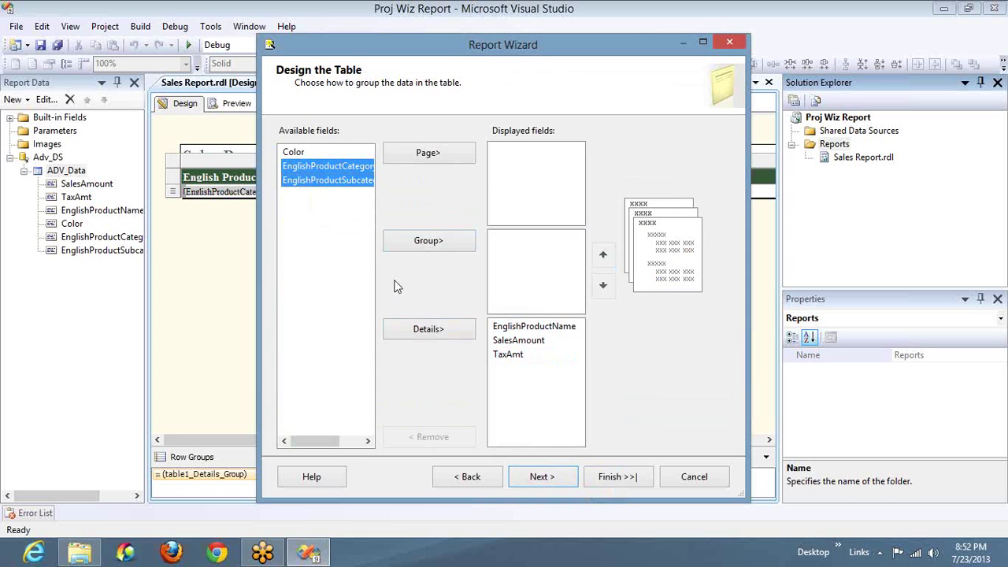
pyautogui.click(426, 328)
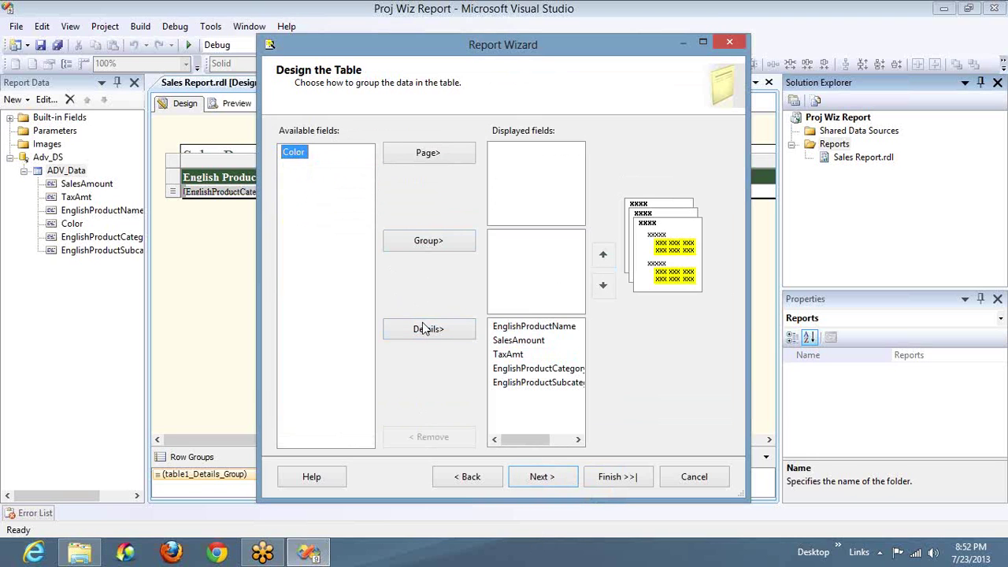
pyautogui.click(570, 368)
pyautogui.hotkey('shift', 'Down')
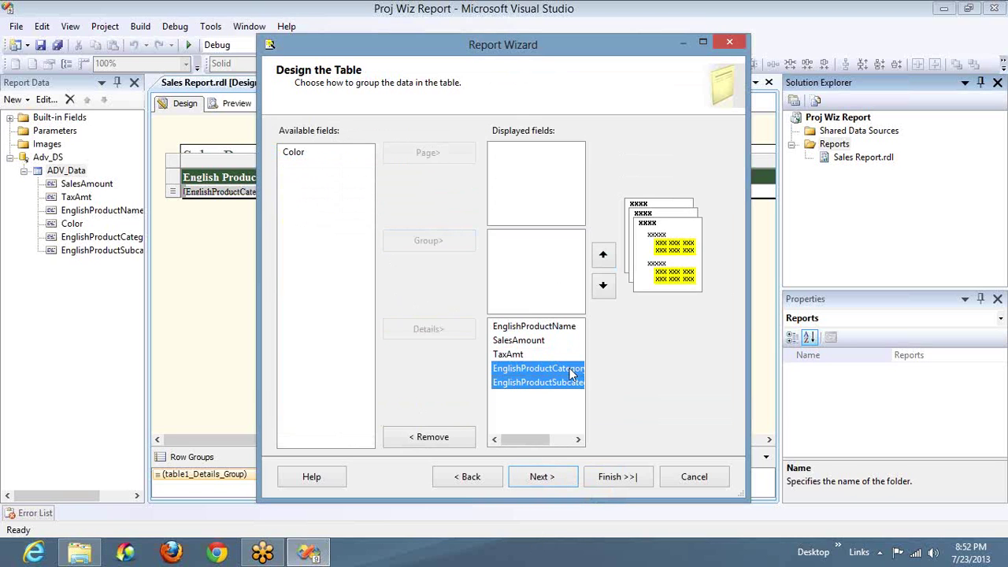
pyautogui.click(604, 259)
pyautogui.click(604, 260)
pyautogui.click(606, 265)
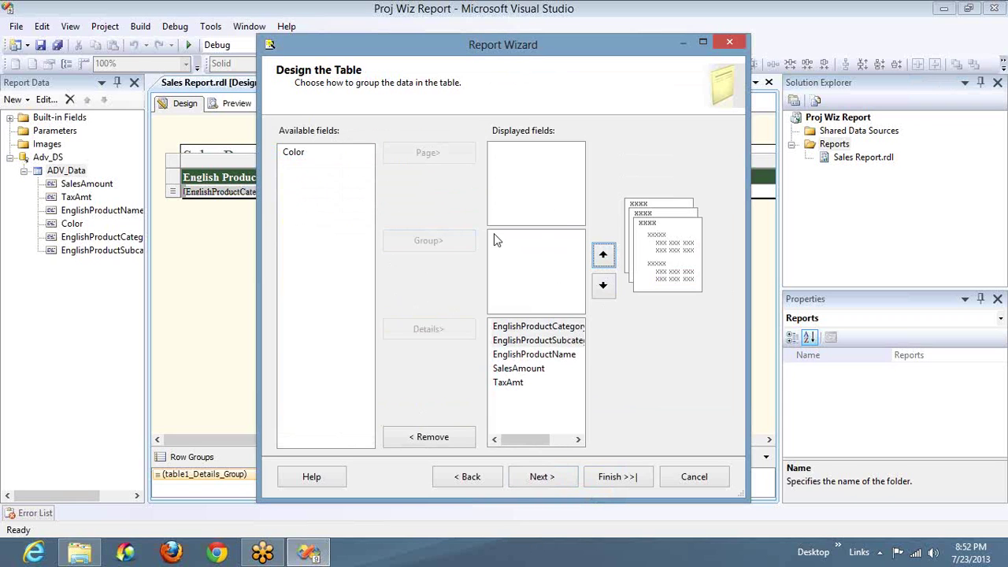
# Step: Make Color the page grouping and continue to table styles
pyautogui.click(293, 152)
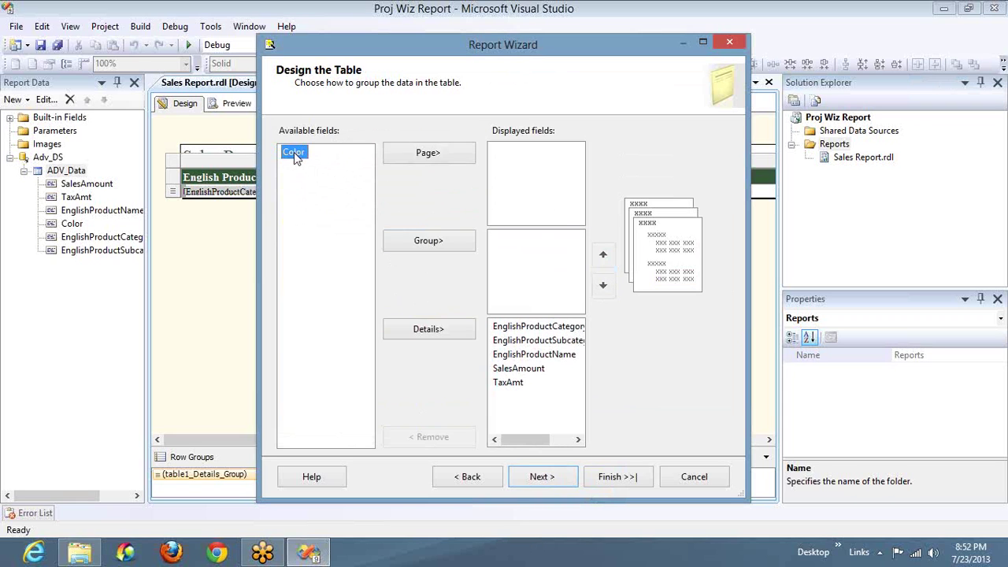
pyautogui.click(441, 158)
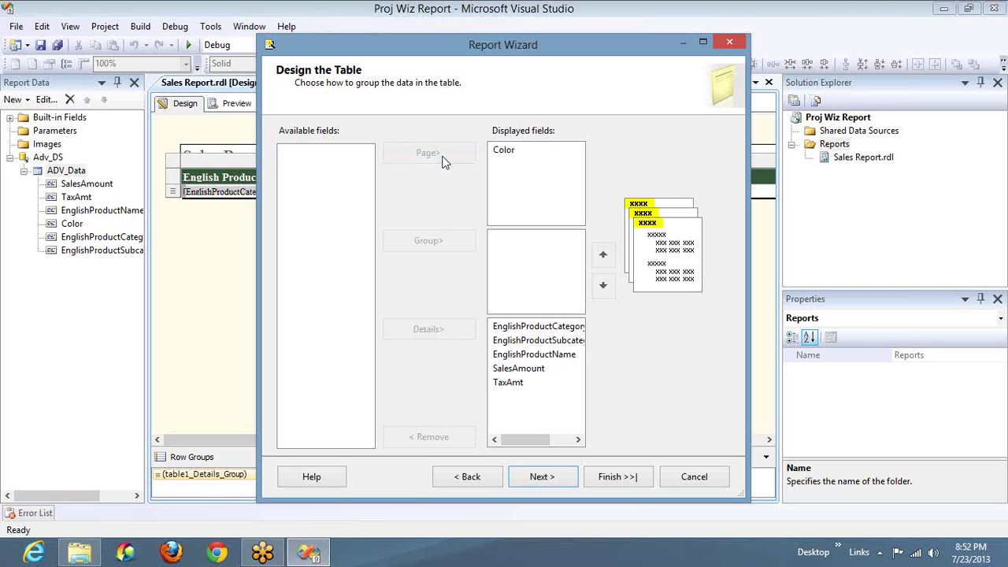
pyautogui.click(556, 479)
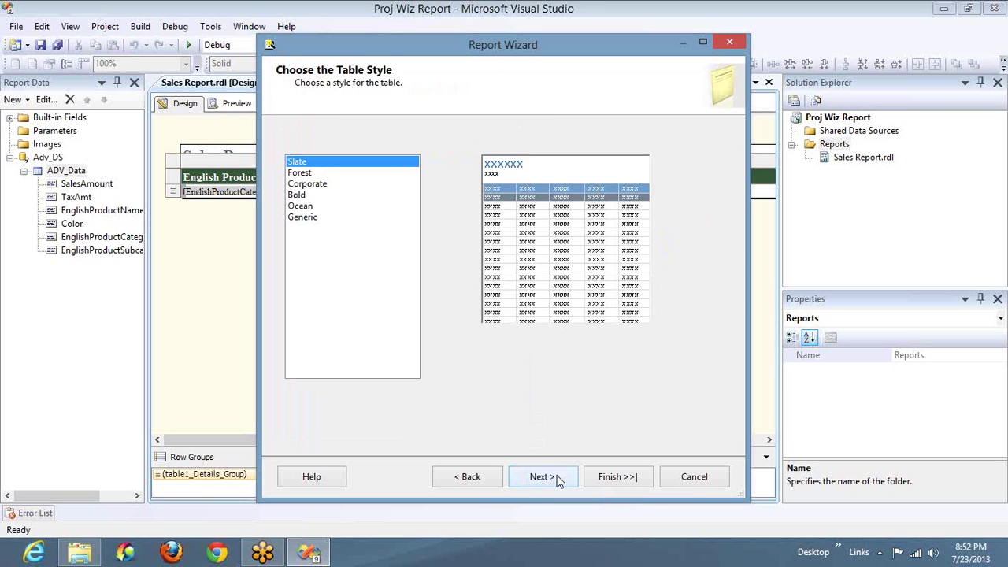
# Step: Compare the Corporate, Ocean and Generic styles, then settle on the Bold table style
pyautogui.click(299, 198)
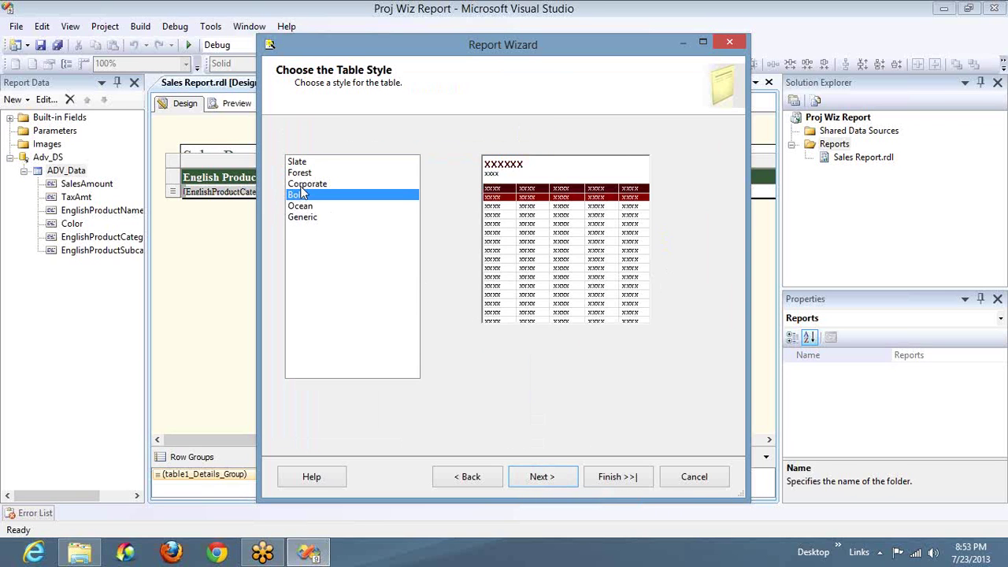
pyautogui.click(304, 186)
pyautogui.click(303, 207)
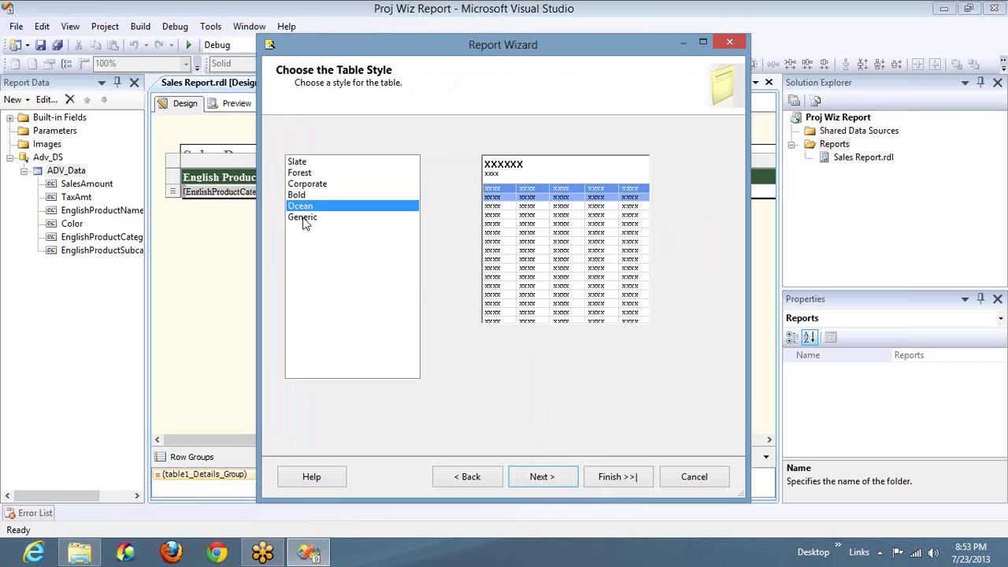
pyautogui.click(304, 218)
pyautogui.click(302, 196)
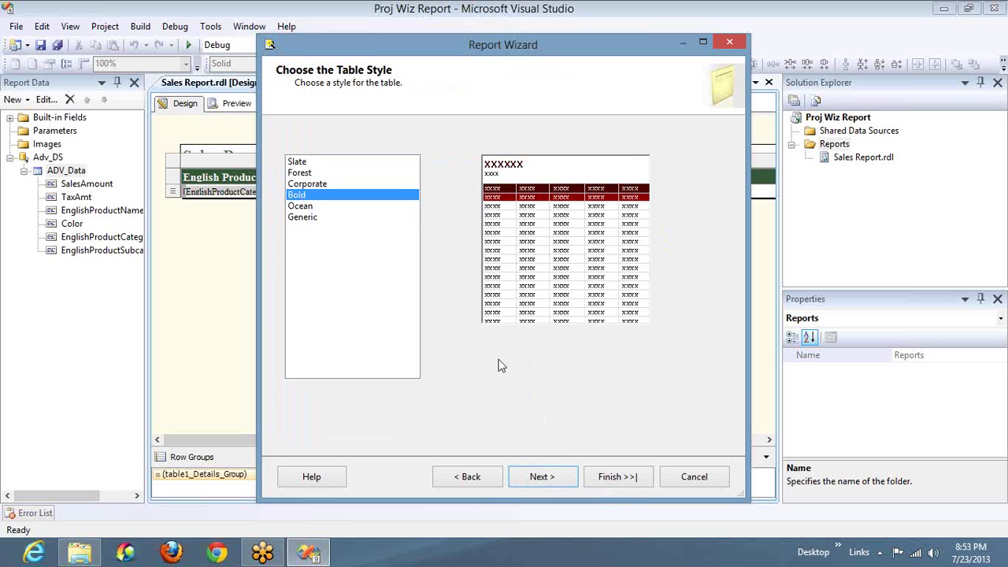
pyautogui.click(572, 475)
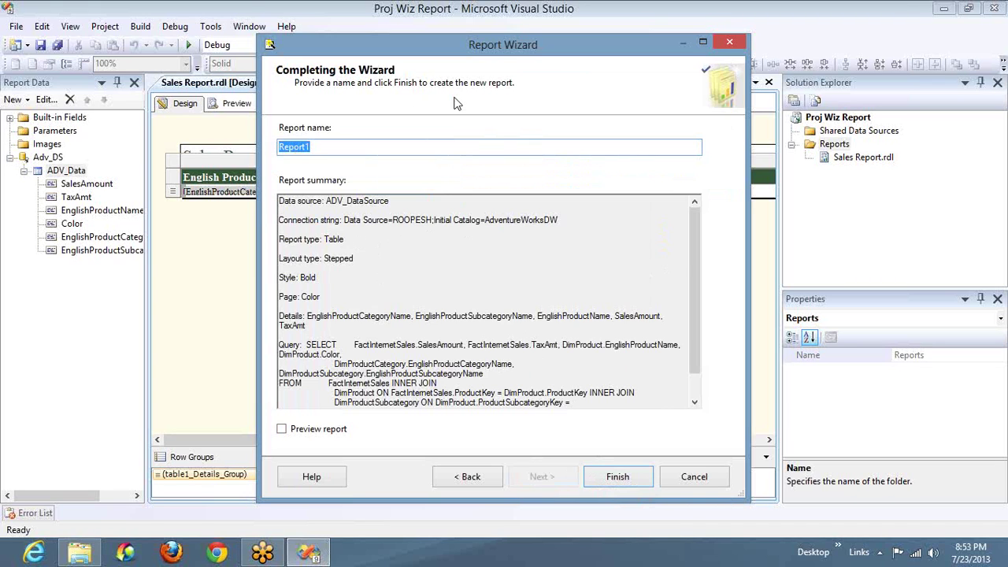
# Step: Name the report 'Color Wise Sales', finish the wizard, and select its table
pyautogui.write('Color')
pyautogui.press('BackSpace')
pyautogui.write('wise sales')
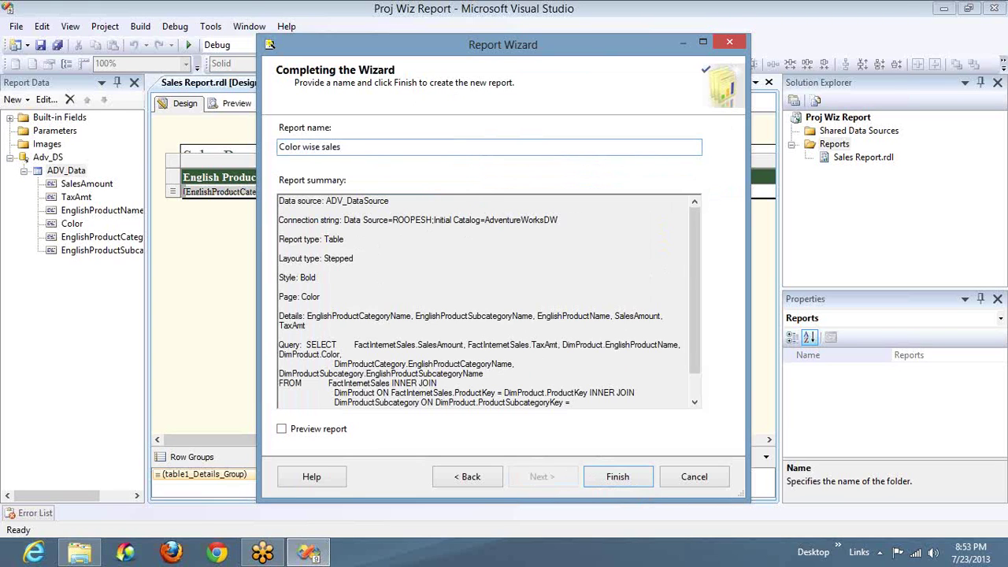
pyautogui.click(322, 147)
pyautogui.press('BackSpace')
pyautogui.write('S')
pyautogui.click(302, 146)
pyautogui.press('Delete')
pyautogui.write('W')
pyautogui.click(612, 478)
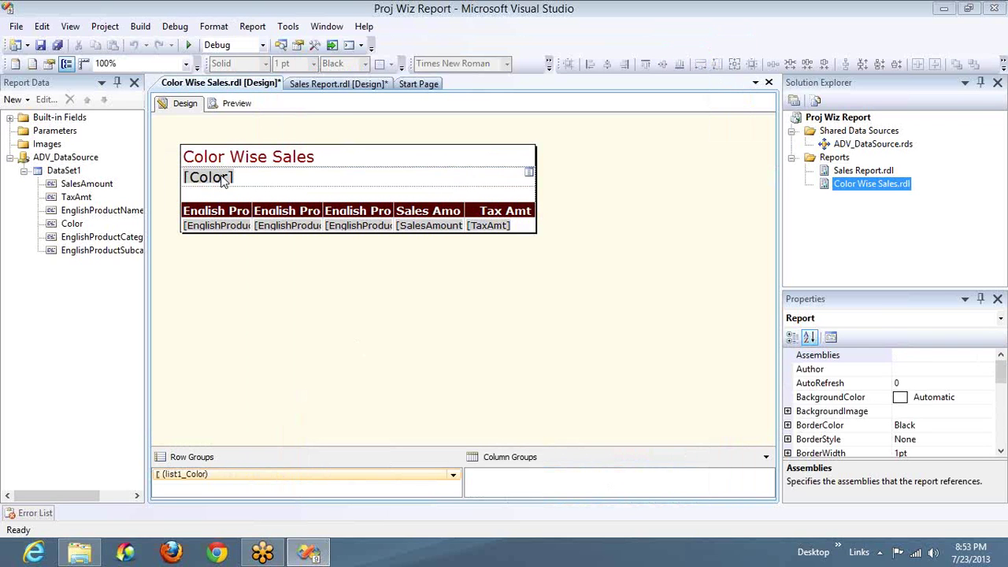
pyautogui.click(251, 213)
# Step: Widen the category, subcategory and product name columns
pyautogui.click(245, 207)
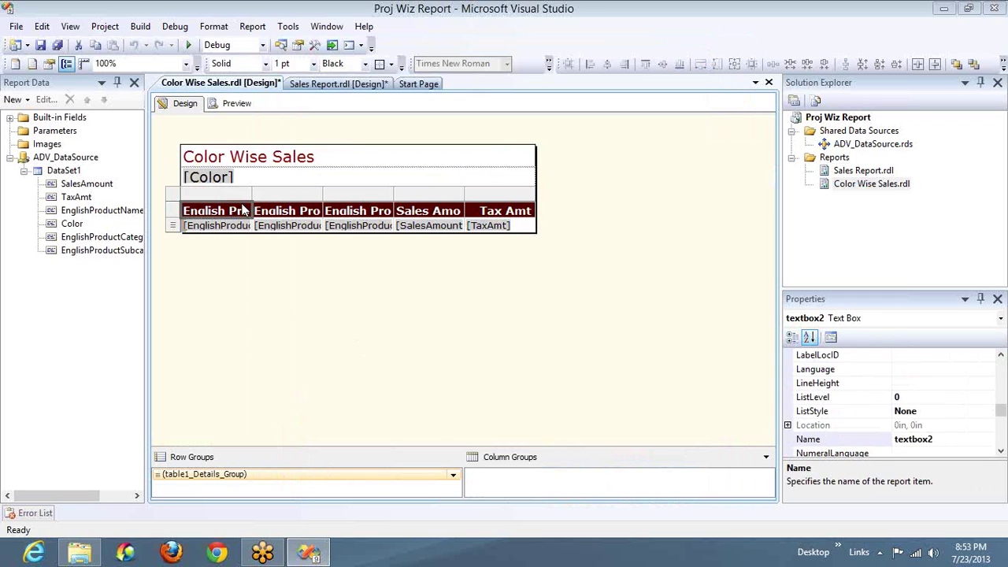
pyautogui.moveTo(252, 197); pyautogui.dragTo(394, 202)
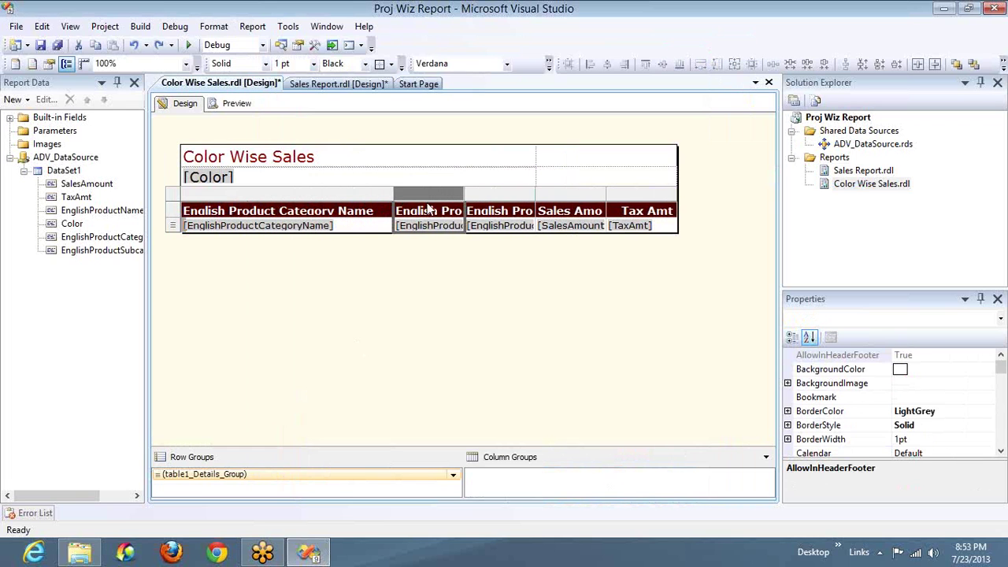
pyautogui.moveTo(464, 199); pyautogui.dragTo(607, 191)
pyautogui.moveTo(676, 198); pyautogui.dragTo(809, 198)
# Step: Widen the Sales Amount and Tax Amt columns at the table's right end
pyautogui.click(719, 440)
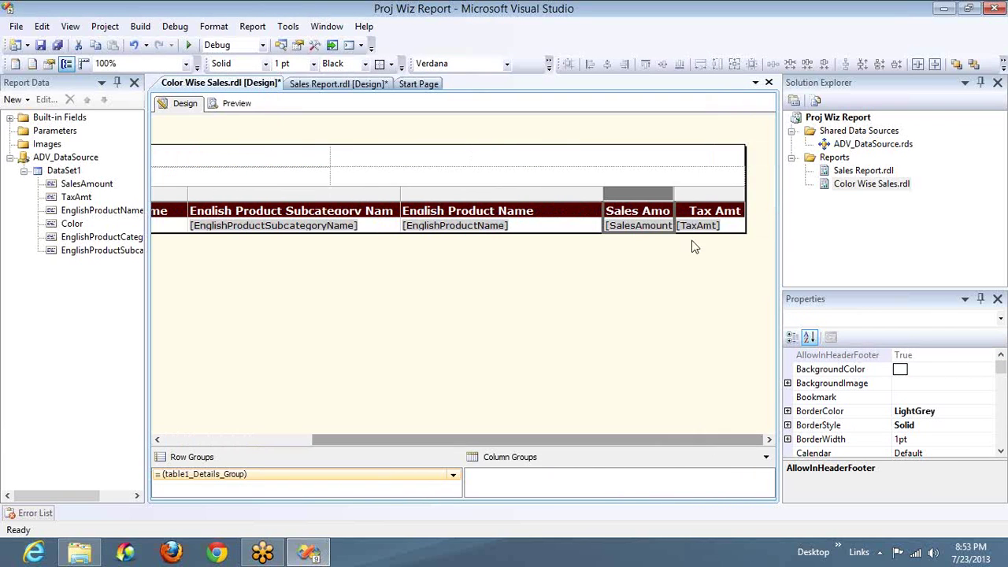
pyautogui.moveTo(674, 195); pyautogui.dragTo(737, 195)
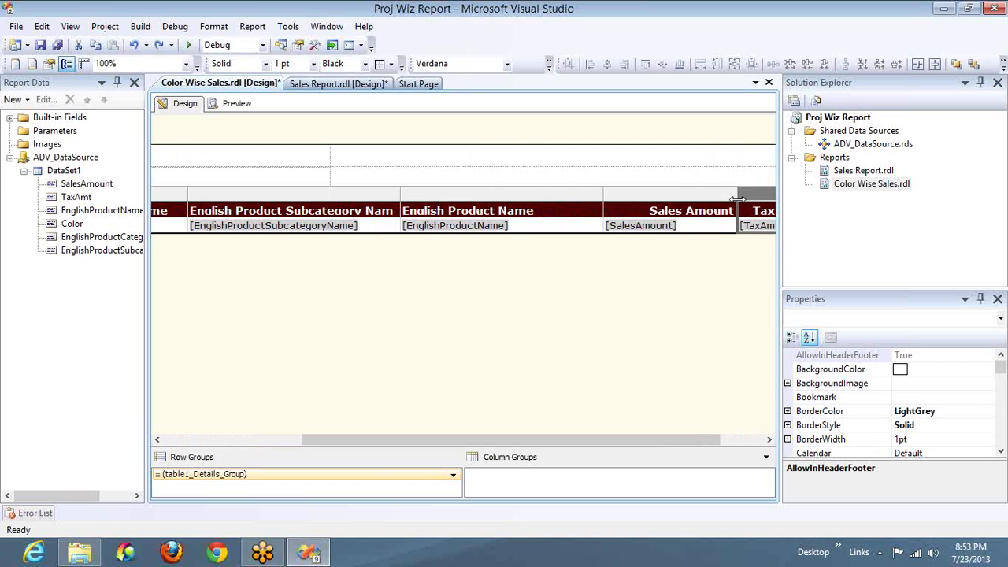
pyautogui.click(752, 439)
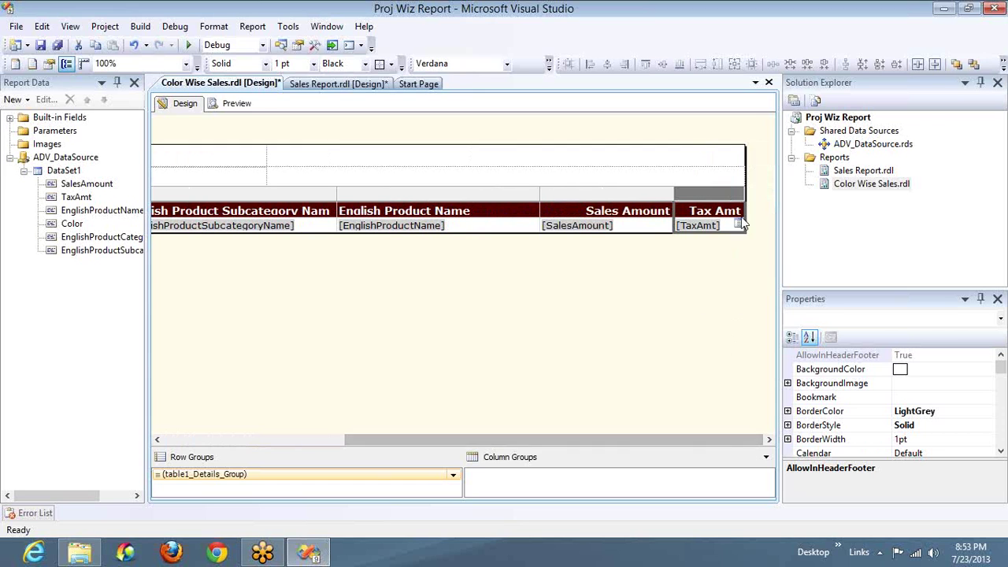
pyautogui.moveTo(743, 198); pyautogui.dragTo(819, 198)
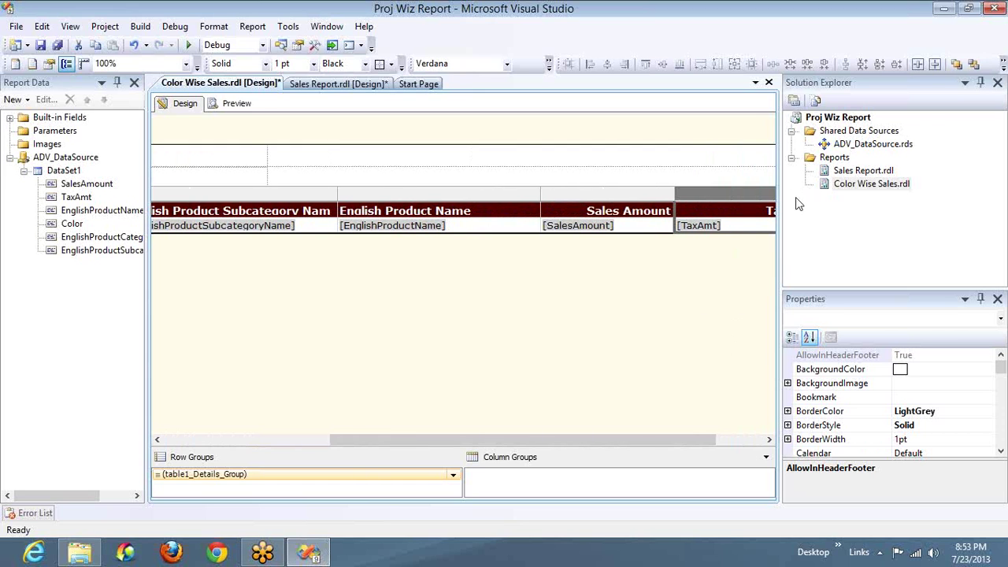
pyautogui.click(759, 440)
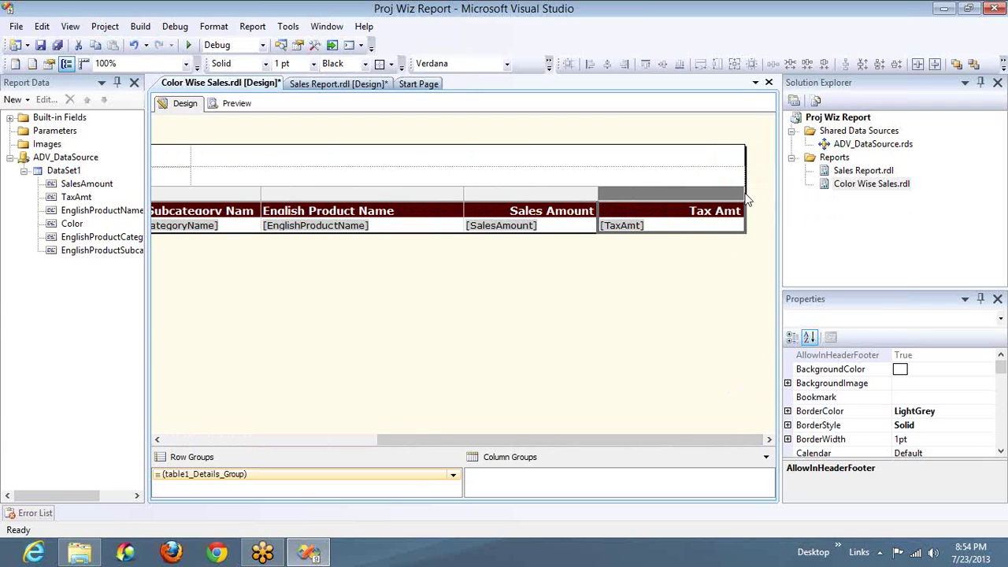
pyautogui.moveTo(743, 194); pyautogui.dragTo(706, 194)
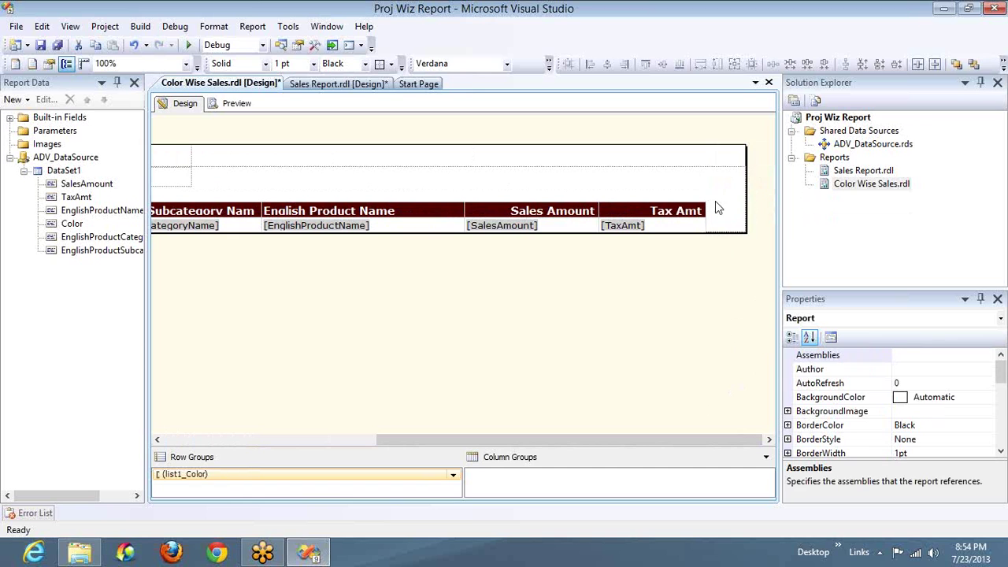
# Step: Narrow the enclosing color list to fit the table
pyautogui.click(715, 201)
pyautogui.click(746, 202)
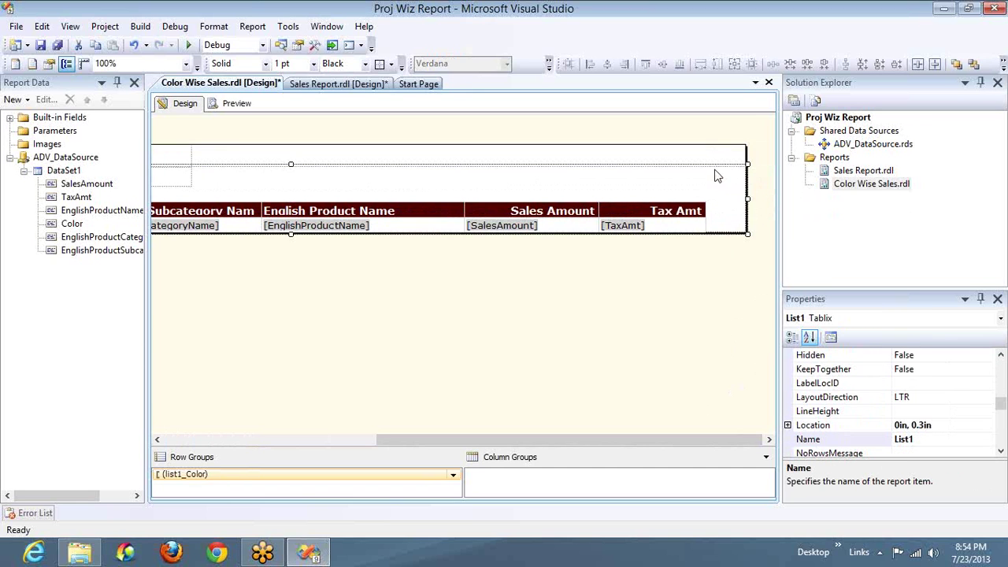
pyautogui.moveTo(745, 199); pyautogui.dragTo(708, 204)
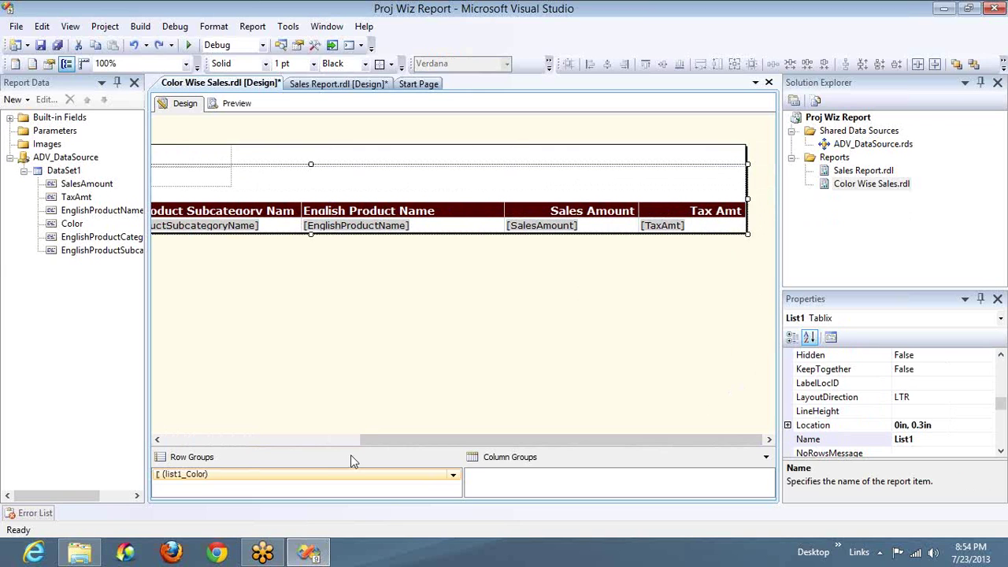
pyautogui.click(222, 442)
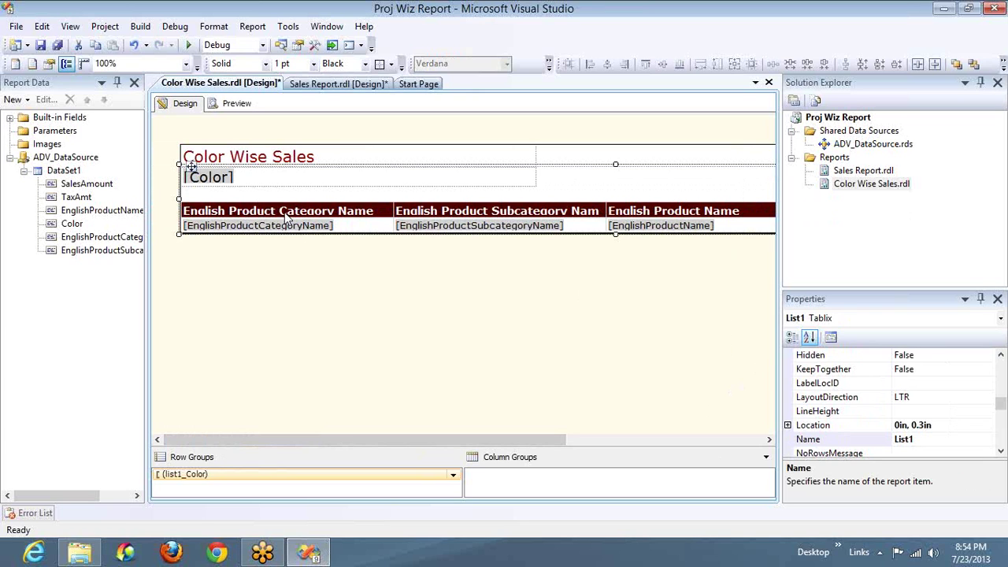
# Step: Preview Color Wise Sales and review the Black page's bike rows with the output panel closed
pyautogui.click(238, 107)
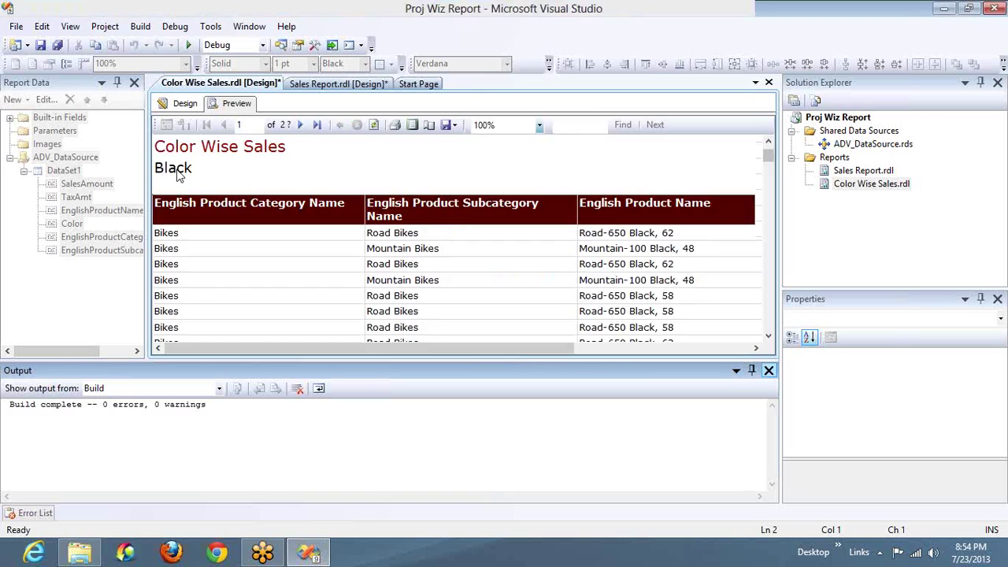
pyautogui.click(770, 371)
pyautogui.scroll(-3, 175, 173)
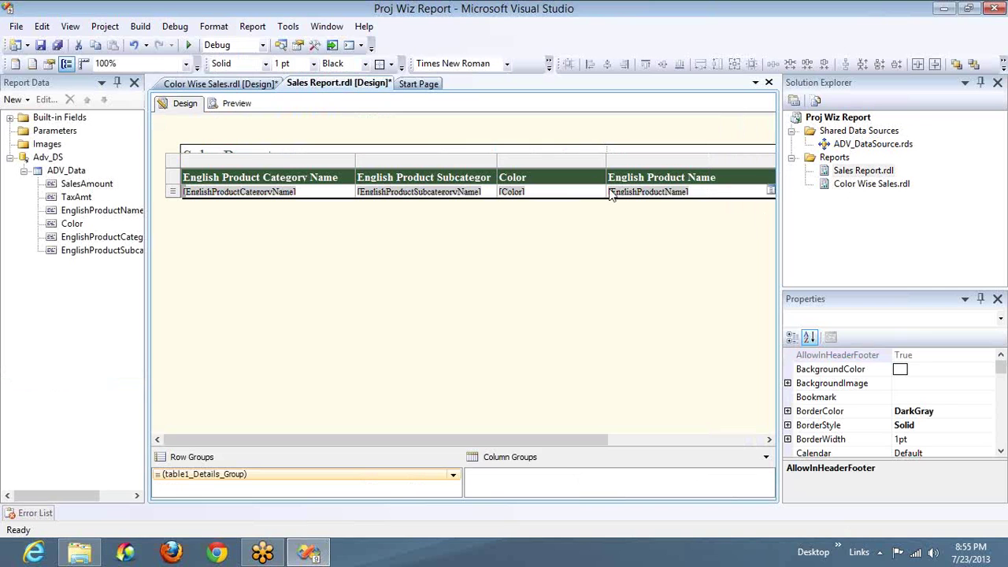
# Step: Bind the Sales Report table to the ADV_Data dataset via its properties
pyautogui.click(238, 104)
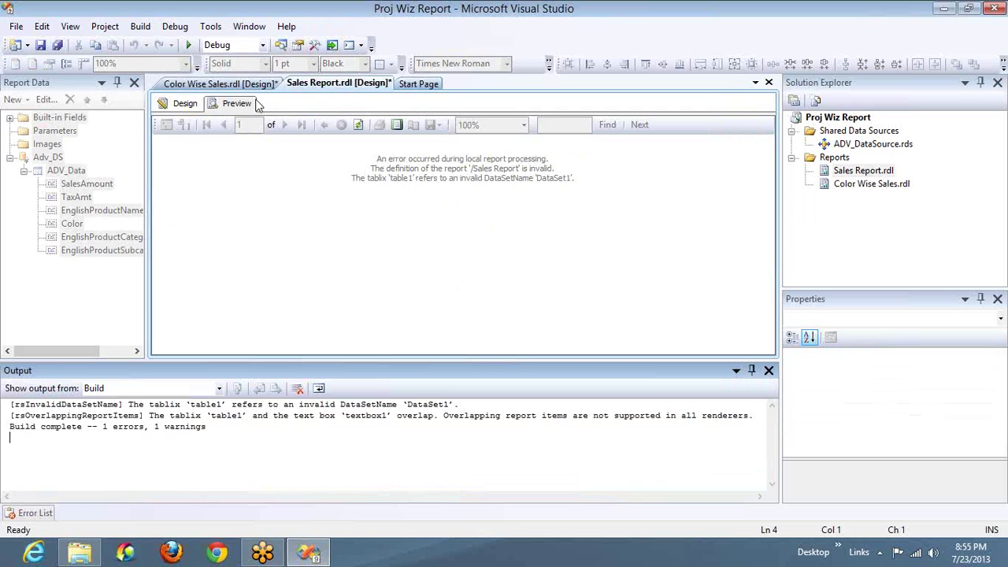
pyautogui.click(185, 103)
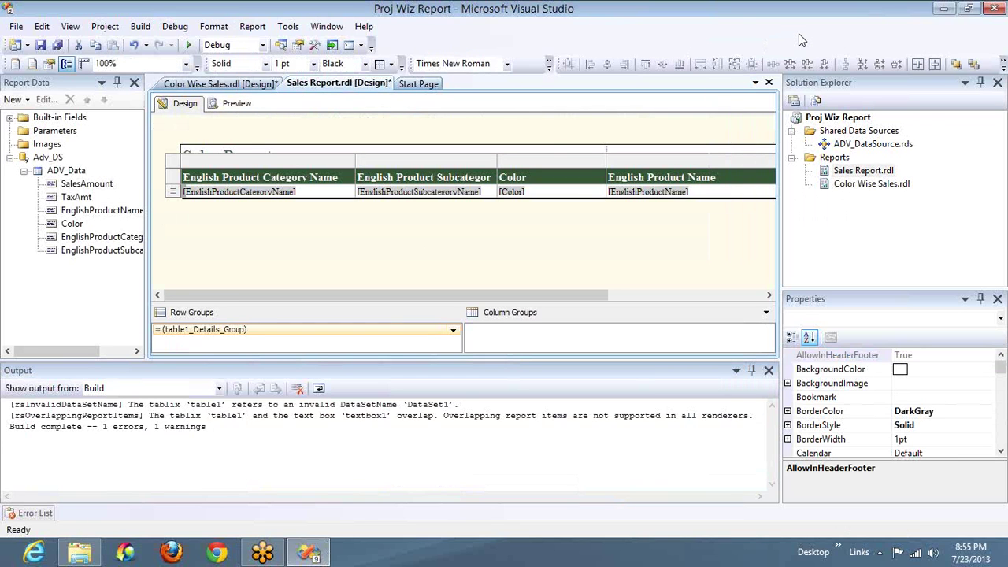
pyautogui.click(173, 168)
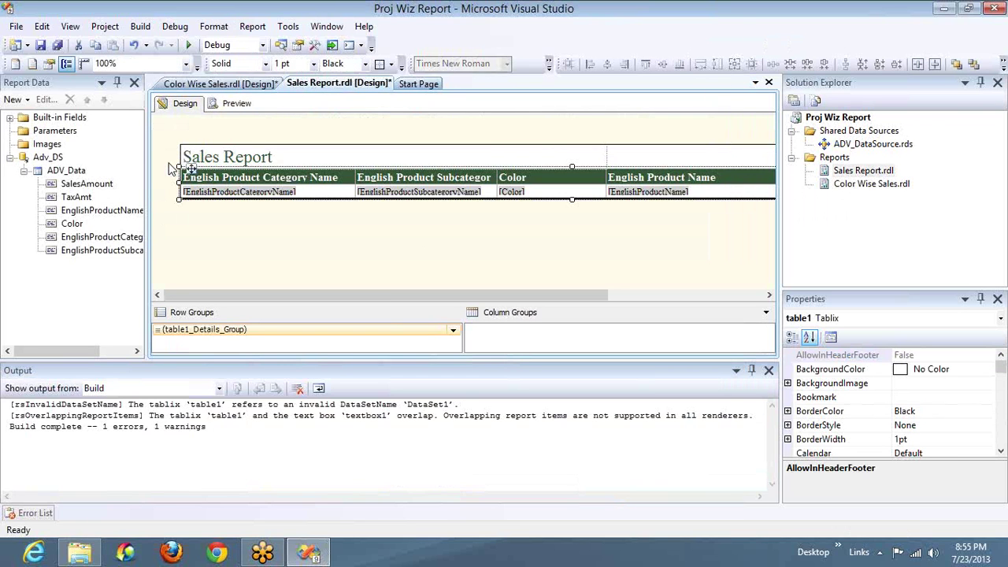
pyautogui.press('F4')
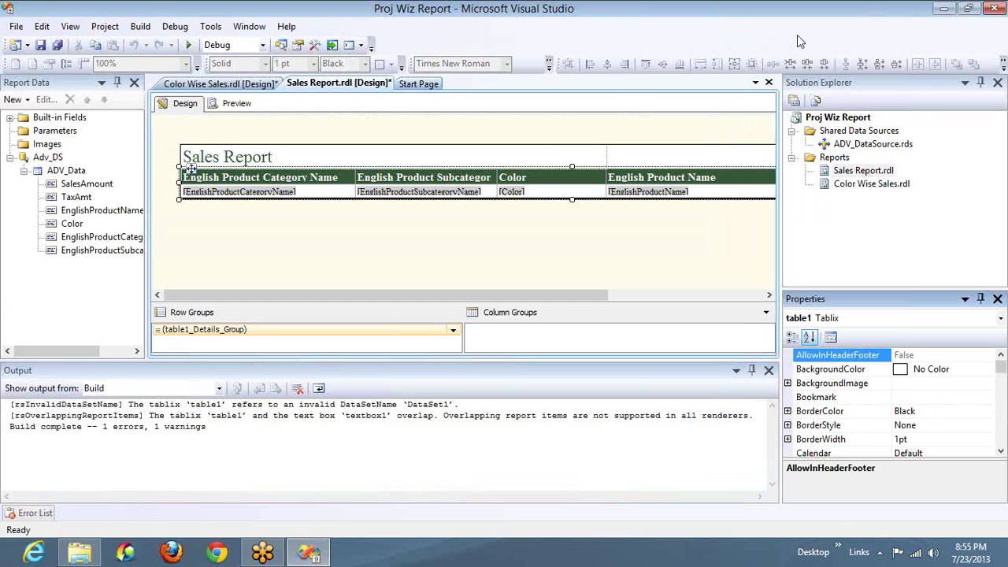
pyautogui.click(1001, 435)
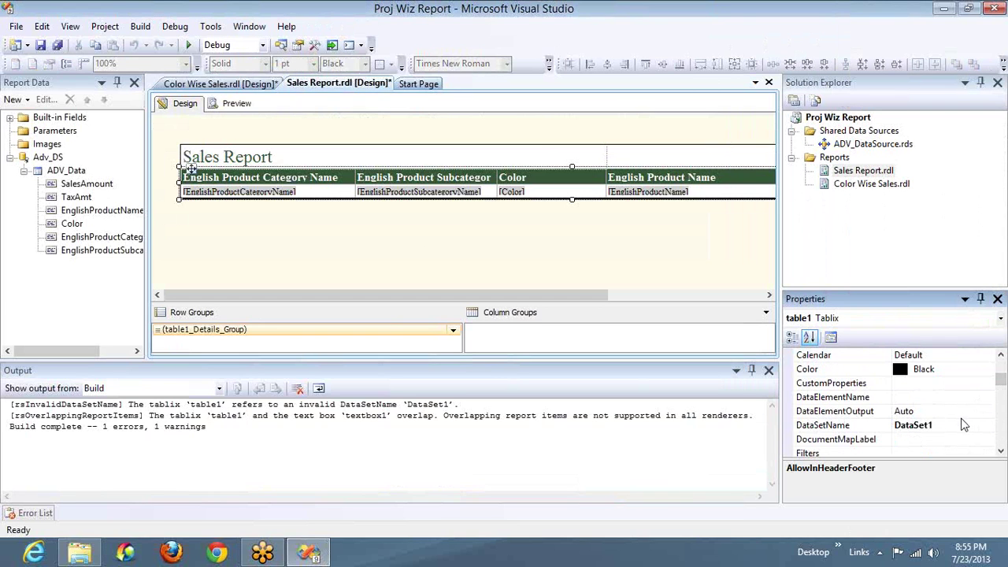
pyautogui.click(967, 428)
pyautogui.click(986, 425)
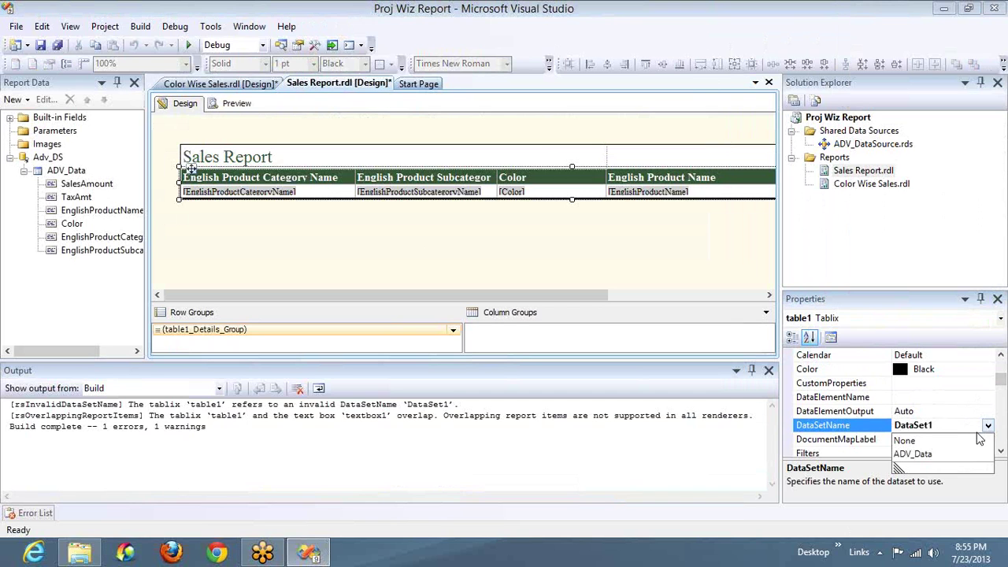
pyautogui.click(925, 453)
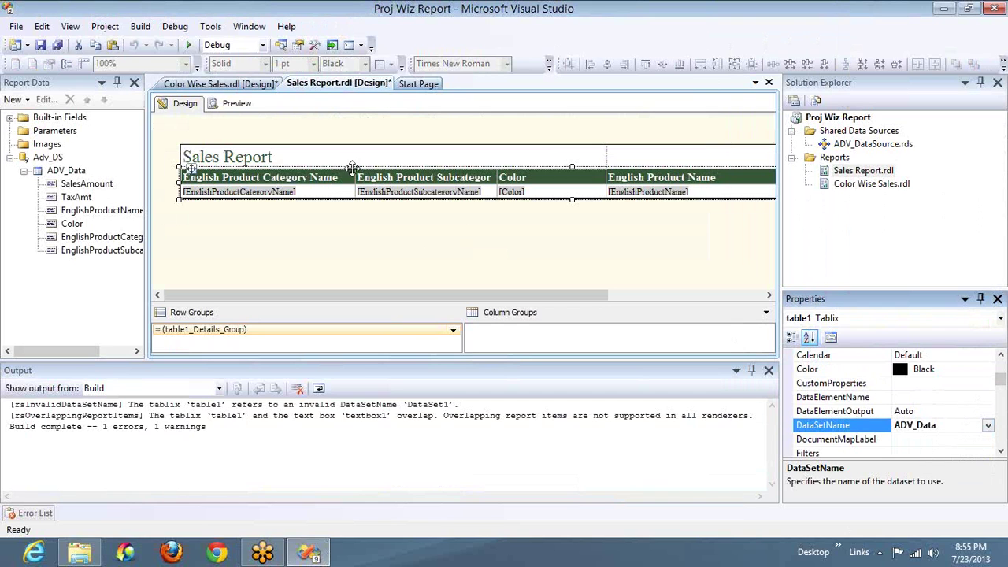
# Step: Preview the corrected Sales Report and go to page 2 showing Red Road-150 bikes
pyautogui.click(236, 103)
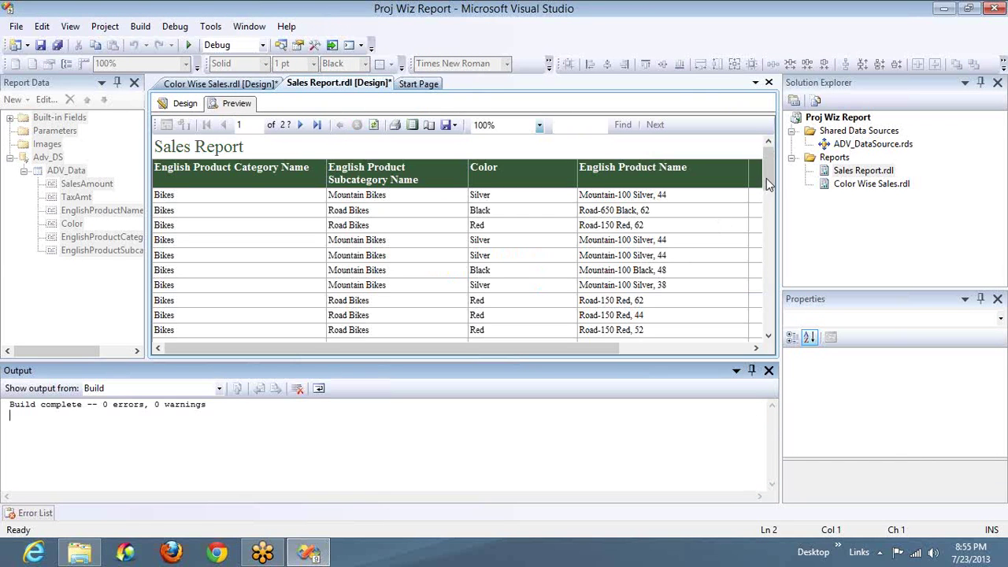
pyautogui.moveTo(766, 177); pyautogui.dragTo(765, 333)
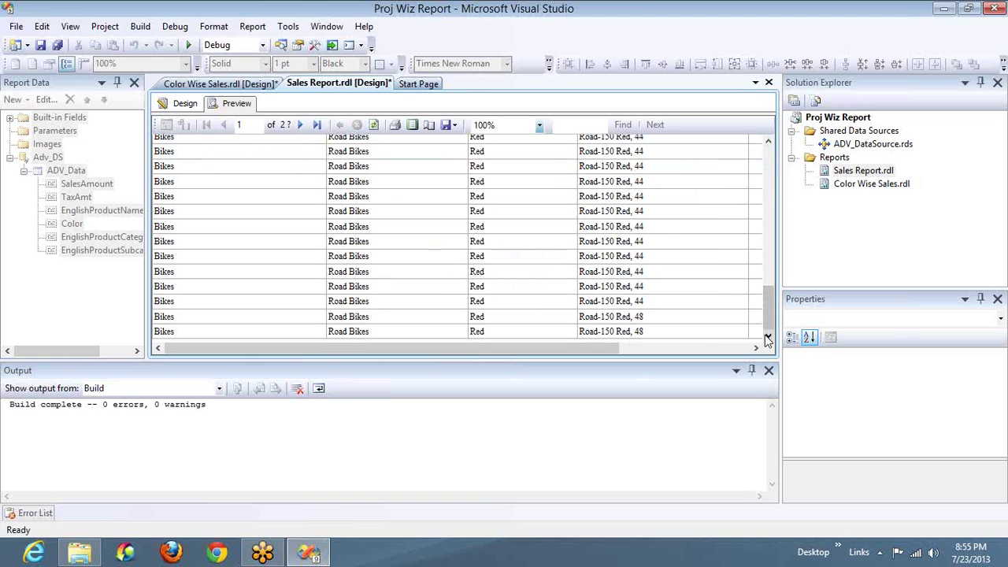
pyautogui.click(299, 125)
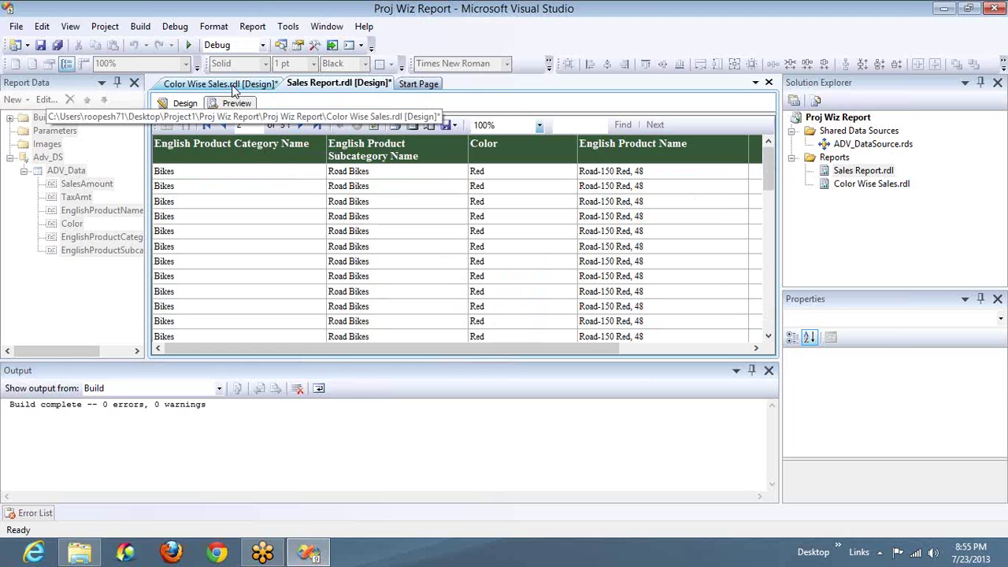
# Step: Page the Color Wise Sales preview through Multi to the NA colour page, closing Output
pyautogui.click(233, 85)
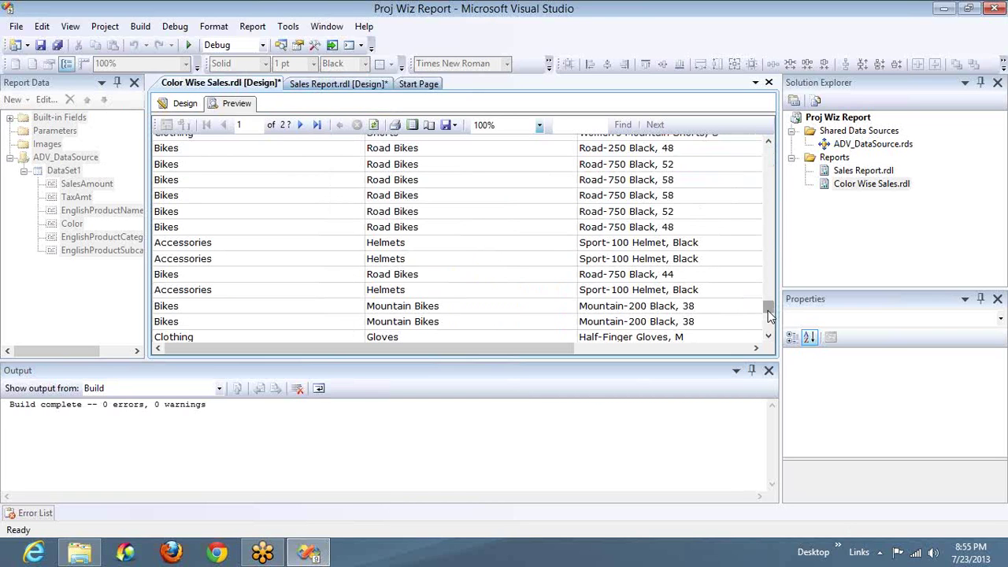
pyautogui.click(301, 128)
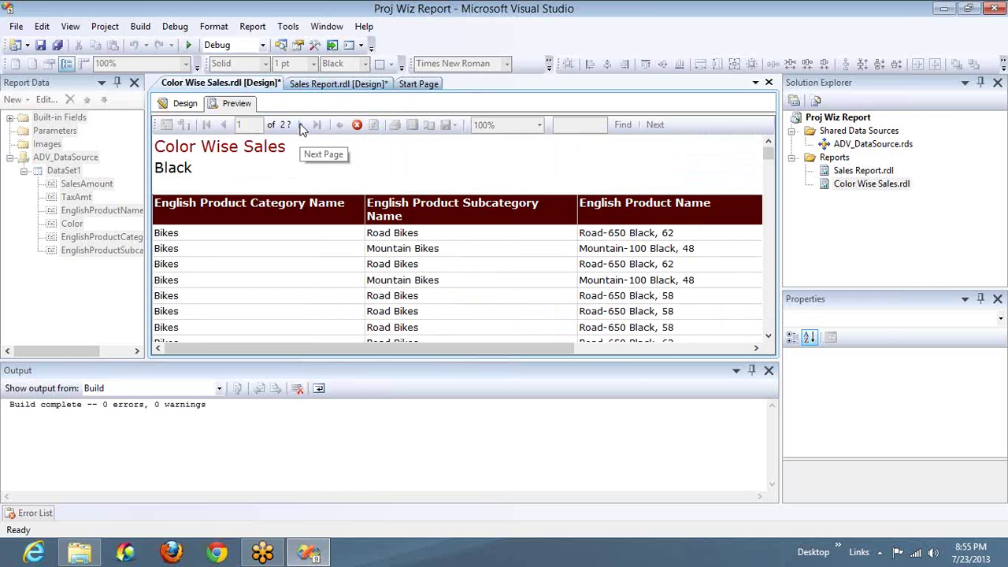
pyautogui.click(769, 372)
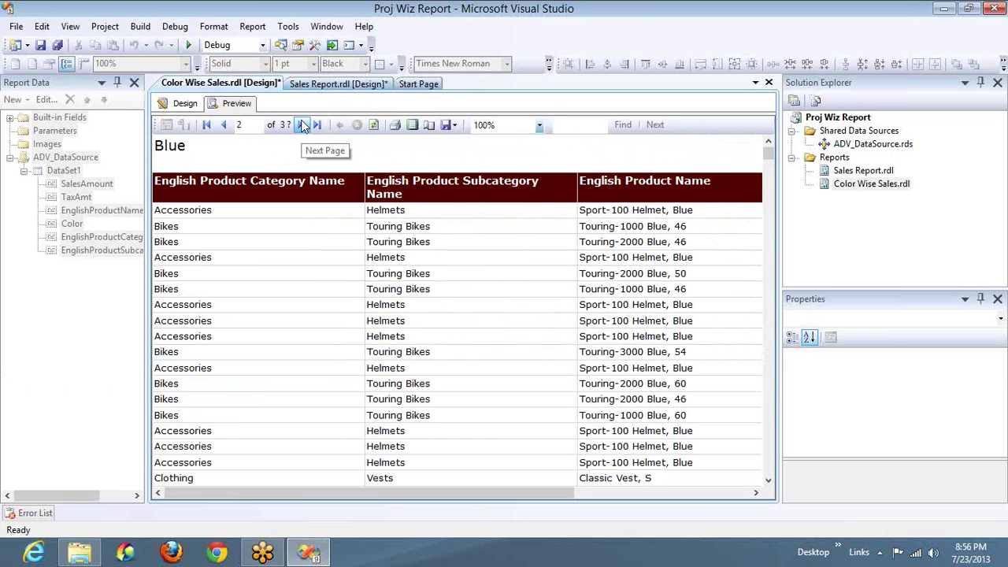
pyautogui.click(303, 126)
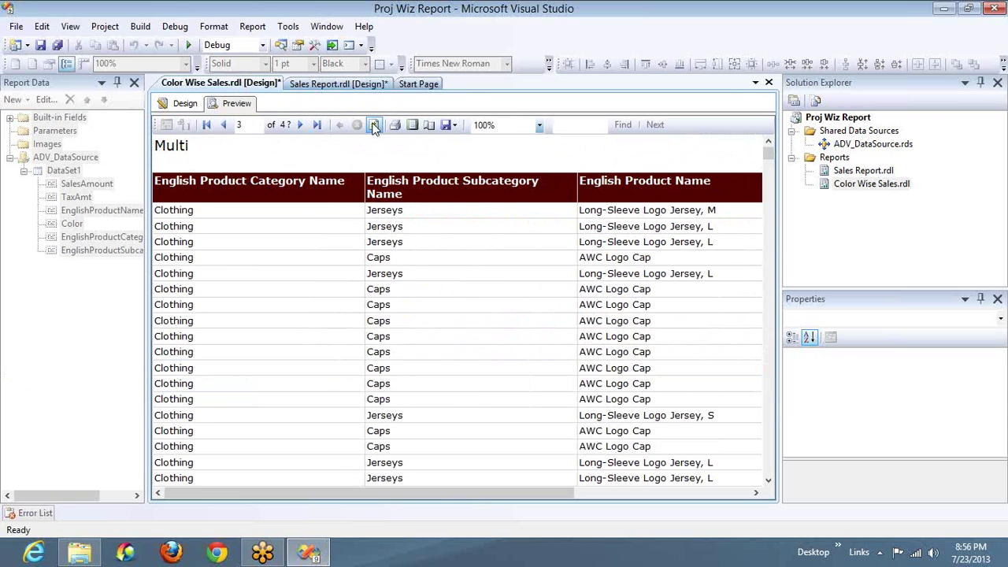
pyautogui.click(303, 125)
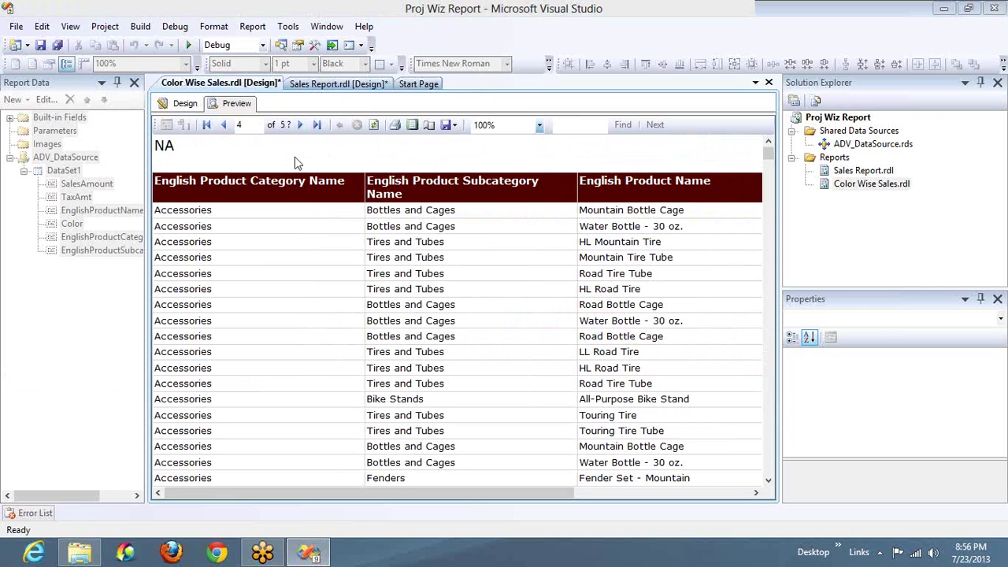
# Step: Page through Red and Silver to the final Yellow page, then select ADV_DataSource.rds
pyautogui.click(300, 125)
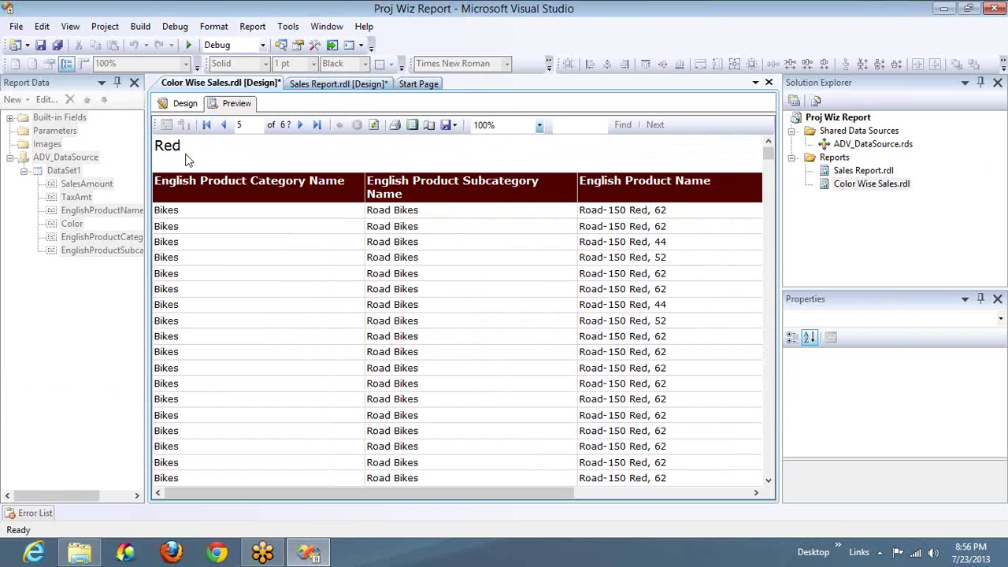
pyautogui.click(300, 128)
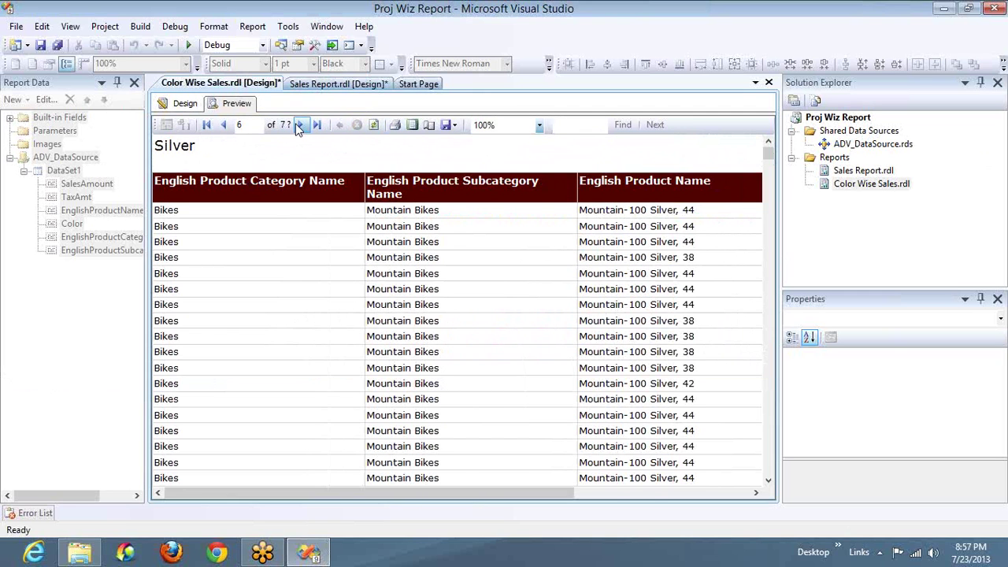
pyautogui.click(319, 127)
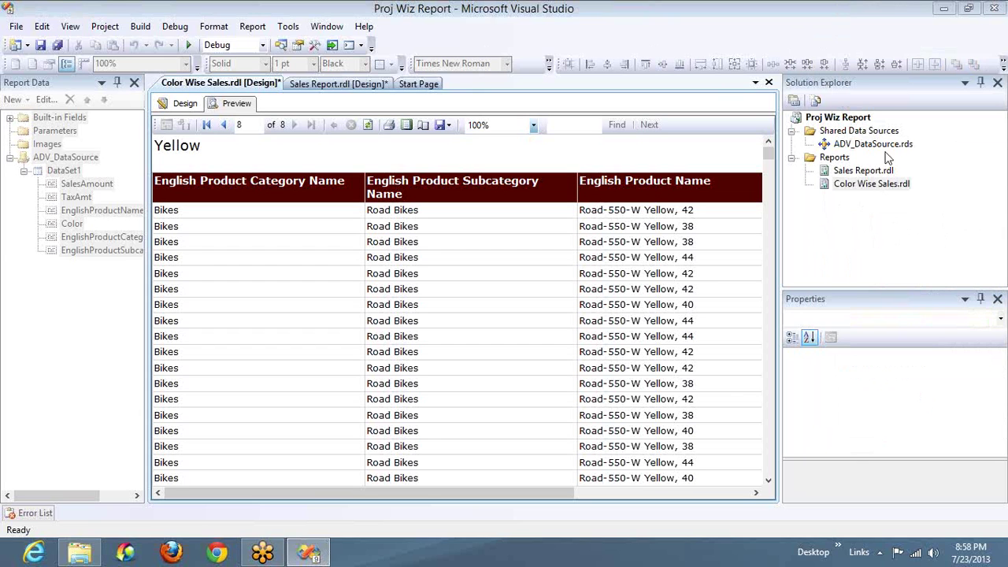
pyautogui.click(856, 148)
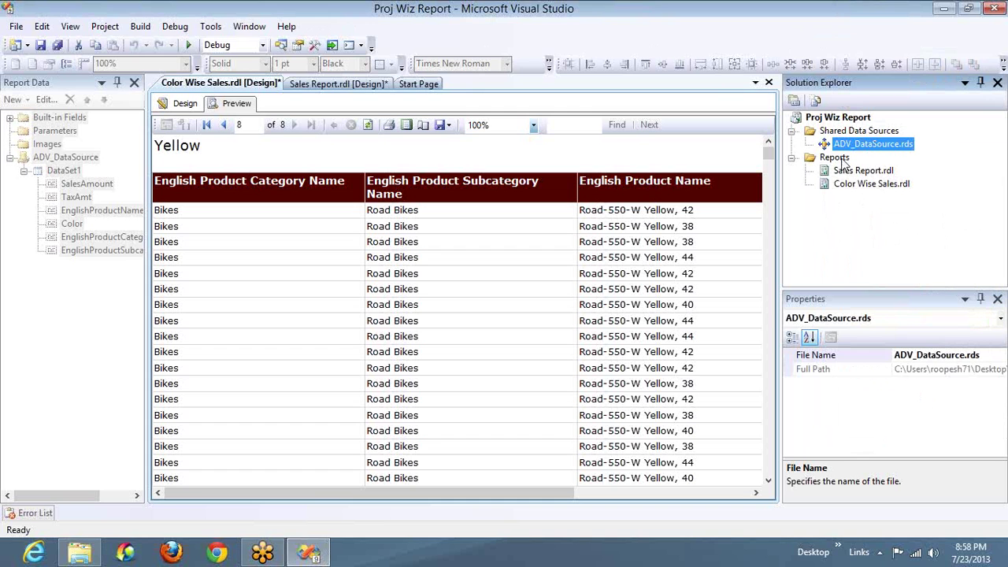
# Step: Start a new report wizard using ADV_DataSource, the pasted SQL query and the Tabular type
pyautogui.rightClick(834, 158)
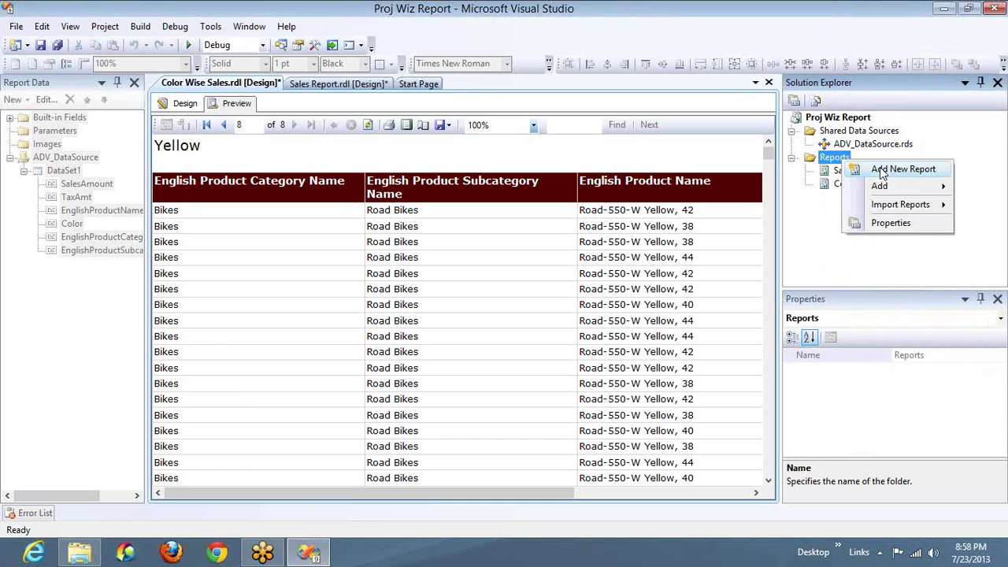
pyautogui.click(882, 167)
pyautogui.press('Return')
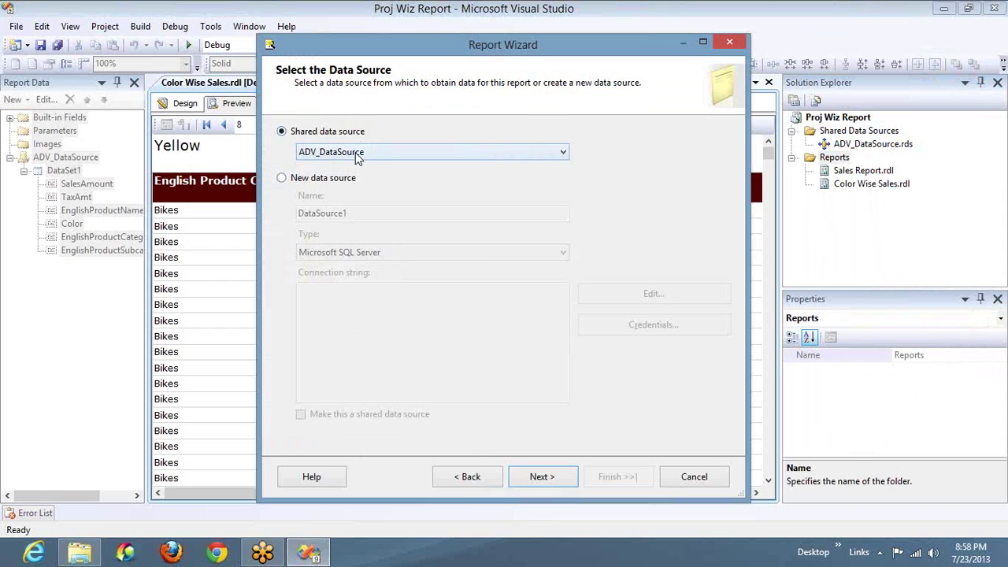
pyautogui.click(535, 478)
pyautogui.click(481, 344)
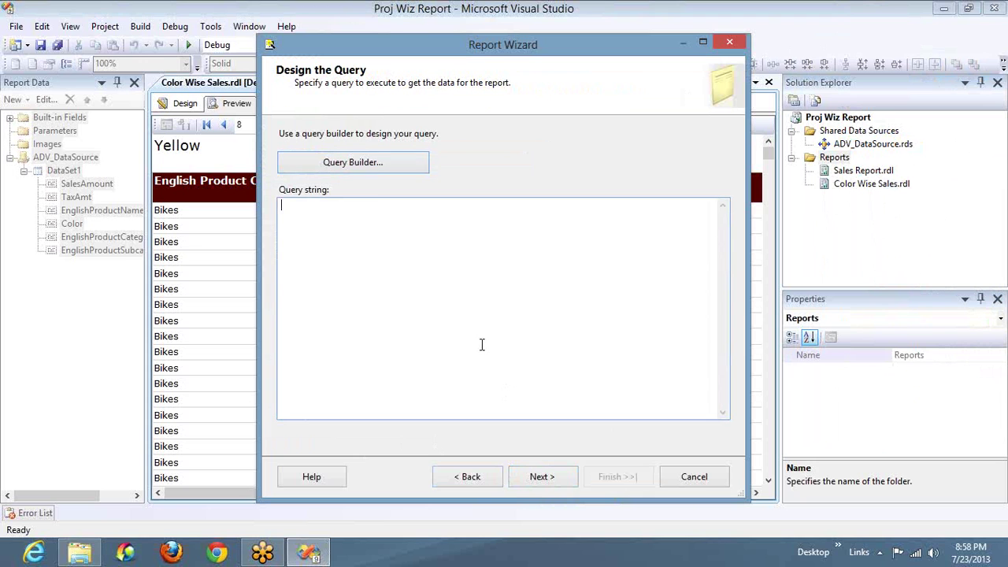
pyautogui.write('SELECT\tFactInternetSales.SalesAmount, FactInternetSales.TaxAmt, DimProduct.EnglishProductName, DimProduct.Color, \tDimProductCategory.EnglishProductCategoryName, DimProductSubcategory.EnglishProductSubcategoryName FROM\tFactInternetSales INNER JOIN \tDimProduct ON FactInternetSales.ProductKey = DimProduct.ProductKey INNER JOIN \tDimProductSubcategory ON DimProduct.ProductSubcategoryKey = DimProductSubcategory.ProductSubcategoryKey INNER JOIN \tDimProductCategory ON DimProductSubcategory.ProductCategoryKey = DimProductCategory.ProductCategoryKey')
pyautogui.click(542, 478)
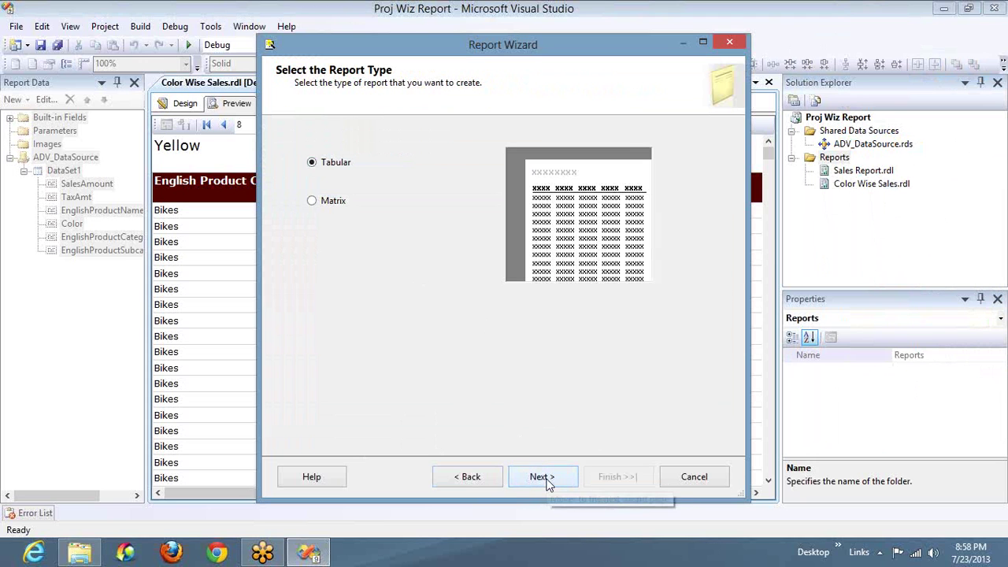
pyautogui.click(542, 478)
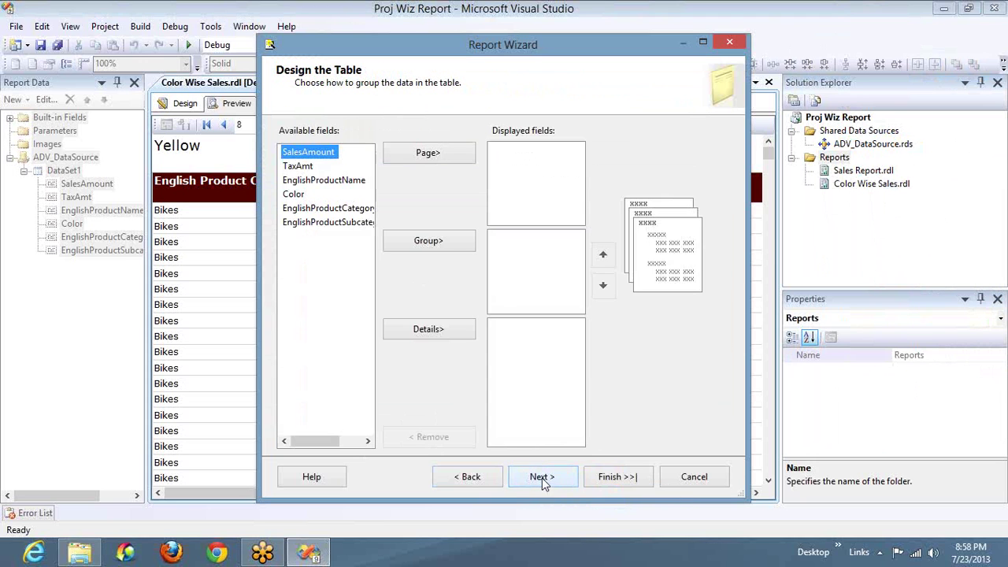
# Step: Put Color on Page, category and subcategory in Group, and EnglishProductName, SalesAmount, TaxAmt in Details
pyautogui.click(306, 198)
pyautogui.click(423, 155)
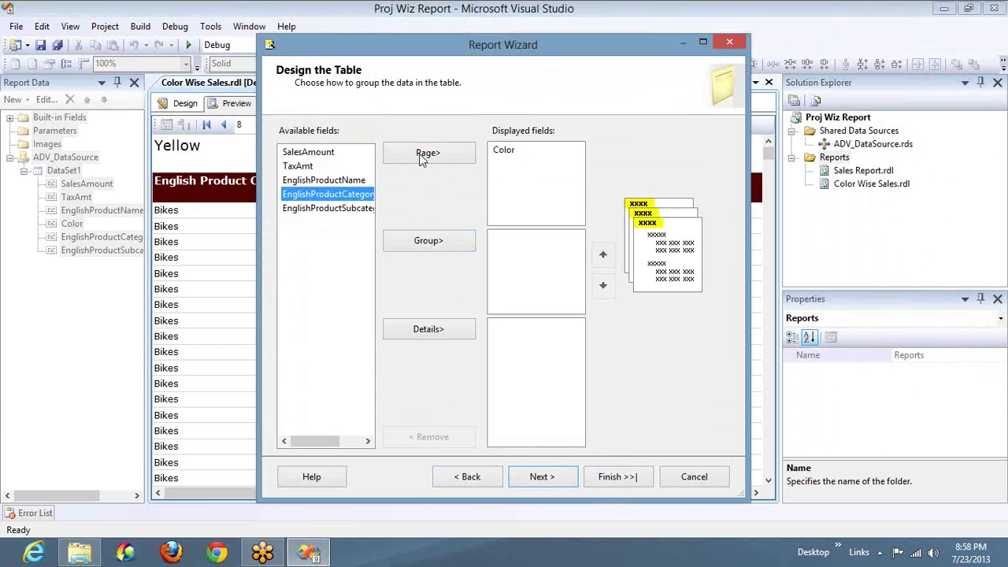
pyautogui.click(414, 240)
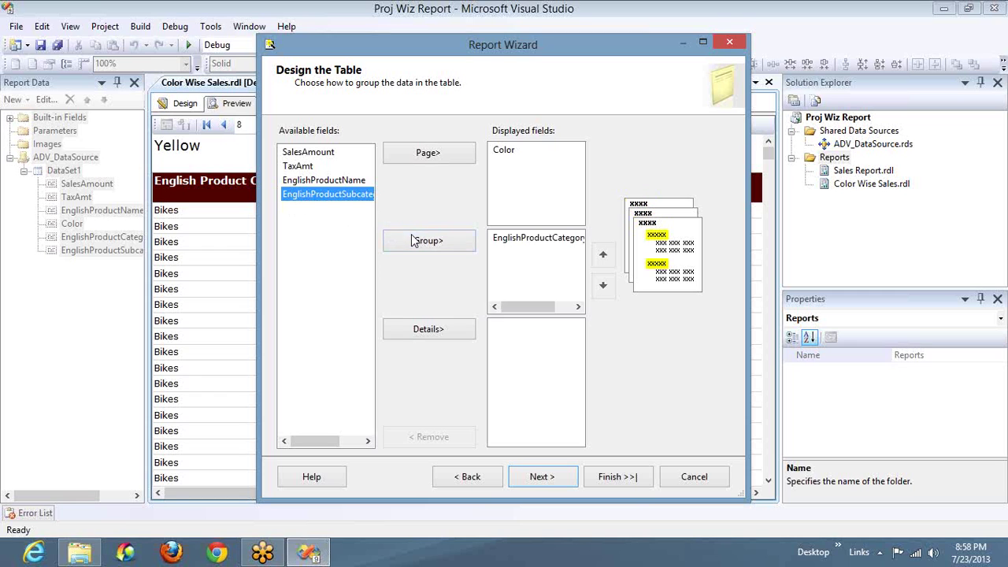
pyautogui.click(414, 240)
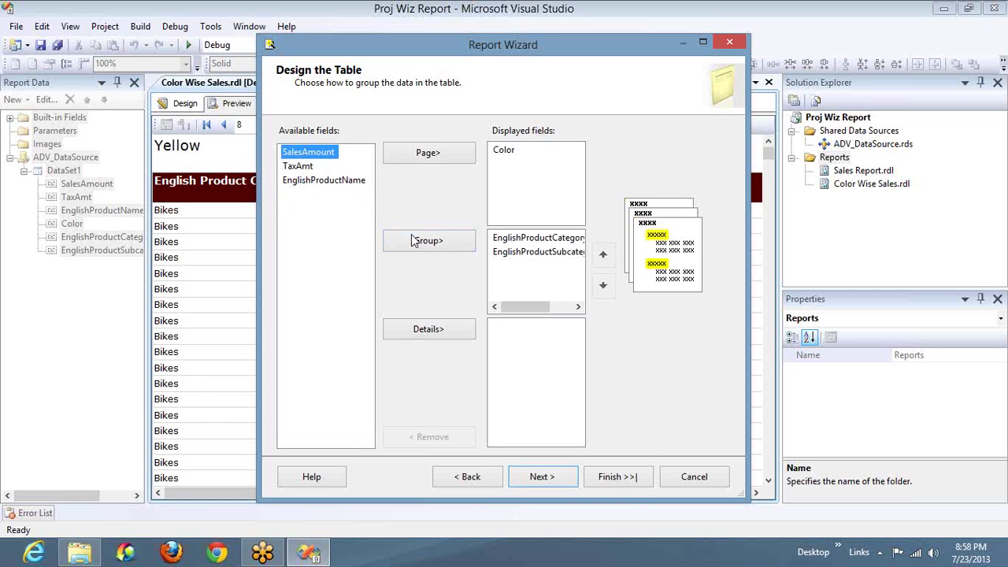
pyautogui.click(342, 181)
pyautogui.click(418, 329)
pyautogui.click(418, 329)
pyautogui.click(418, 329)
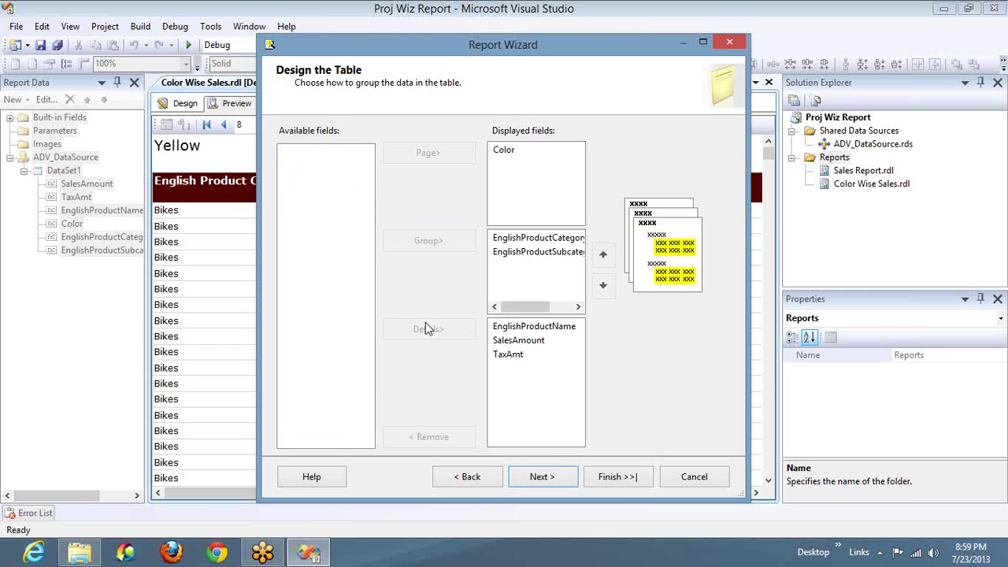
# Step: Review the category grouping, then advance to the table layout step
pyautogui.click(540, 476)
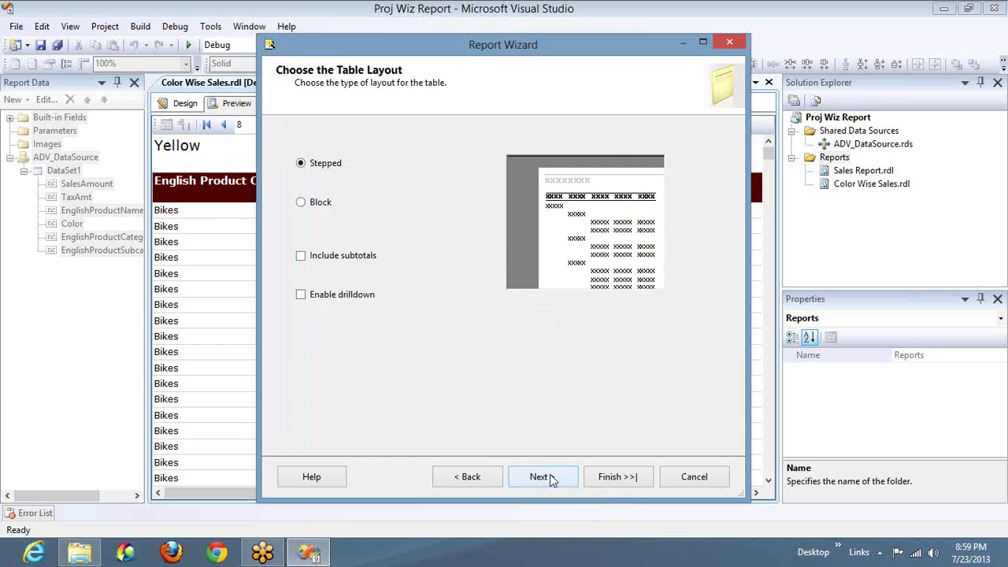
pyautogui.click(482, 477)
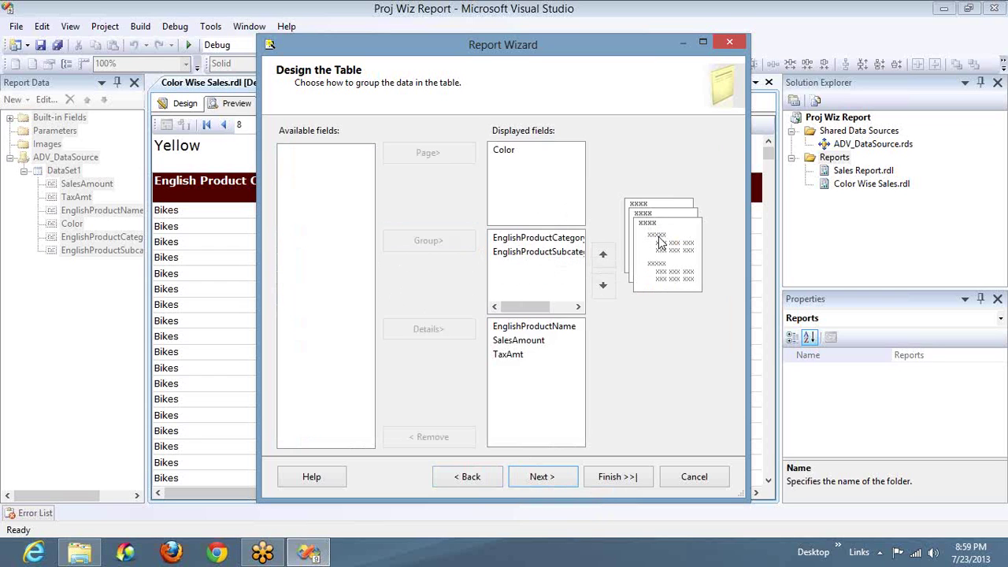
pyautogui.click(562, 244)
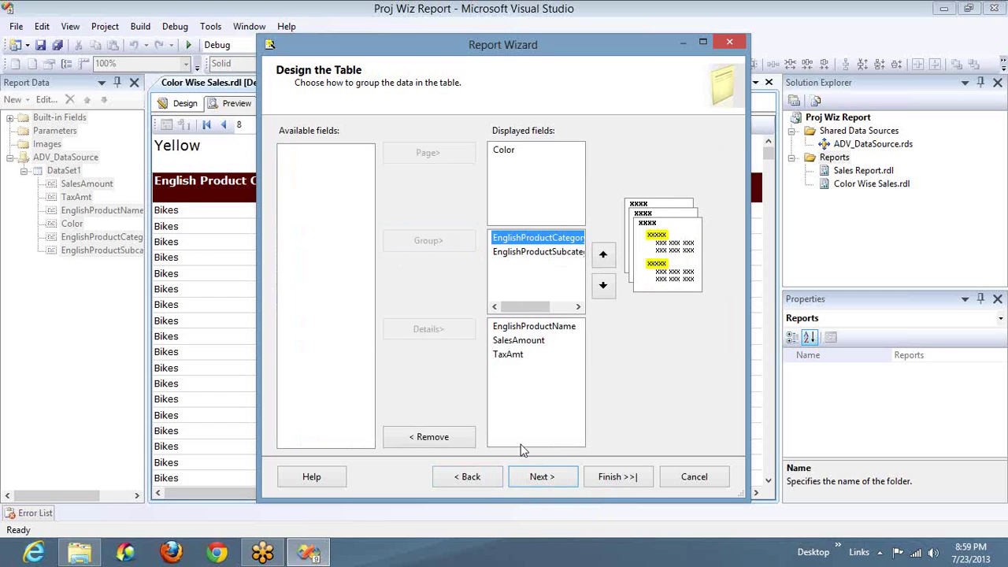
pyautogui.click(541, 476)
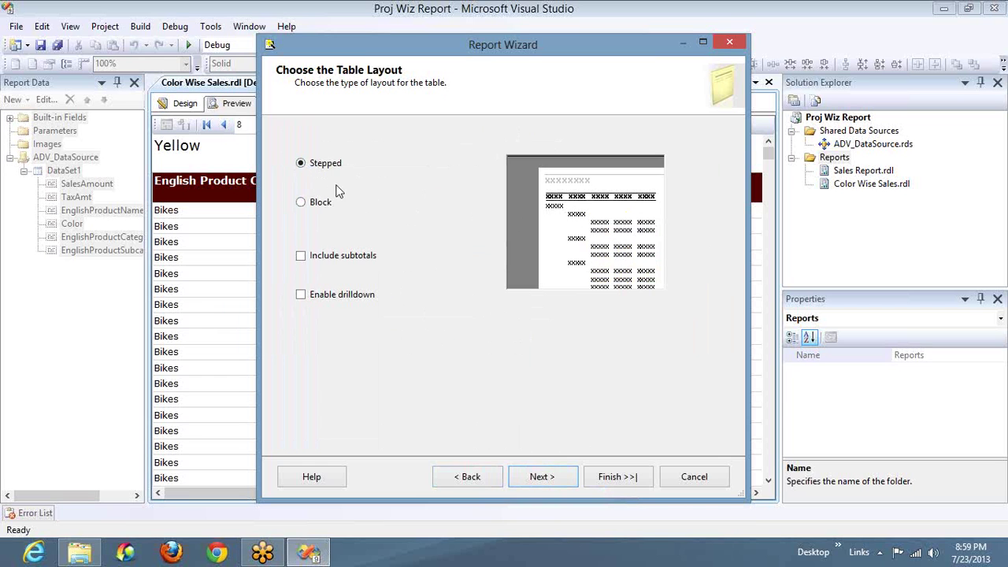
# Step: Settle on the stepped table layout and choose the Ocean table style
pyautogui.click(319, 208)
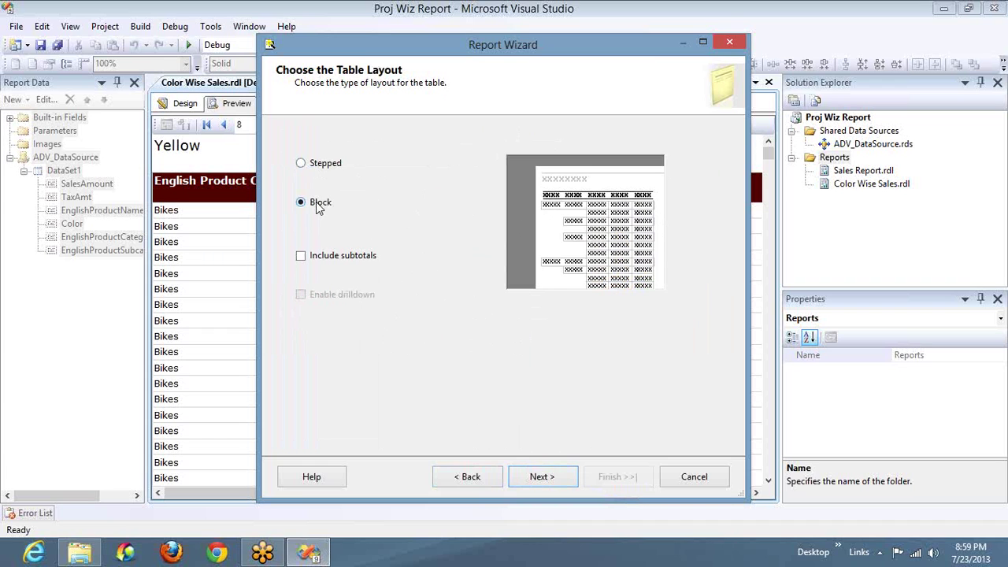
pyautogui.click(331, 169)
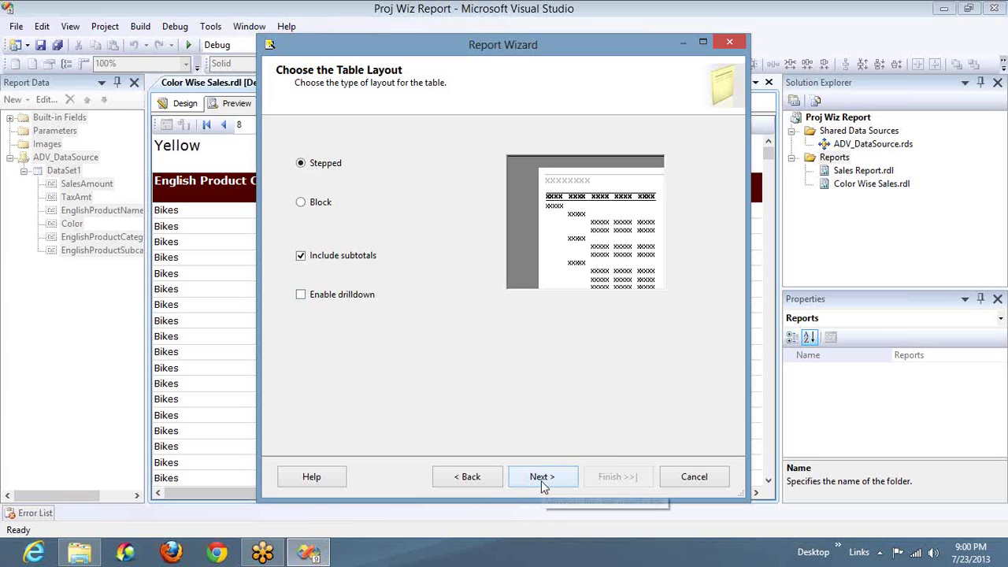
pyautogui.click(319, 203)
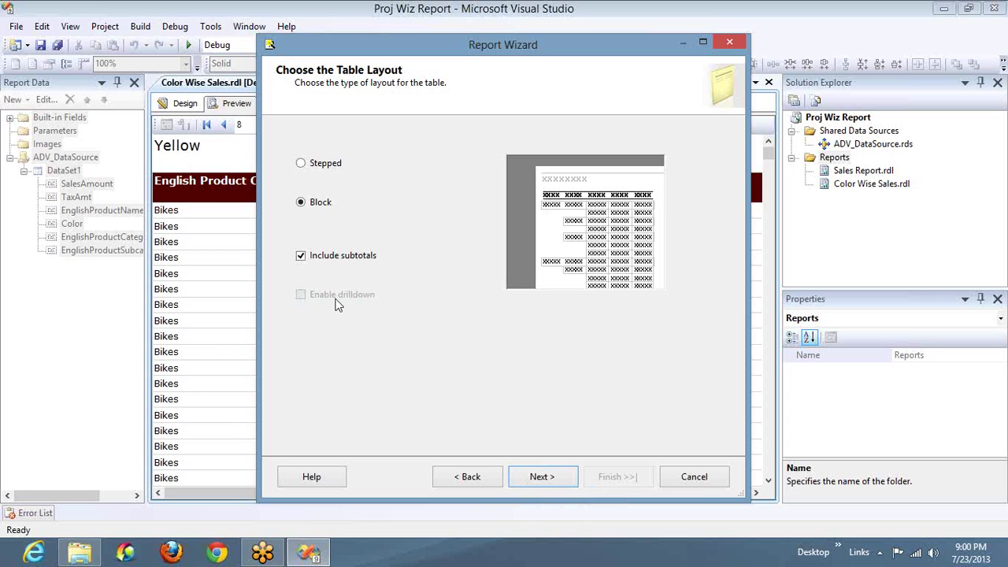
pyautogui.click(310, 164)
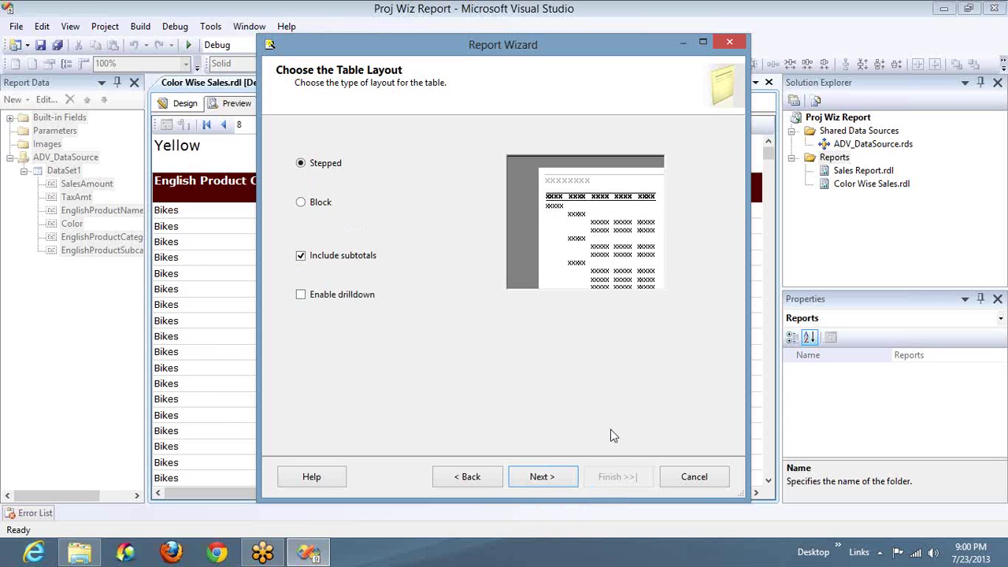
pyautogui.click(540, 475)
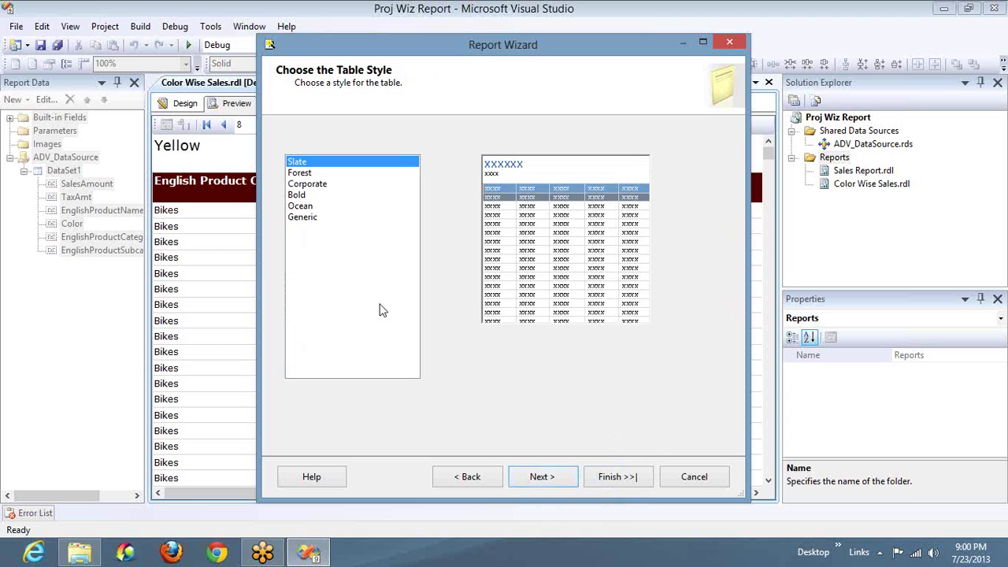
pyautogui.click(301, 207)
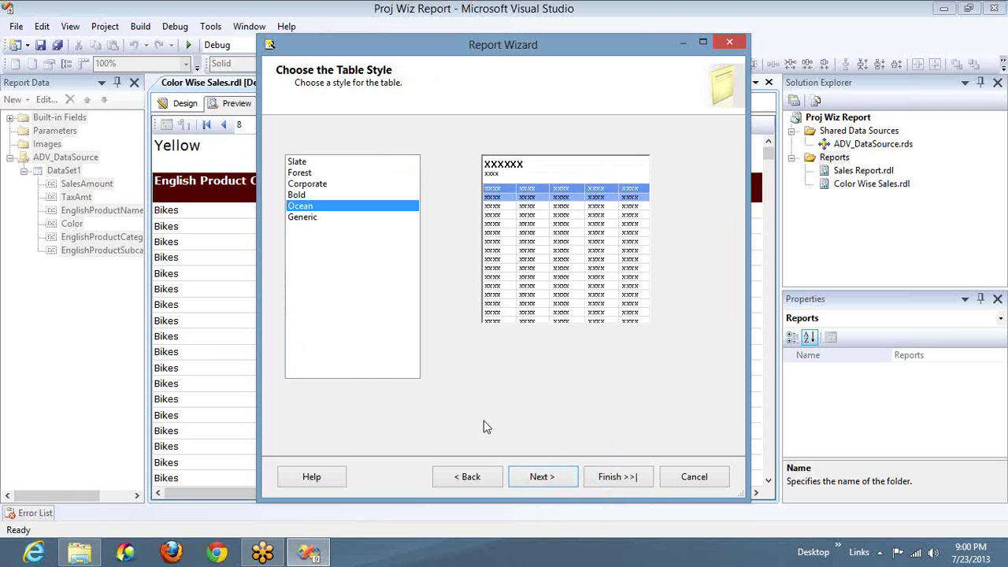
pyautogui.click(556, 480)
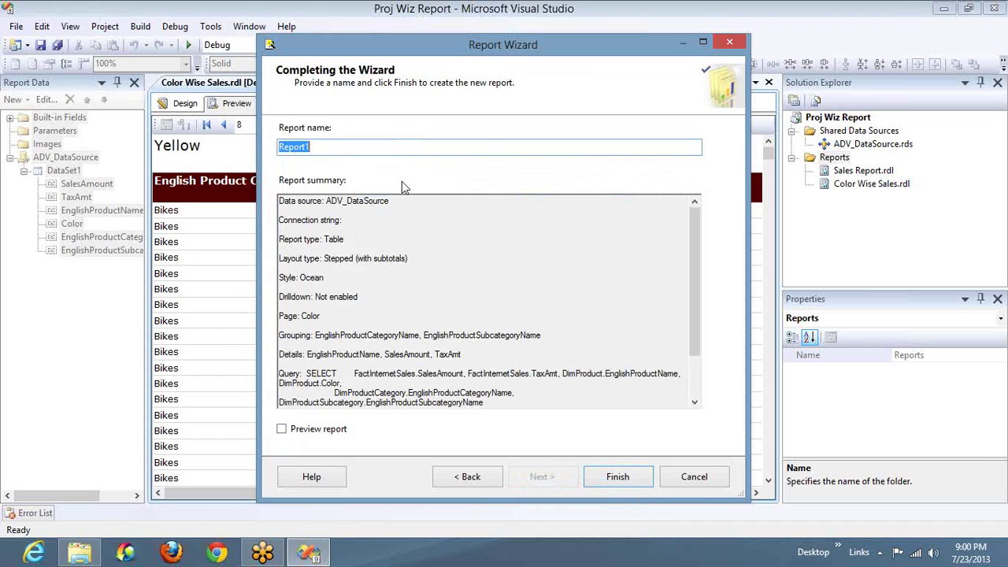
# Step: Name the new report 'Cat Sales'
pyautogui.write('Thir')
pyautogui.hotkey('ctrl', 'a')
pyautogui.write('Cat Sales')
# Step: Create the Cat Sales report and select its table inside the Color list
pyautogui.click(611, 477)
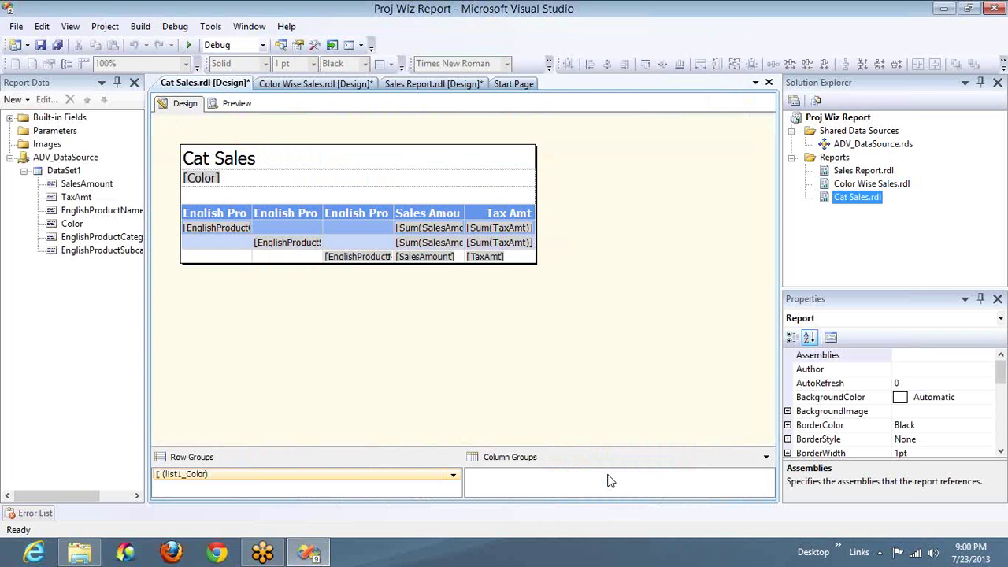
pyautogui.click(251, 215)
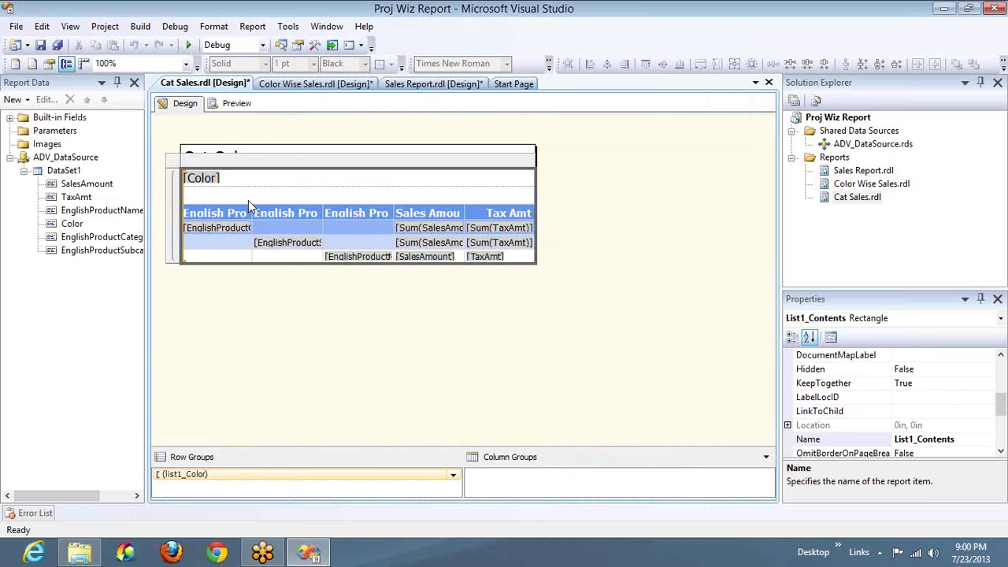
pyautogui.click(243, 221)
pyautogui.click(244, 220)
# Step: Widen the category, subcategory, product name and Tax Amt columns, then preview the report
pyautogui.moveTo(252, 198); pyautogui.dragTo(367, 200)
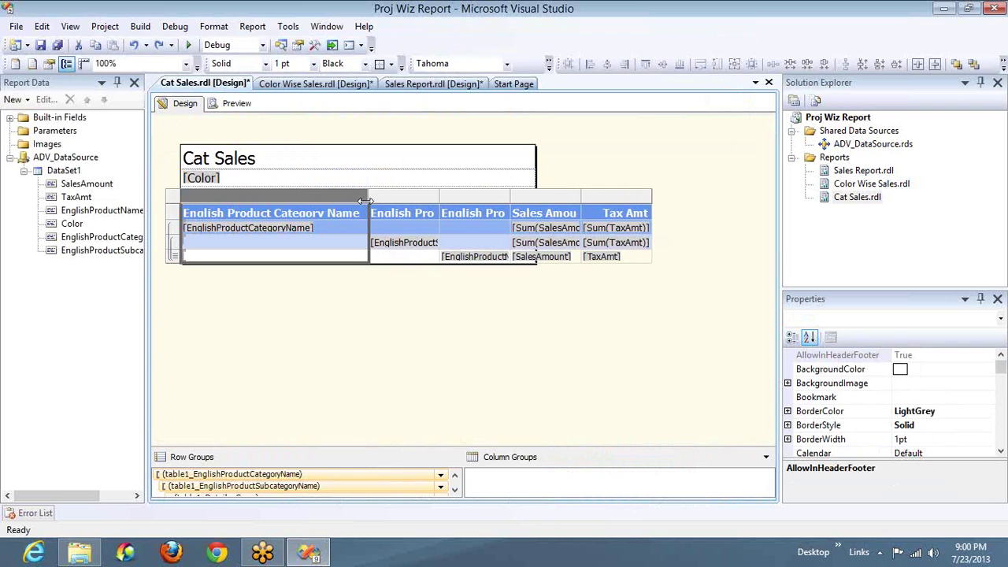
pyautogui.moveTo(438, 200); pyautogui.dragTo(579, 212)
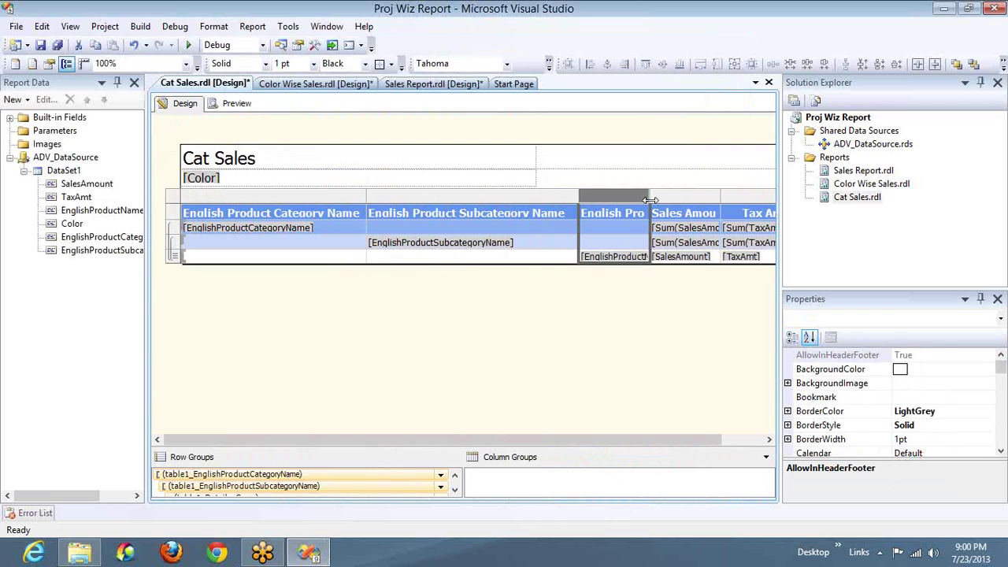
pyautogui.moveTo(706, 441); pyautogui.dragTo(750, 441)
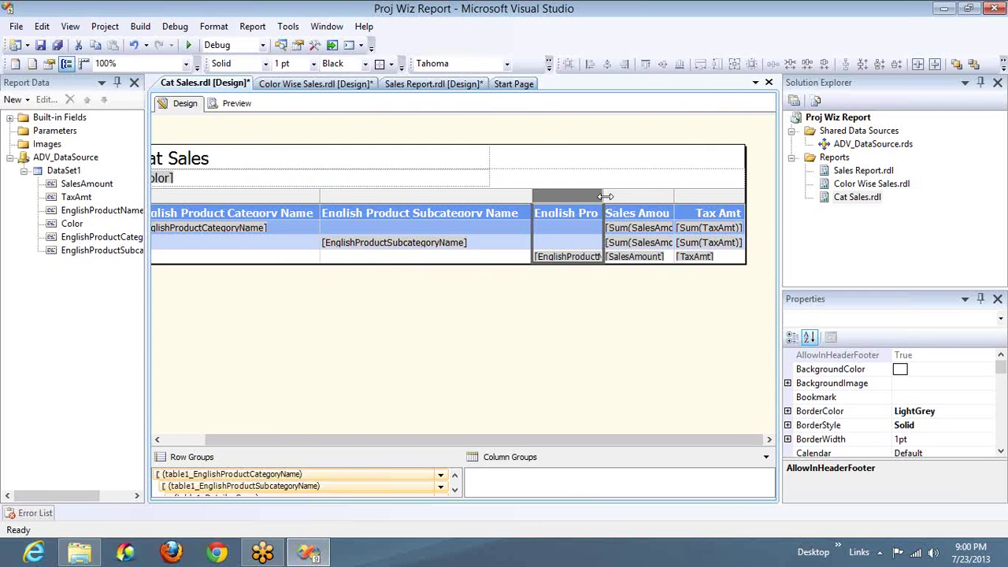
pyautogui.moveTo(603, 196); pyautogui.dragTo(687, 197)
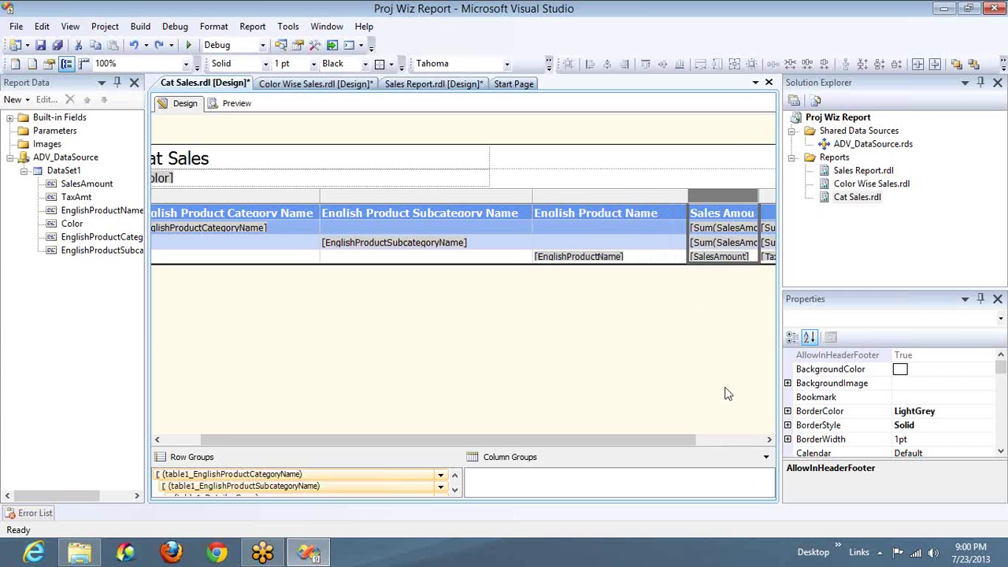
pyautogui.click(749, 437)
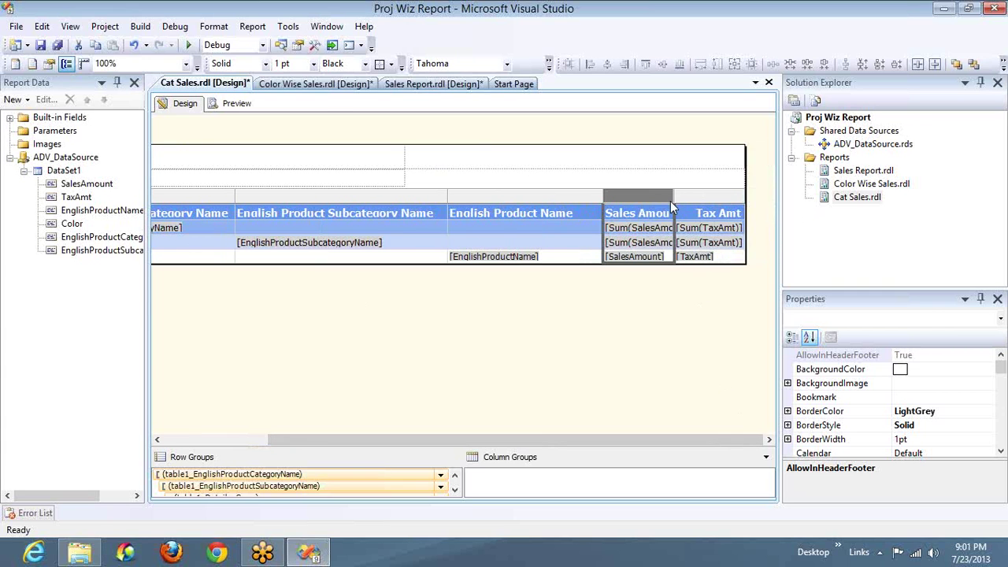
pyautogui.moveTo(672, 198); pyautogui.dragTo(728, 198)
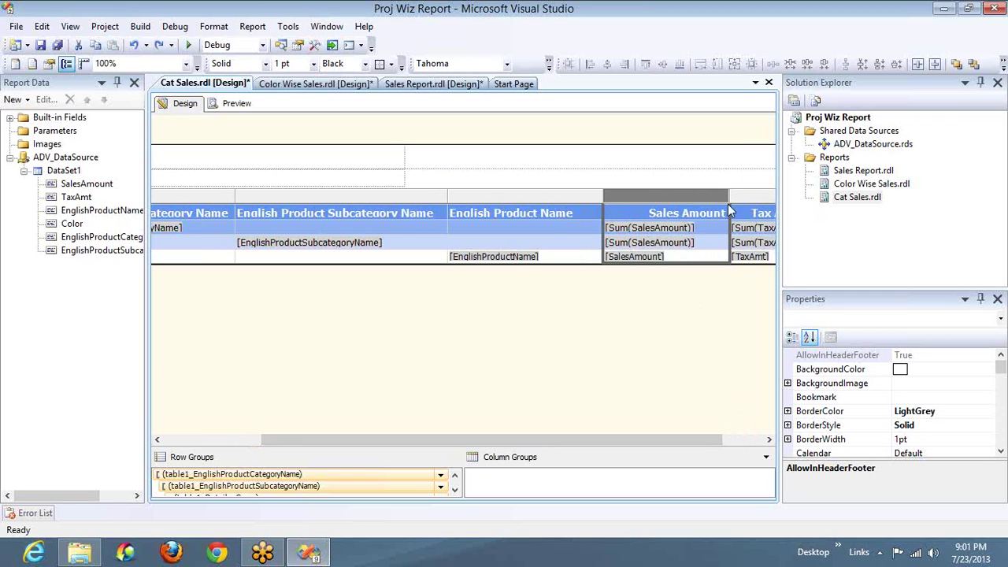
pyautogui.click(753, 437)
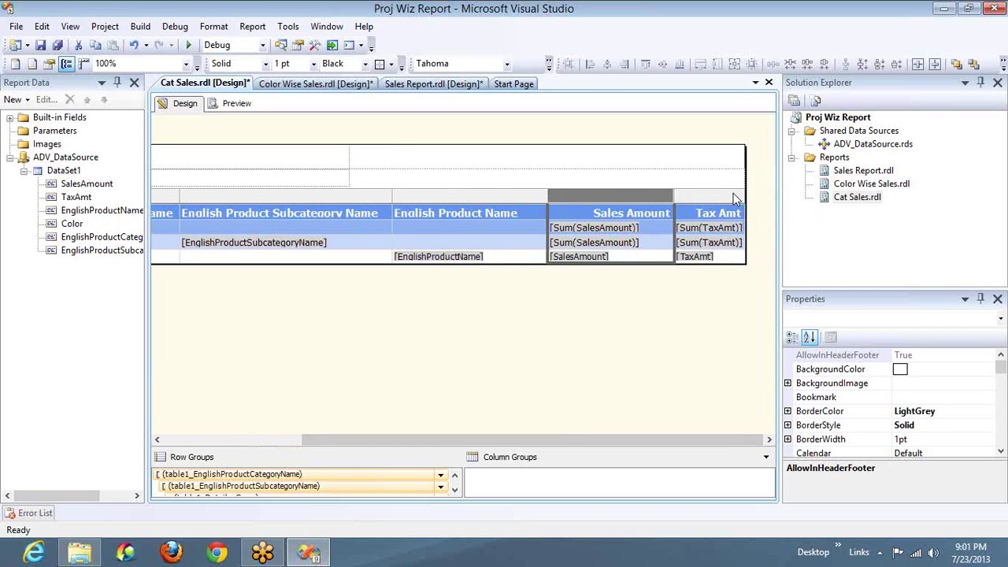
pyautogui.moveTo(744, 194); pyautogui.dragTo(778, 195)
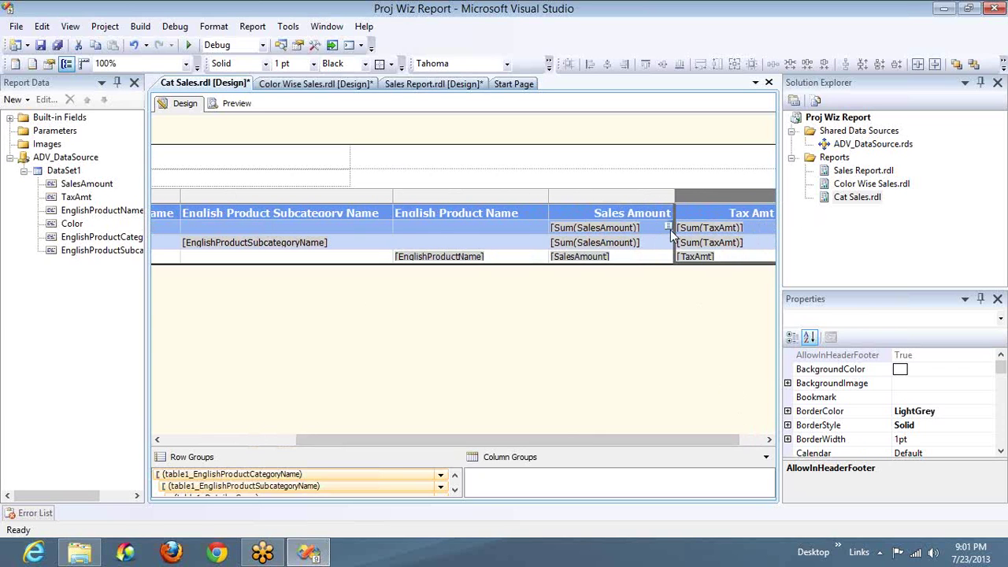
pyautogui.click(237, 104)
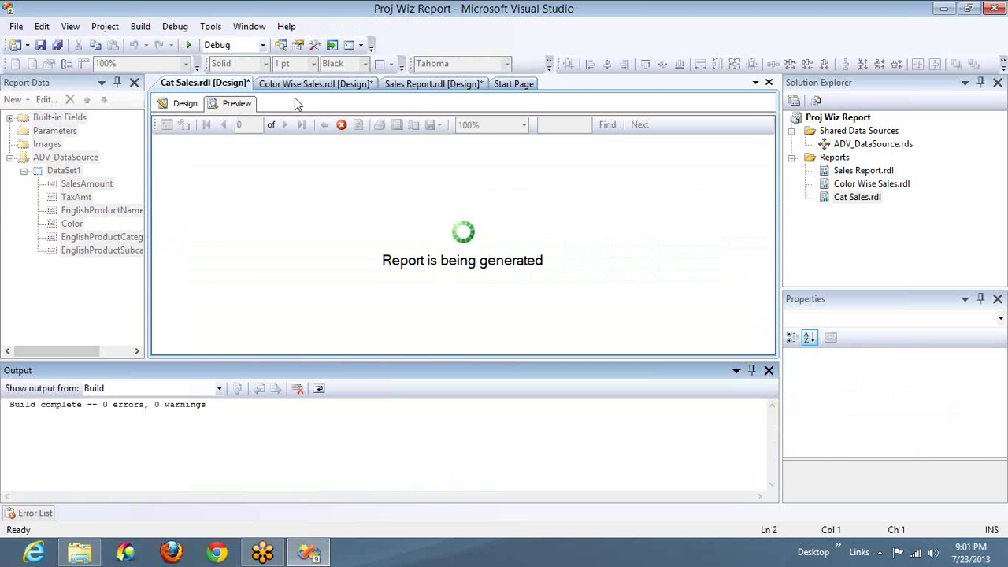
# Step: Close the build output panel and scroll the preview to the Sales Amount and Tax Amt columns
pyautogui.click(769, 370)
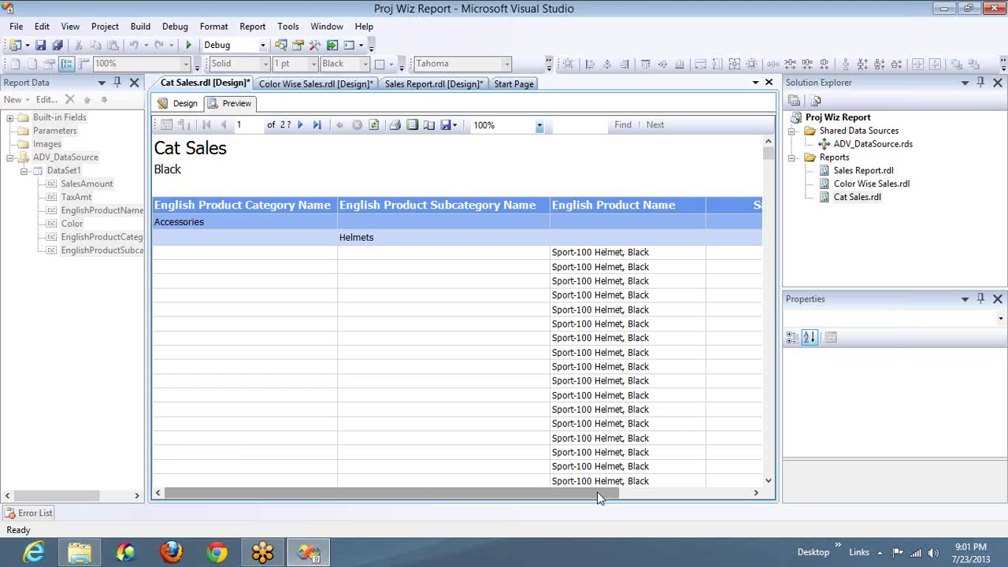
pyautogui.moveTo(597, 496); pyautogui.dragTo(735, 496)
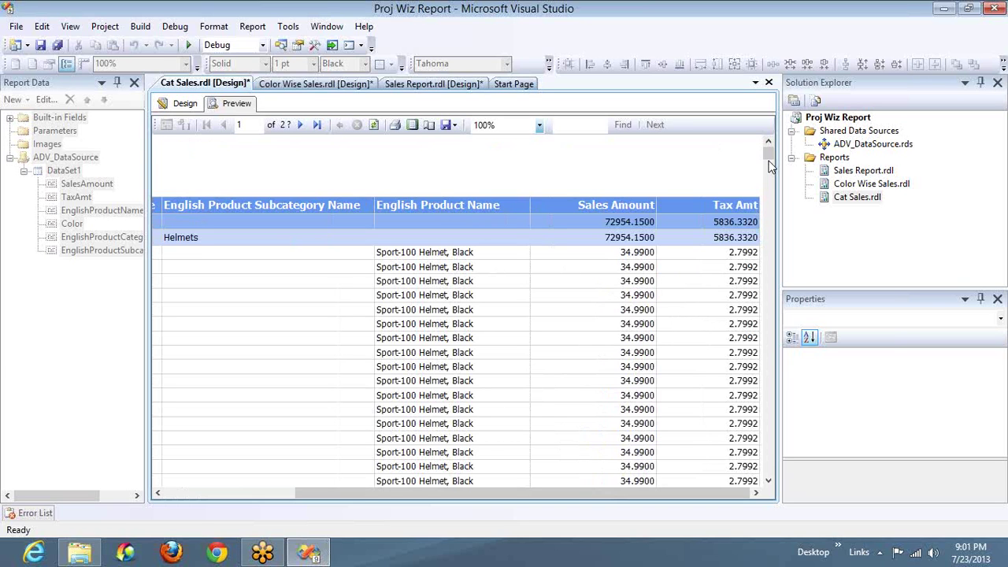
pyautogui.moveTo(769, 160); pyautogui.dragTo(767, 158)
pyautogui.moveTo(768, 159); pyautogui.dragTo(768, 148)
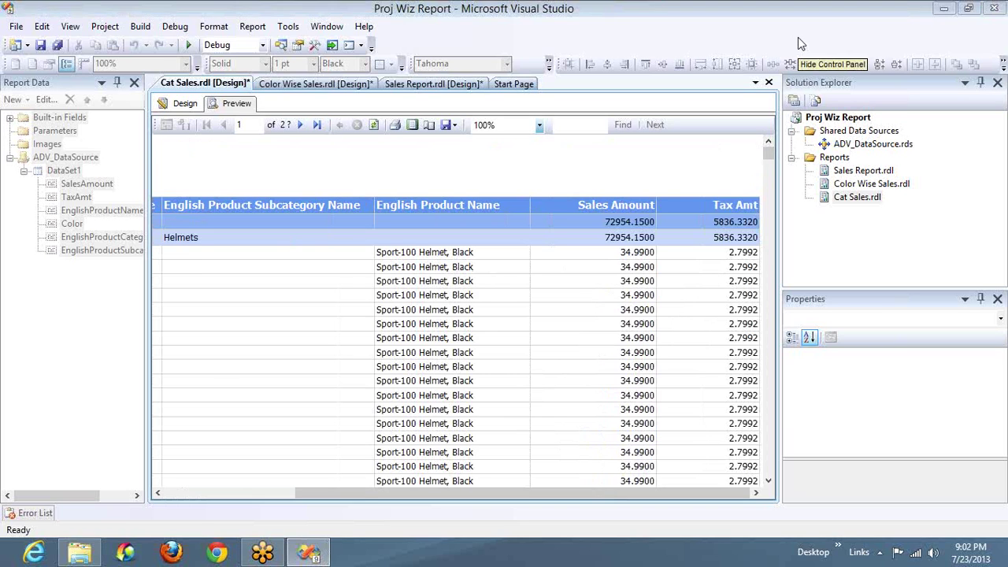
# Step: Start a new report wizard with the pasted SELECT query and the Tabular report type
pyautogui.rightClick(841, 162)
pyautogui.click(874, 175)
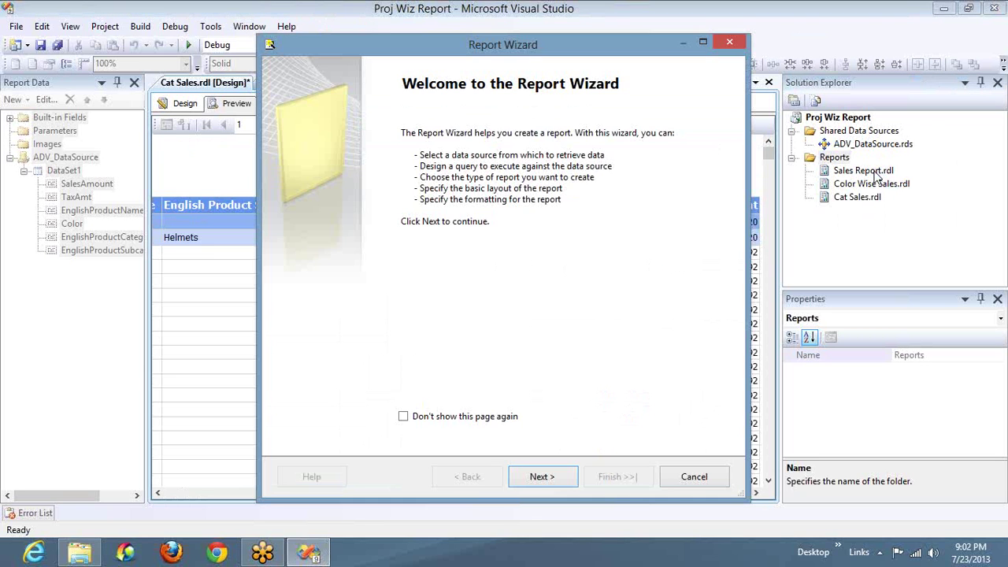
pyautogui.press('Return')
pyautogui.press('Return')
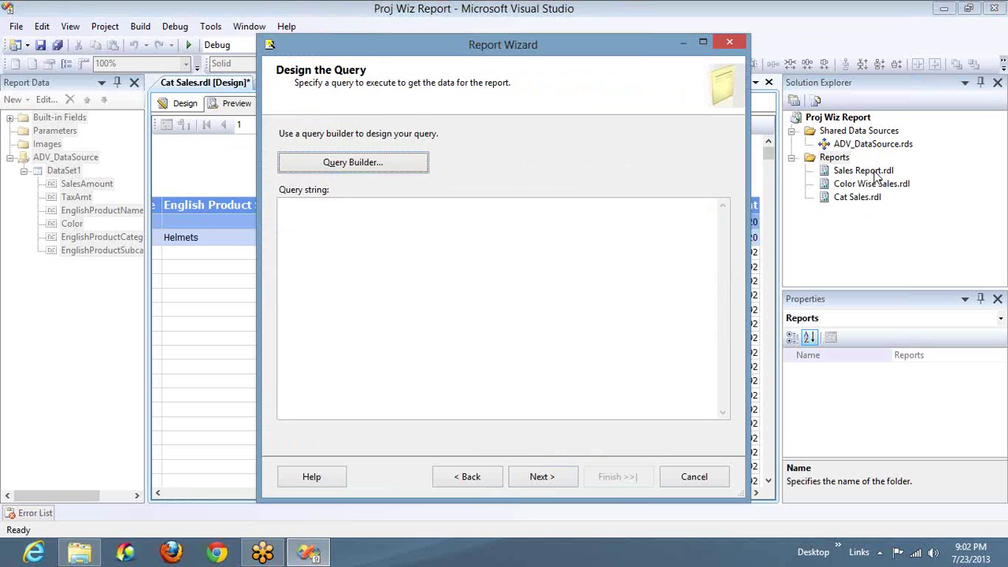
pyautogui.click(634, 261)
pyautogui.hotkey('ctrl', 'v')
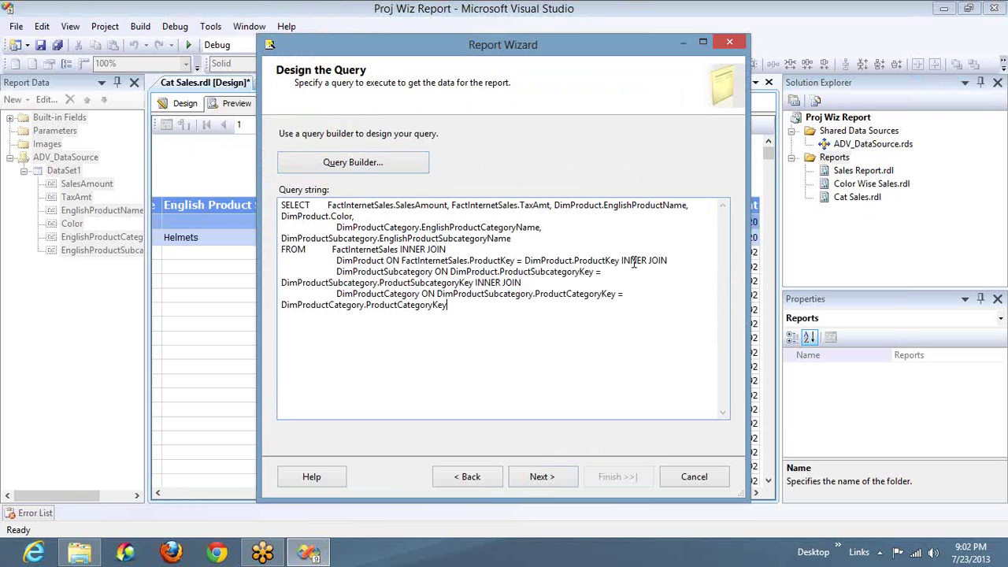
pyautogui.click(545, 485)
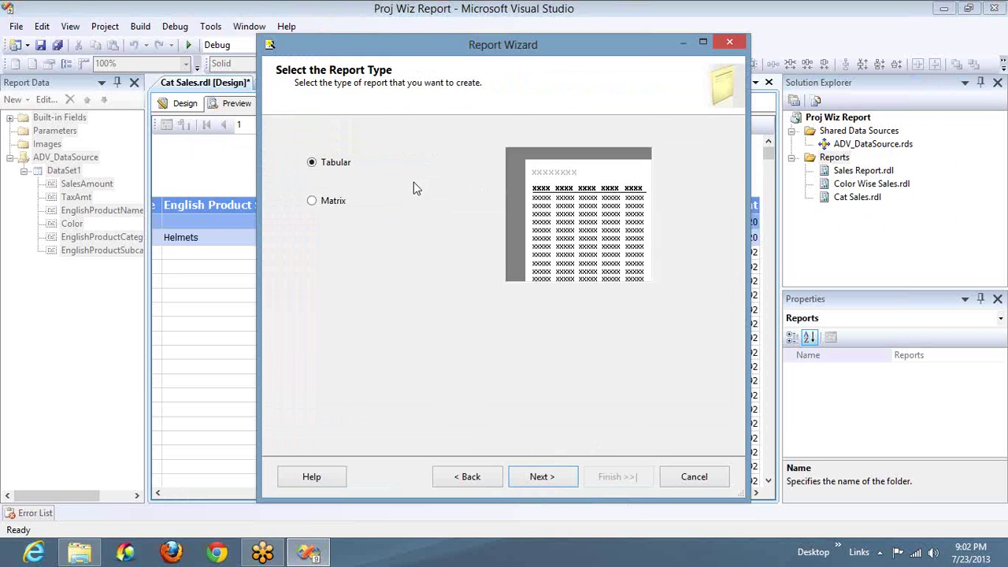
pyautogui.click(551, 476)
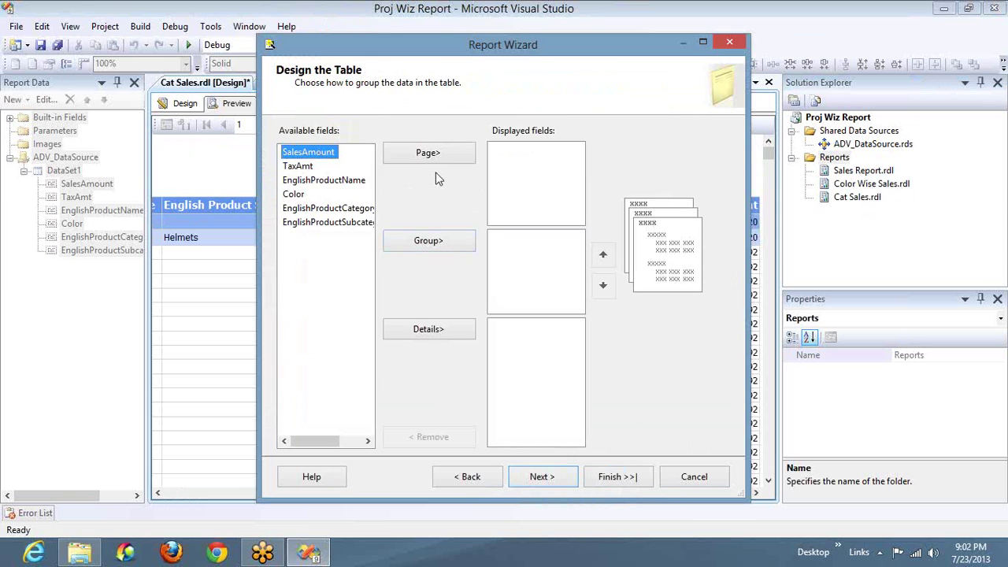
# Step: Put Color on Page, category, subcategory and product name in Group, and SalesAmount, TaxAmt in Details
pyautogui.click(293, 196)
pyautogui.press('super')
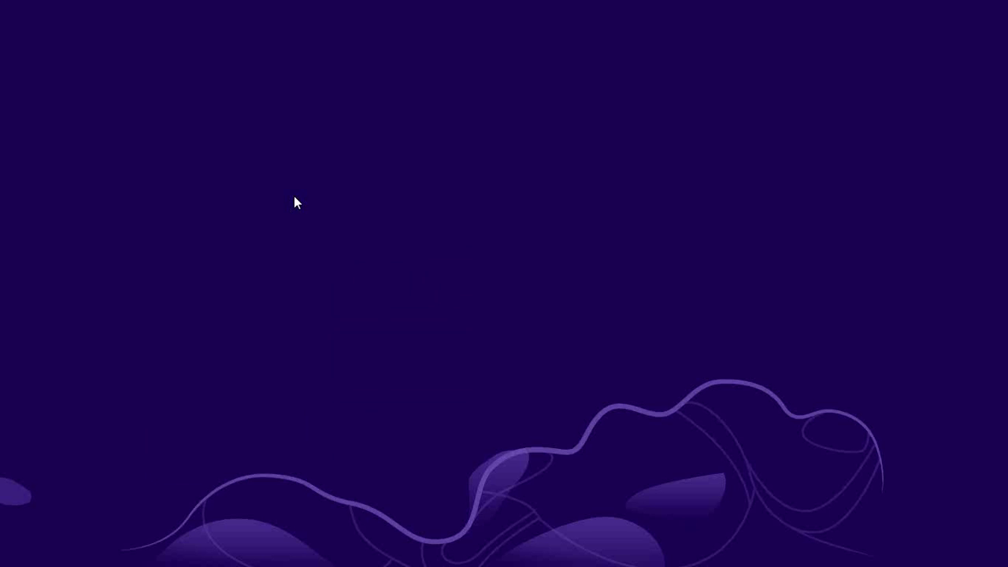
pyautogui.press('super')
pyautogui.click(411, 157)
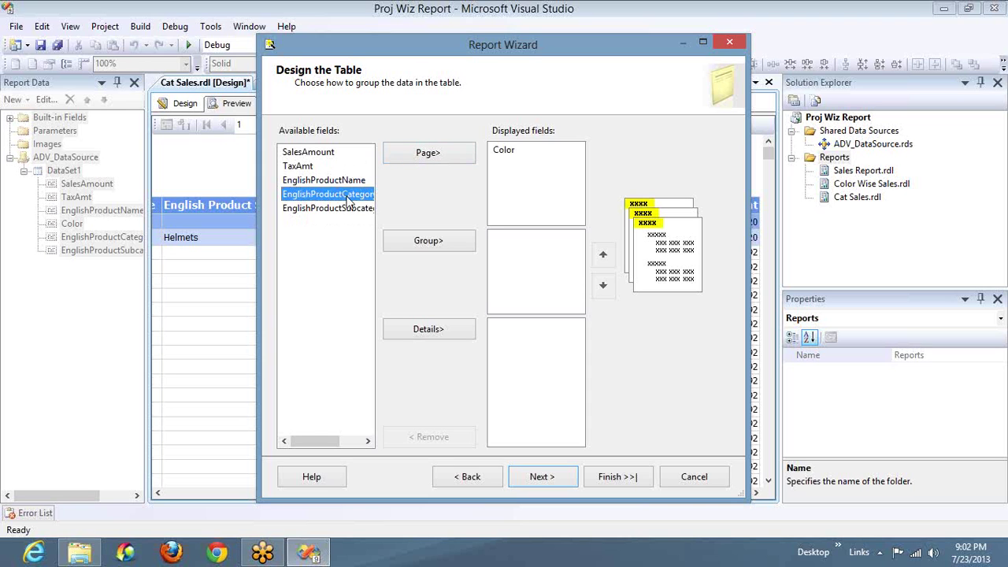
pyautogui.click(415, 244)
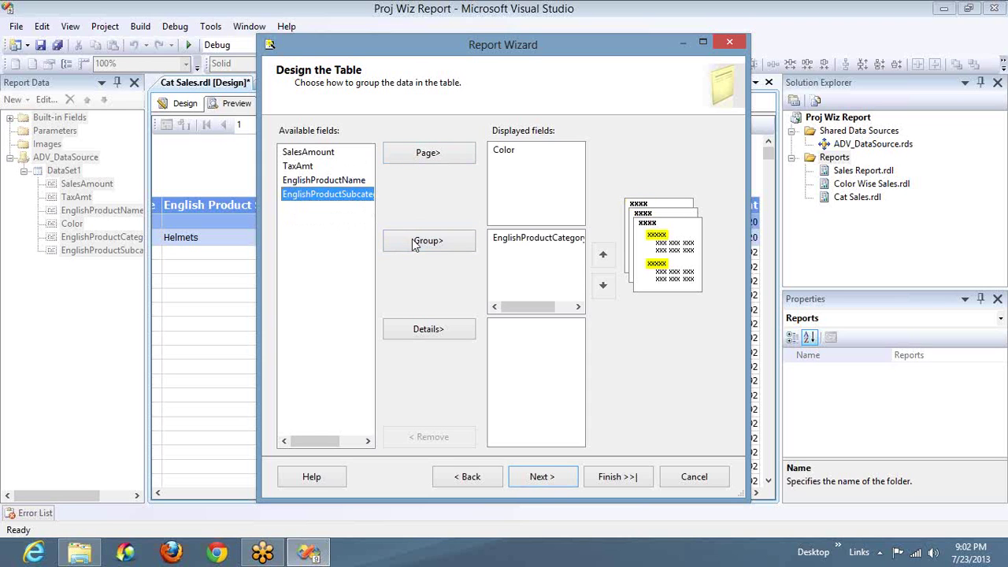
pyautogui.click(415, 244)
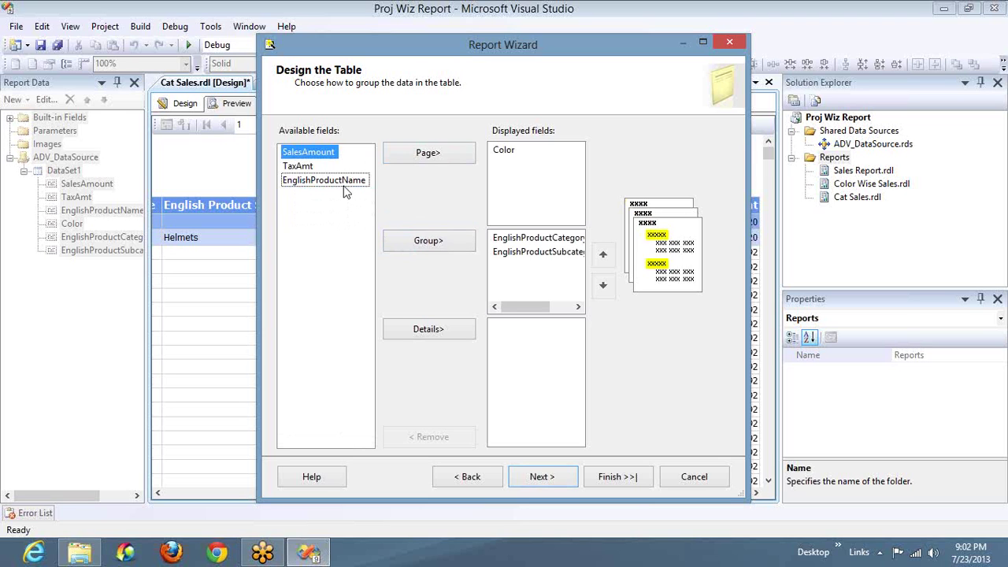
pyautogui.click(347, 180)
pyautogui.click(429, 244)
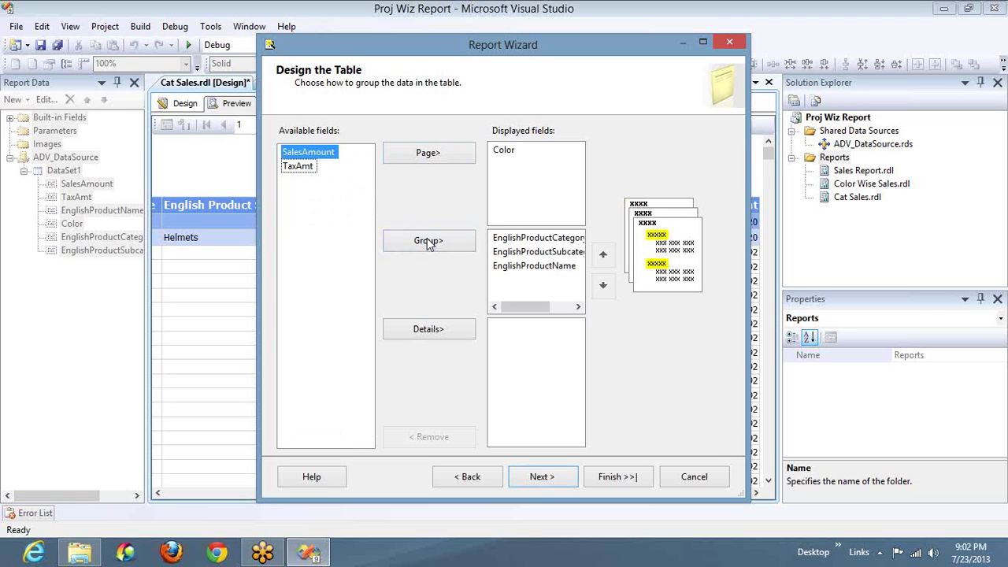
pyautogui.click(445, 330)
pyautogui.click(445, 330)
pyautogui.click(559, 481)
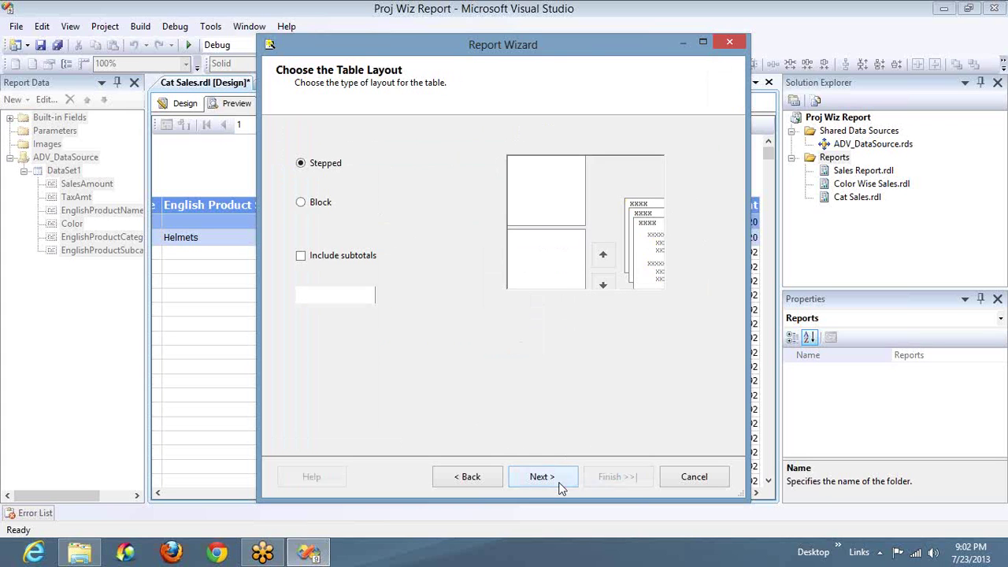
# Step: Settle on the stepped table layout after briefly trying block
pyautogui.click(320, 209)
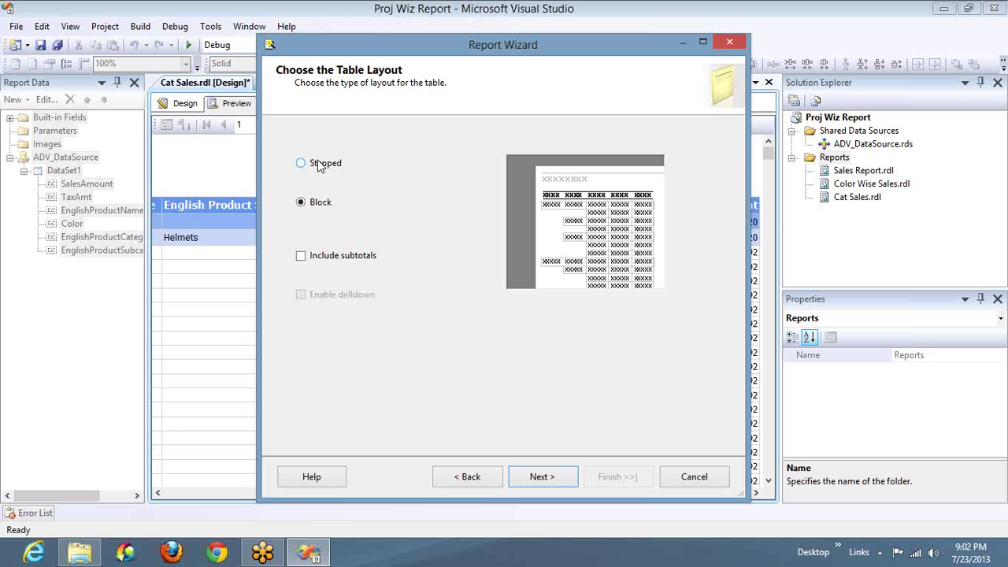
pyautogui.click(320, 165)
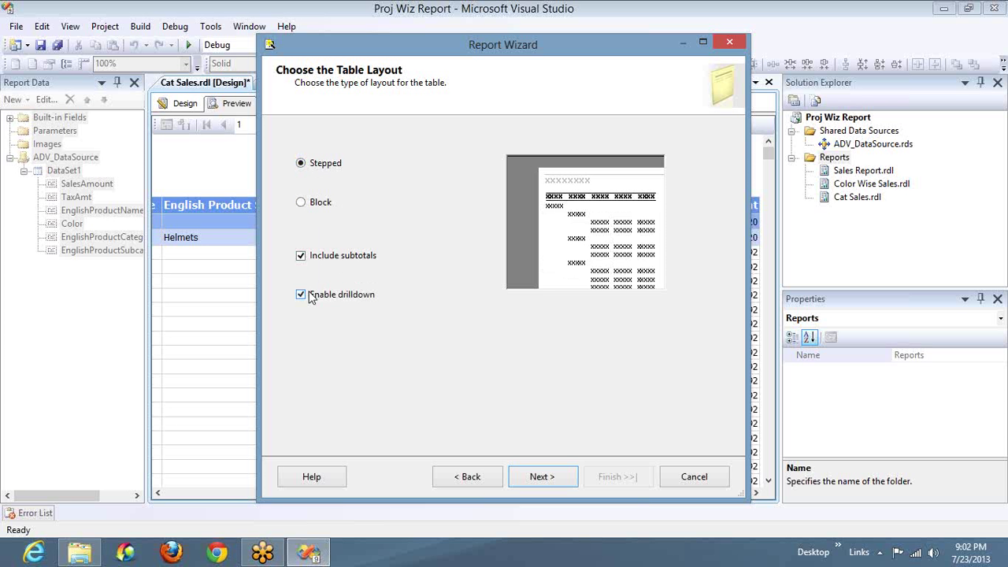
pyautogui.click(467, 477)
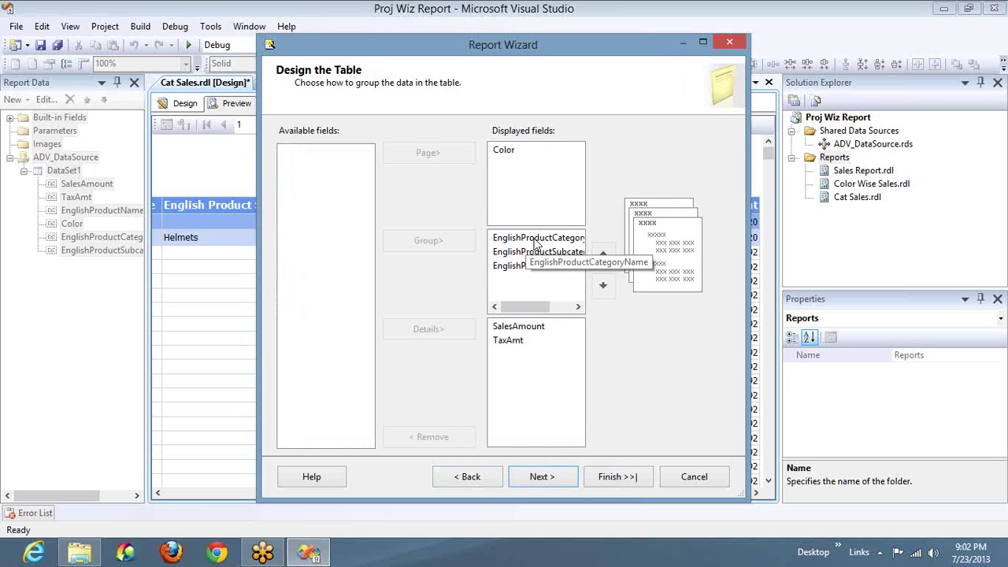
pyautogui.click(552, 472)
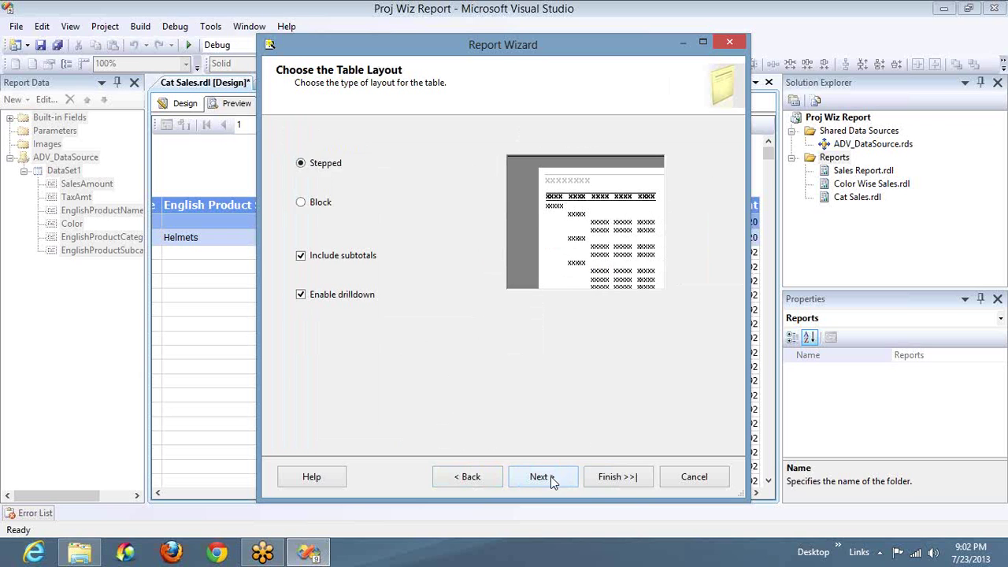
pyautogui.click(550, 477)
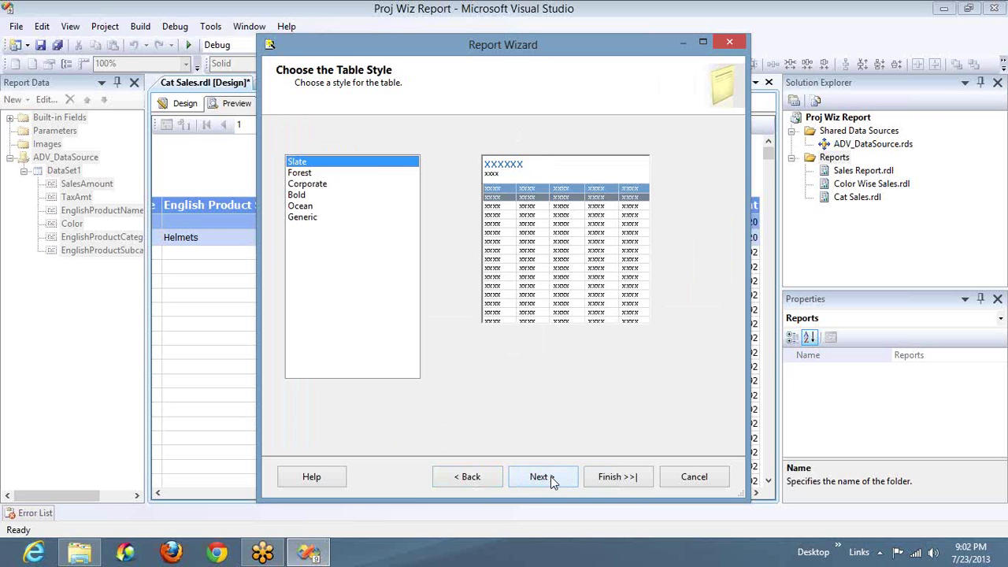
# Step: Apply the Corporate style and create the report named 'Cat Sales Report'
pyautogui.click(303, 195)
pyautogui.click(306, 185)
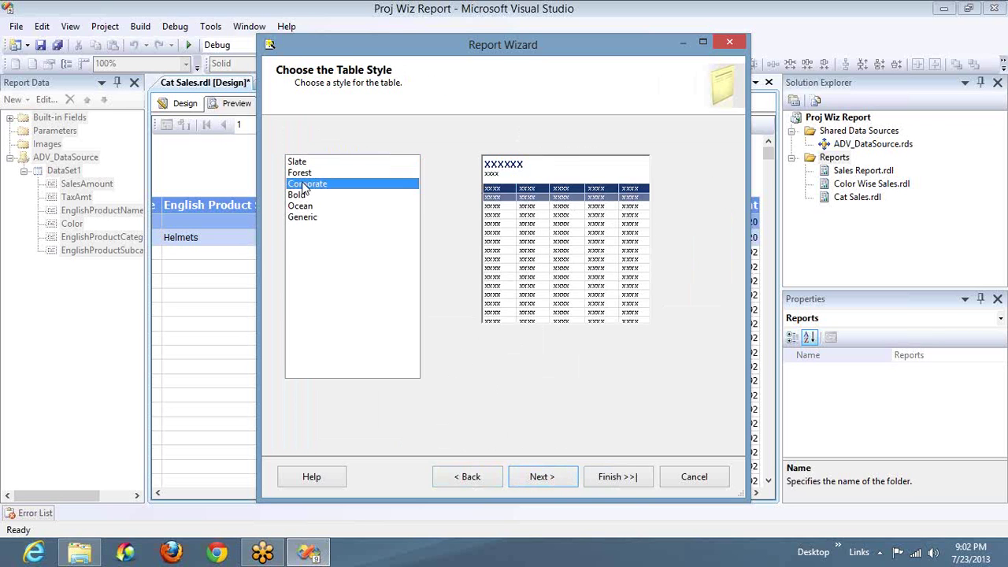
pyautogui.click(546, 472)
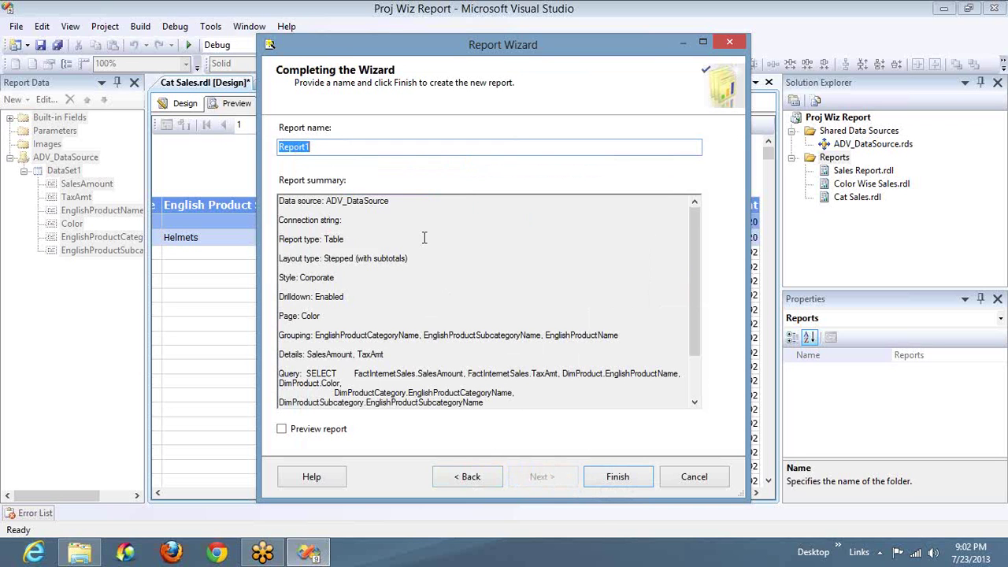
pyautogui.write('Cat Sales Report')
pyautogui.click(619, 477)
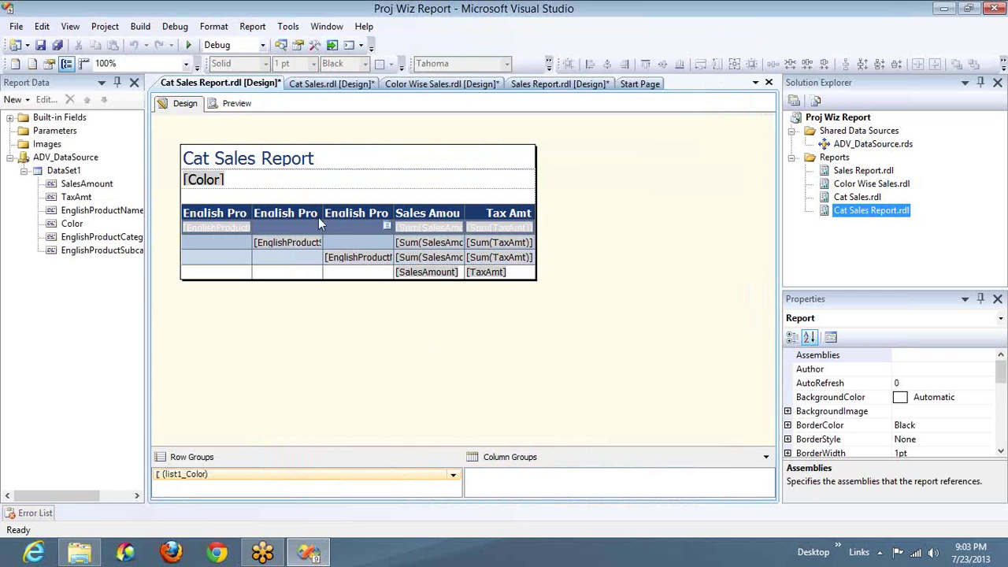
# Step: Widen the drilldown table's category, subcategory, product, Sales Amount and Tax Amt columns to fit headers
pyautogui.click(287, 210)
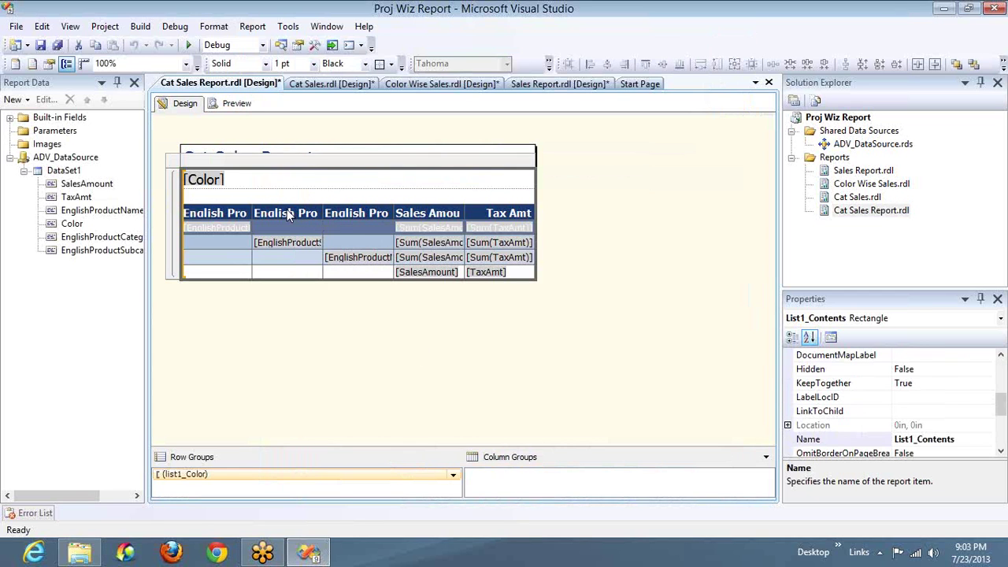
pyautogui.click(244, 219)
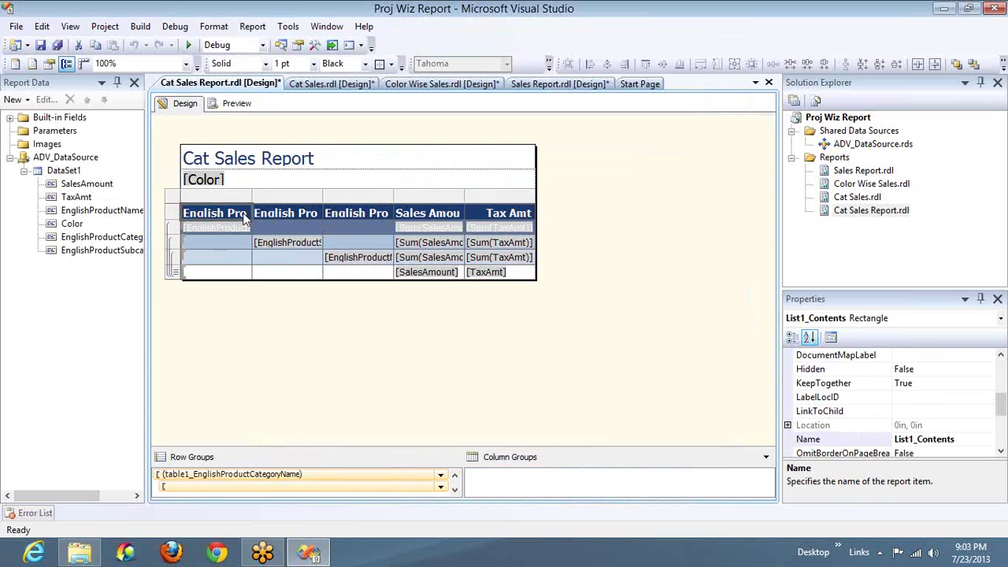
pyautogui.moveTo(252, 194); pyautogui.dragTo(375, 196)
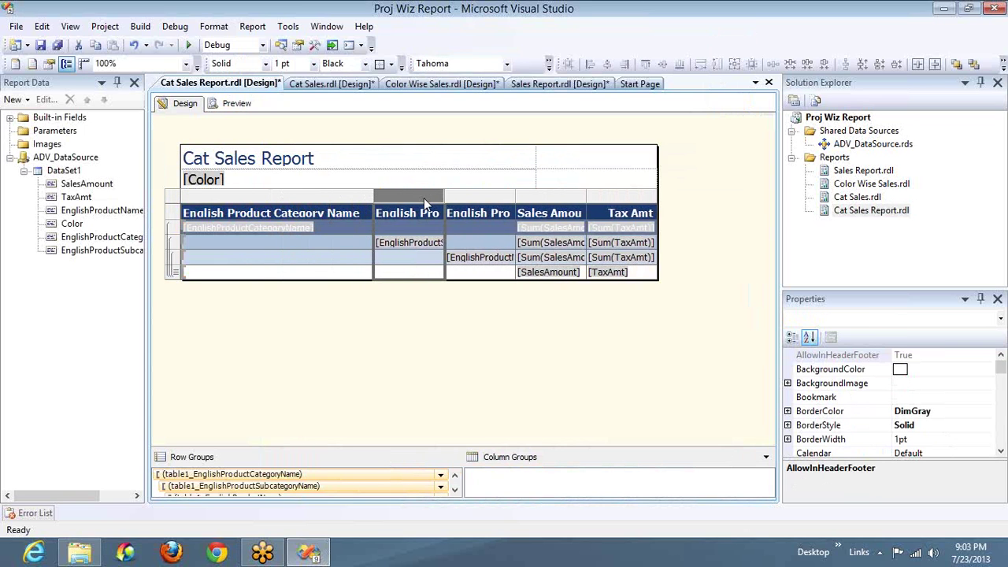
pyautogui.moveTo(489, 197); pyautogui.dragTo(744, 202)
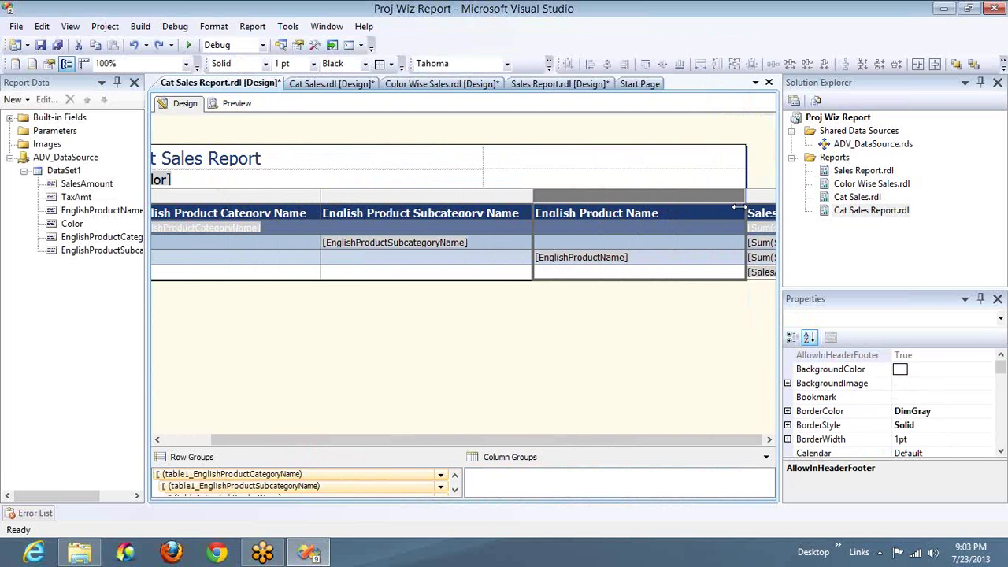
pyautogui.click(745, 441)
pyautogui.moveTo(672, 196); pyautogui.dragTo(699, 195)
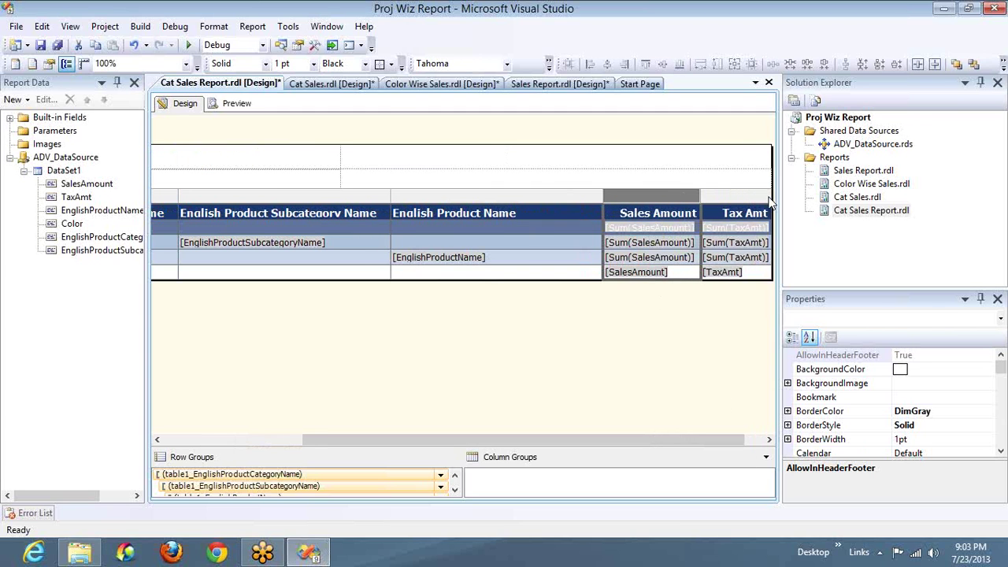
pyautogui.moveTo(770, 198); pyautogui.dragTo(795, 198)
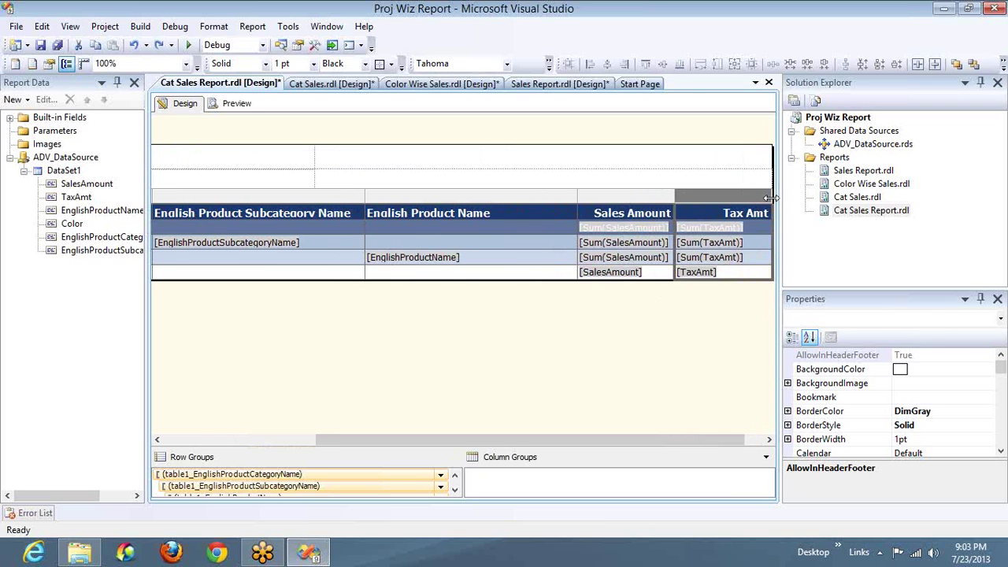
# Step: Preview Cat Sales Report with the build output panel closed
pyautogui.click(242, 109)
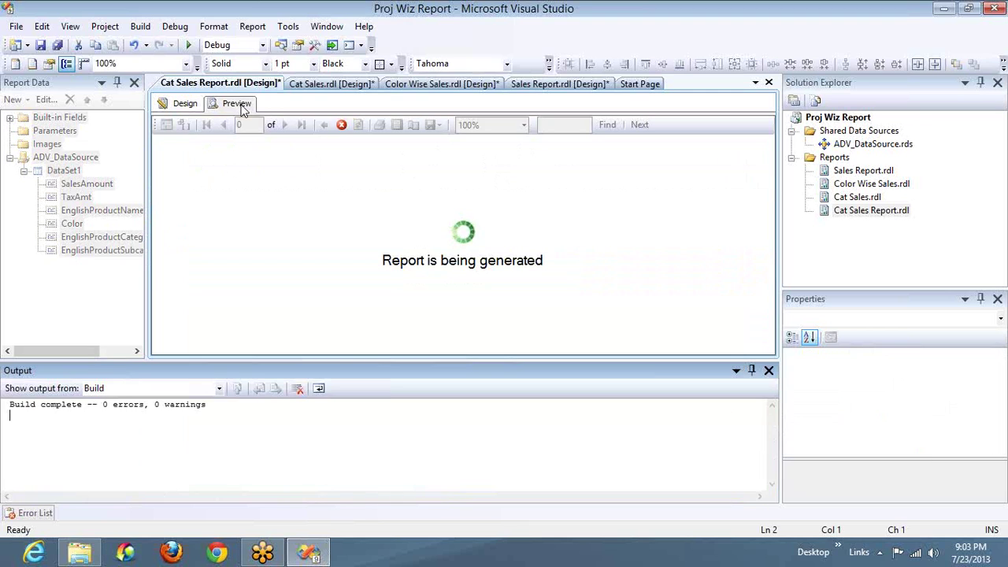
pyautogui.click(768, 371)
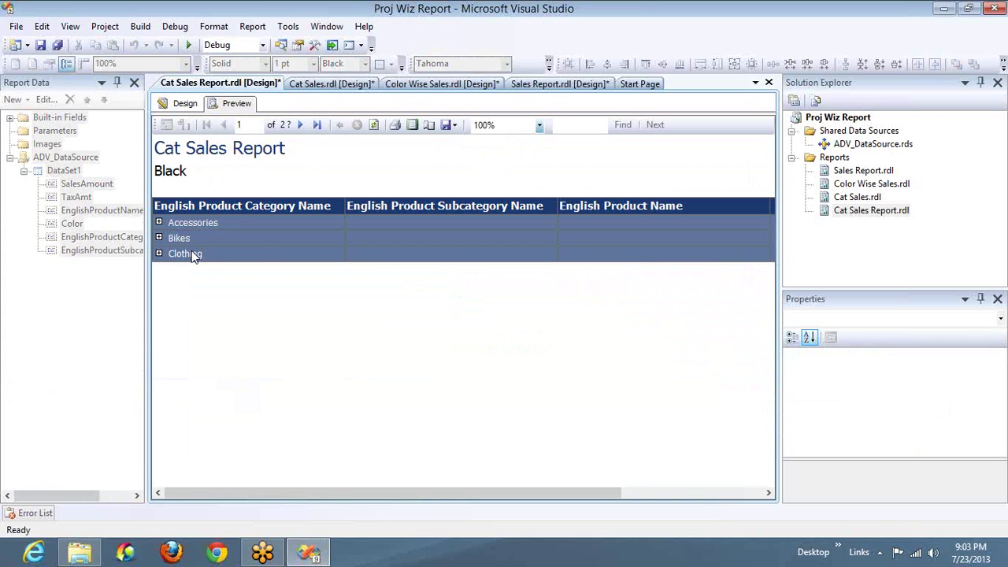
pyautogui.click(305, 86)
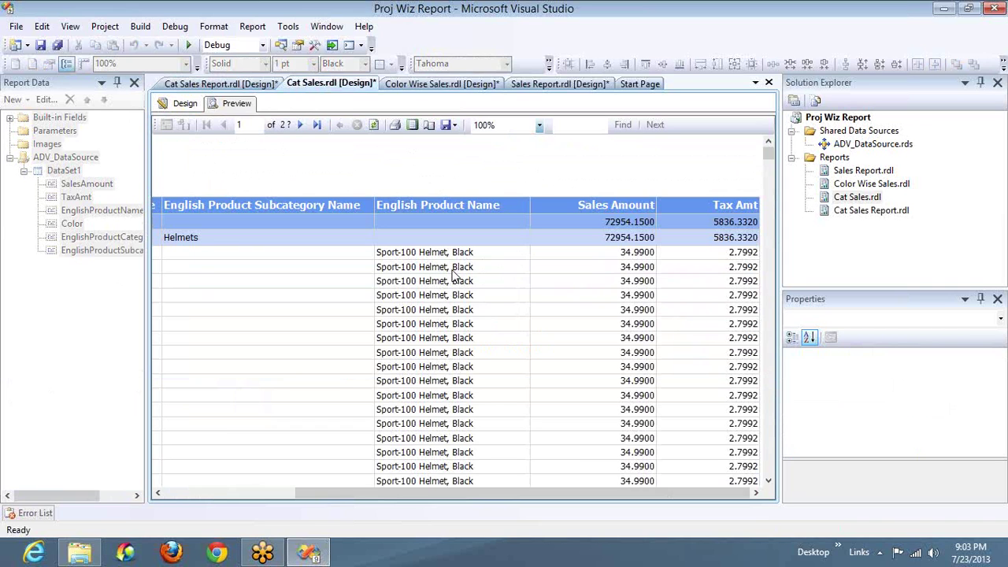
pyautogui.click(183, 103)
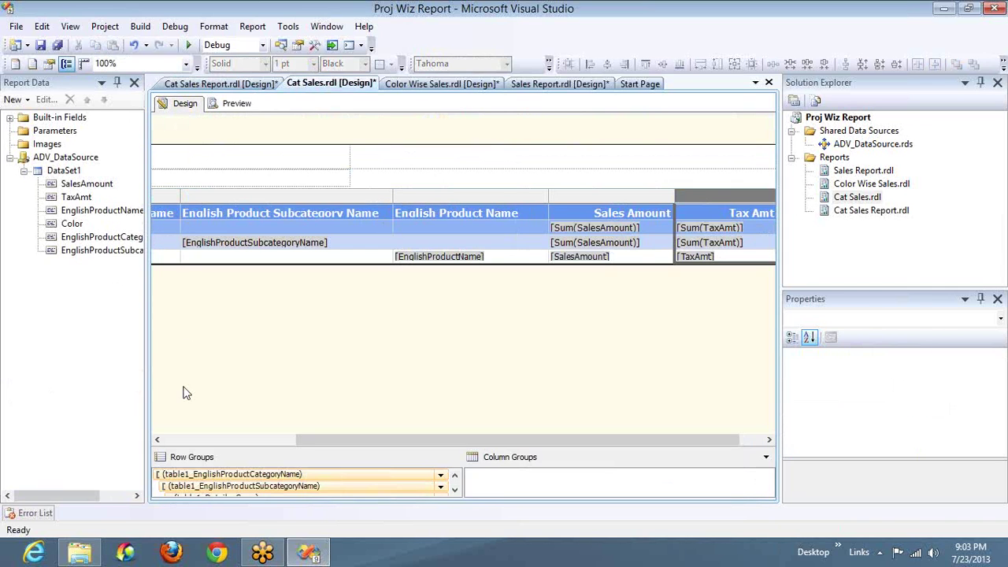
pyautogui.click(217, 85)
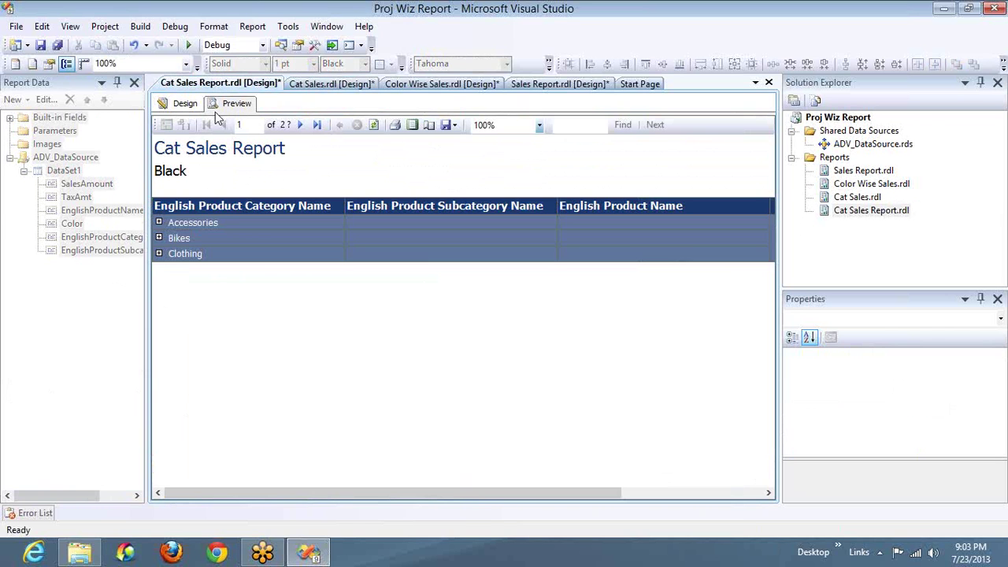
# Step: Expand Accessories > Helmets > Sport-100 Helmet, Black and scroll across to Sales Amount and Tax Amt
pyautogui.click(159, 223)
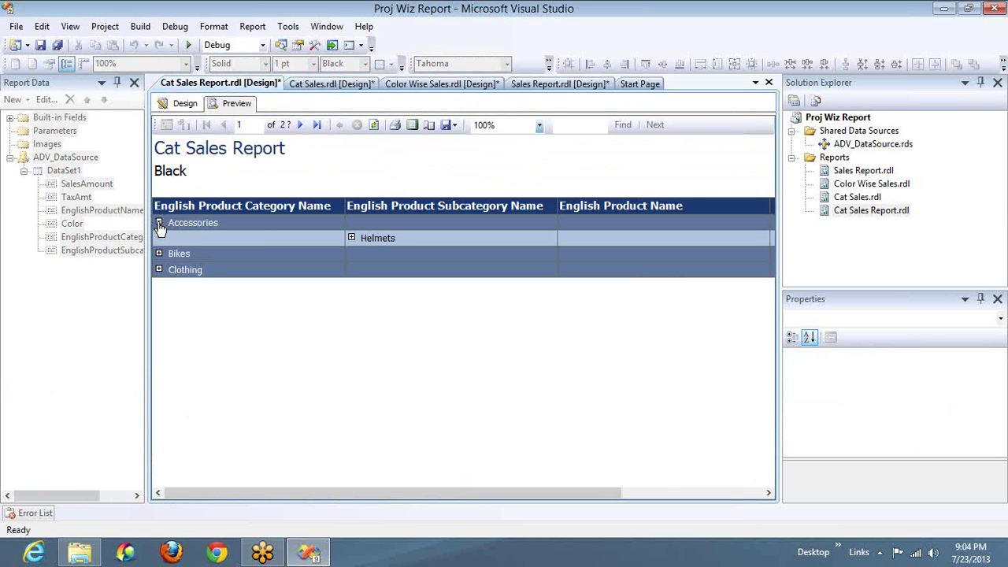
pyautogui.click(351, 238)
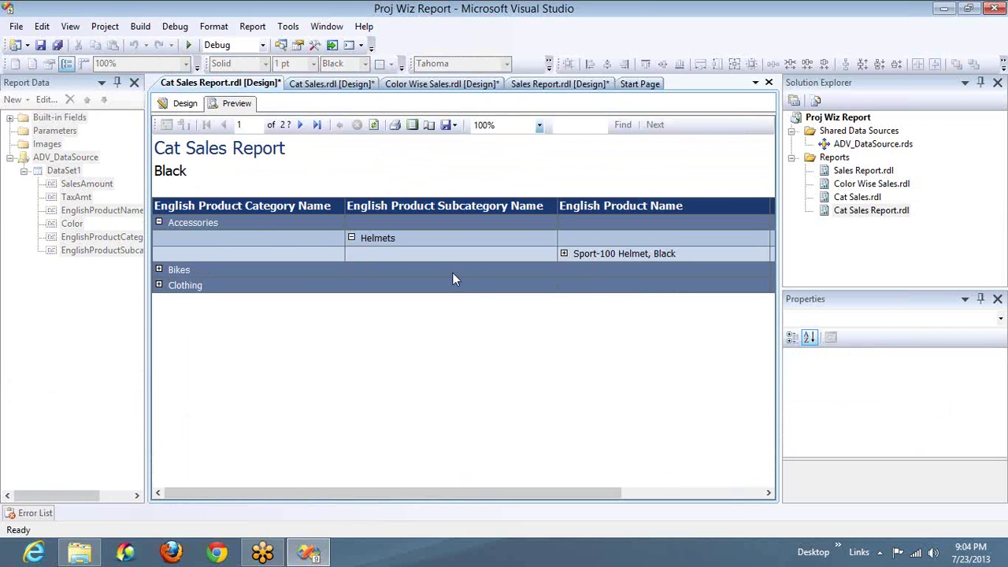
pyautogui.click(564, 253)
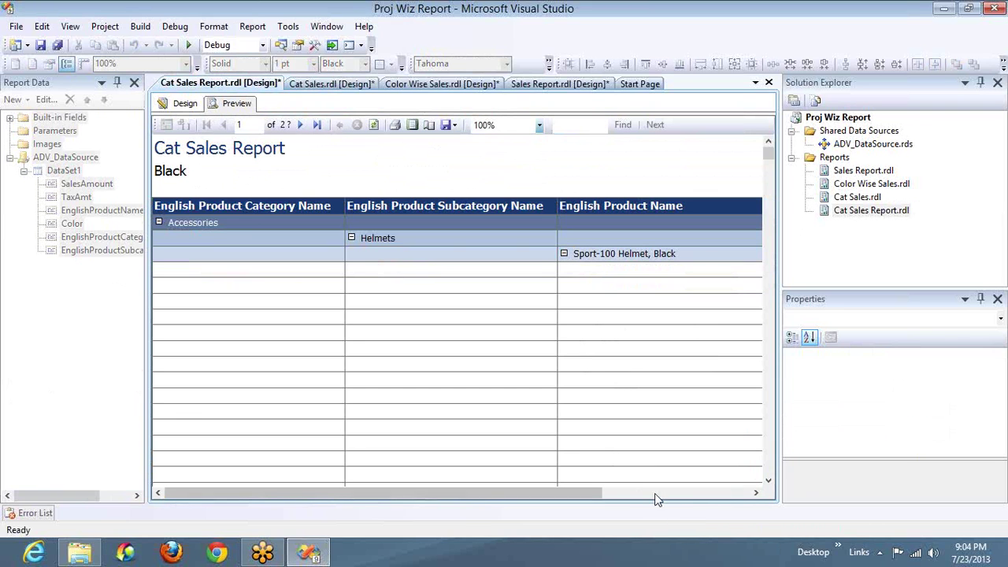
pyautogui.click(676, 494)
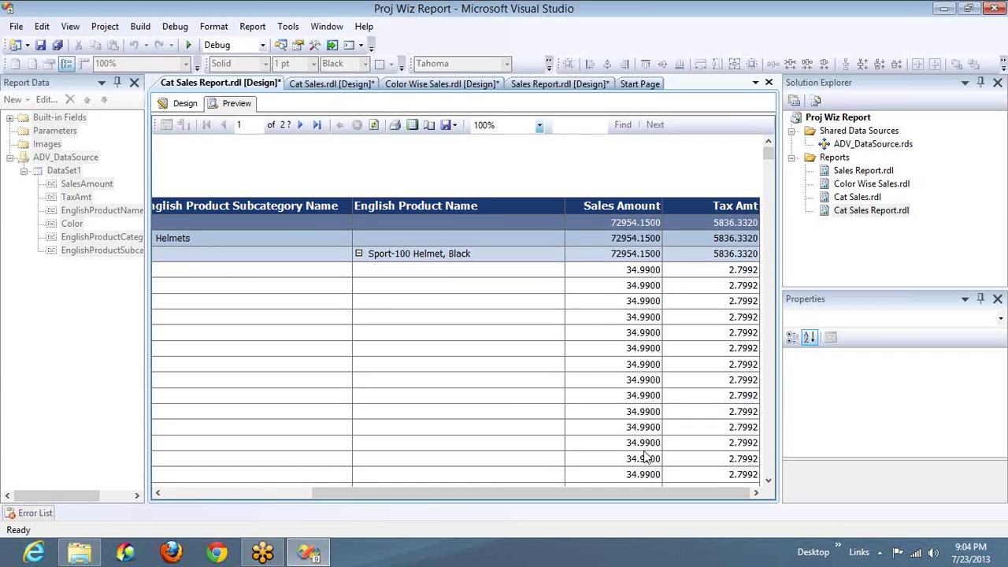
pyautogui.click(187, 494)
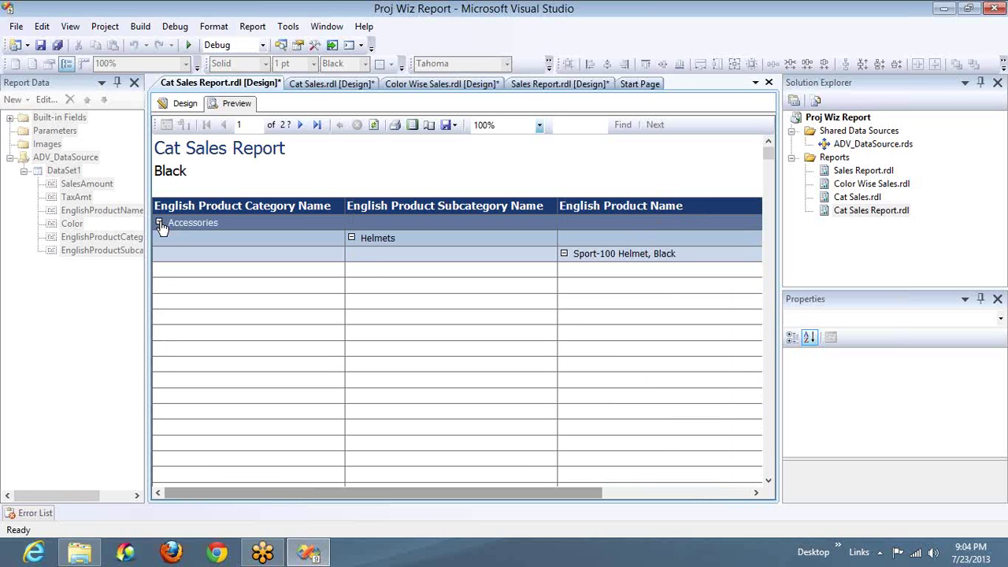
pyautogui.click(159, 223)
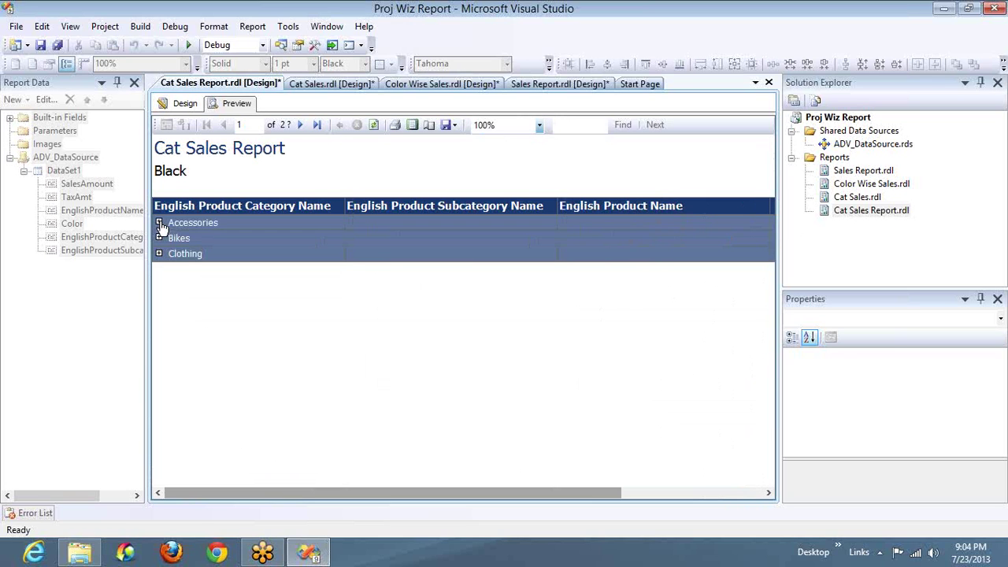
pyautogui.click(159, 239)
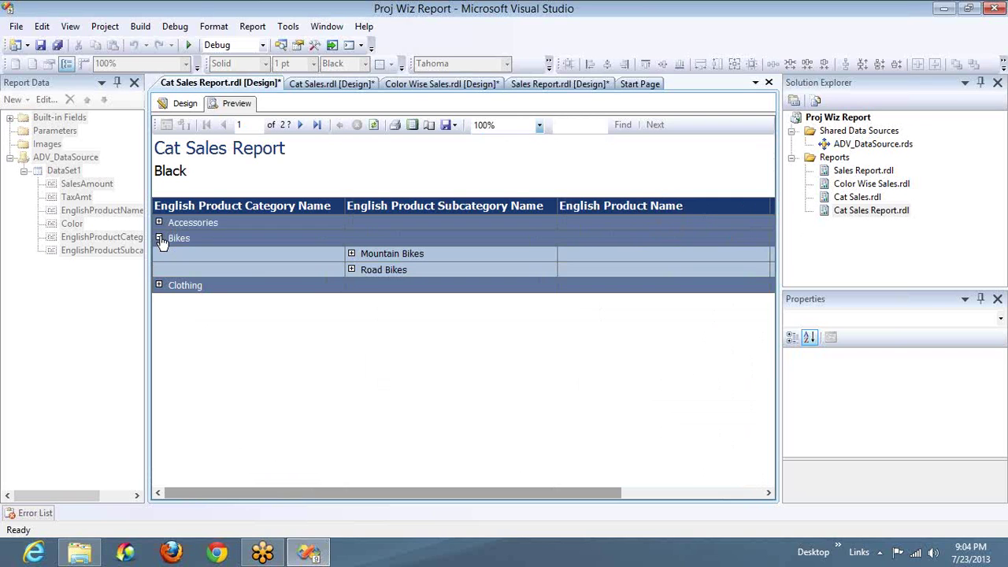
pyautogui.click(352, 255)
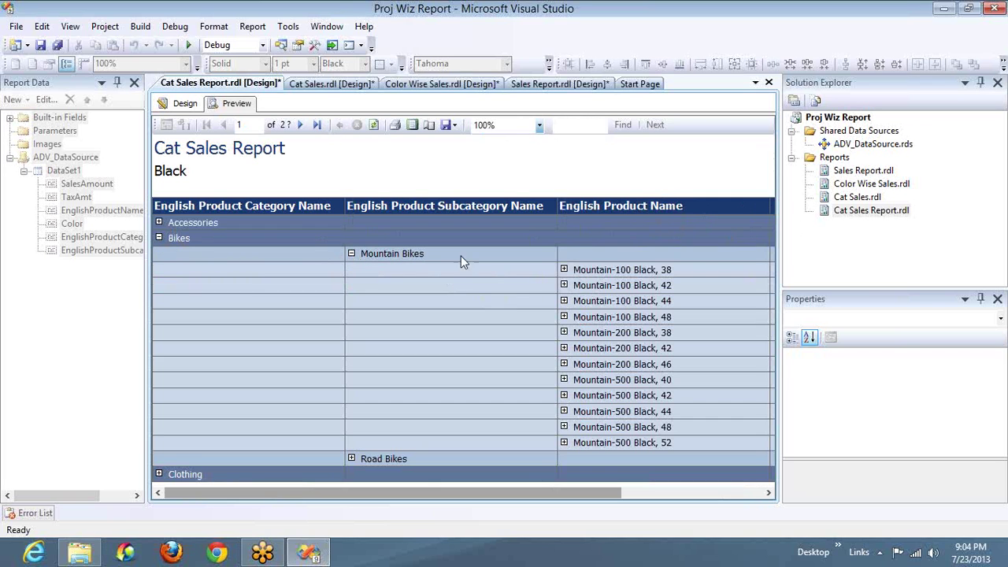
pyautogui.click(701, 496)
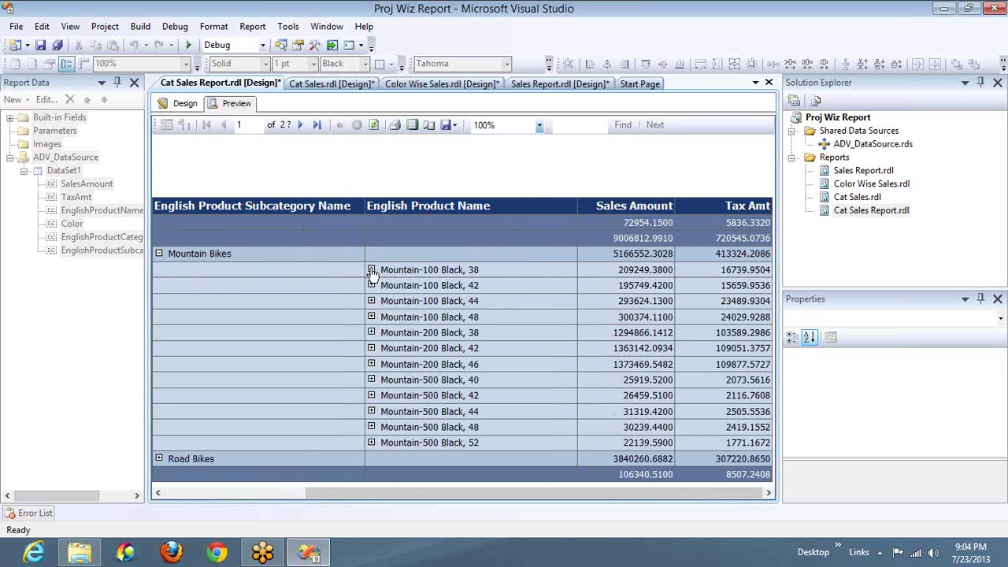
pyautogui.click(371, 270)
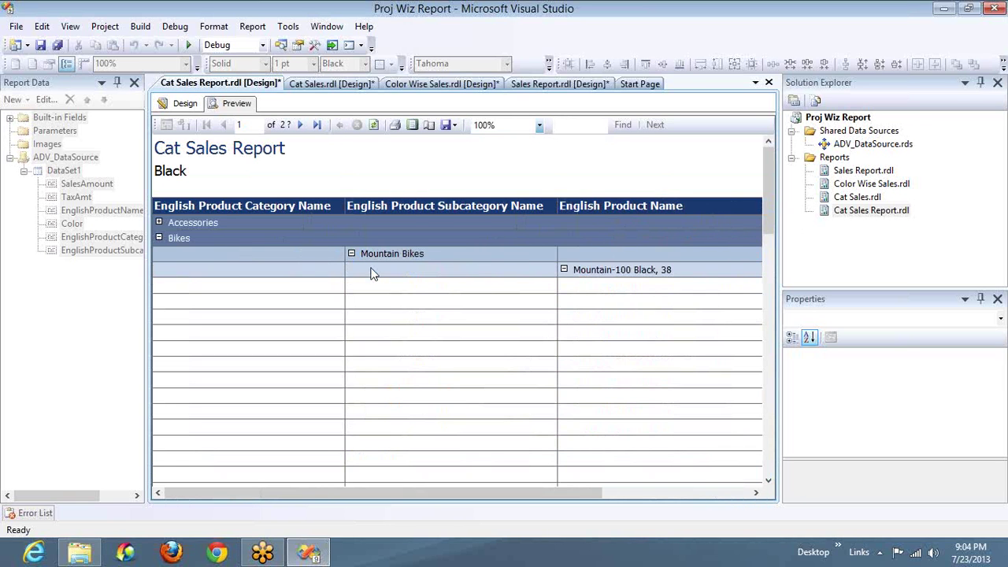
pyautogui.click(693, 493)
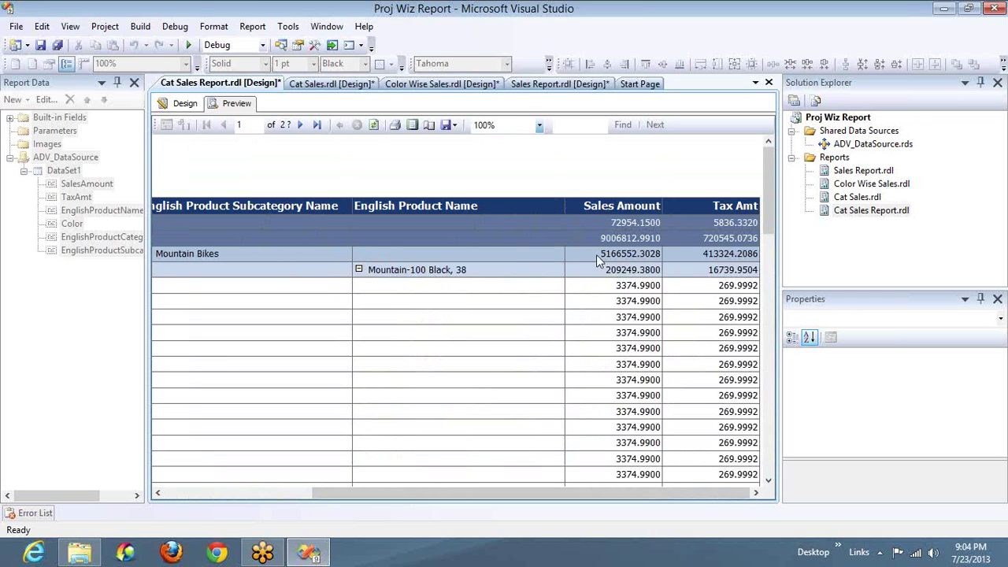
pyautogui.click(358, 270)
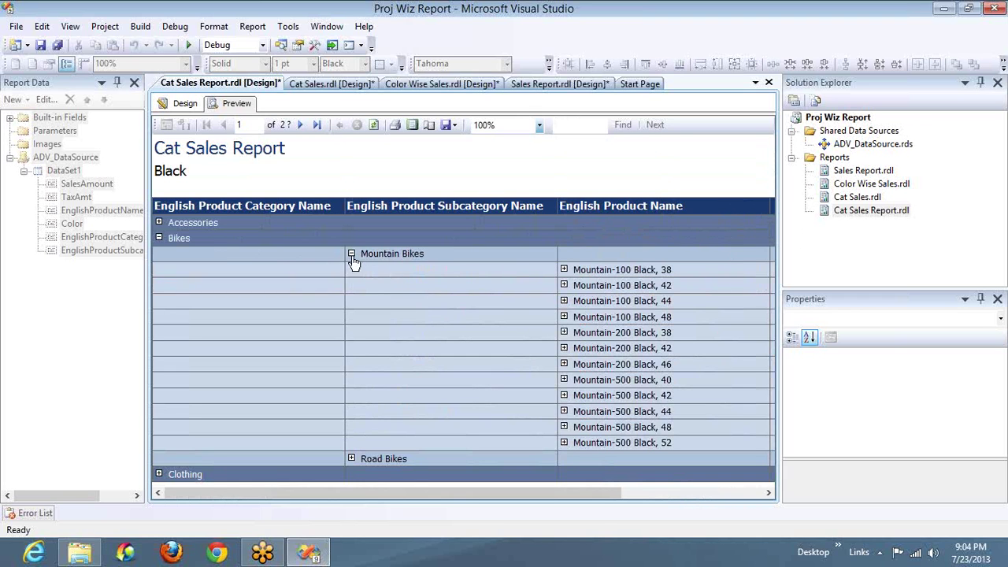
pyautogui.click(158, 238)
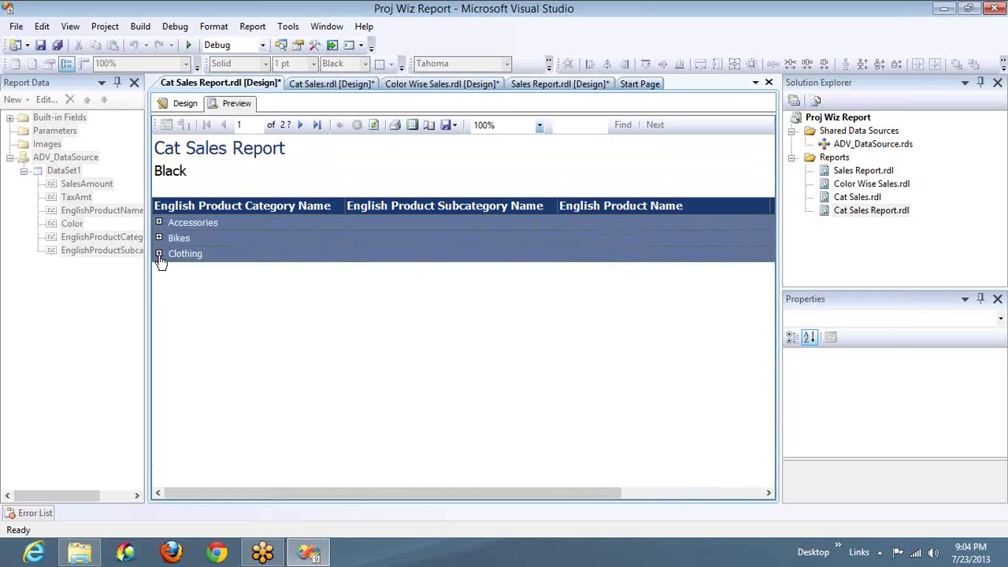
pyautogui.click(158, 254)
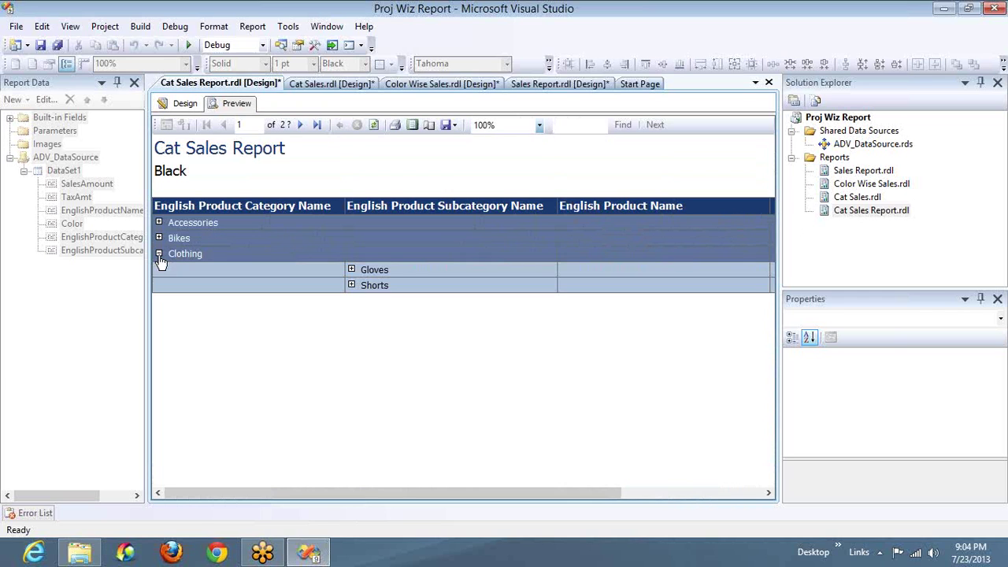
pyautogui.click(352, 285)
pyautogui.click(564, 301)
pyautogui.click(717, 496)
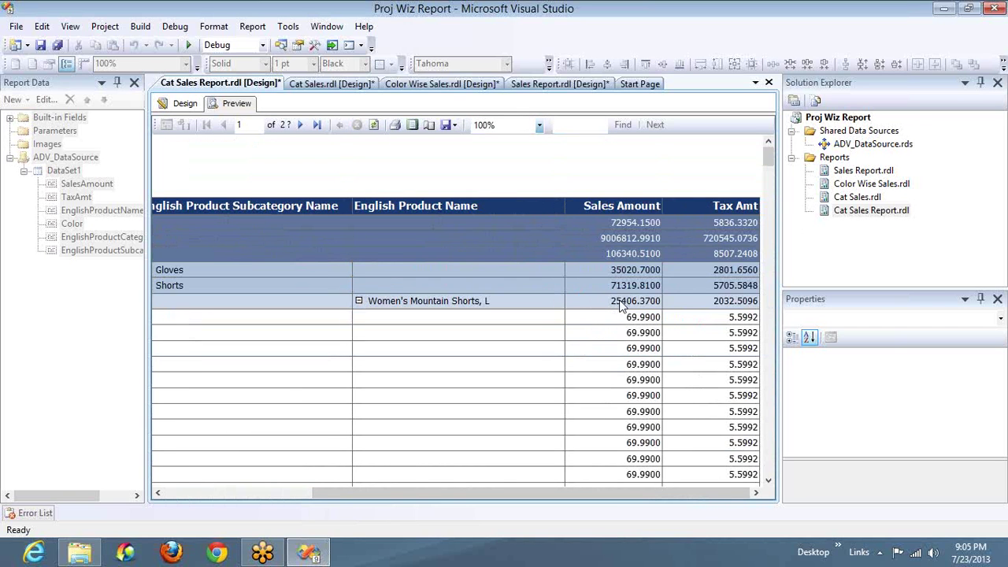
pyautogui.click(173, 496)
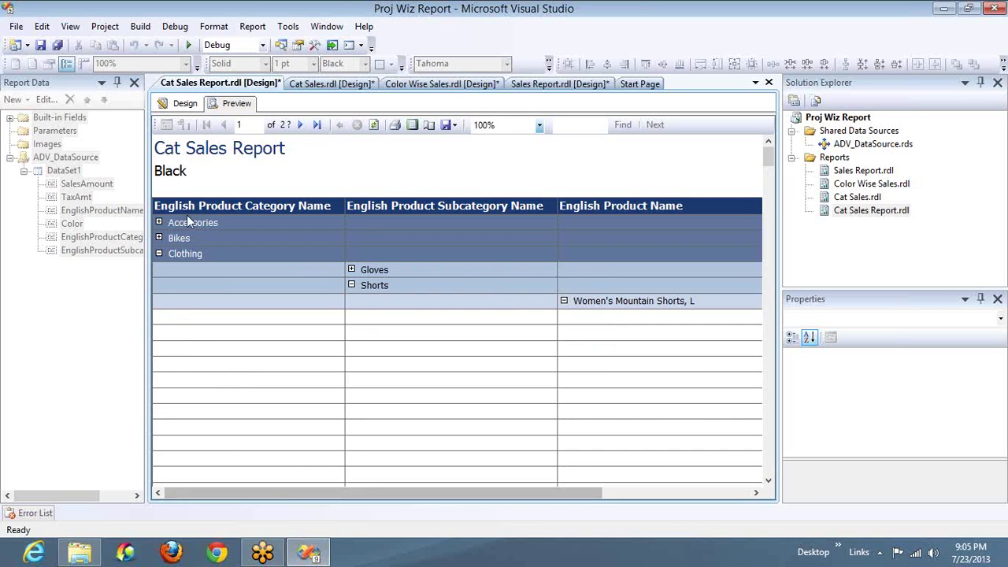
pyautogui.click(159, 255)
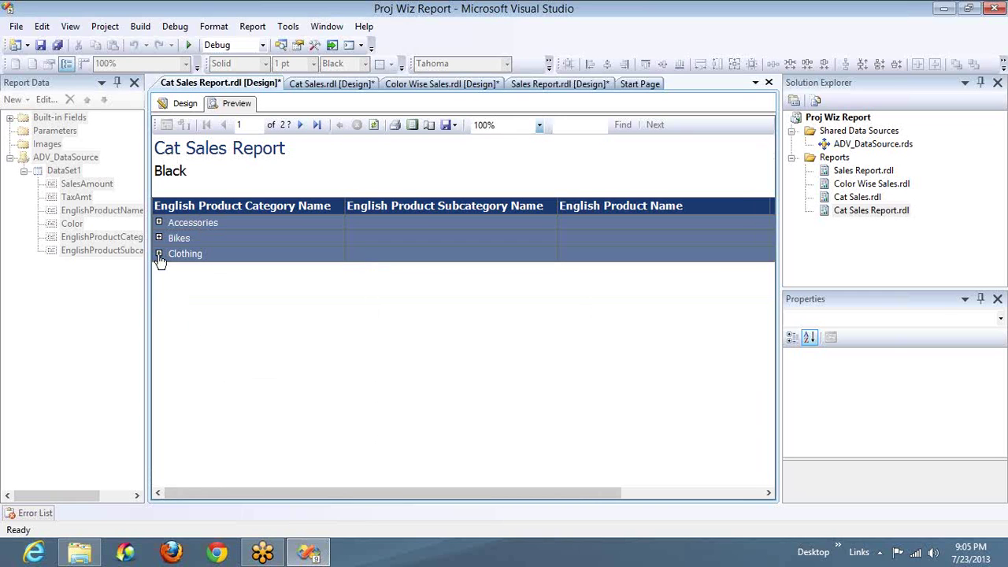
# Step: Page from Blue to the Multi colour page and expand its Clothing category
pyautogui.click(303, 130)
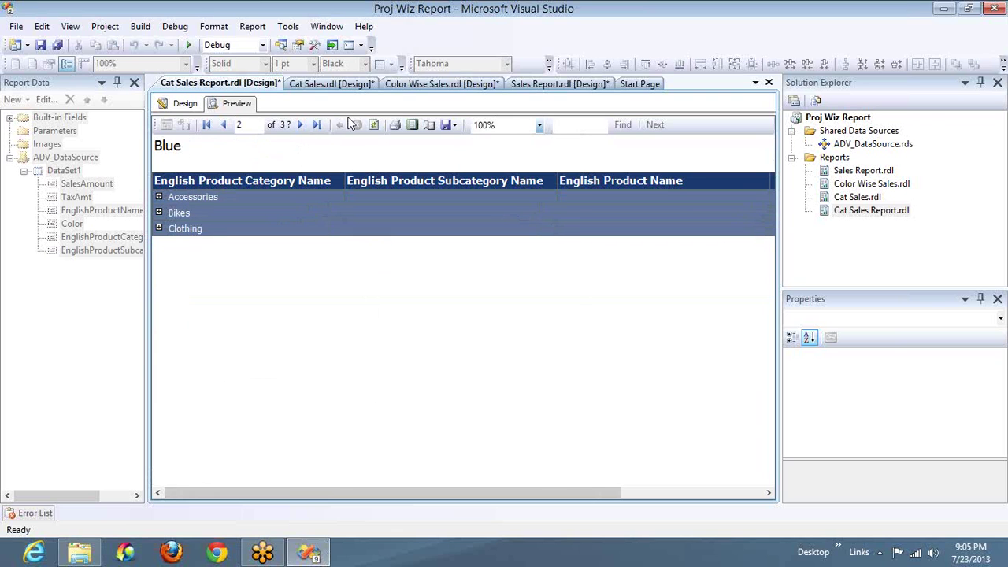
pyautogui.click(302, 125)
pyautogui.click(302, 125)
pyautogui.click(223, 125)
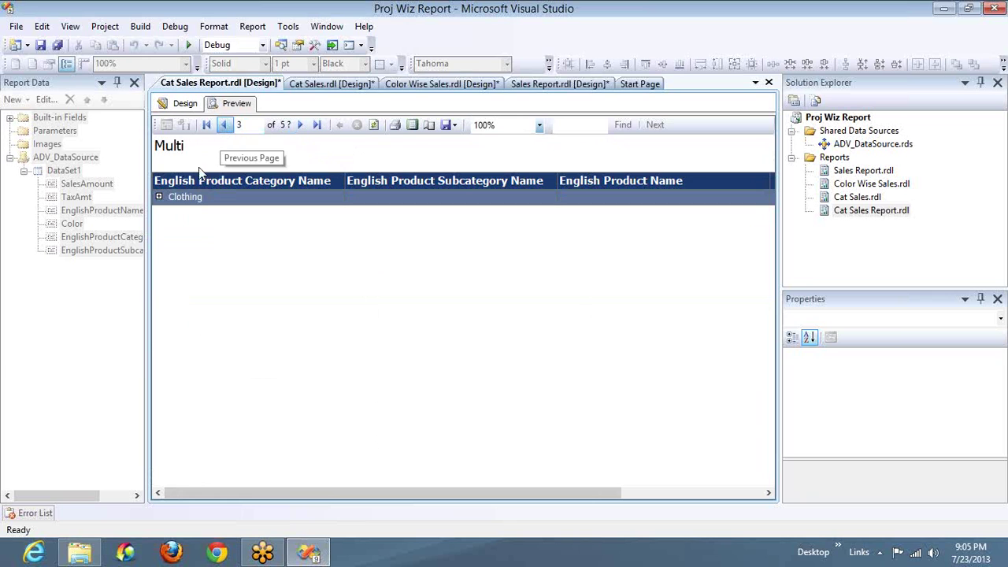
pyautogui.click(159, 197)
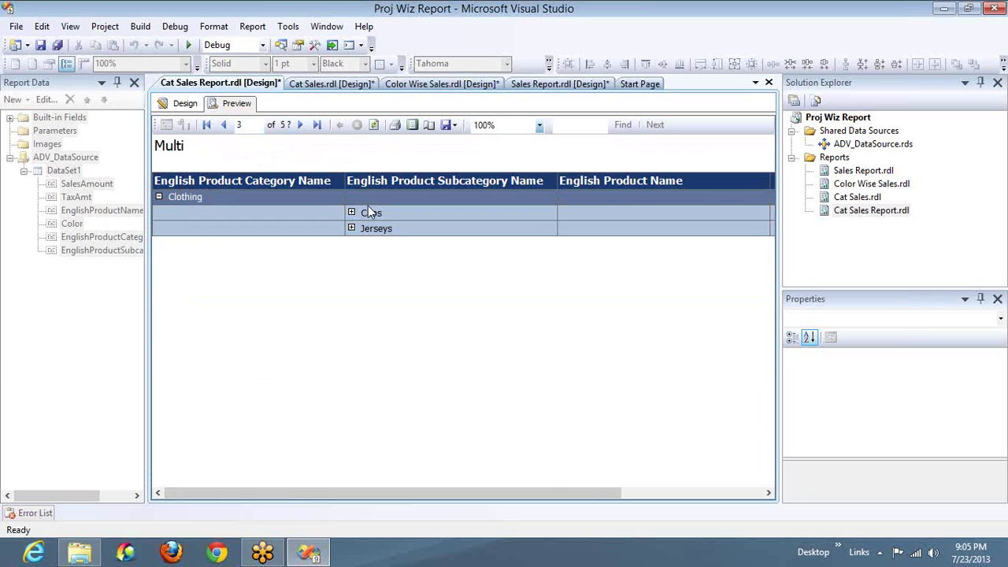
# Step: Expand Accessories on the NA page, then page through Red, Silver and White to Yellow
pyautogui.click(300, 126)
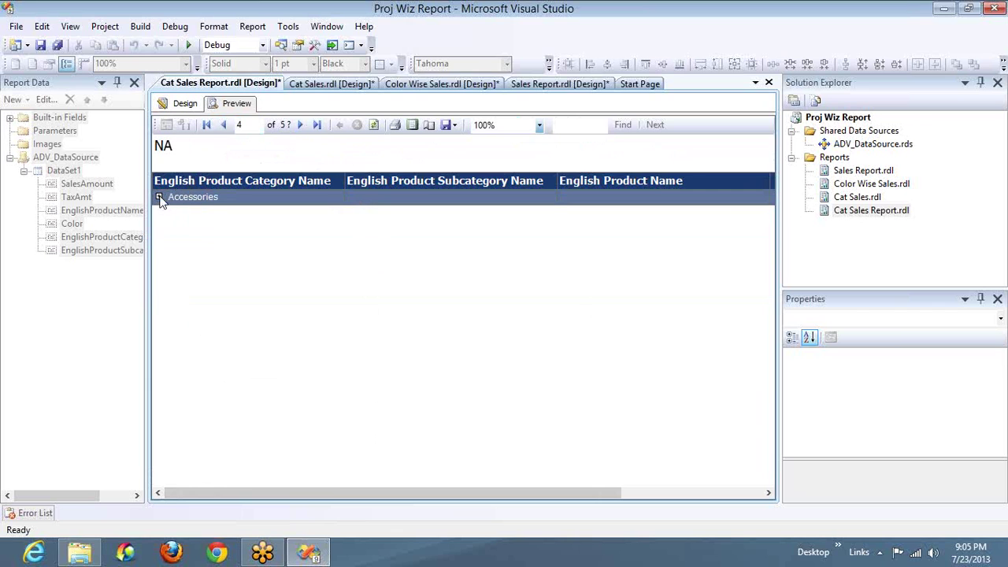
pyautogui.click(159, 197)
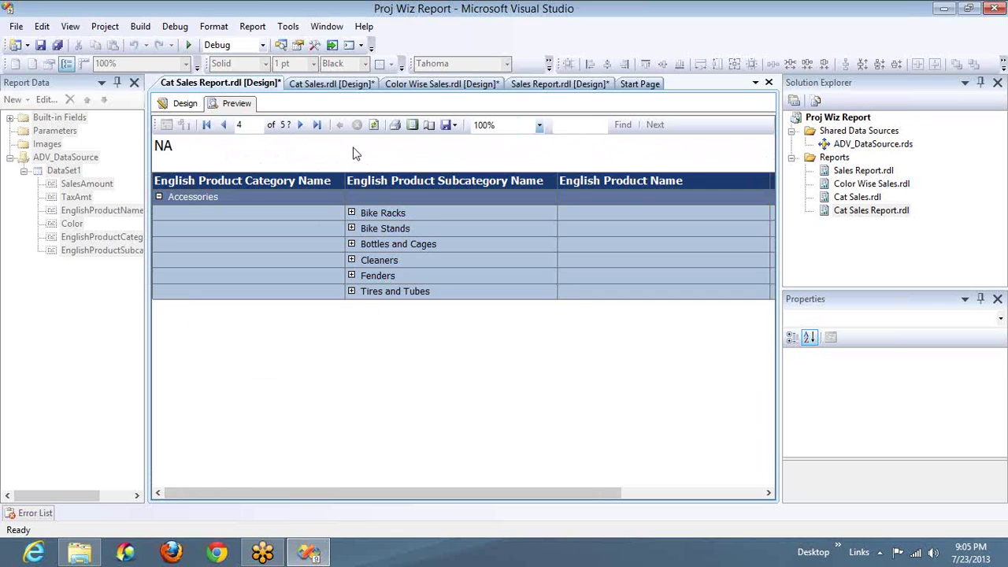
pyautogui.click(301, 126)
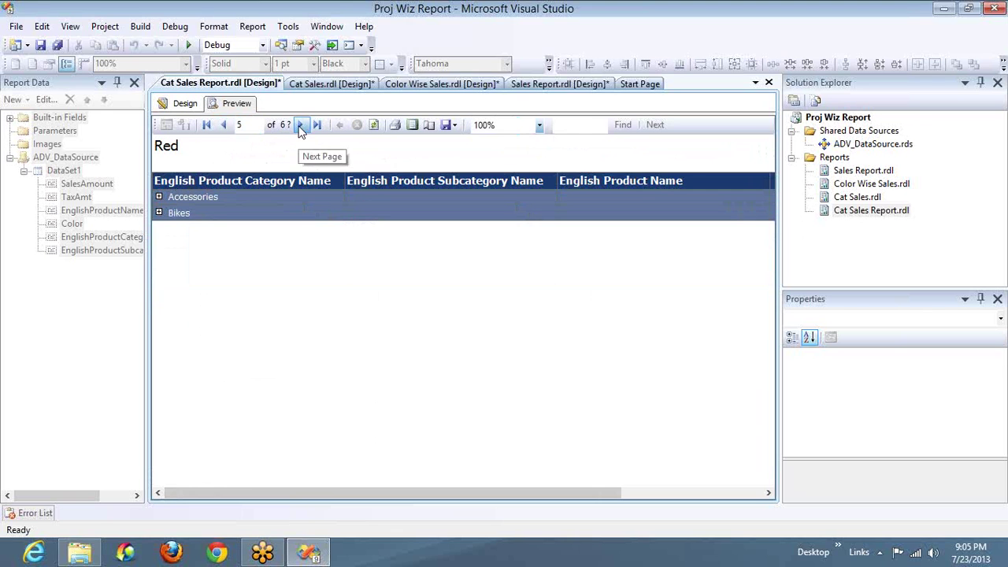
pyautogui.click(301, 126)
pyautogui.click(300, 127)
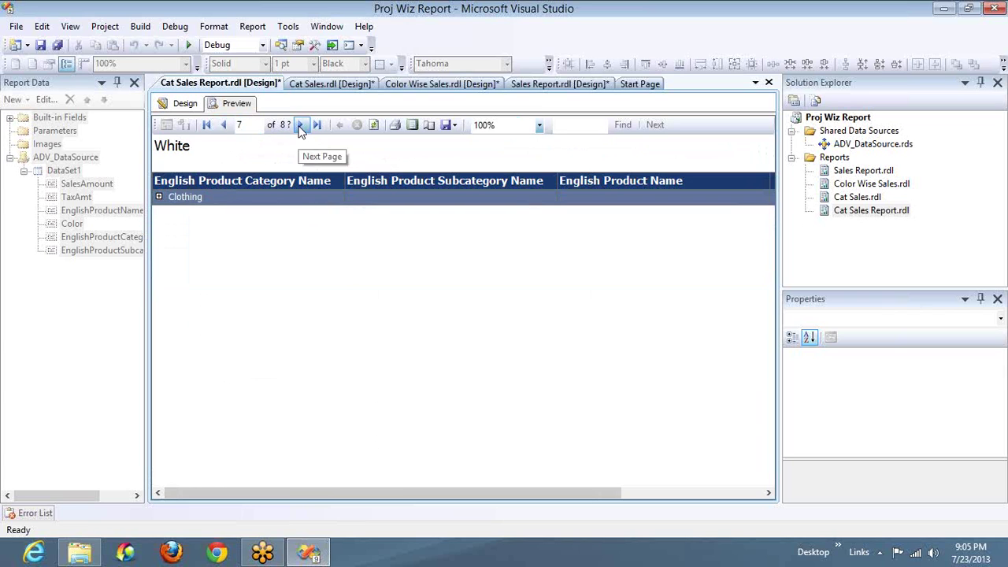
pyautogui.click(300, 127)
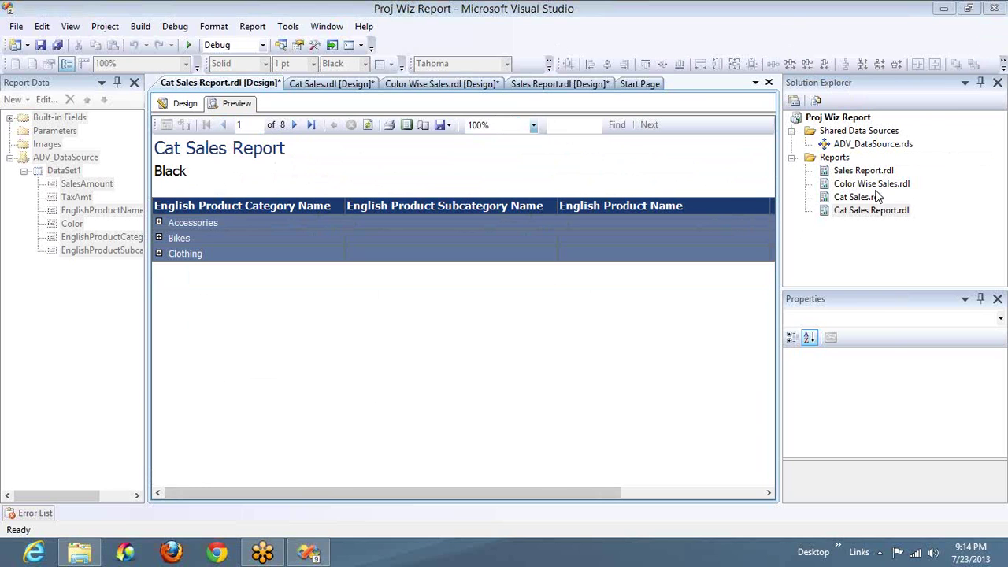
# Step: Step a new report wizard through data source and query pages, then cancel it
pyautogui.rightClick(836, 158)
pyautogui.click(860, 173)
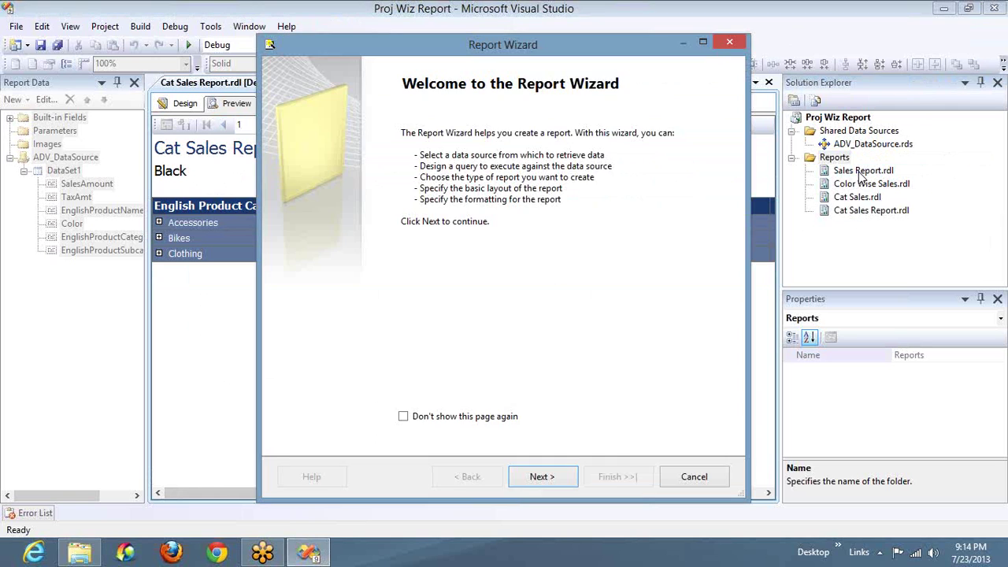
pyautogui.press('Return')
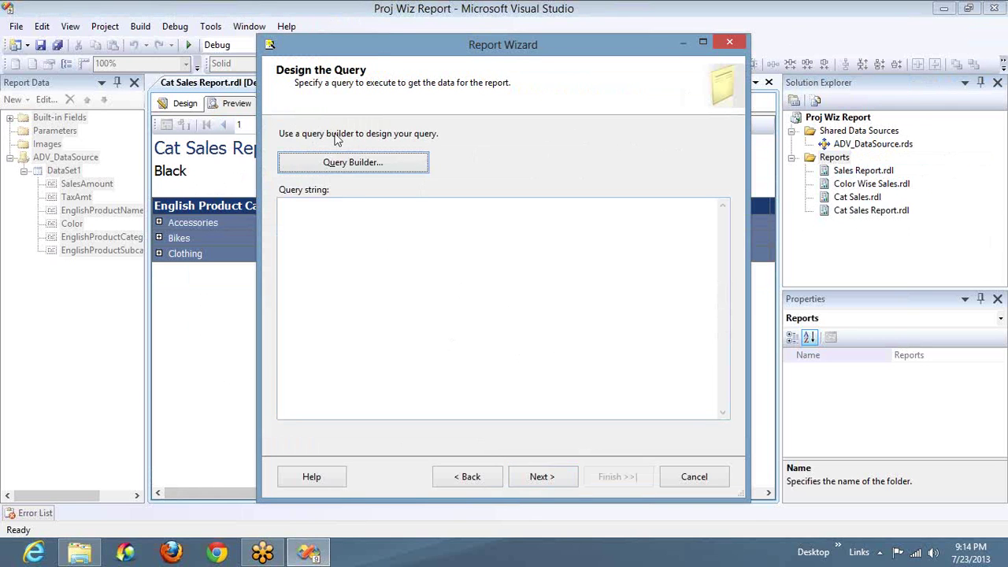
pyautogui.click(459, 480)
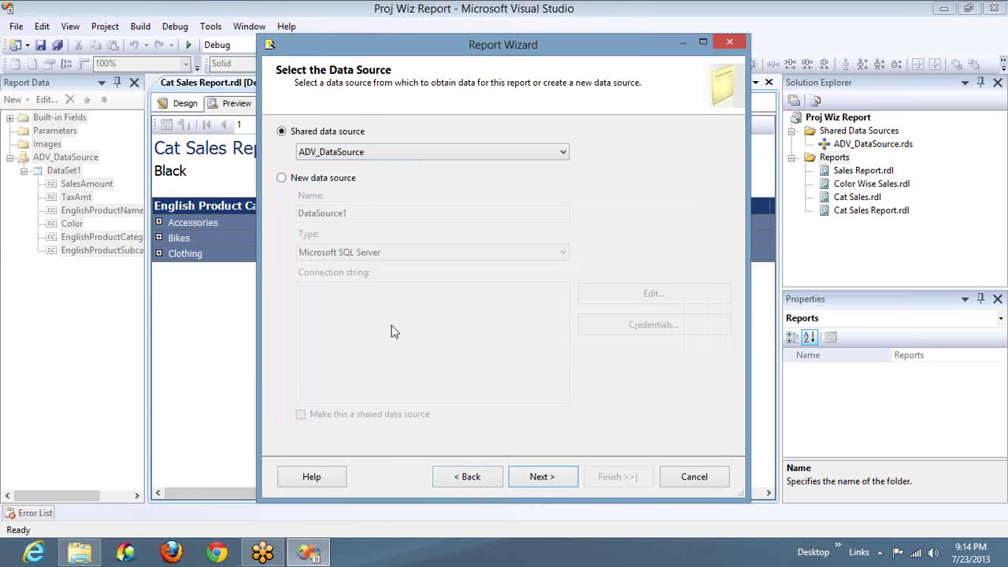
pyautogui.click(321, 181)
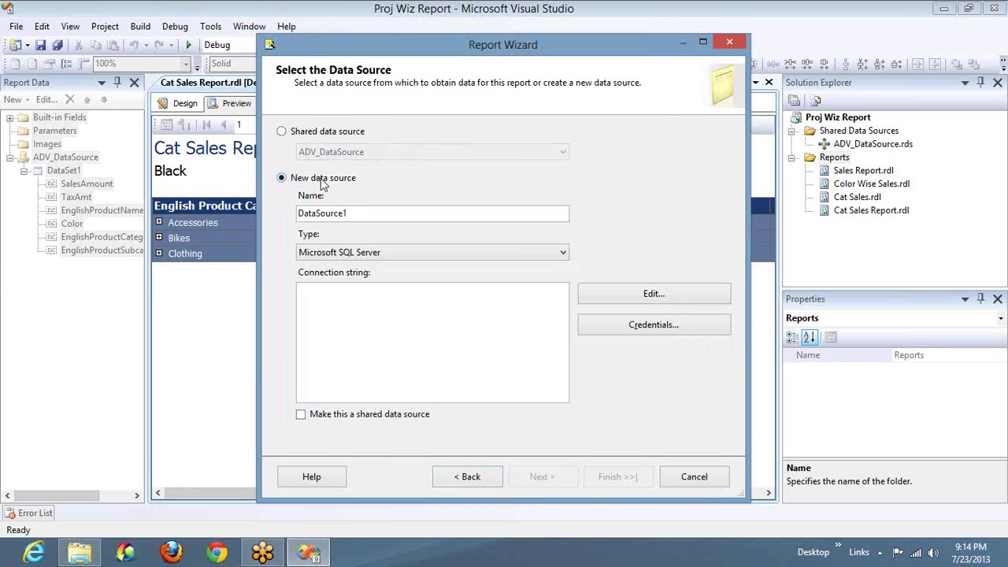
pyautogui.click(337, 134)
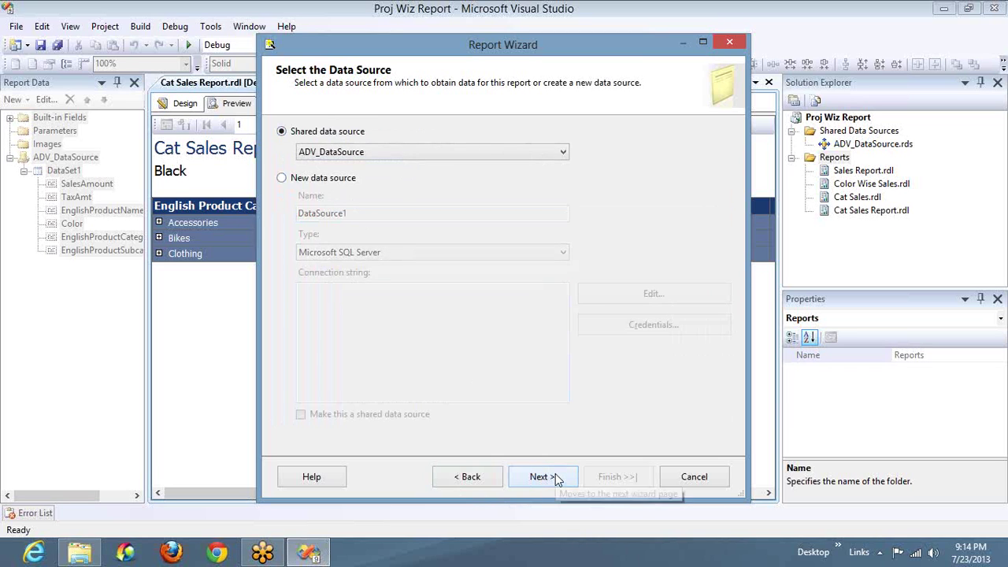
pyautogui.click(542, 476)
pyautogui.click(389, 263)
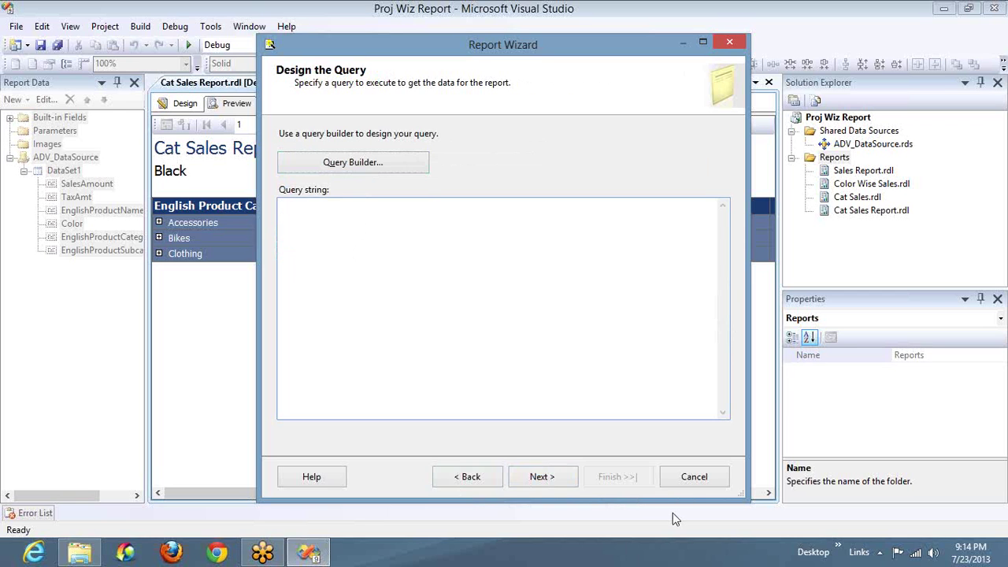
pyautogui.click(692, 479)
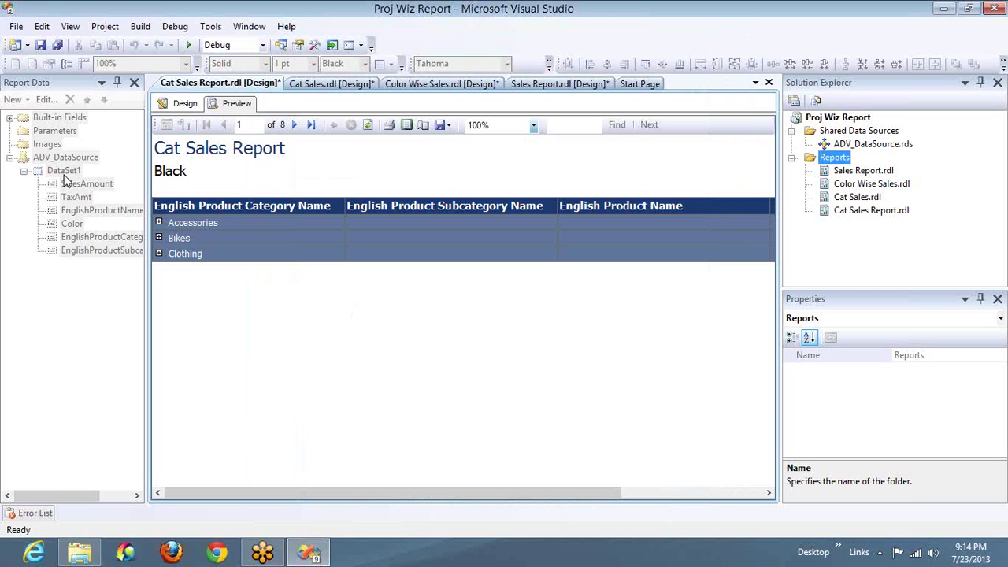
# Step: In Design view, open DataSet1's properties, select its SQL query, and close unchanged
pyautogui.click(183, 103)
pyautogui.doubleClick(63, 170)
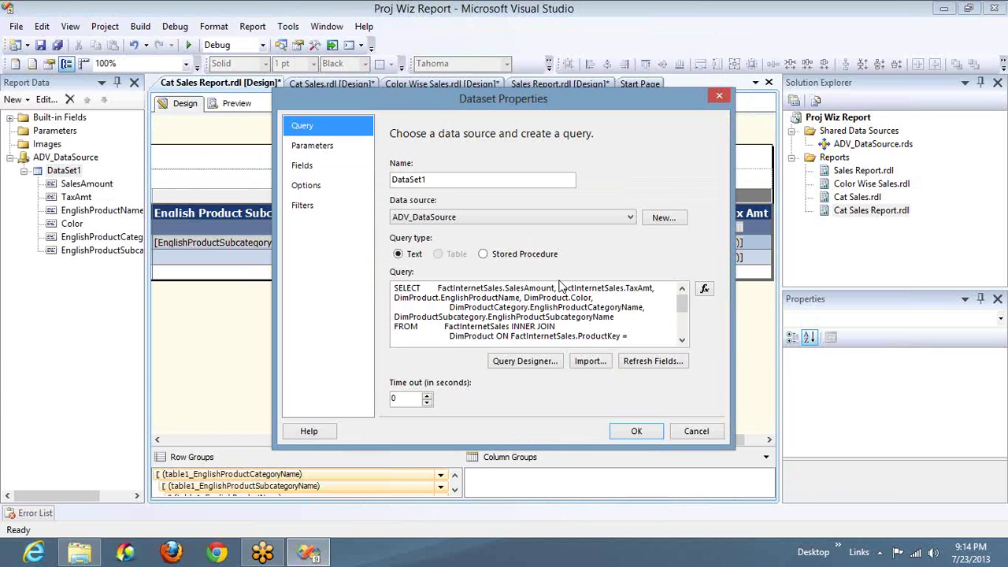
pyautogui.click(541, 298)
pyautogui.hotkey('ctrl', 'c')
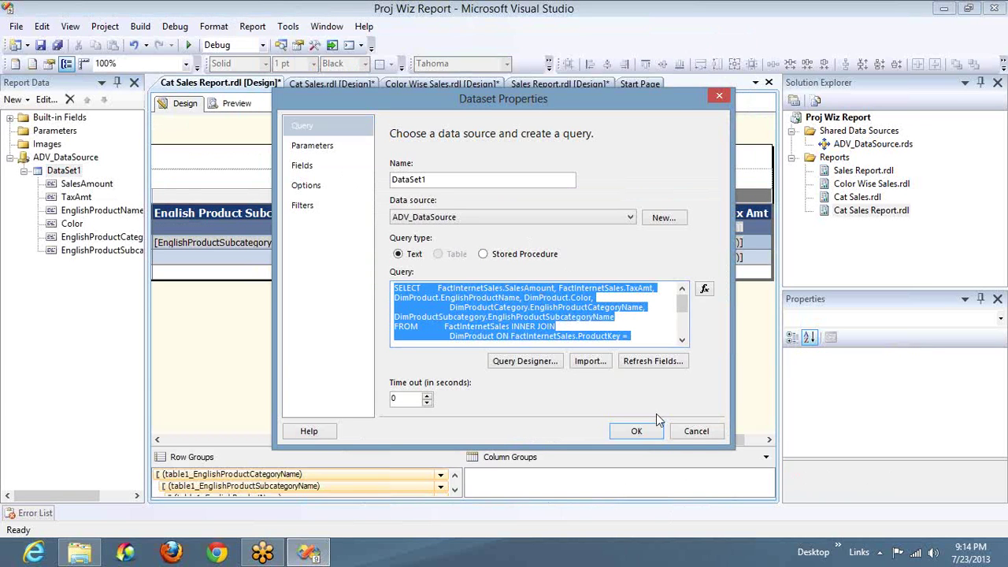
pyautogui.click(687, 433)
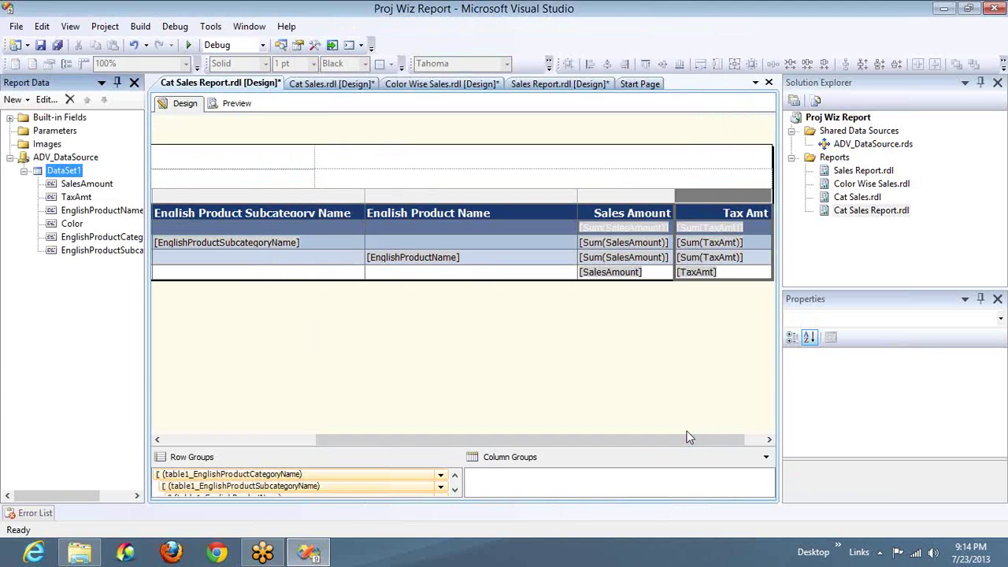
# Step: Start a new Matrix-type report from the Reports folder using the pasted sales query on the shared data source
pyautogui.rightClick(841, 159)
pyautogui.click(897, 166)
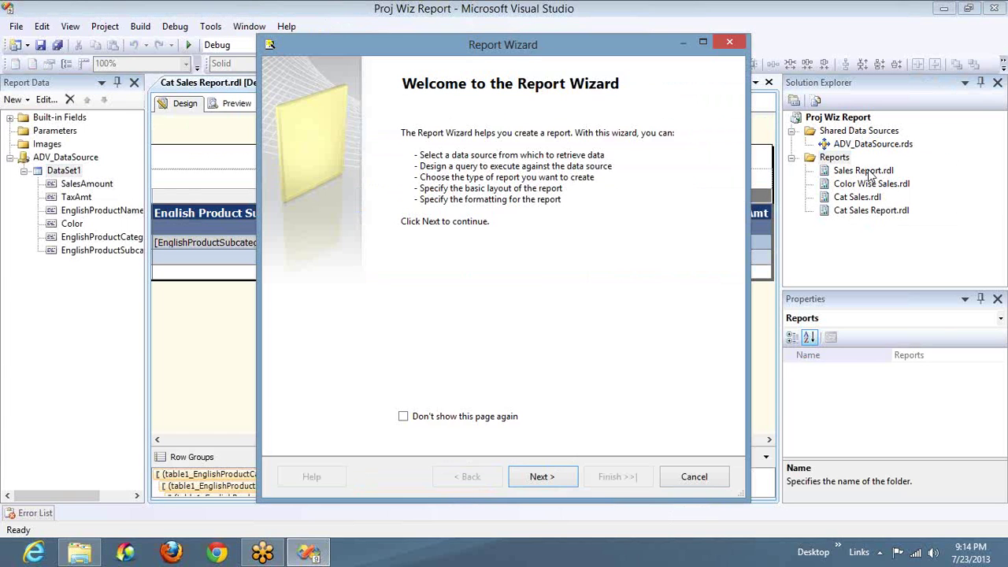
pyautogui.press('Return')
pyautogui.press('Return')
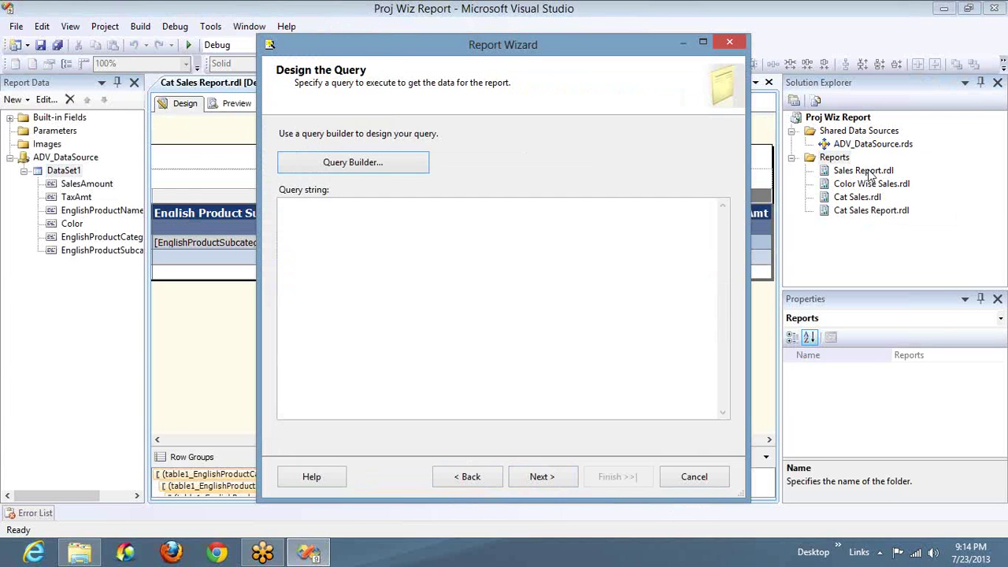
pyautogui.click(534, 272)
pyautogui.hotkey('ctrl', 'v')
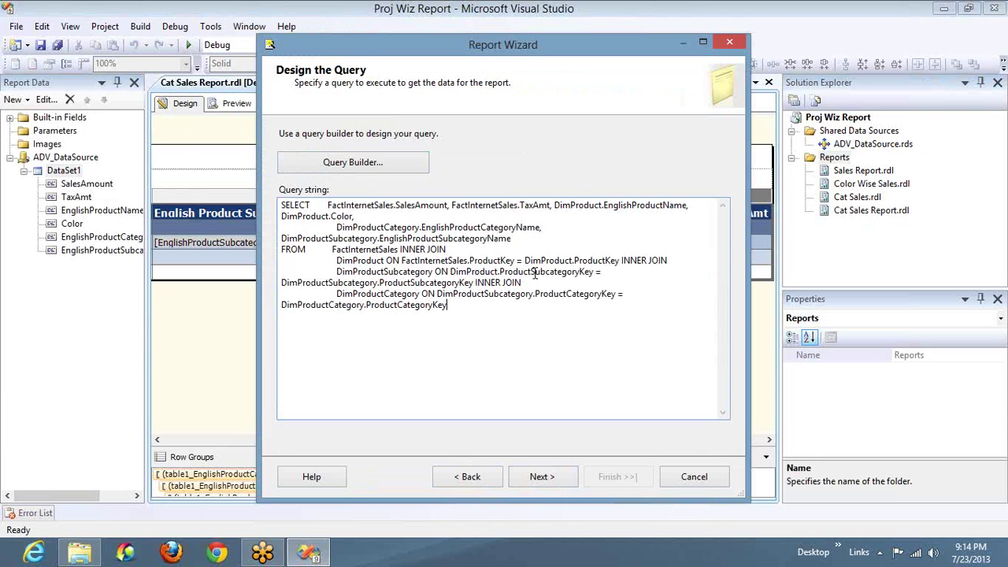
pyautogui.click(541, 478)
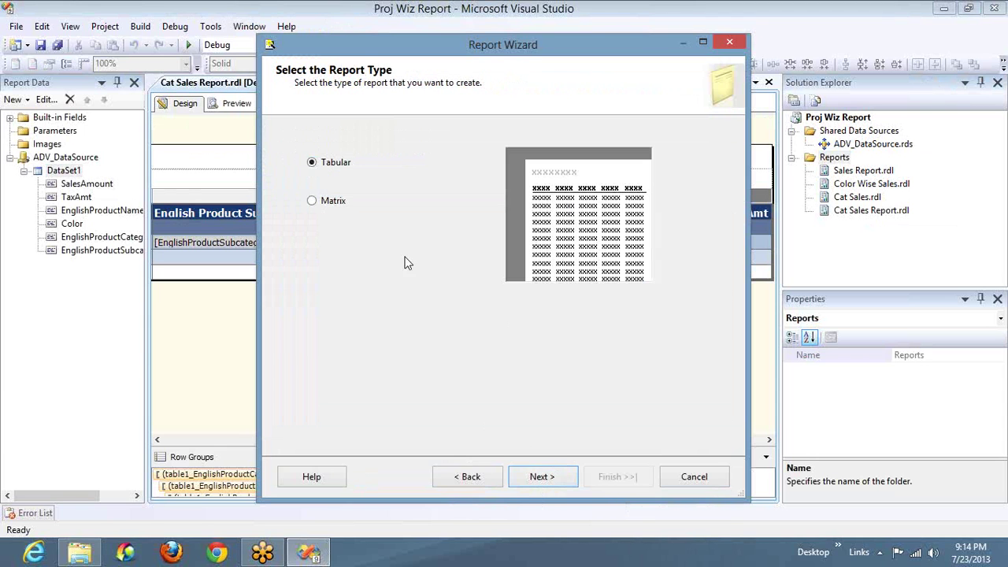
pyautogui.click(337, 206)
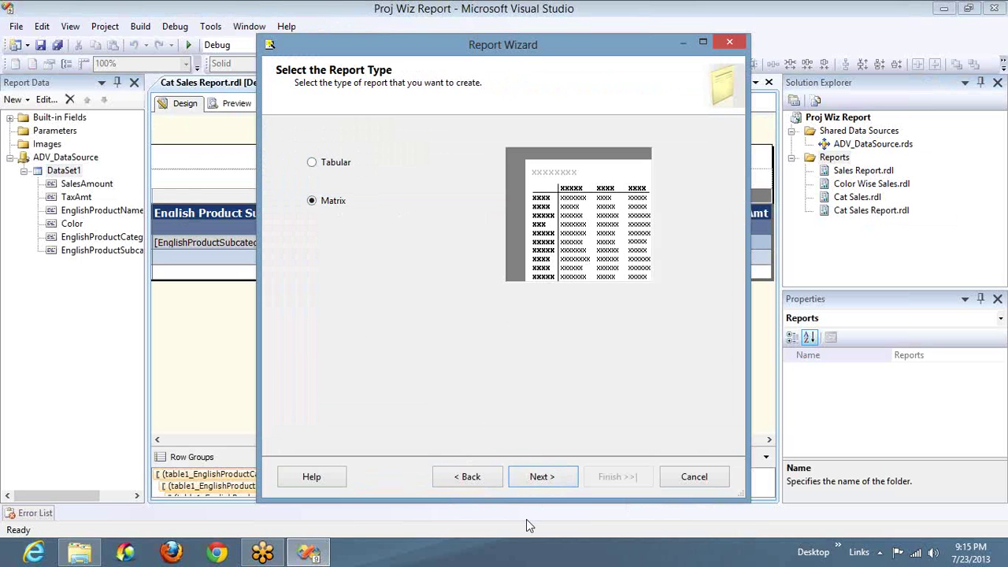
pyautogui.click(543, 478)
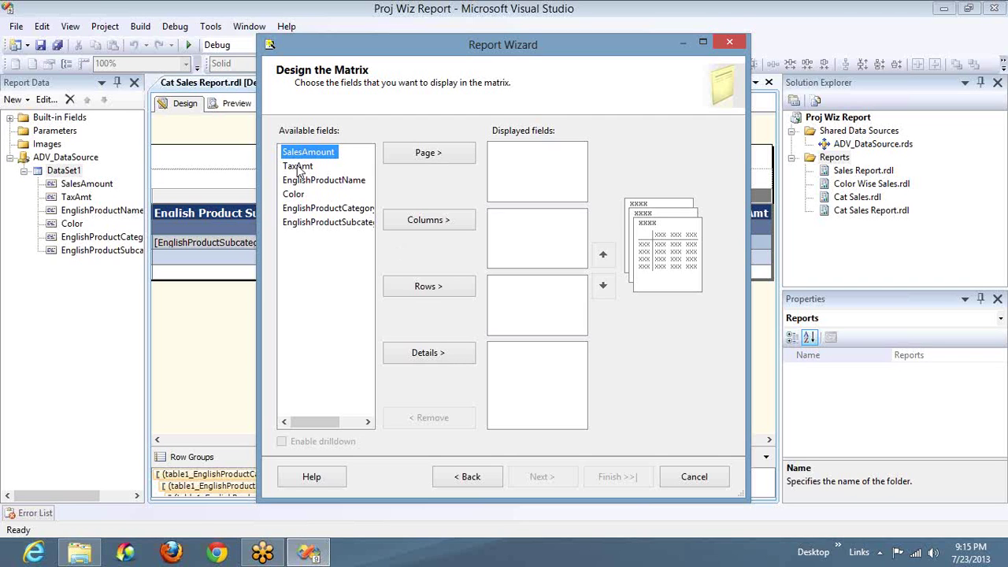
# Step: Put SalesAmount and TaxAmt in Details, category, subcategory and product name in Rows, and Color in Columns
pyautogui.click(429, 354)
pyautogui.click(429, 354)
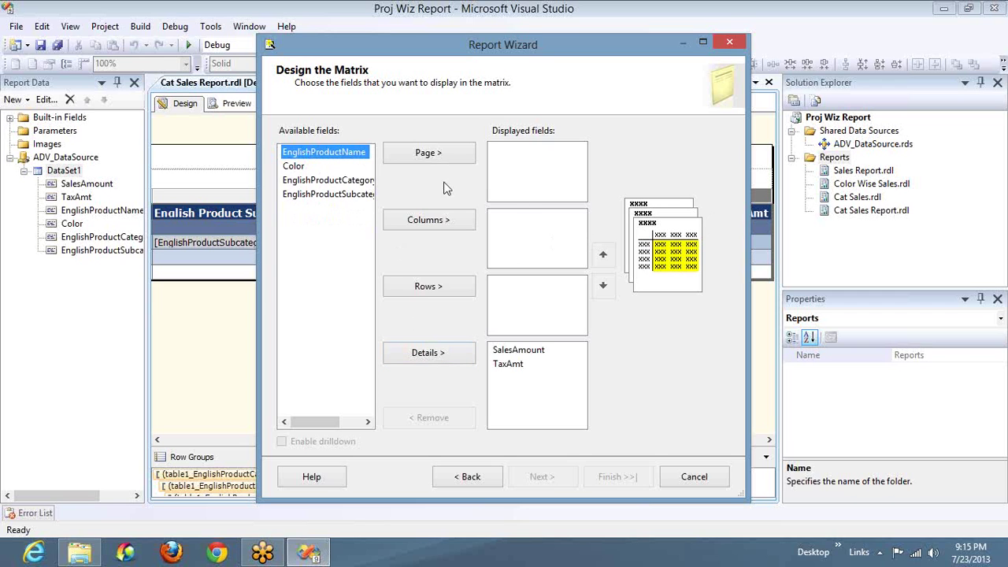
pyautogui.click(347, 183)
pyautogui.click(422, 290)
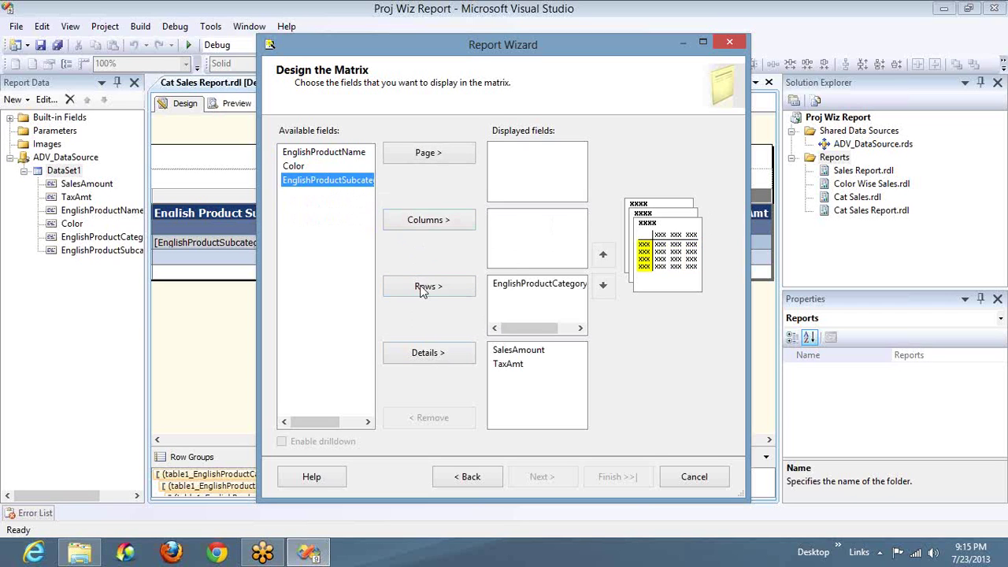
pyautogui.click(423, 291)
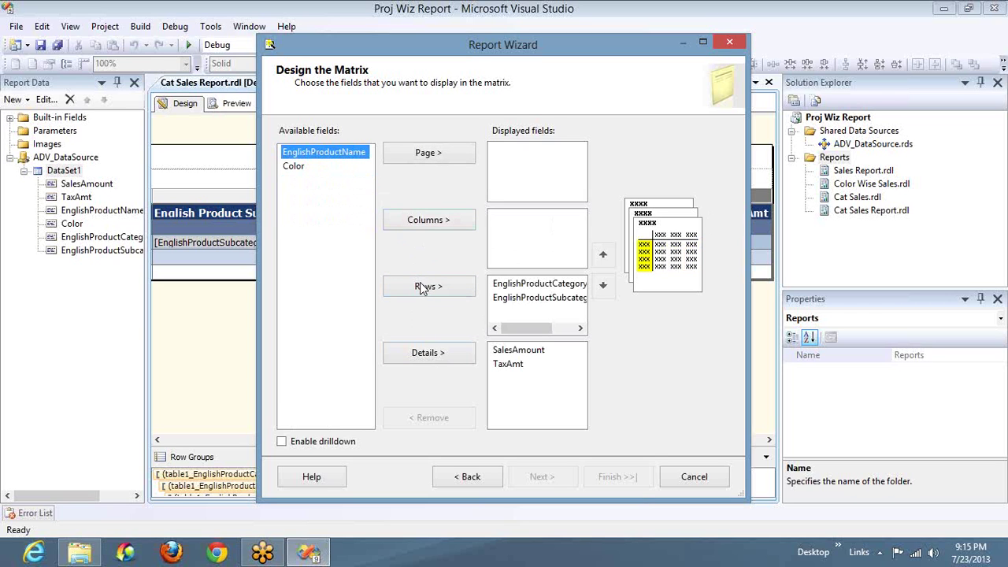
pyautogui.click(423, 289)
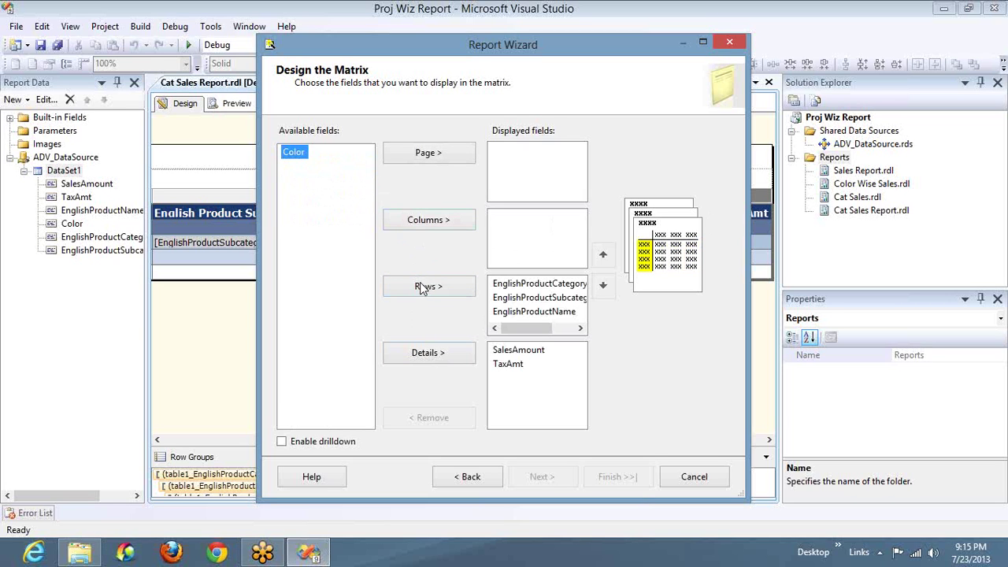
pyautogui.click(422, 225)
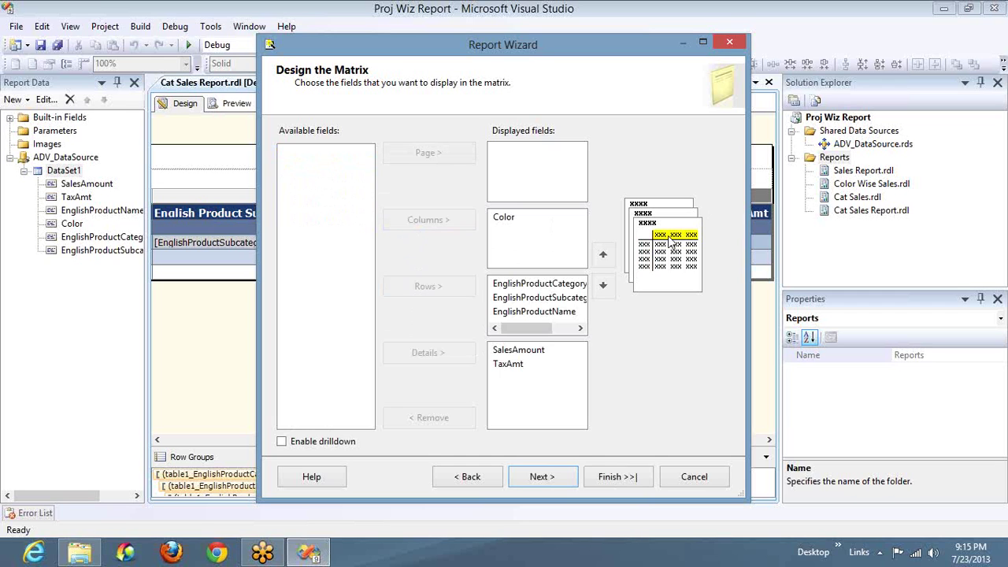
pyautogui.click(523, 351)
pyautogui.click(517, 367)
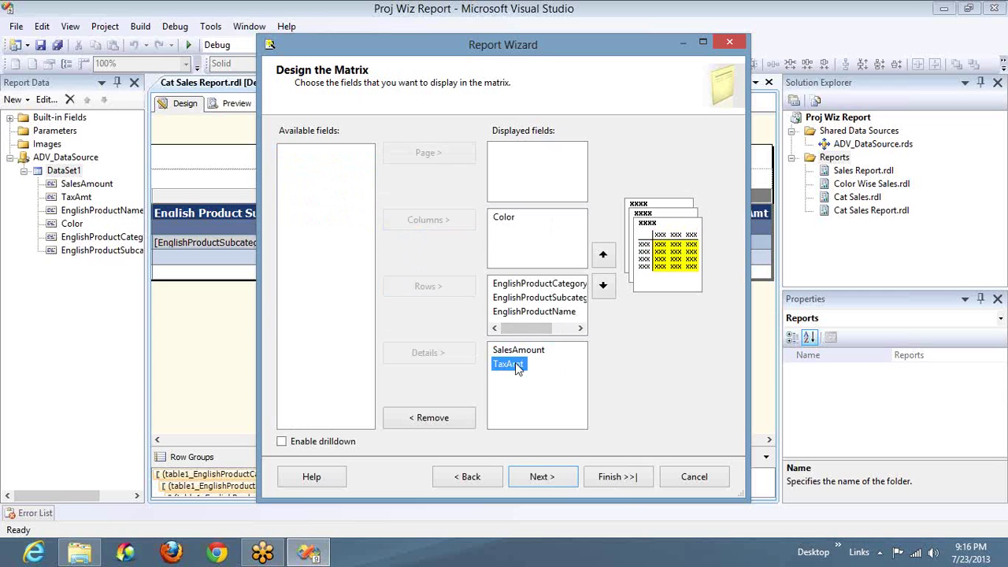
pyautogui.click(502, 221)
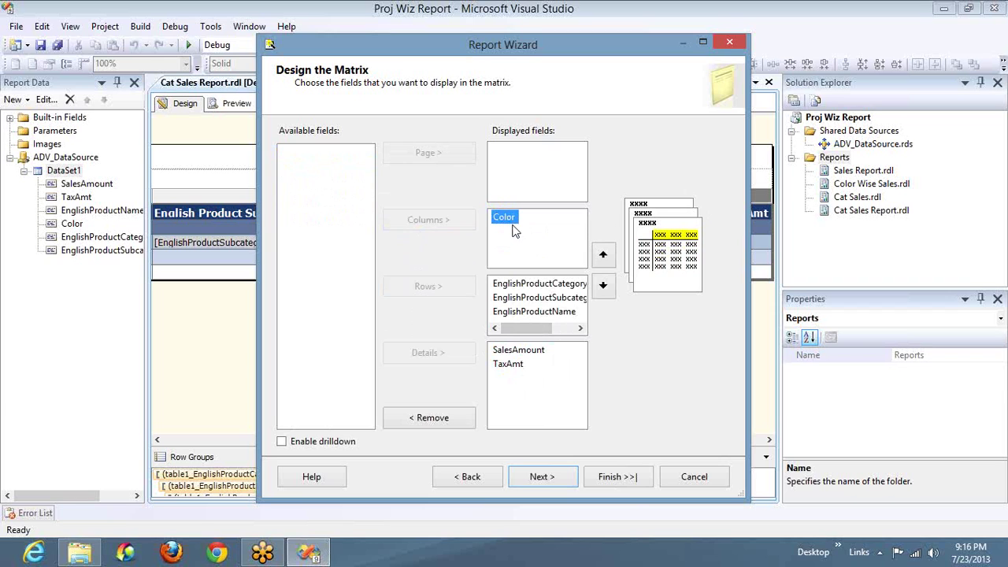
# Step: Apply the Bold matrix style, name the report 'First Matrix' and finish the wizard
pyautogui.click(549, 477)
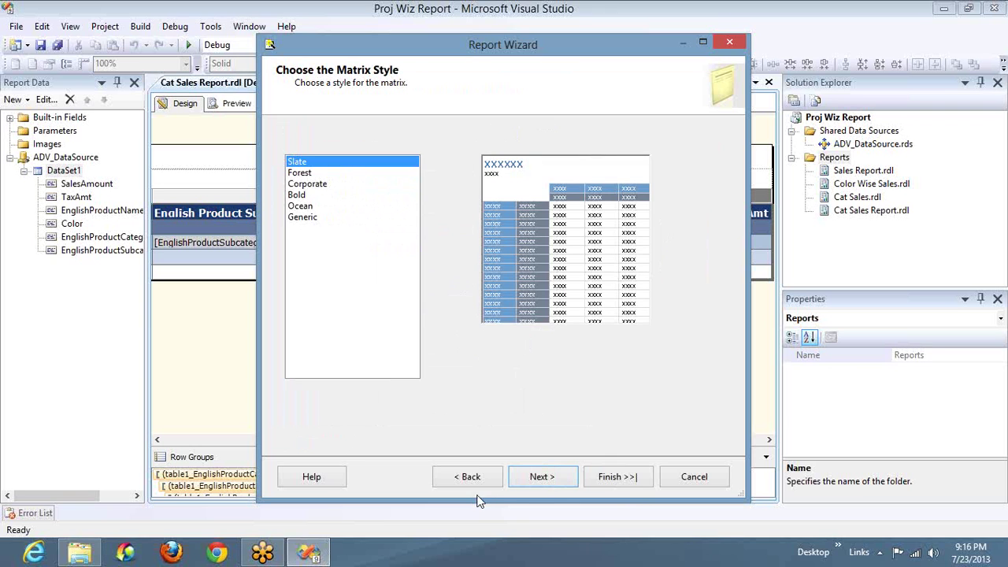
pyautogui.click(472, 483)
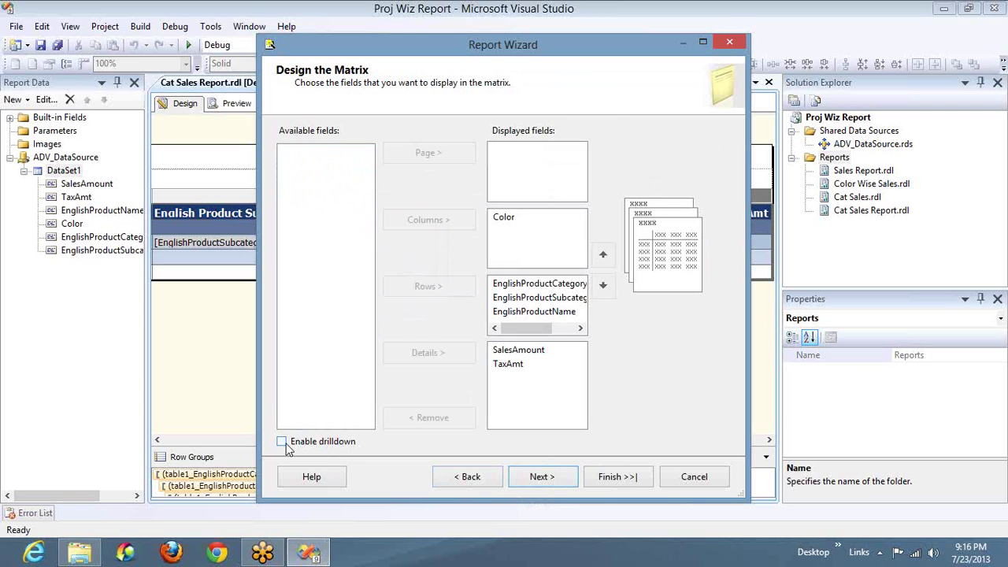
pyautogui.click(541, 477)
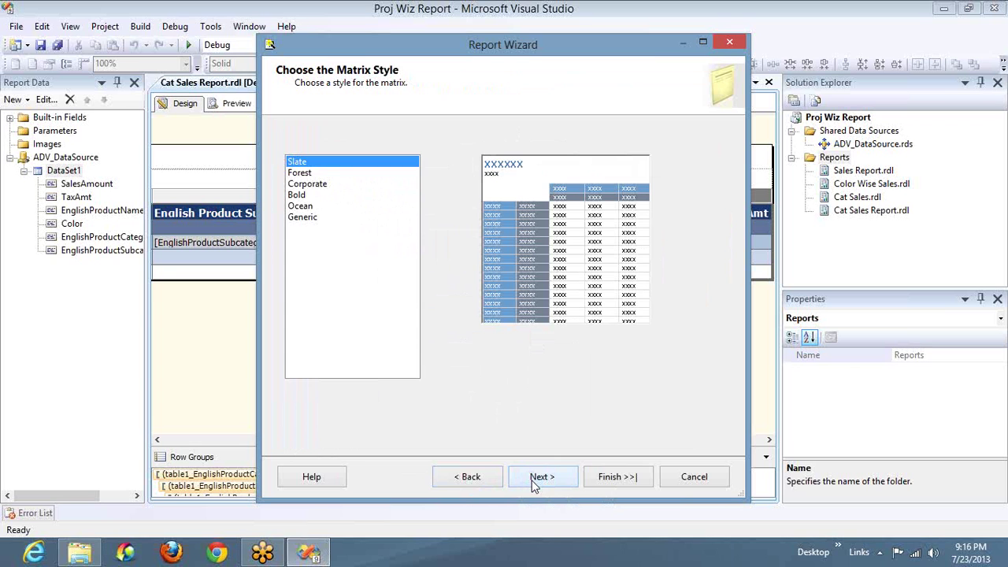
pyautogui.click(303, 196)
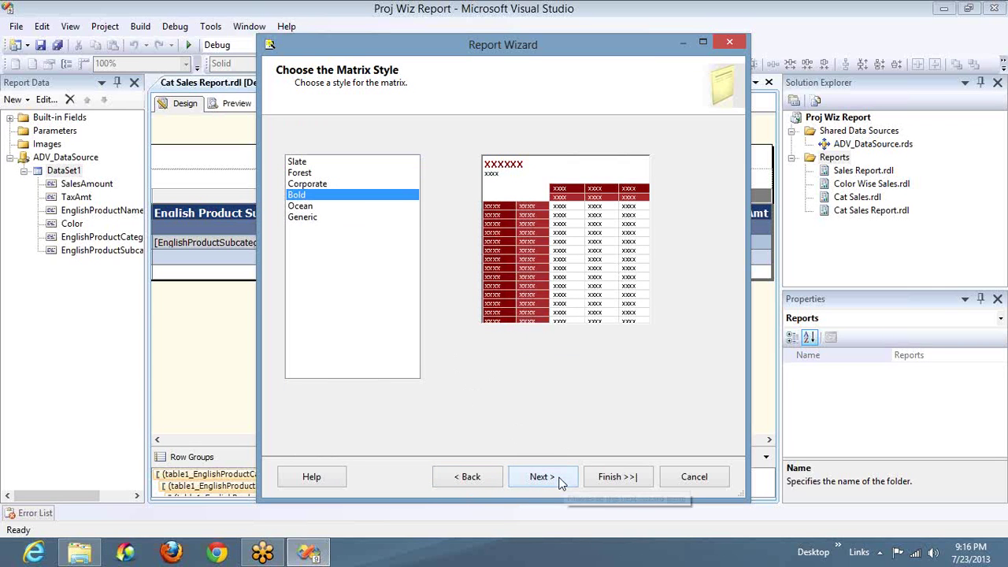
pyautogui.click(562, 480)
pyautogui.write('First')
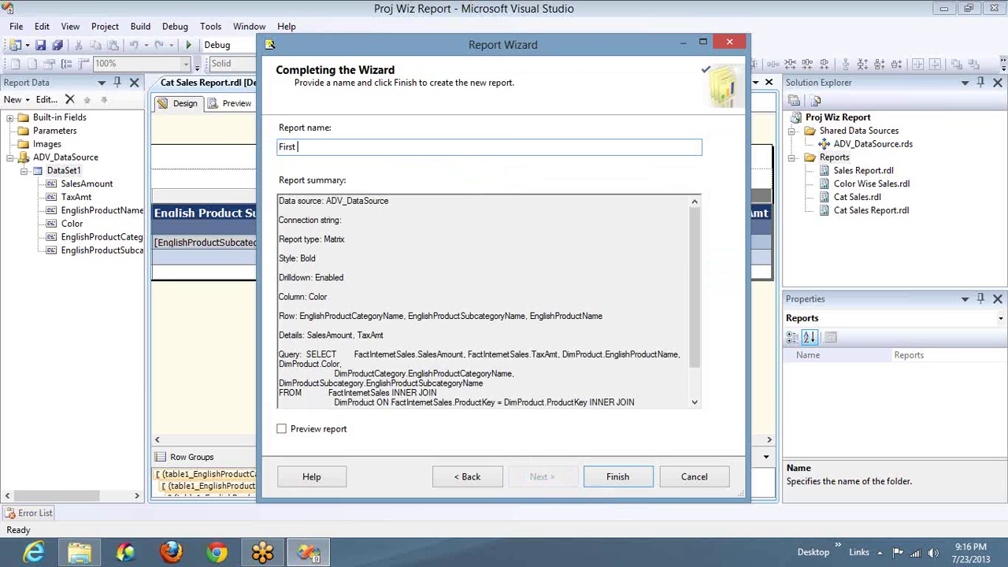
pyautogui.write(' Matrix')
pyautogui.click(616, 476)
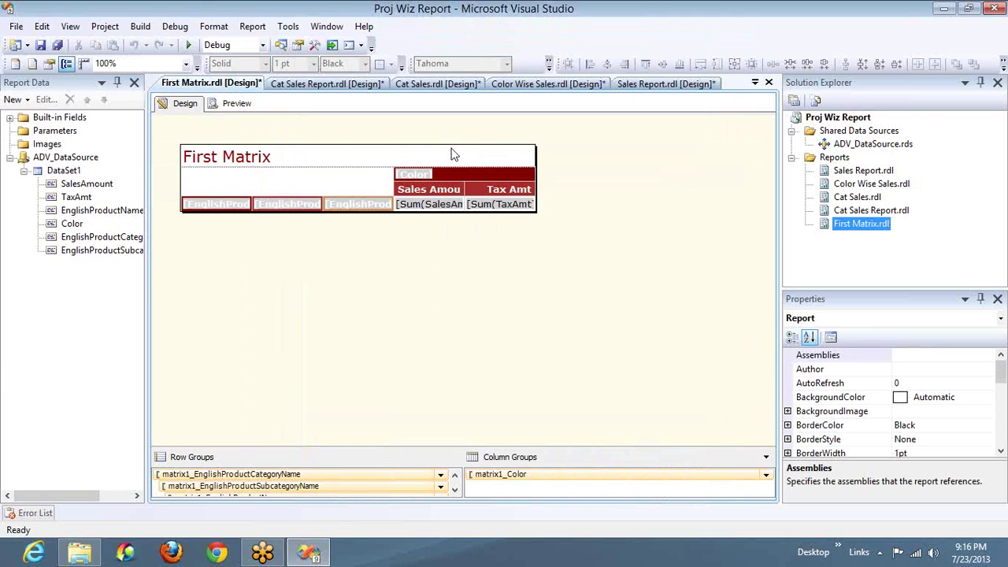
# Step: Center the text of the Color header cell
pyautogui.click(443, 175)
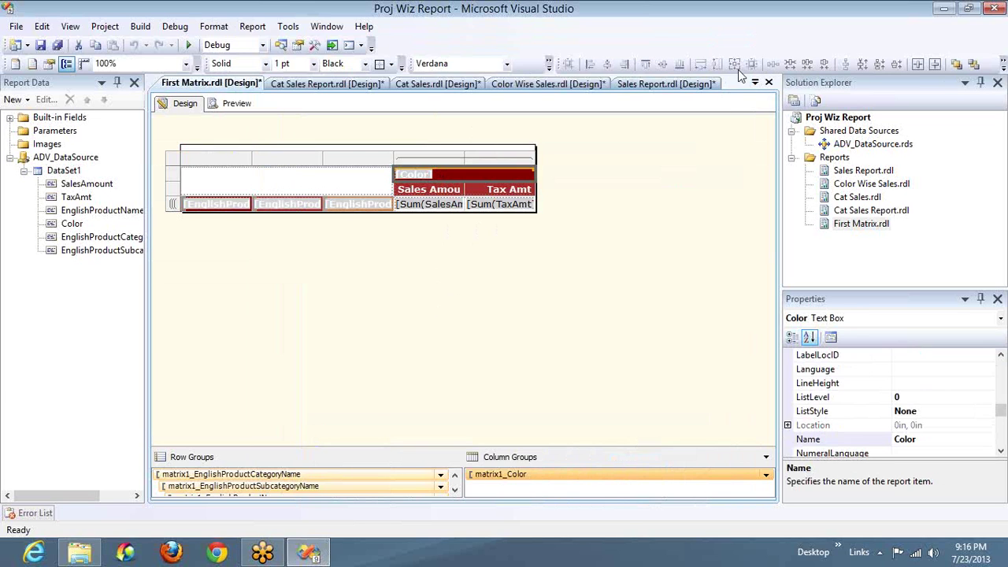
pyautogui.click(549, 64)
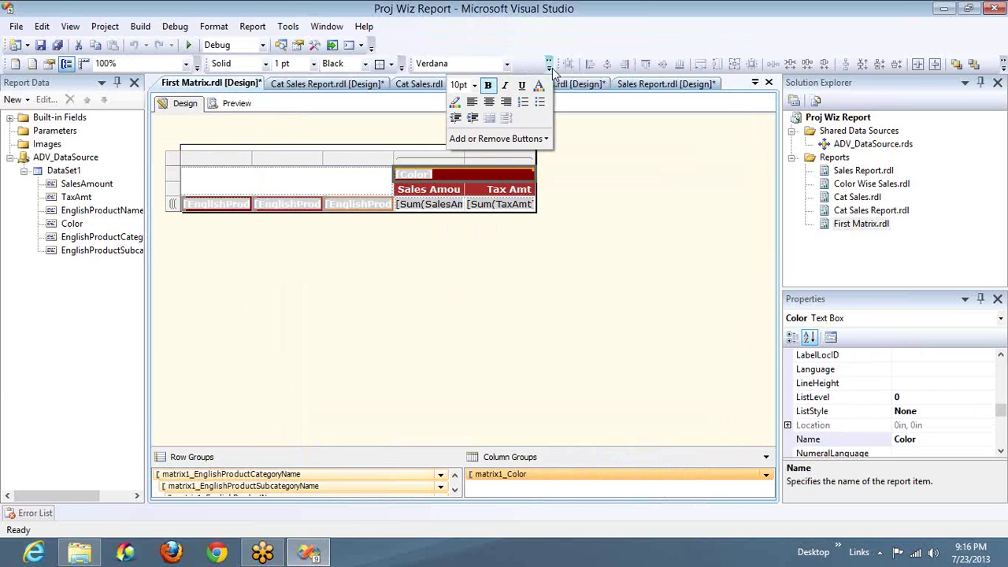
pyautogui.click(495, 101)
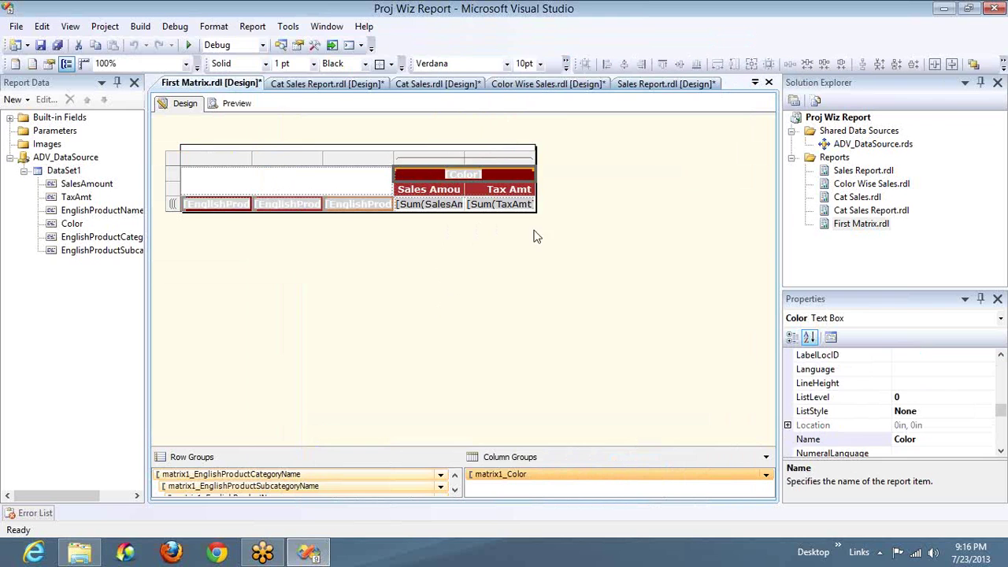
pyautogui.click(503, 271)
# Step: Widen the Sales Amount and Tax Amt columns, extending the report body to the right
pyautogui.click(457, 191)
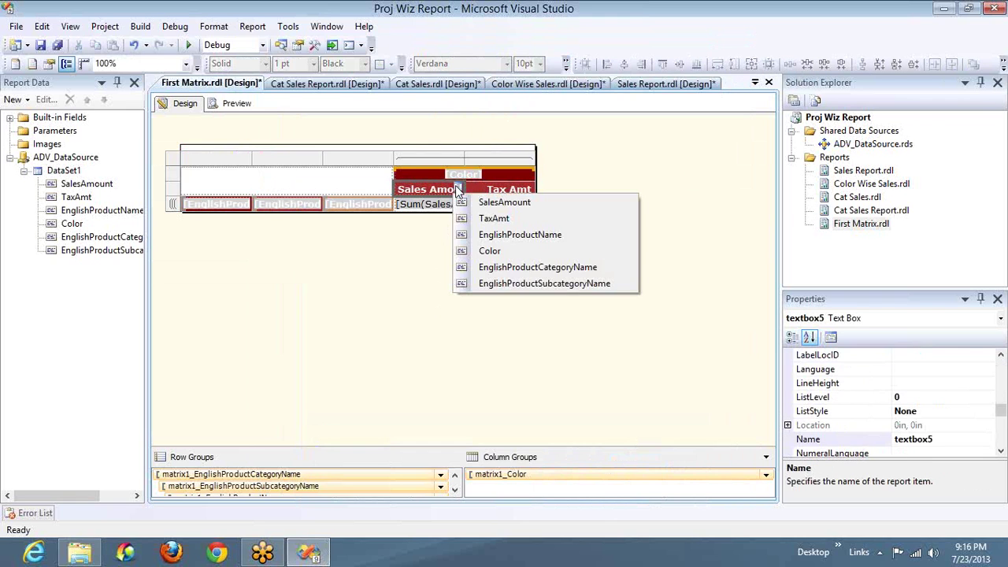
pyautogui.click(466, 161)
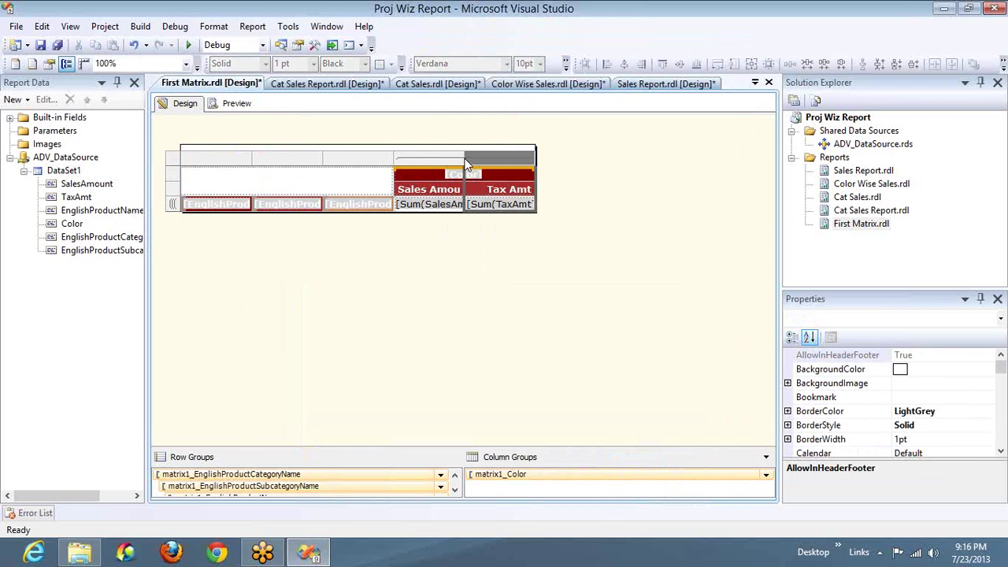
pyautogui.moveTo(465, 156); pyautogui.dragTo(502, 160)
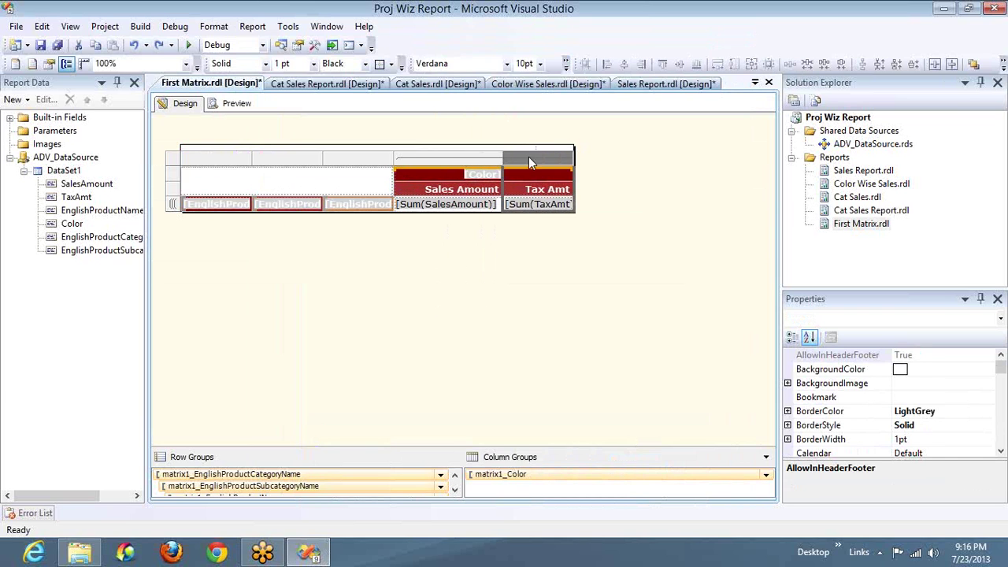
pyautogui.moveTo(575, 156); pyautogui.dragTo(606, 157)
pyautogui.click(567, 172)
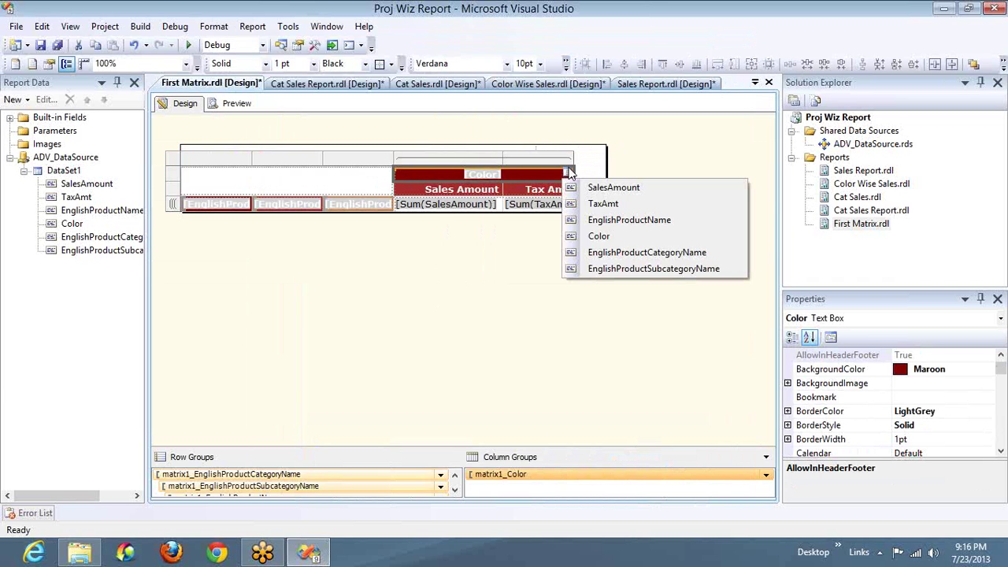
pyautogui.click(573, 162)
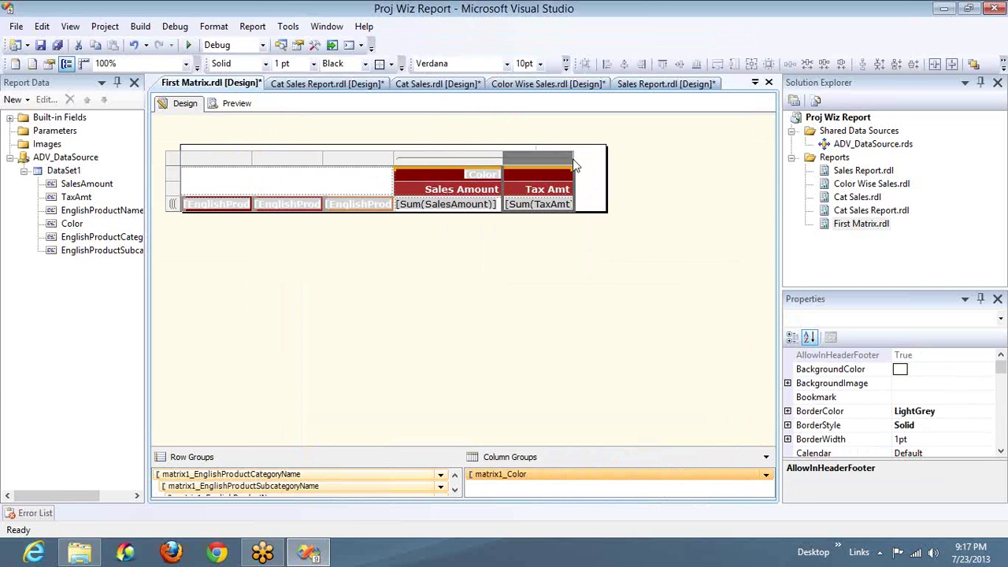
pyautogui.moveTo(573, 157); pyautogui.dragTo(606, 157)
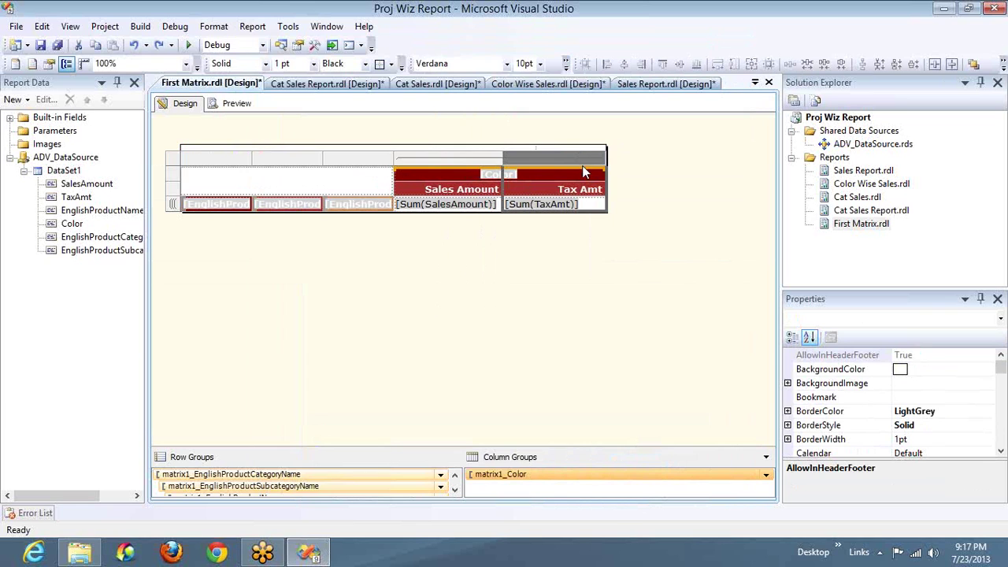
pyautogui.click(490, 159)
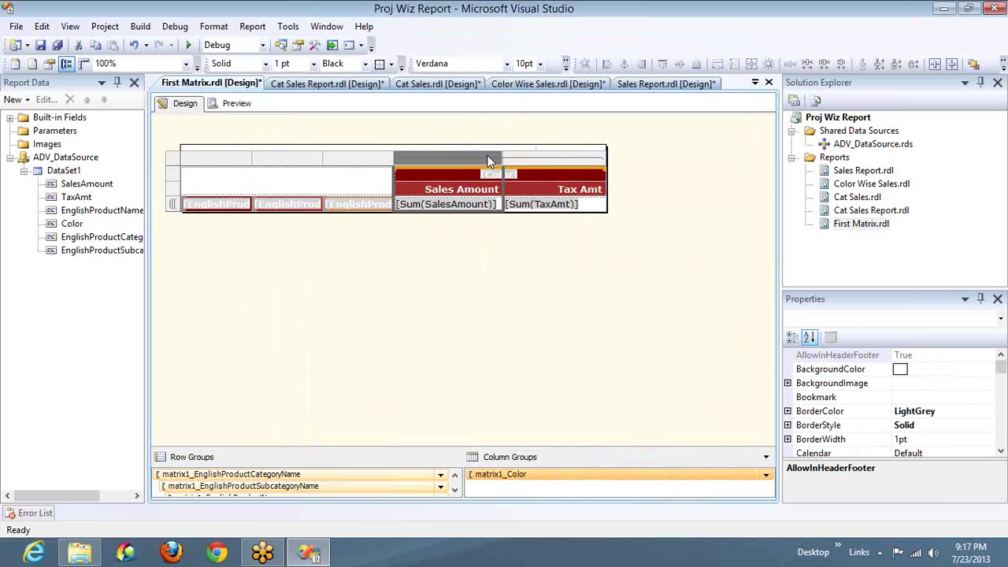
# Step: Center the Sales Amount and Tax Amt headers and both Sum cells
pyautogui.click(566, 65)
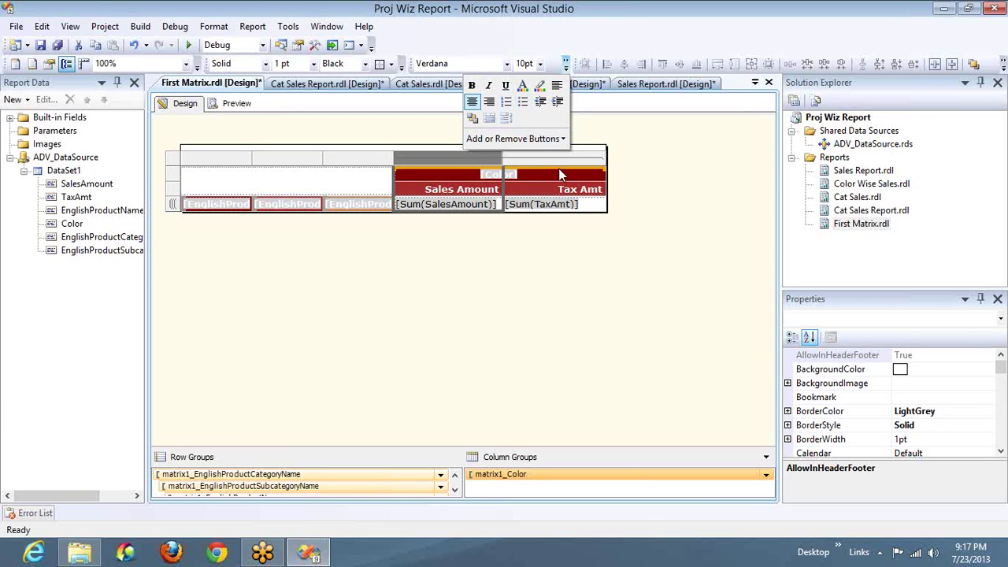
pyautogui.click(461, 193)
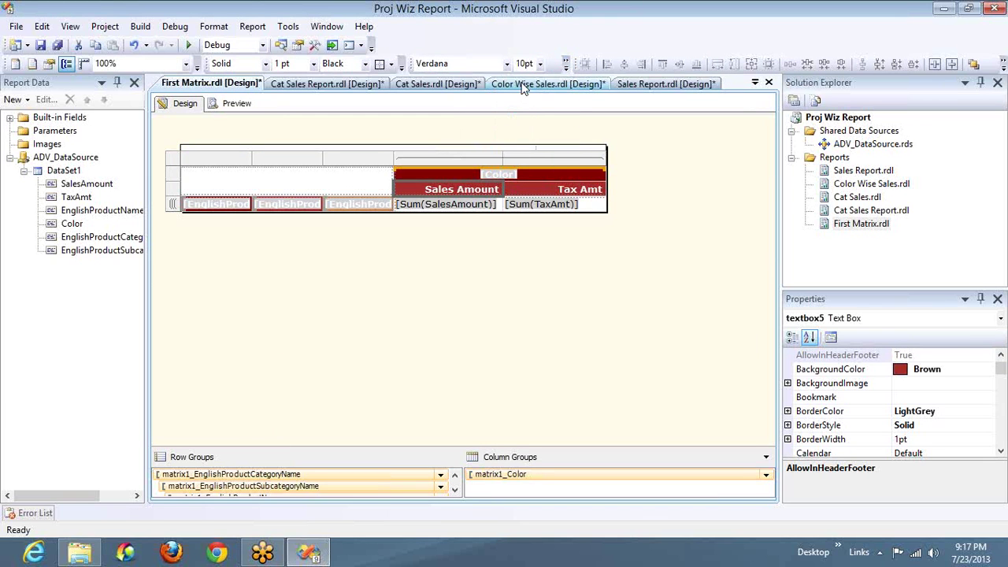
pyautogui.click(566, 66)
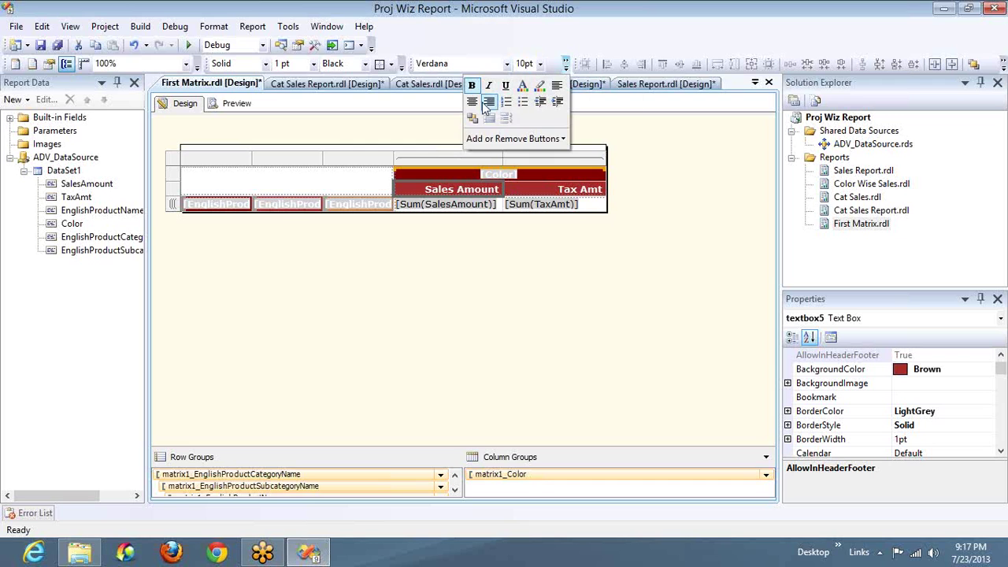
pyautogui.click(478, 101)
pyautogui.click(539, 186)
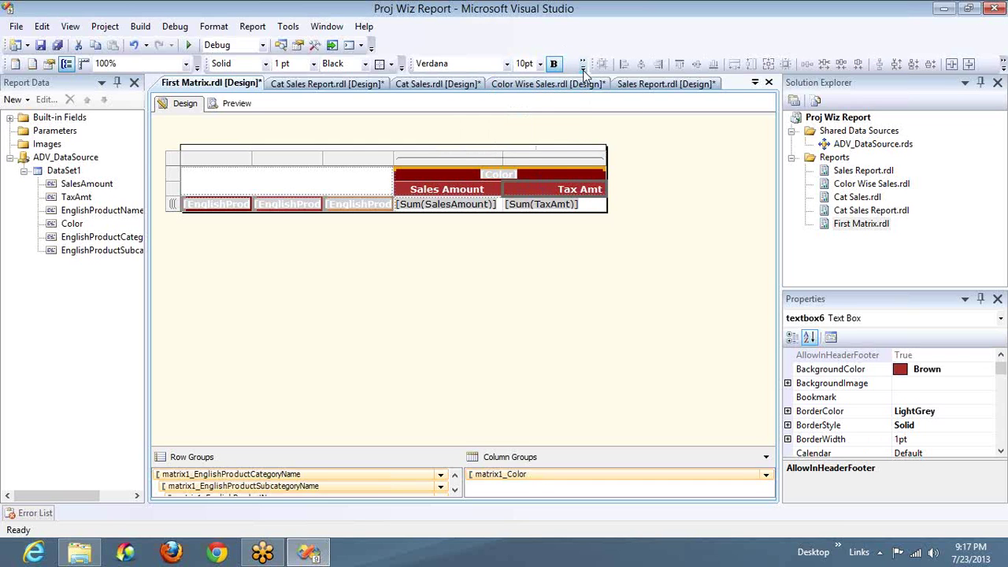
pyautogui.click(582, 66)
pyautogui.click(573, 85)
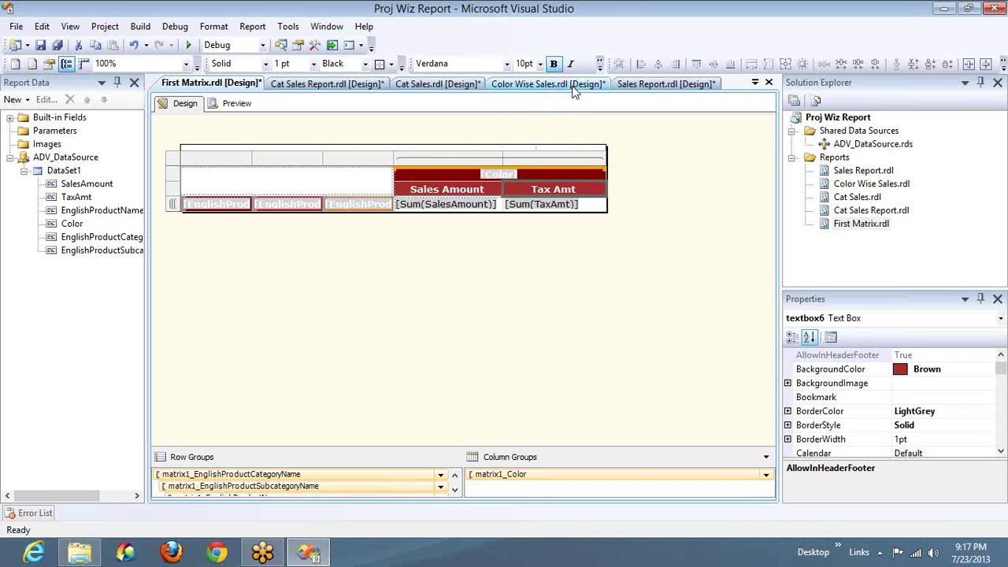
pyautogui.click(596, 204)
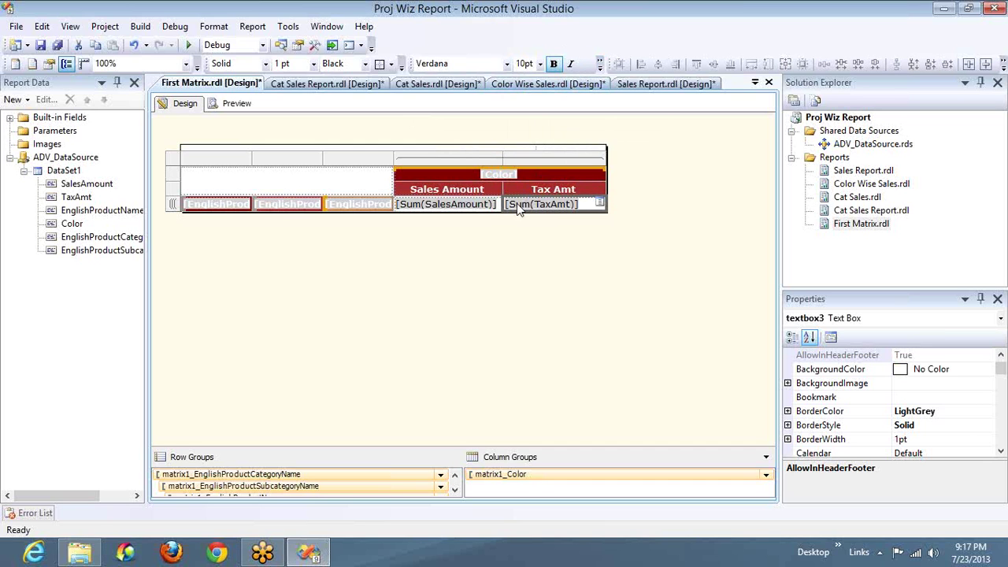
pyautogui.keyDown('ctrl'); pyautogui.click(493, 204); pyautogui.keyUp('ctrl')
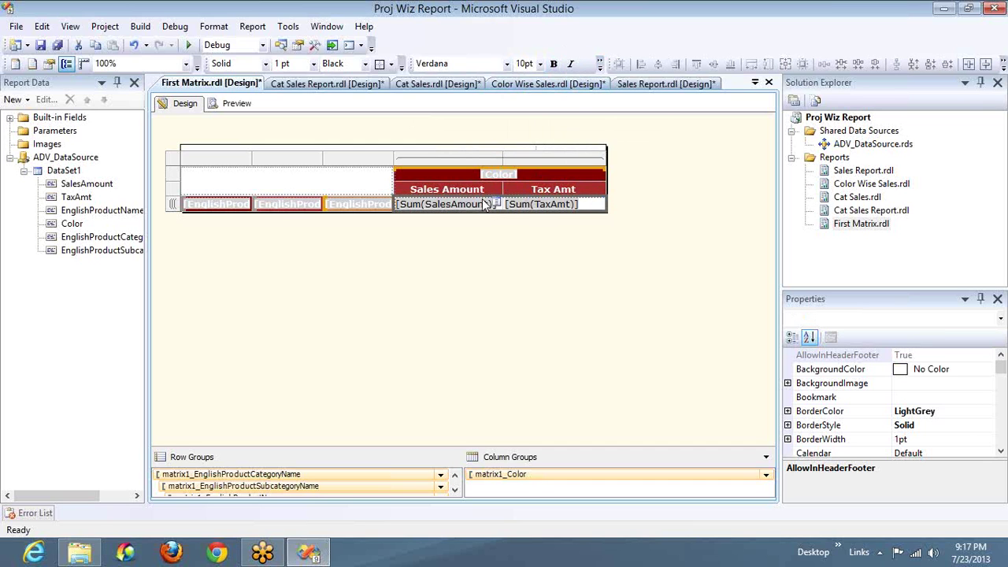
pyautogui.click(599, 64)
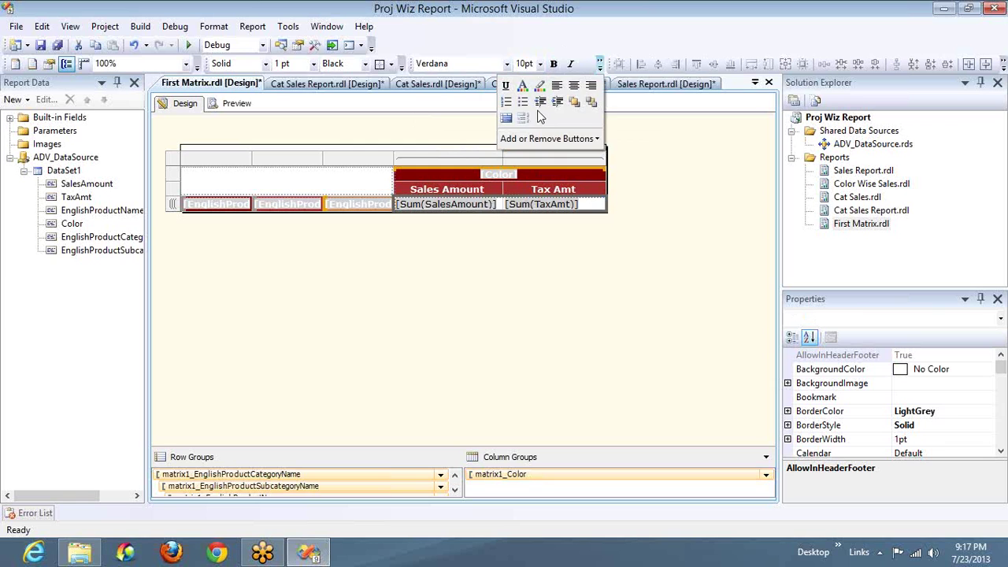
pyautogui.click(573, 85)
# Step: Widen the product name, subcategory and category columns, then preview the report
pyautogui.moveTo(395, 164); pyautogui.dragTo(499, 159)
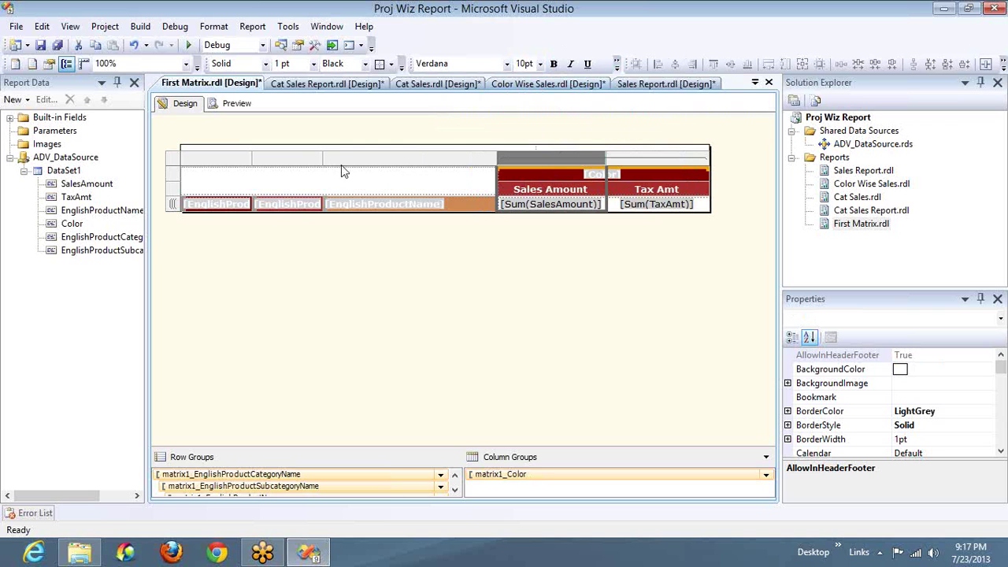
pyautogui.moveTo(322, 161); pyautogui.dragTo(450, 161)
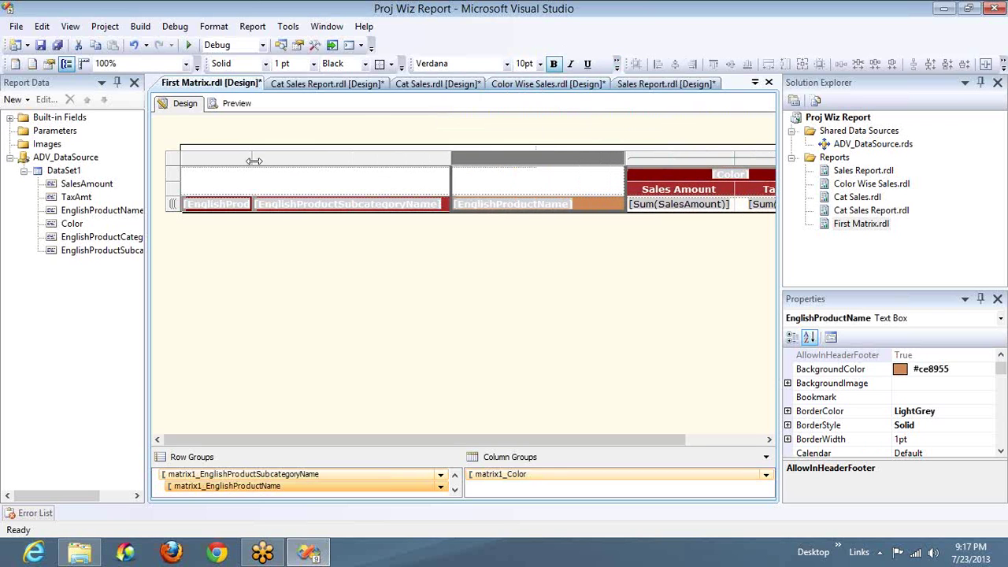
pyautogui.moveTo(252, 161); pyautogui.dragTo(383, 163)
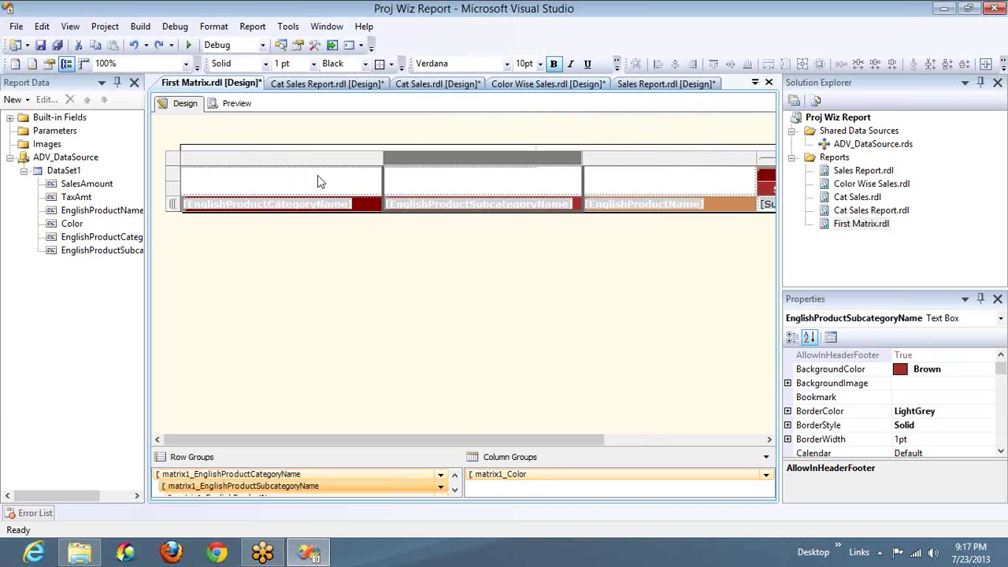
pyautogui.click(289, 154)
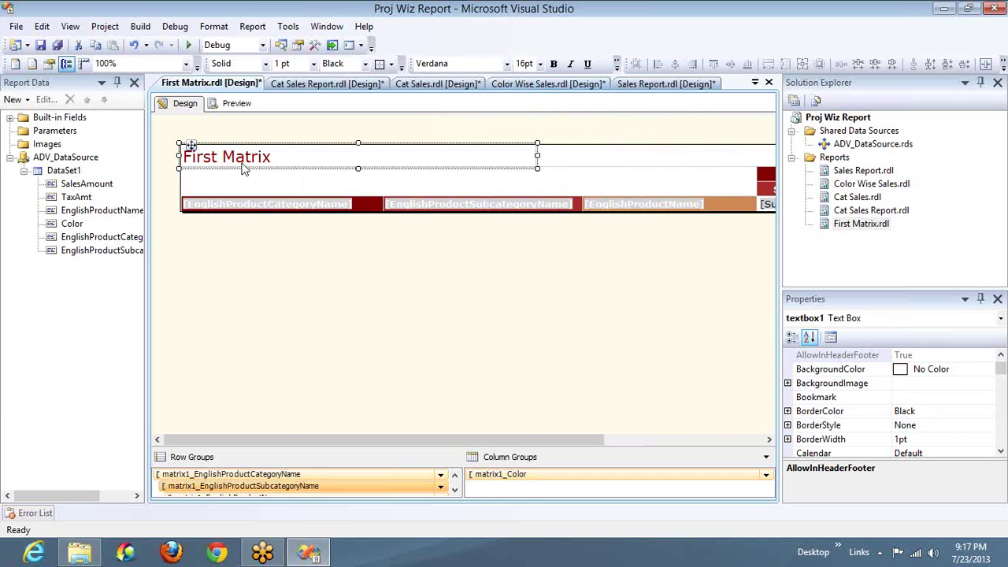
pyautogui.click(238, 105)
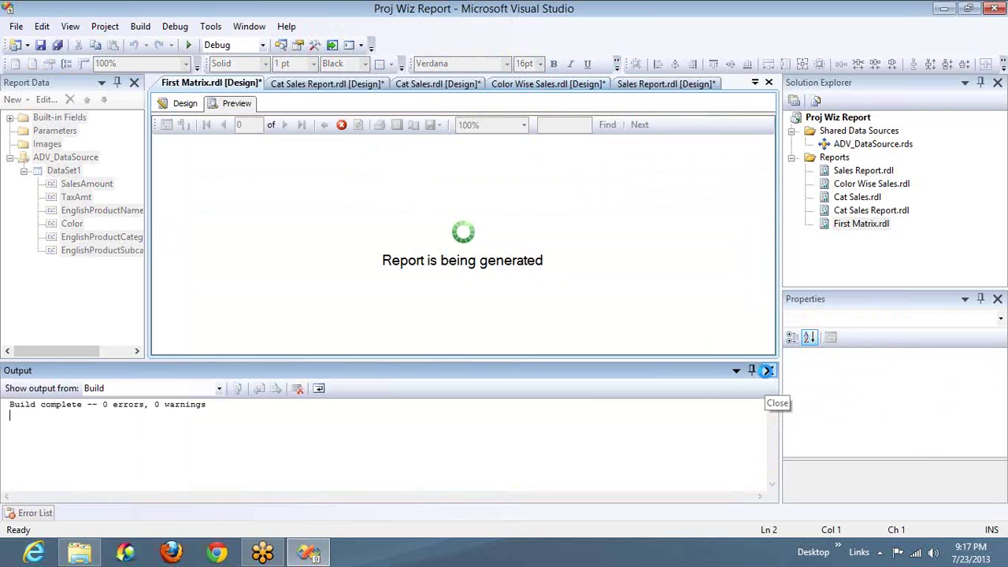
# Step: Close the Output window and auto-hide Solution Explorer and Properties to enlarge the preview
pyautogui.click(768, 370)
pyautogui.click(980, 83)
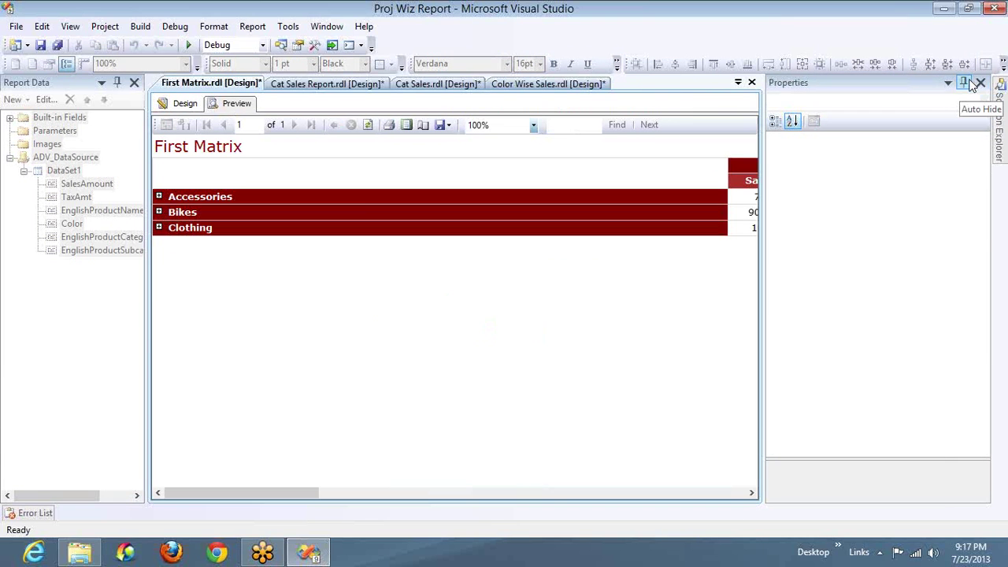
pyautogui.click(963, 82)
# Step: Expand Accessories and drill Bike Racks, Bike Stands, Bottles and Cages, Cleaners, Fenders and Helmets down to products
pyautogui.click(158, 197)
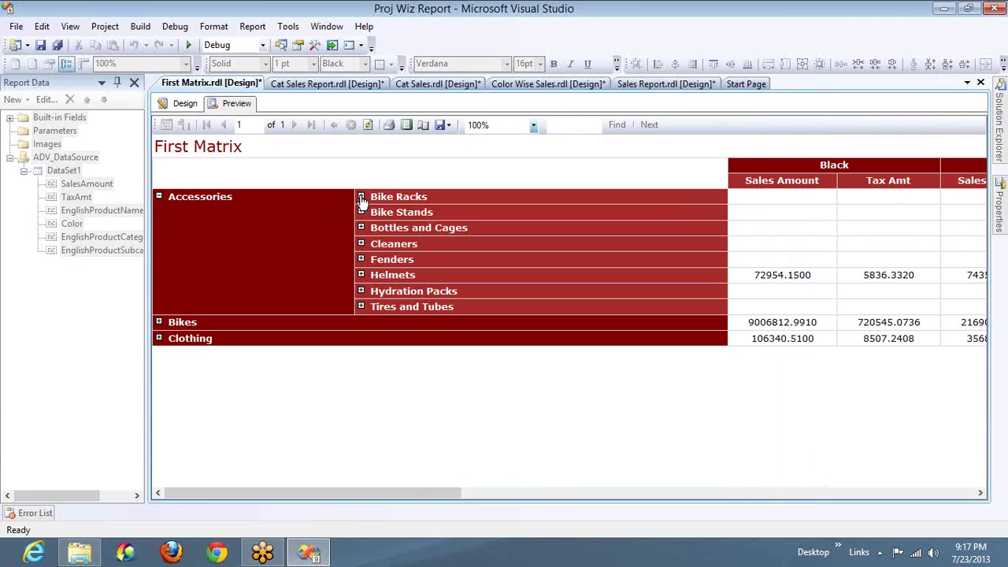
pyautogui.click(361, 196)
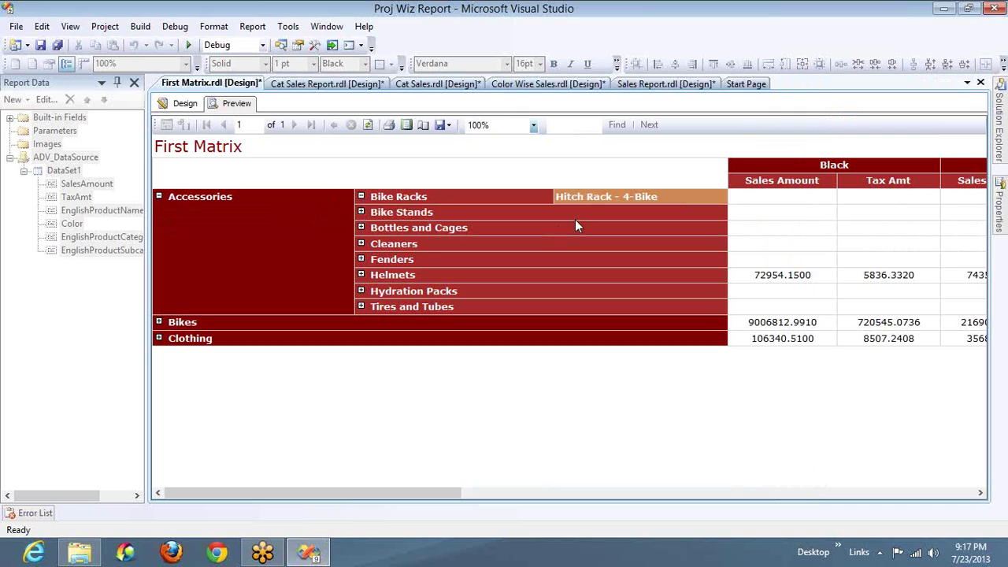
pyautogui.click(361, 212)
pyautogui.click(361, 228)
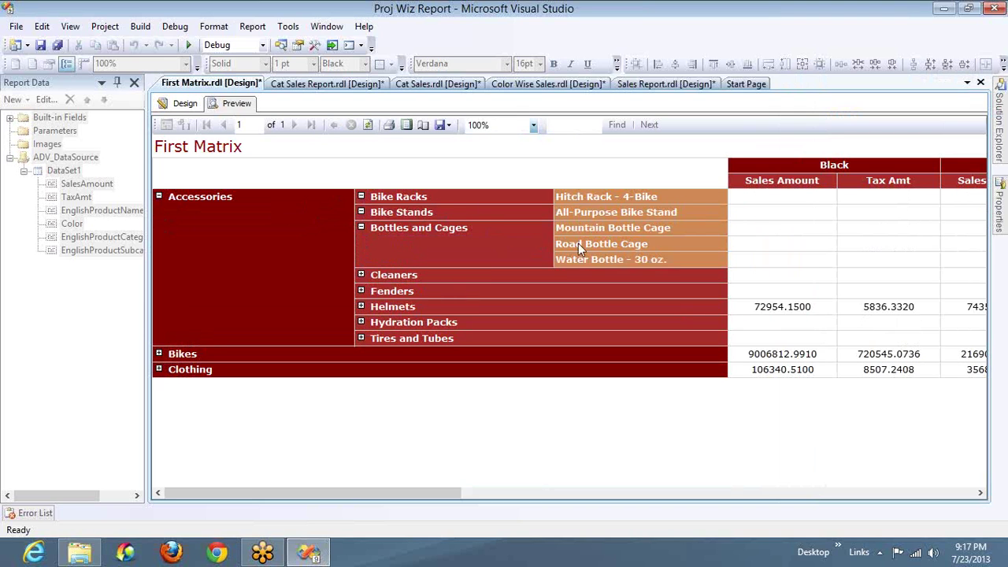
pyautogui.click(361, 275)
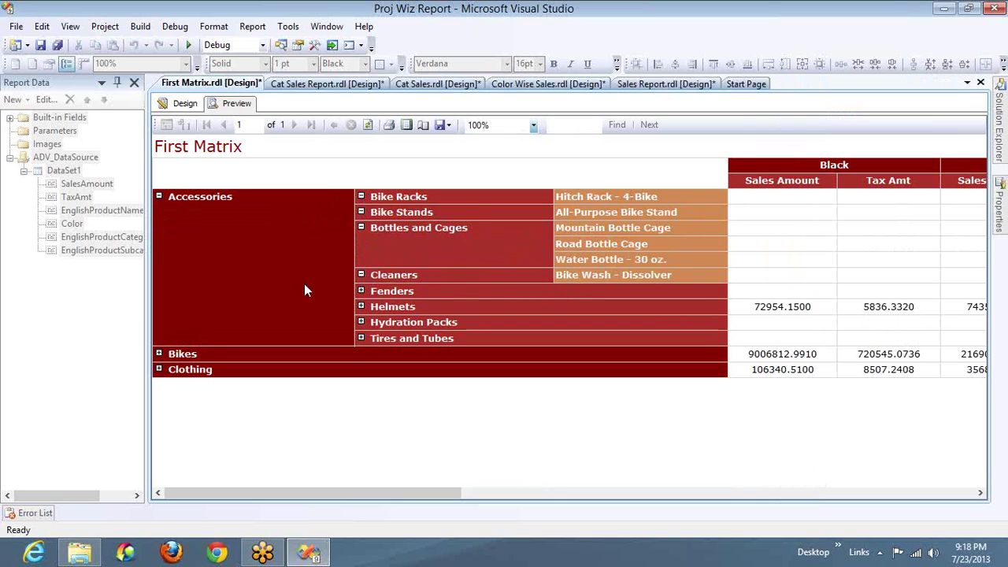
pyautogui.click(361, 290)
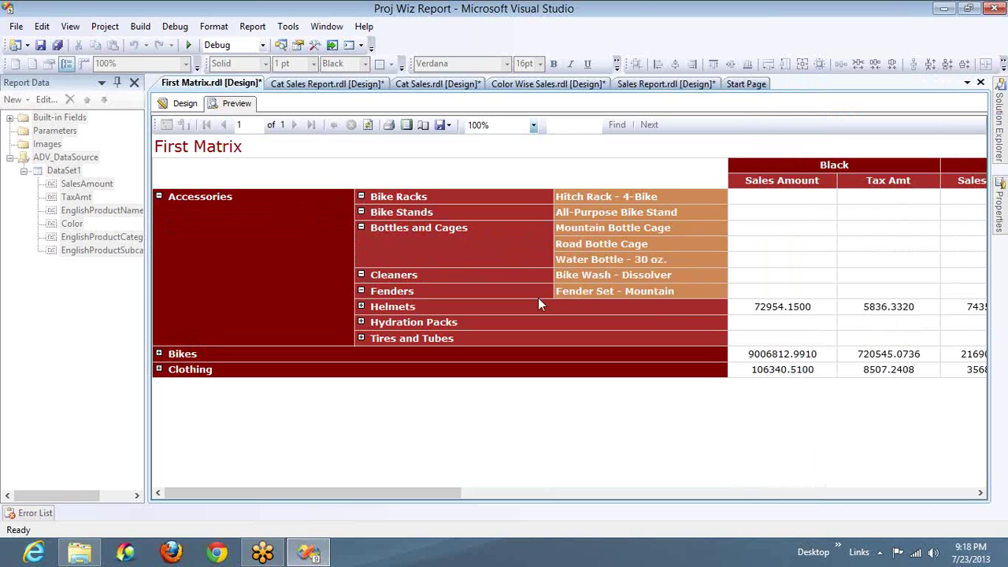
pyautogui.click(361, 307)
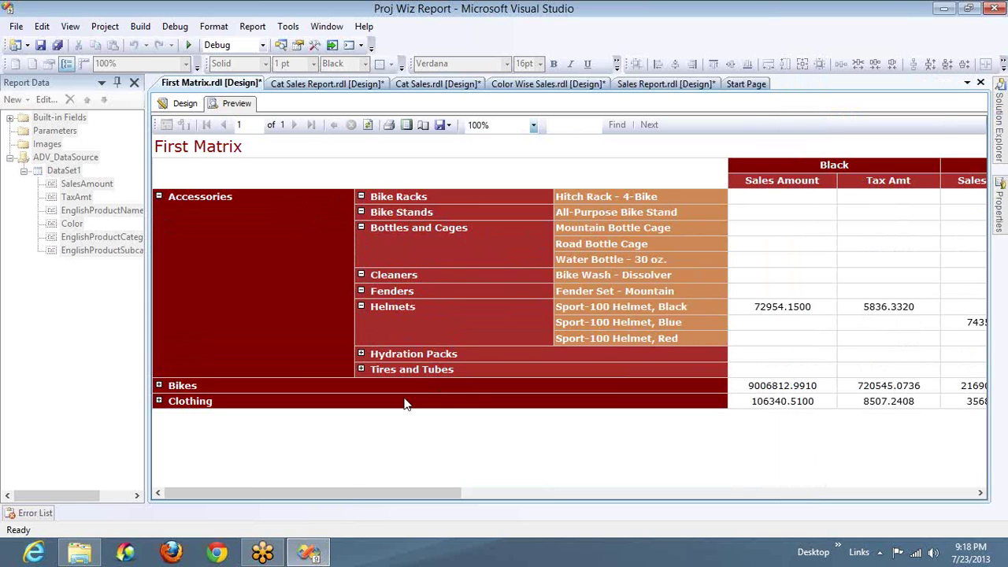
# Step: Scroll the preview right across the colour columns and back to the far left
pyautogui.moveTo(352, 494); pyautogui.dragTo(428, 494)
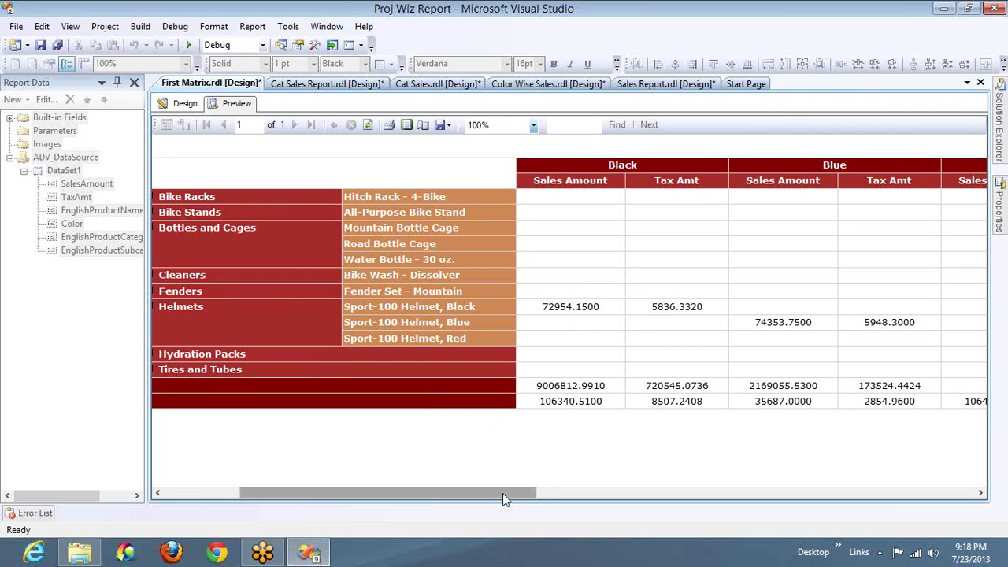
pyautogui.moveTo(502, 493); pyautogui.dragTo(745, 508)
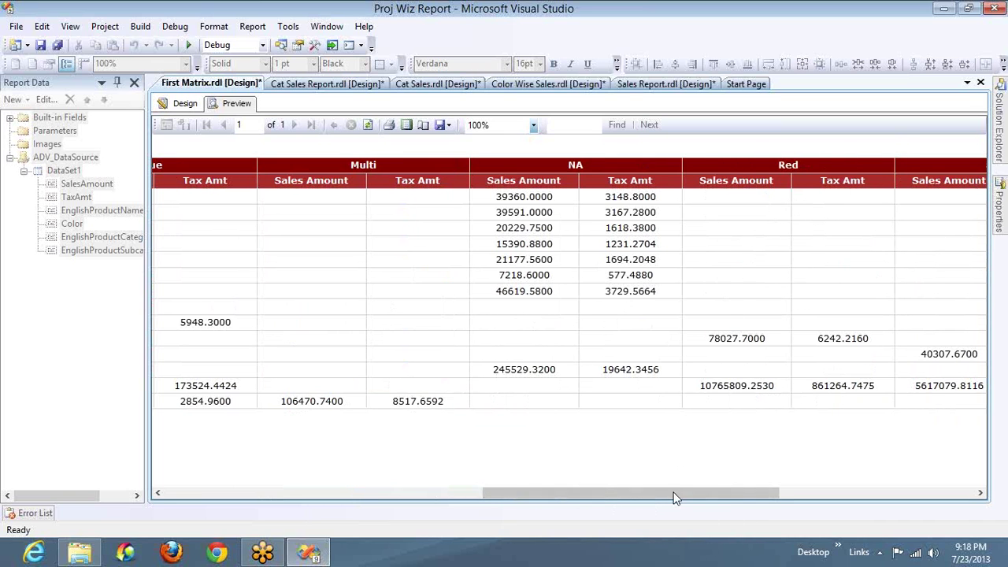
pyautogui.moveTo(673, 498); pyautogui.dragTo(479, 473)
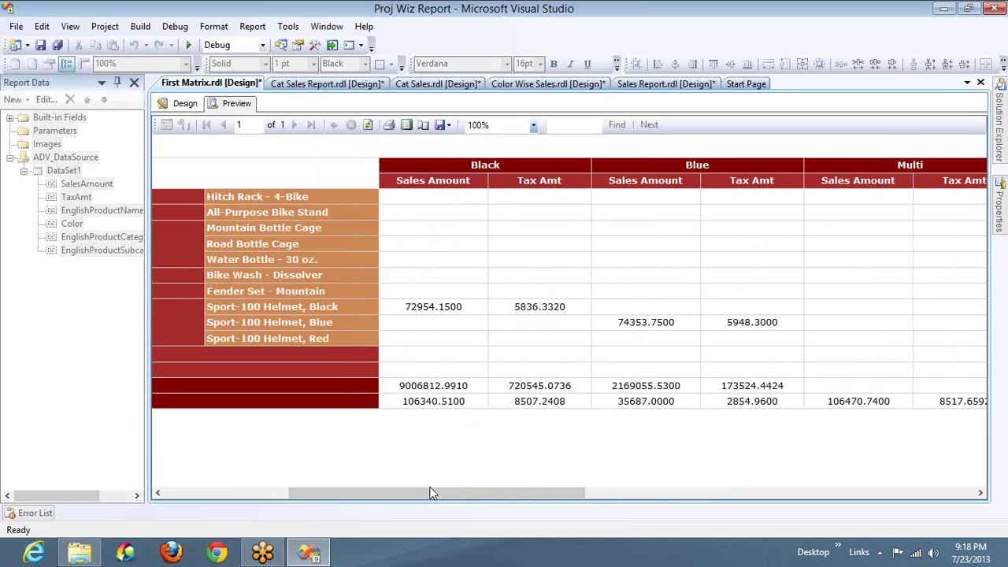
pyautogui.moveTo(427, 494); pyautogui.dragTo(297, 484)
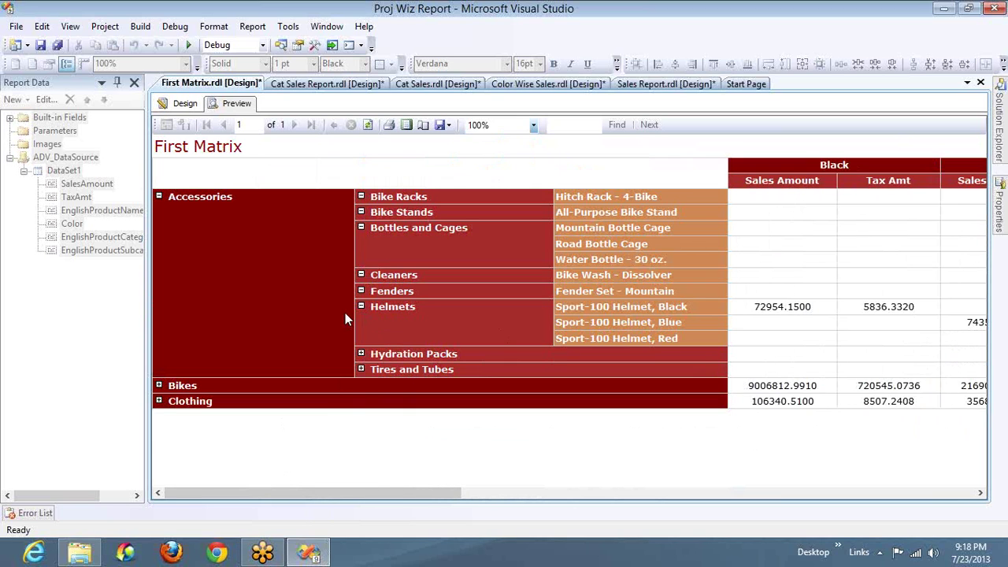
# Step: Expand Bikes, Mountain Bikes and Road Bikes to browse their products, then collapse Road Bikes again
pyautogui.click(159, 385)
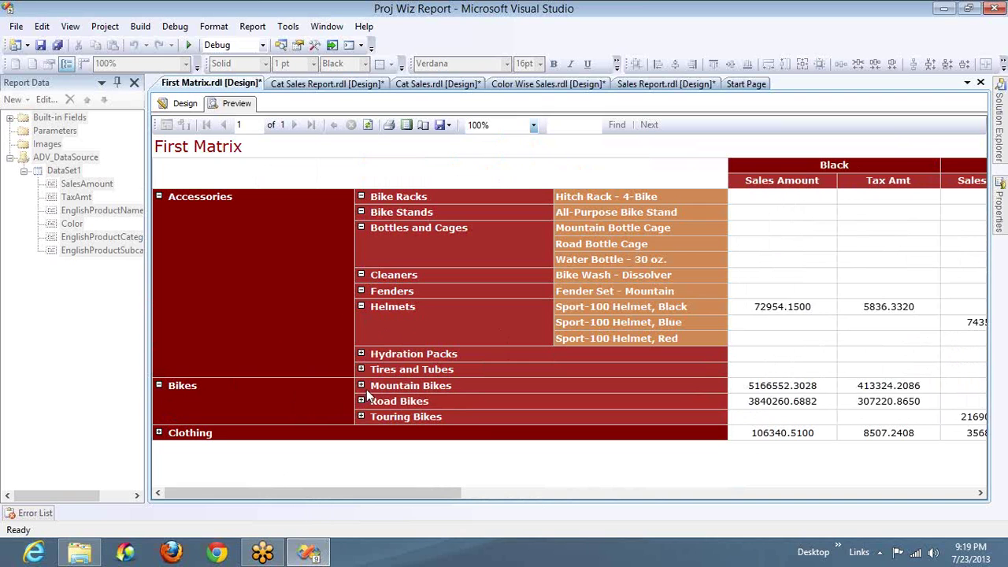
pyautogui.click(361, 385)
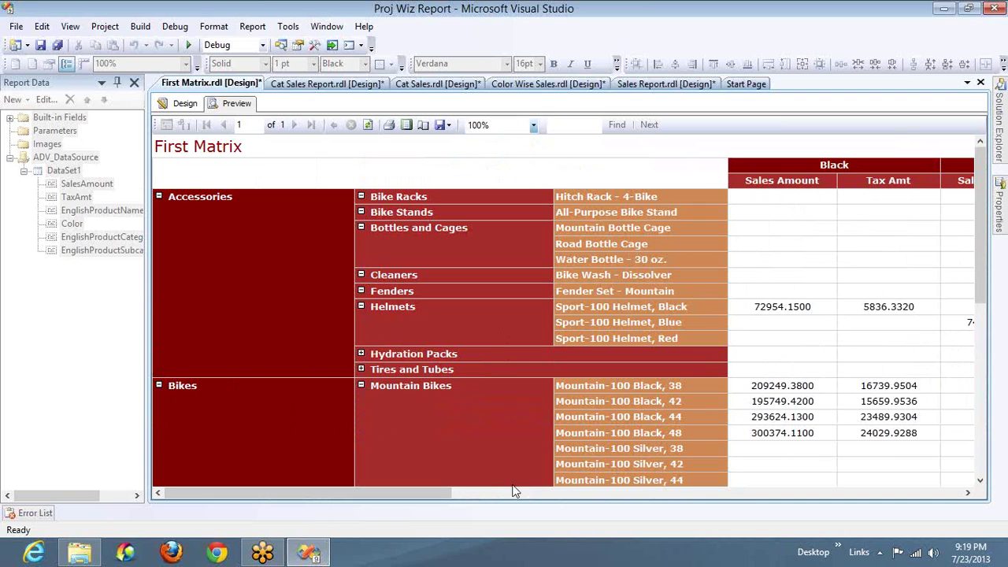
pyautogui.scroll(-3, 601, 431)
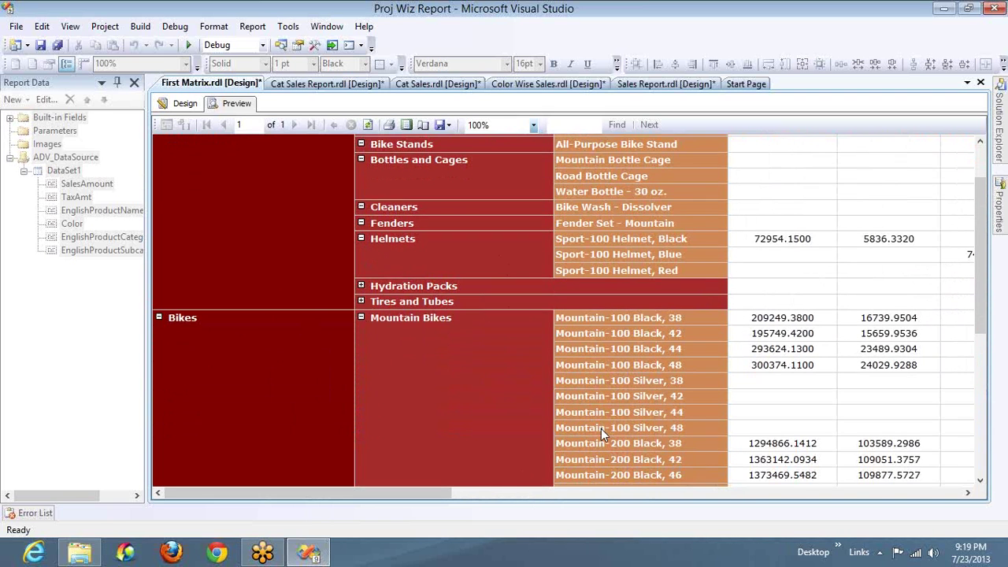
pyautogui.scroll(-10, 601, 428)
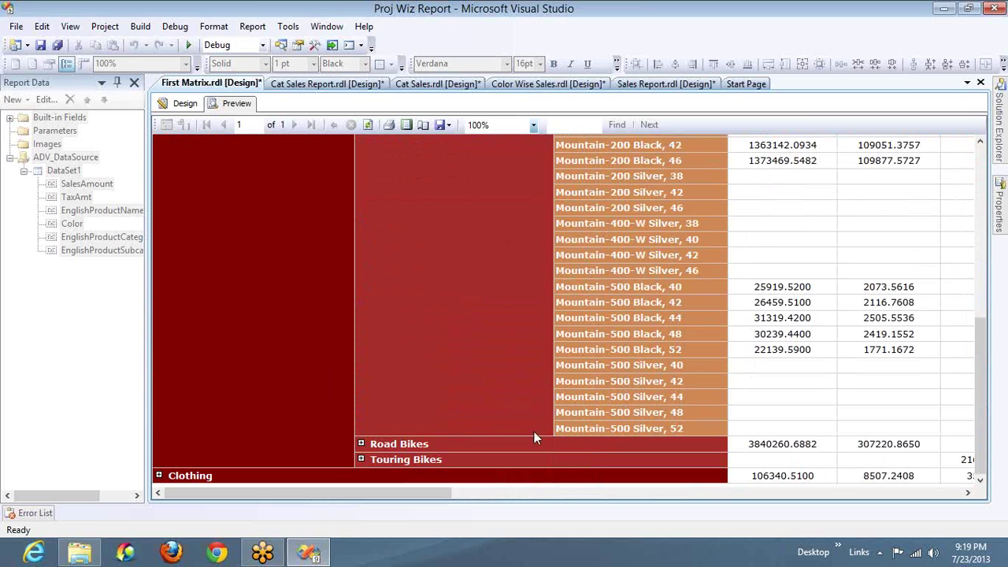
pyautogui.click(362, 444)
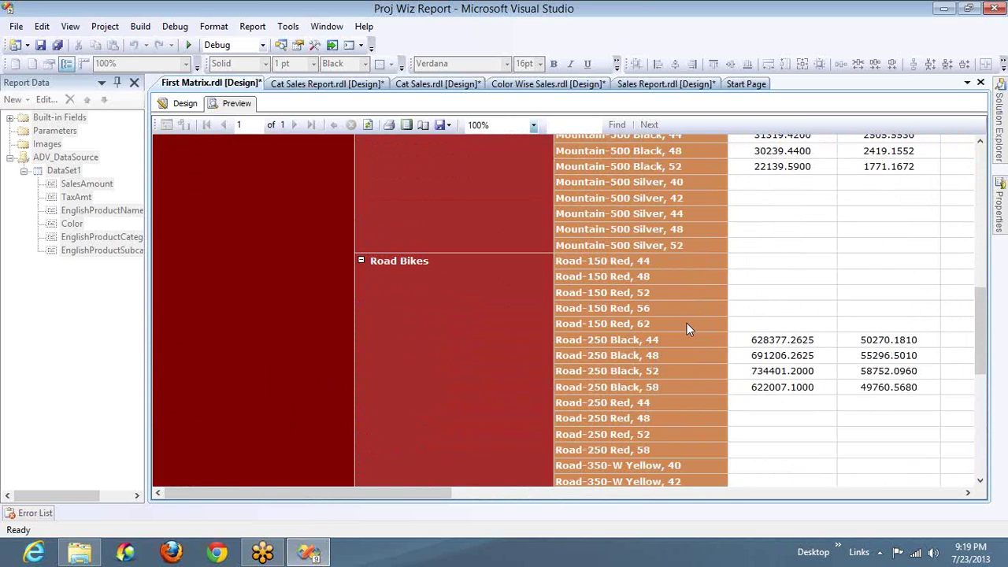
pyautogui.hscroll(1, 686, 324)
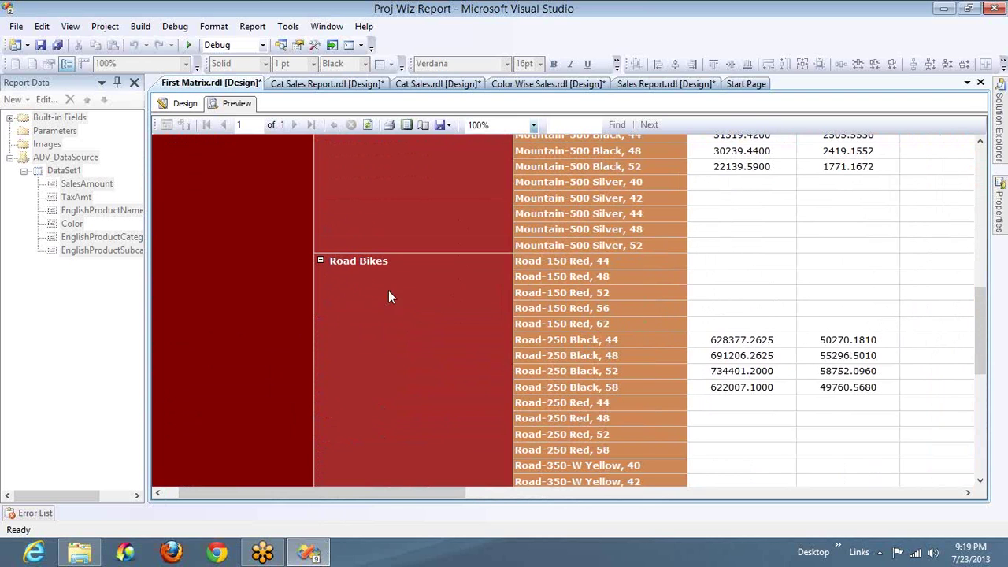
pyautogui.click(321, 261)
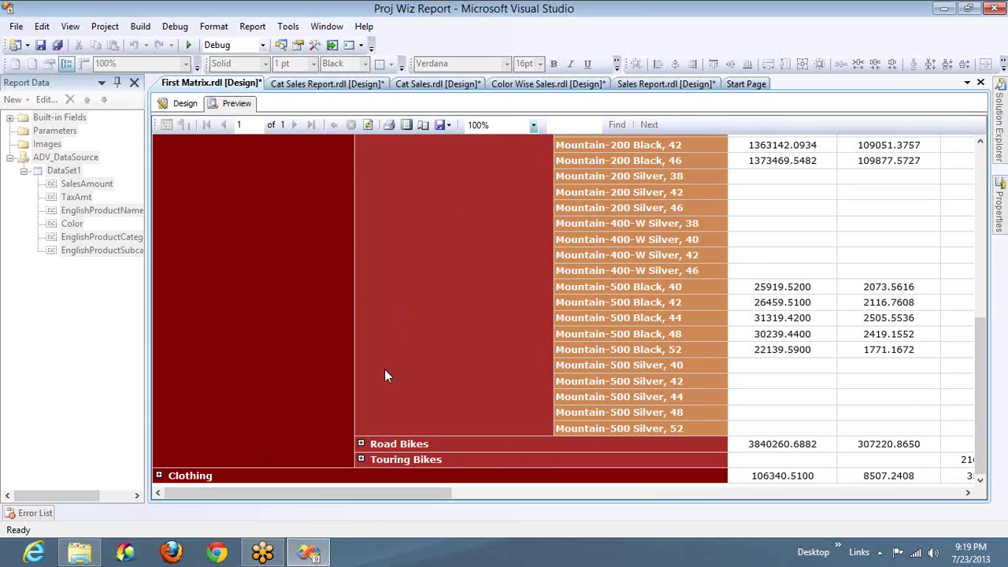
pyautogui.moveTo(1000, 206)
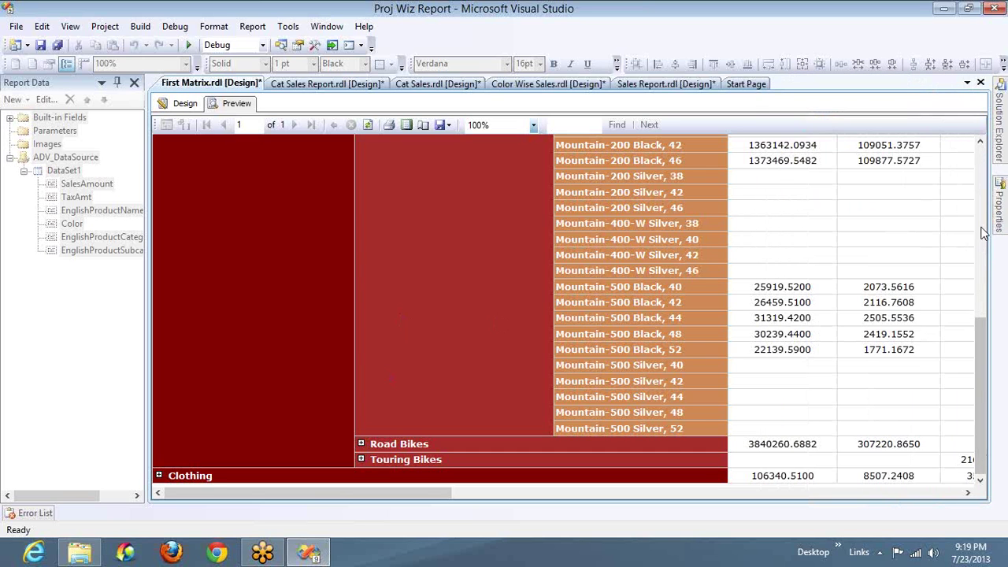
pyautogui.click(981, 233)
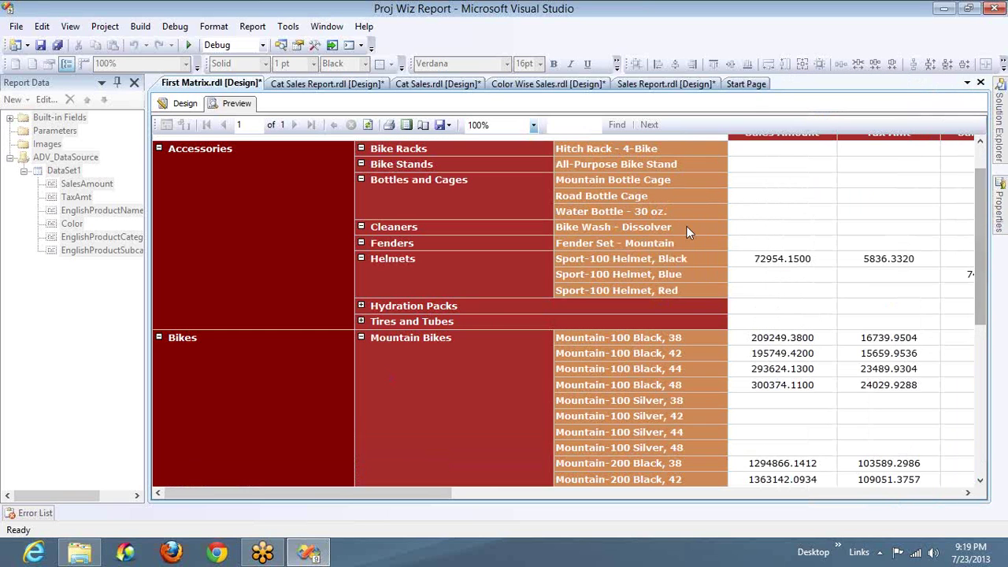
# Step: Collapse Mountain Bikes back to its subtotal row
pyautogui.click(360, 337)
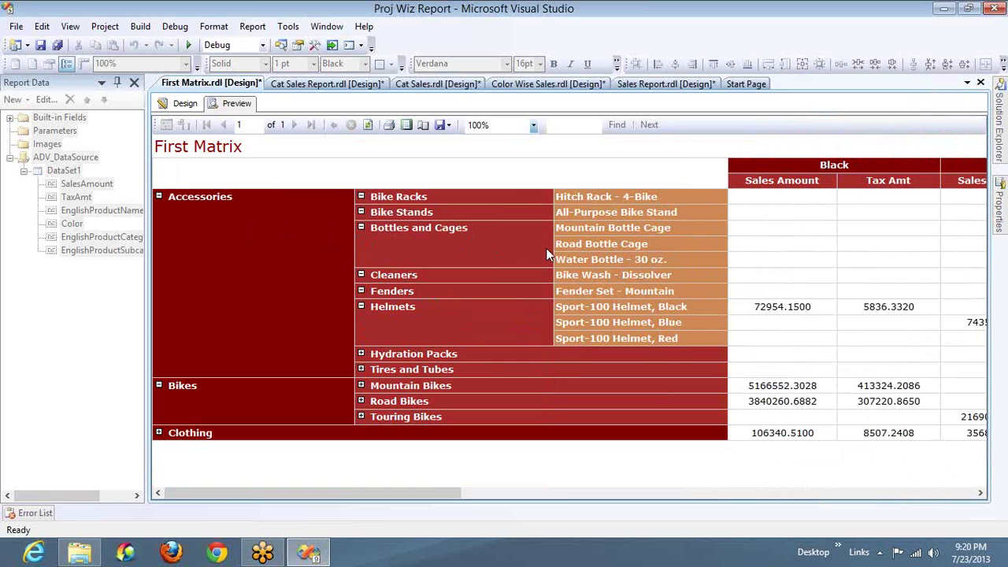
# Step: Export the report to Excel as First Matrix on the desktop, then show the desktop
pyautogui.click(449, 126)
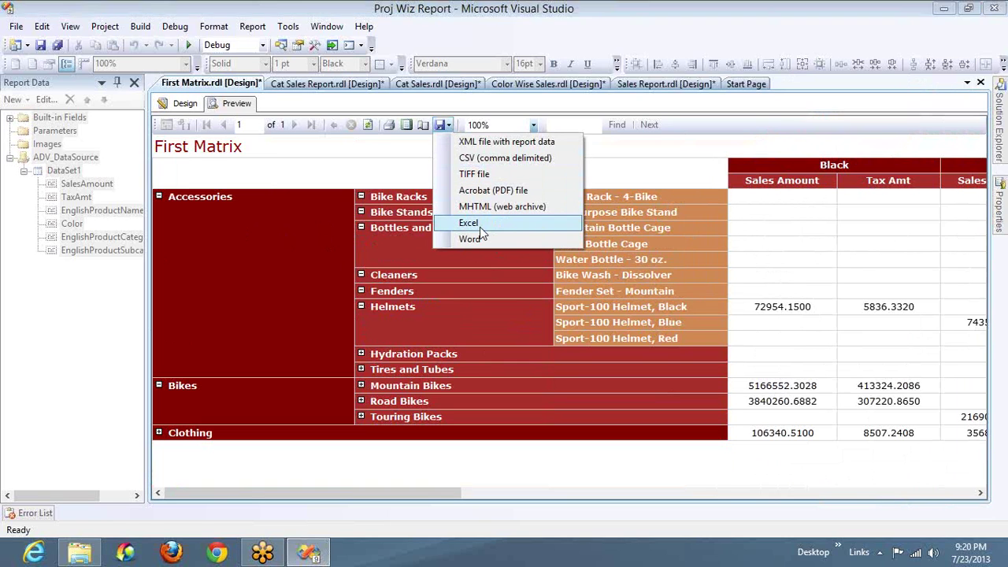
pyautogui.click(472, 223)
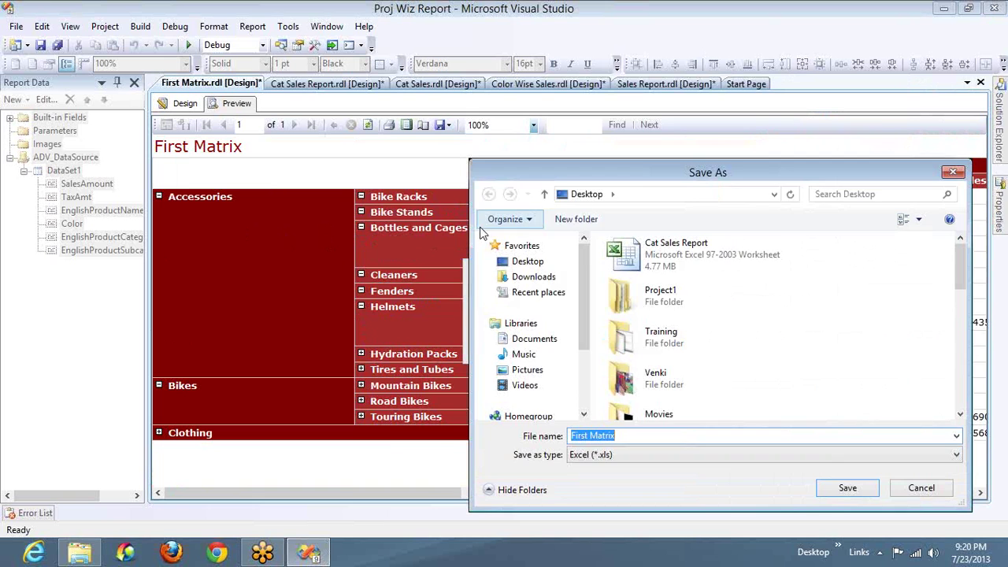
pyautogui.click(845, 492)
pyautogui.press('super+d')
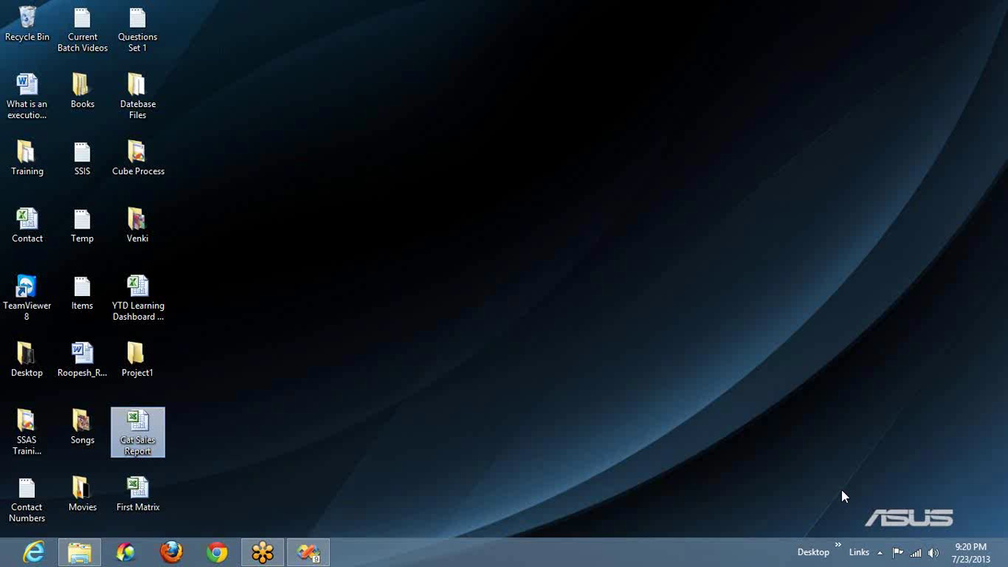
# Step: Open First Matrix.xls in Excel and expand the Hydration Packs and Tires and Tubes groups
pyautogui.doubleClick(130, 487)
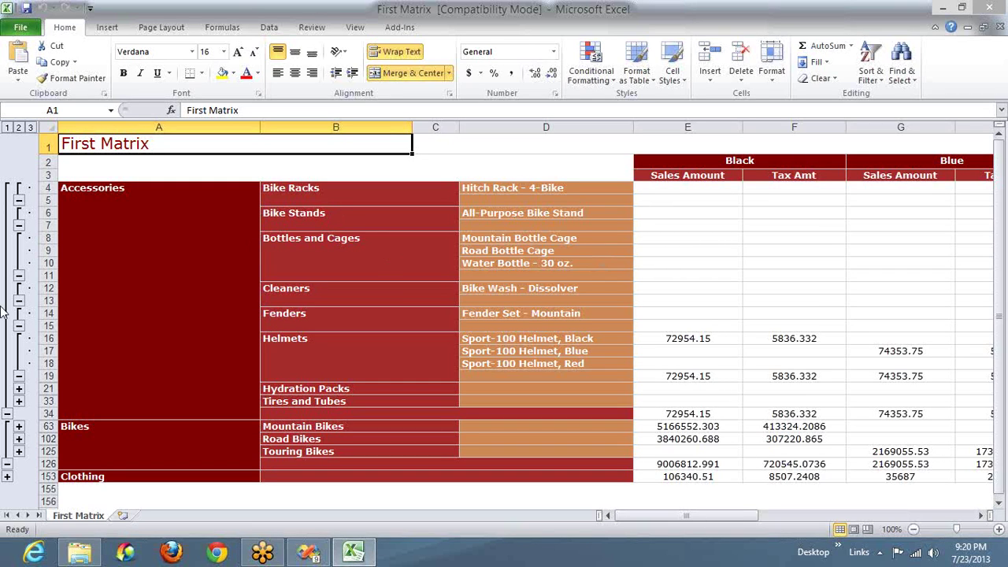
pyautogui.click(19, 390)
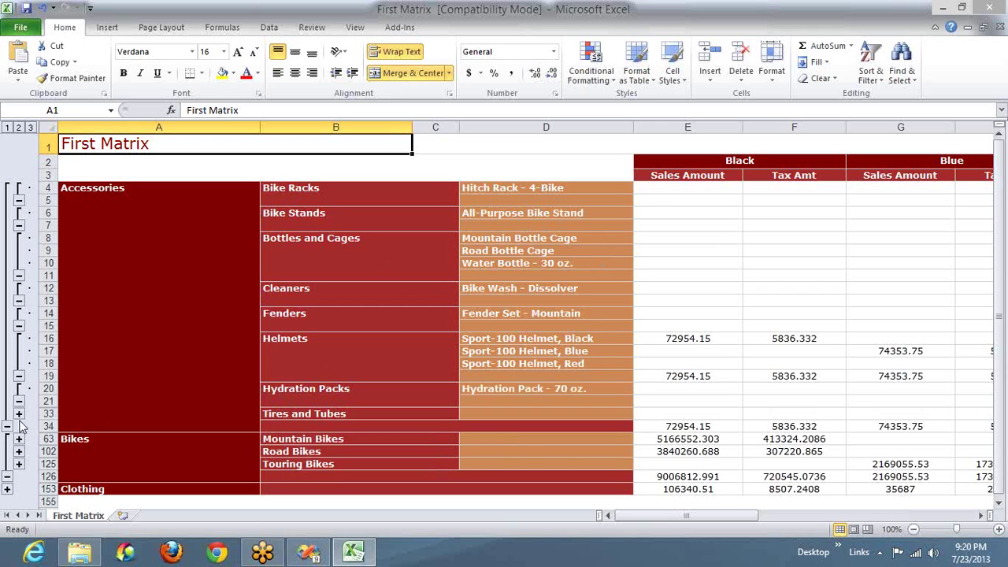
pyautogui.click(19, 413)
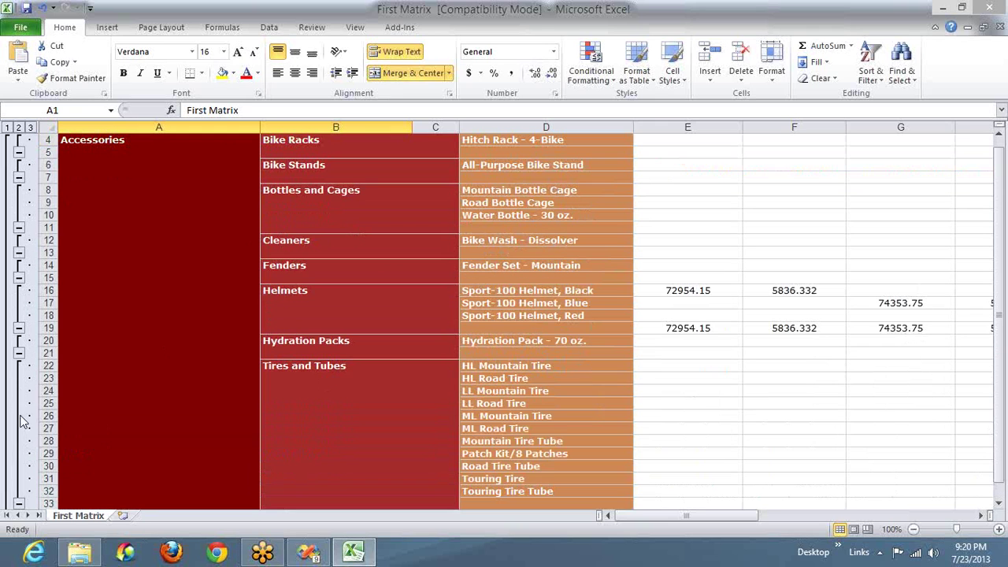
# Step: Browse the colour Sales Amount columns, then close the workbook without saving
pyautogui.click(671, 394)
pyautogui.press('Up')
pyautogui.press('Up')
pyautogui.press('Up')
pyautogui.press('Up')
pyautogui.press('Up')
pyautogui.press('Up')
pyautogui.press('Up')
pyautogui.press('Up')
pyautogui.press('Up')
pyautogui.press('Up')
pyautogui.press('Up')
pyautogui.press('Up')
pyautogui.press('Up')
pyautogui.press('Up')
pyautogui.press('Up')
pyautogui.press('Up')
pyautogui.press('Up')
pyautogui.press('Up')
pyautogui.press('Up')
pyautogui.press('Up')
pyautogui.press('Right')
pyautogui.press('Right')
pyautogui.press('Right')
pyautogui.press('Right')
pyautogui.press('Right')
pyautogui.press('Right')
pyautogui.press('Right')
pyautogui.press('Right')
pyautogui.press('Right')
pyautogui.press('Right')
pyautogui.press('Right')
pyautogui.press('Right')
pyautogui.press('Right')
pyautogui.press('Right')
pyautogui.press('Right')
pyautogui.press('Right')
pyautogui.press('Right')
pyautogui.press('Right')
pyautogui.press('Right')
pyautogui.press('Right')
pyautogui.press('Right')
pyautogui.press('Left')
pyautogui.press('Left')
pyautogui.press('Left')
pyautogui.press('Left')
pyautogui.press('Left')
pyautogui.press('Left')
pyautogui.press('Left')
pyautogui.press('Left')
pyautogui.press('Left')
pyautogui.press('Left')
pyautogui.press('Left')
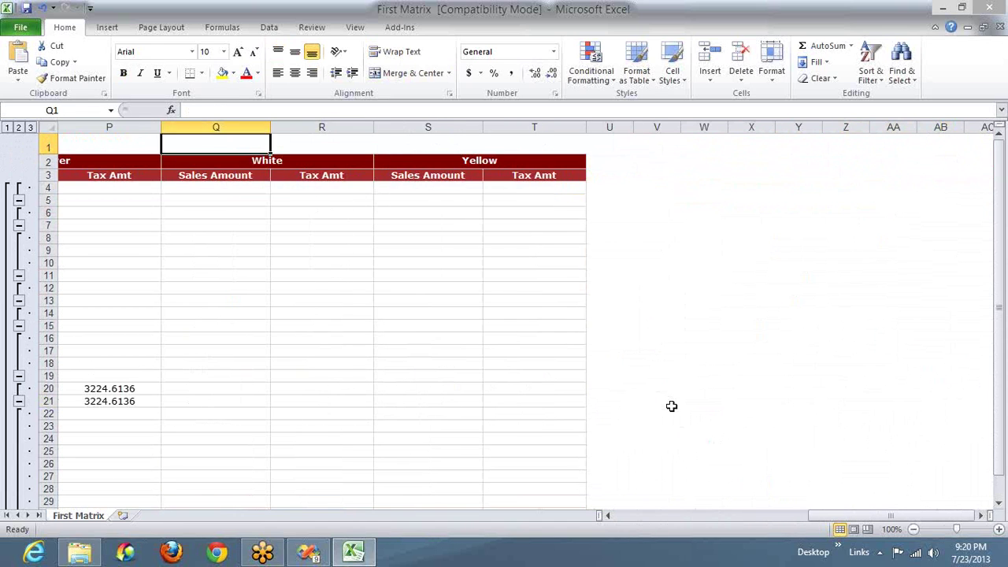
pyautogui.press('Down')
pyautogui.press('Down')
pyautogui.press('Down')
pyautogui.press('Down')
pyautogui.press('Down')
pyautogui.press('Down')
pyautogui.press('Down')
pyautogui.press('Down')
pyautogui.press('Down')
pyautogui.press('Down')
pyautogui.press('Down')
pyautogui.press('Down')
pyautogui.press('Down')
pyautogui.press('Down')
pyautogui.press('Down')
pyautogui.press('Down')
pyautogui.press('Down')
pyautogui.press('Down')
pyautogui.press('Down')
pyautogui.press('Down')
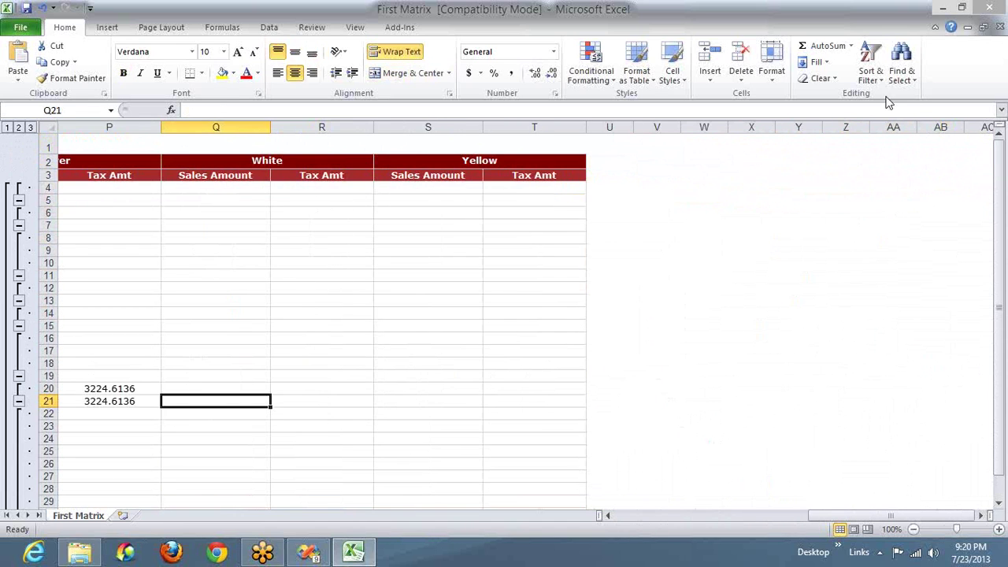
pyautogui.click(989, 8)
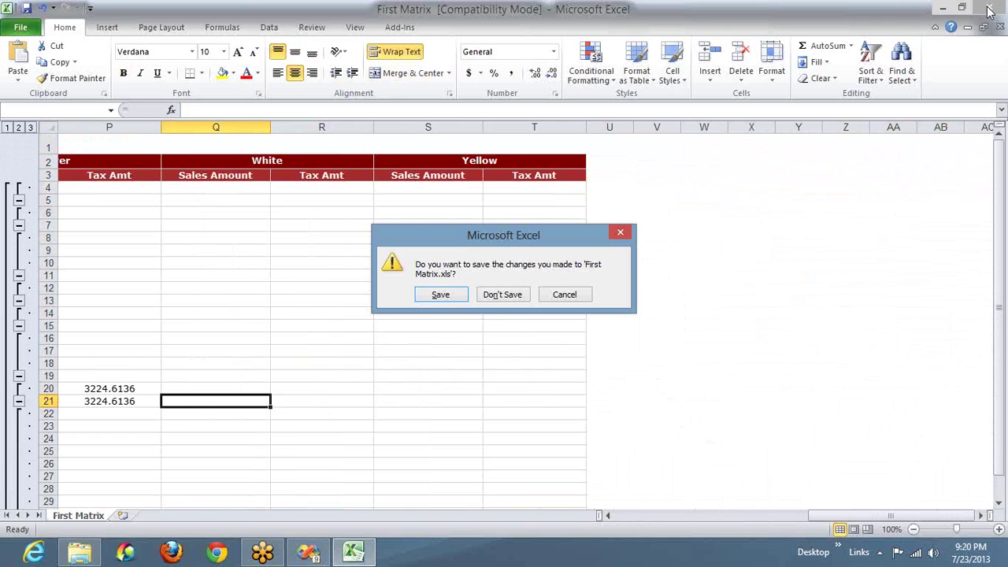
pyautogui.click(499, 297)
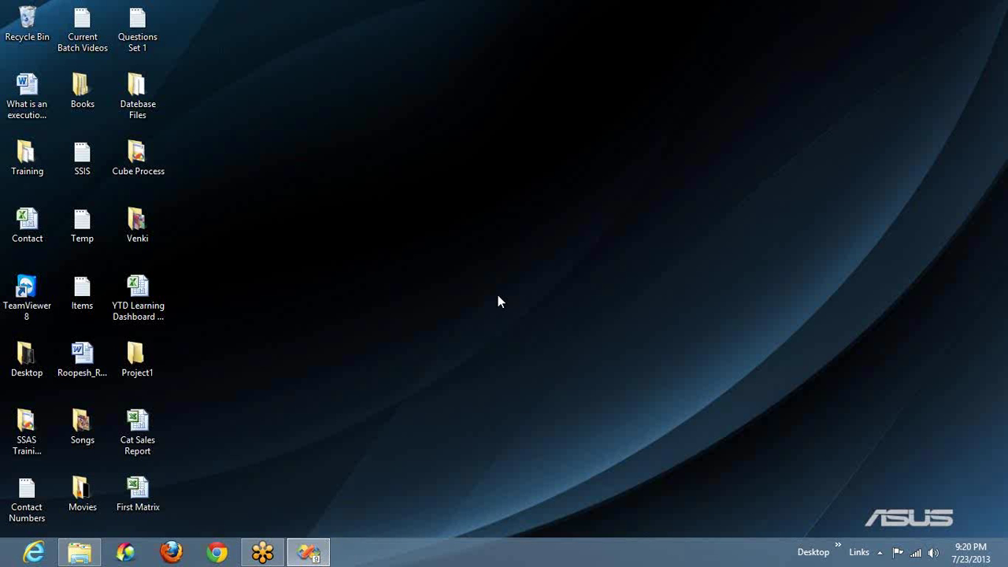
# Step: Back in the report preview, collapse Accessories and Bikes, show Solution Explorer, then re-expand Accessories
pyautogui.click(320, 550)
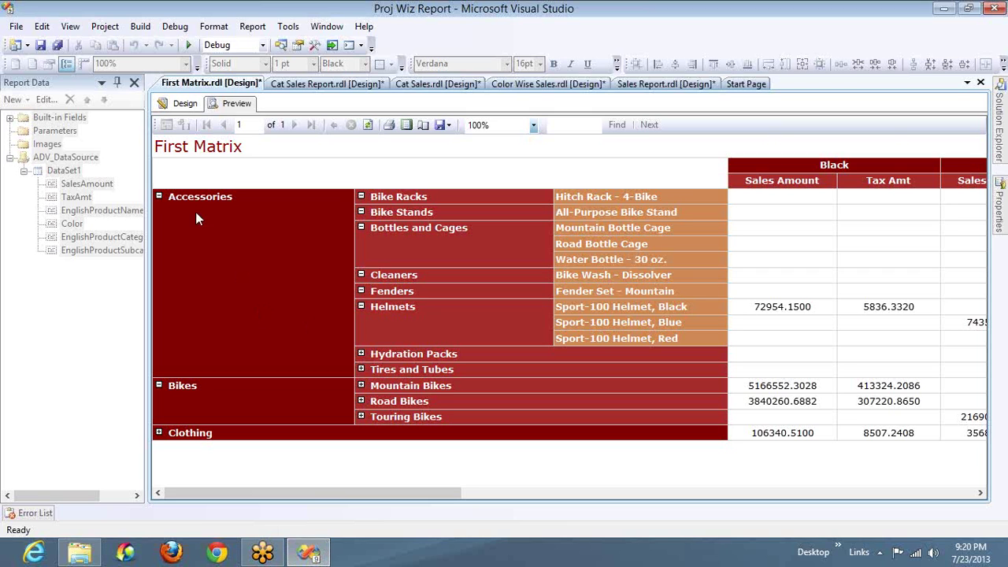
pyautogui.click(159, 196)
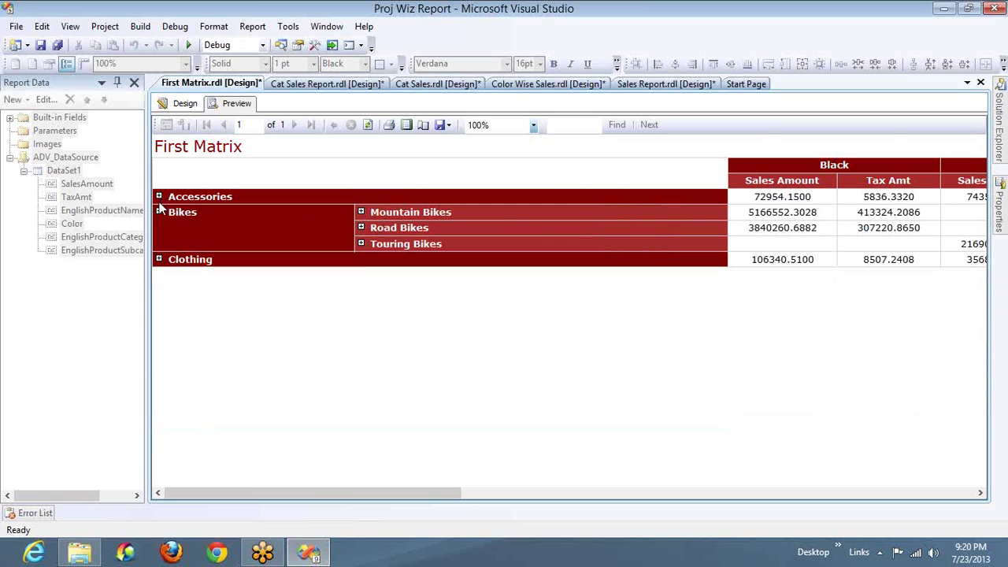
pyautogui.click(159, 213)
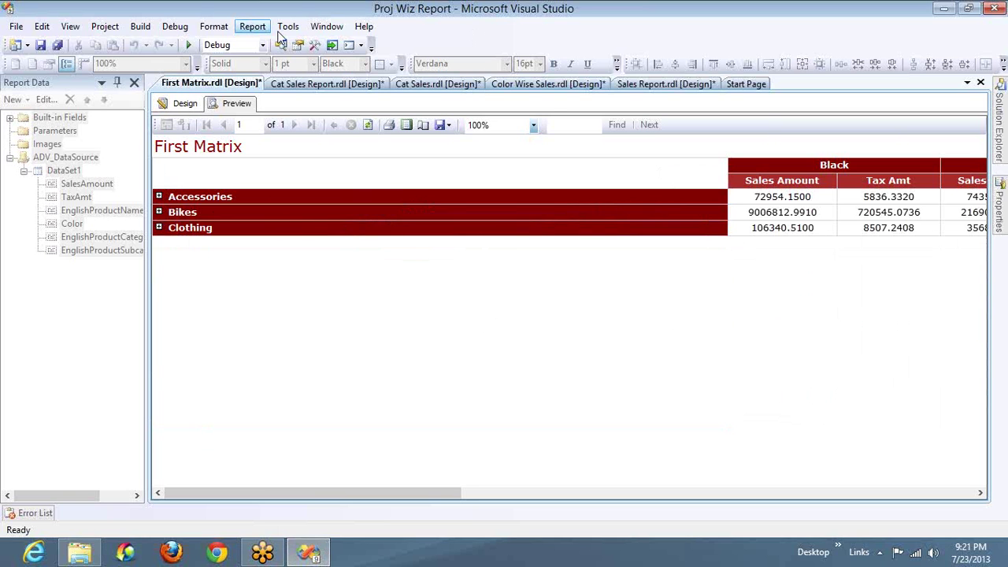
pyautogui.click(281, 46)
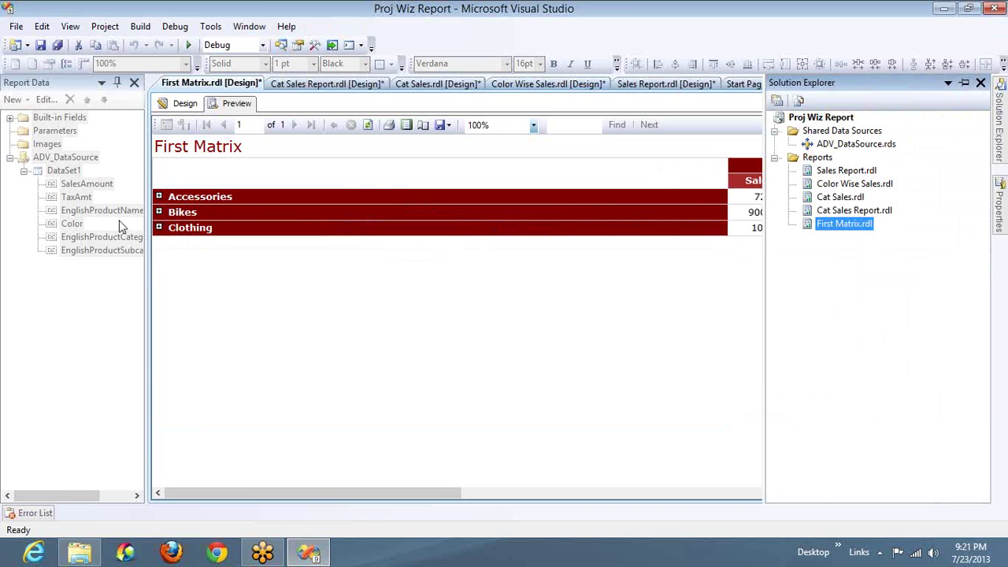
pyautogui.click(158, 197)
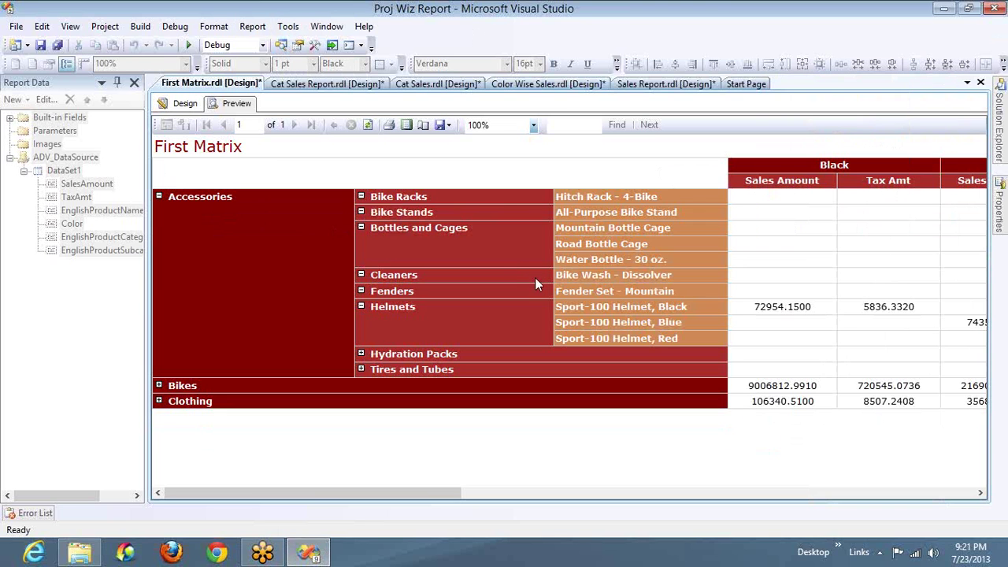